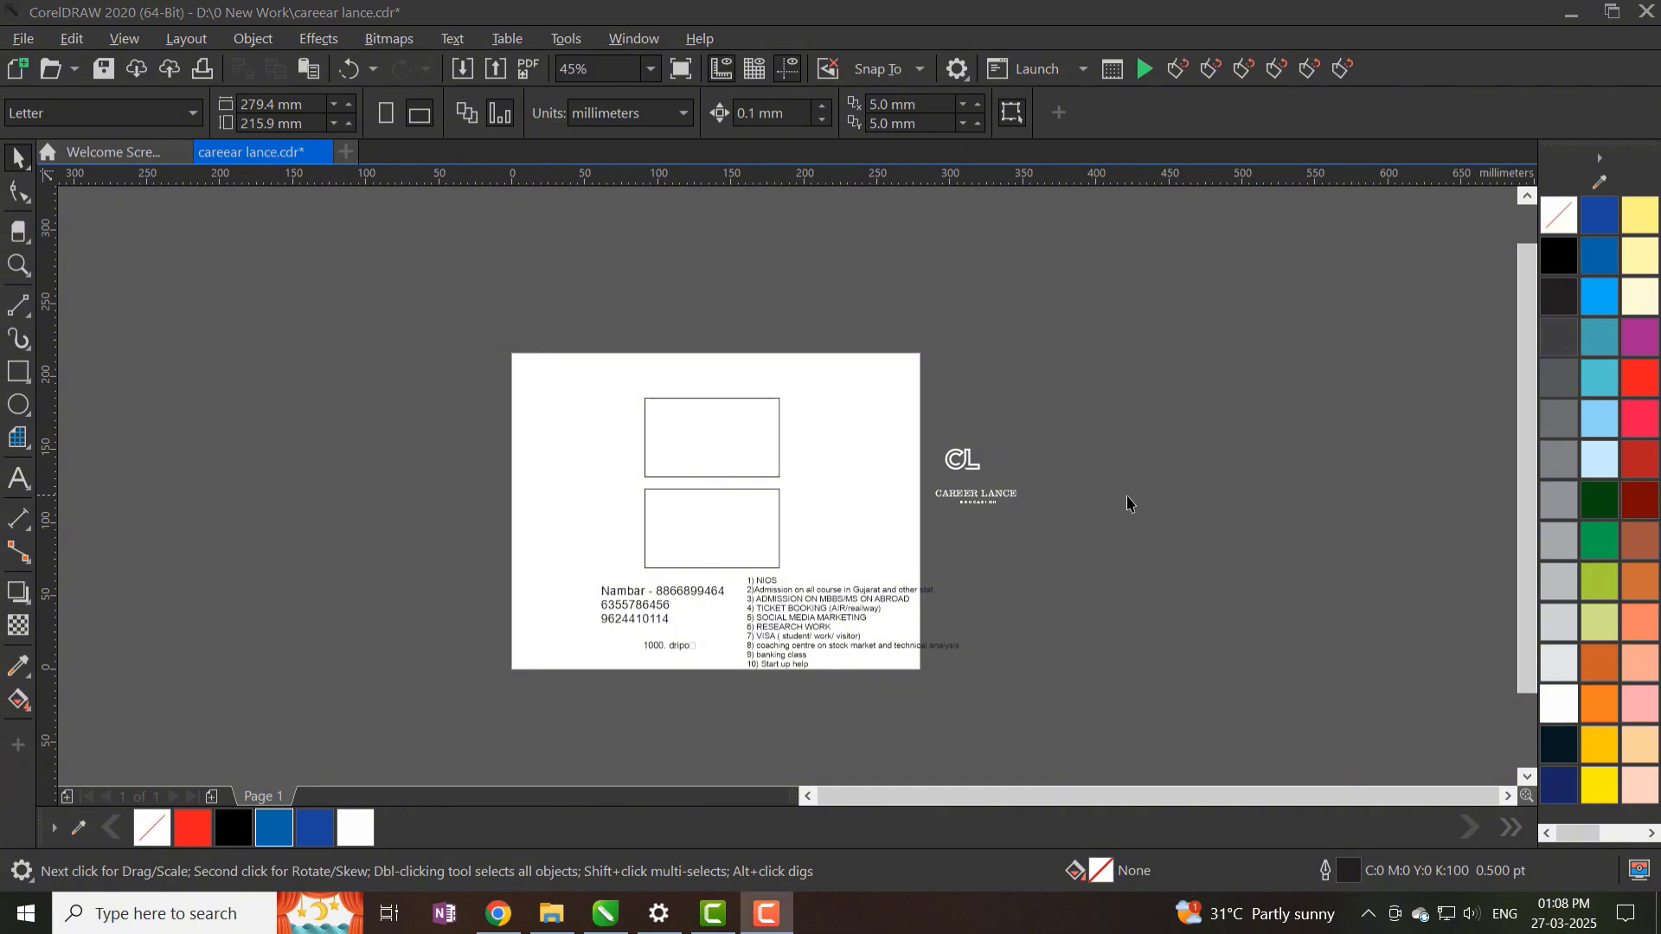
- Fill the upper card rectangle with solid blue
scroll(682, 429, up, 3)
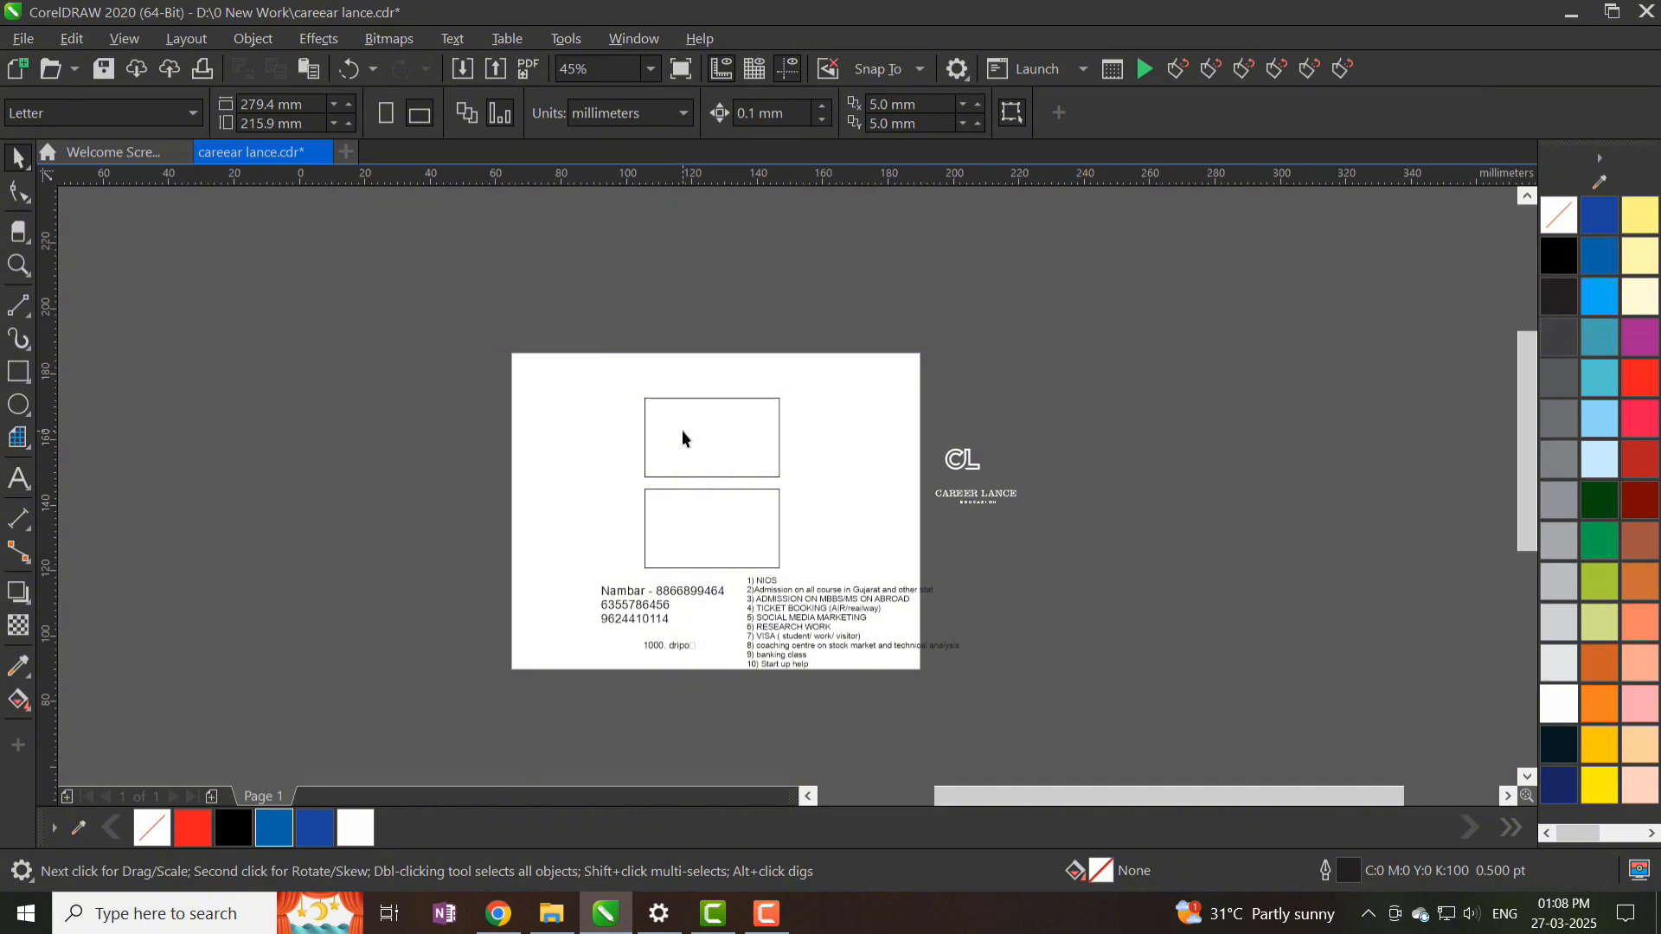
click(749, 647)
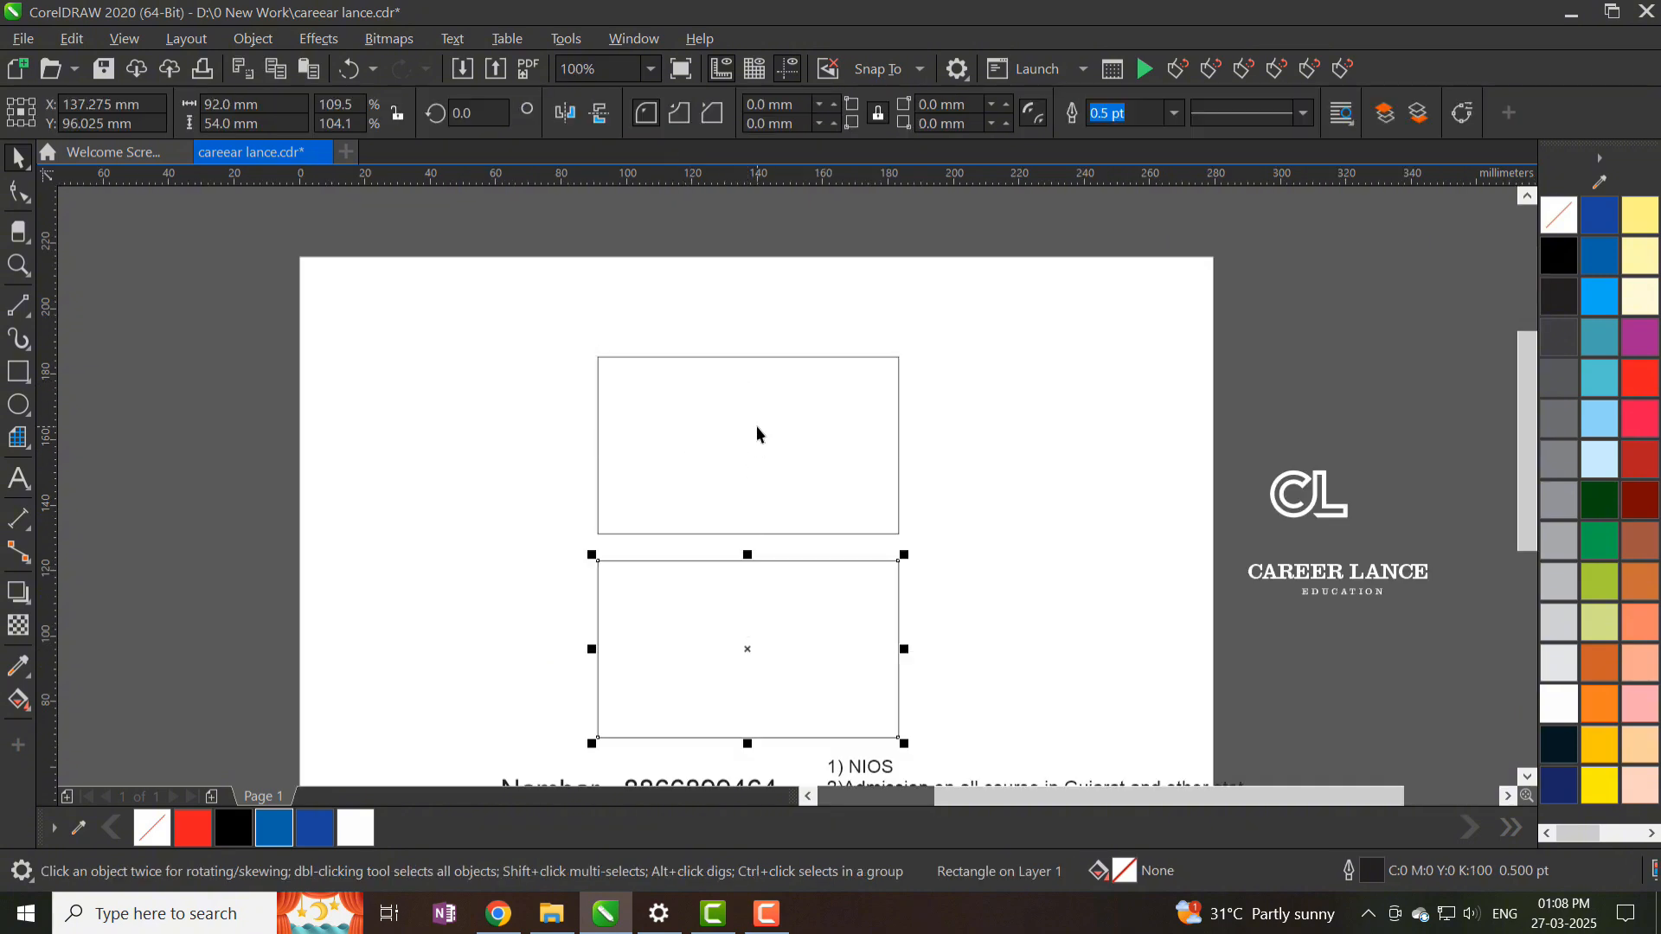
scroll(756, 426, down, 3)
scroll(736, 459, up, 2)
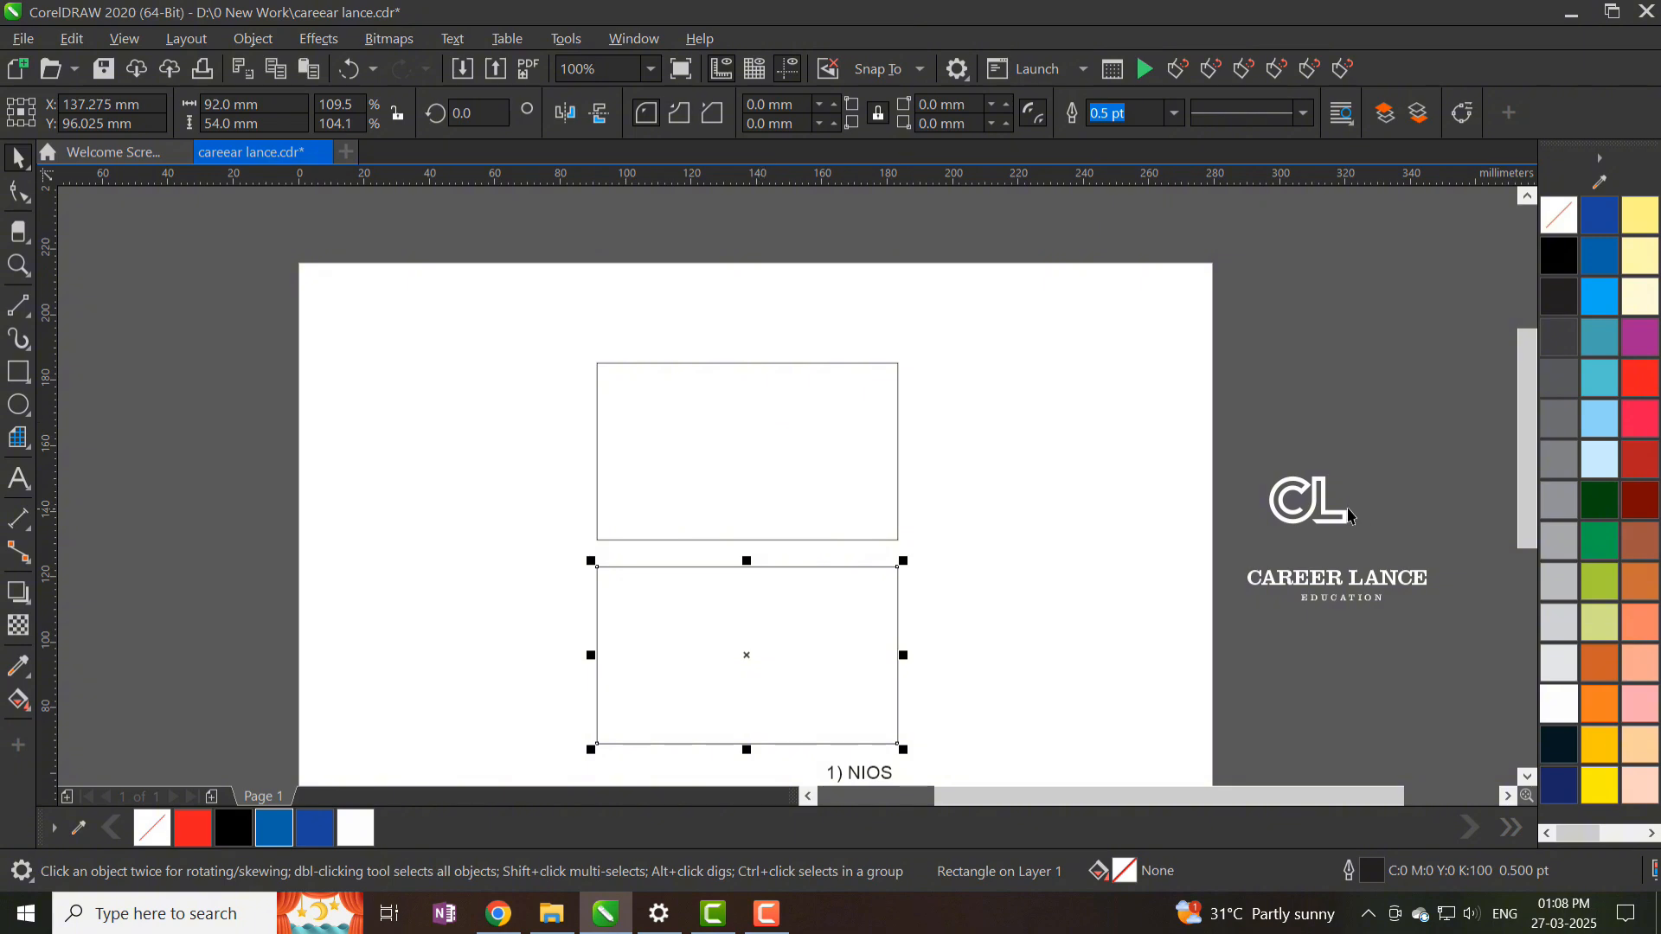
click(1350, 516)
click(764, 444)
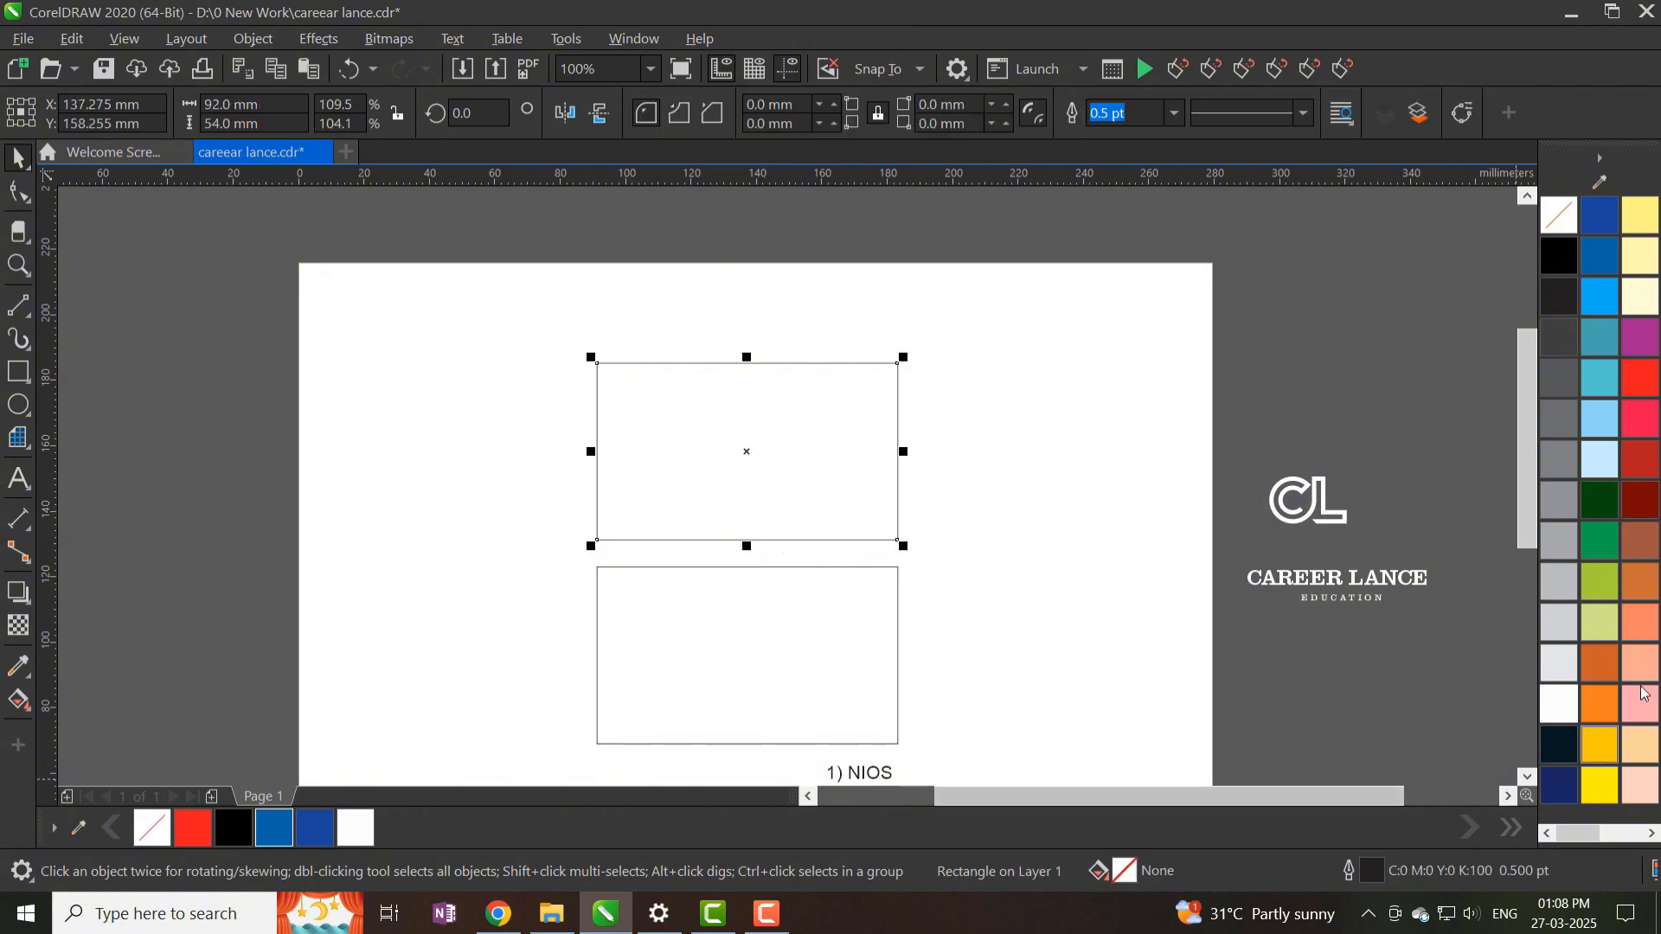
click(1601, 256)
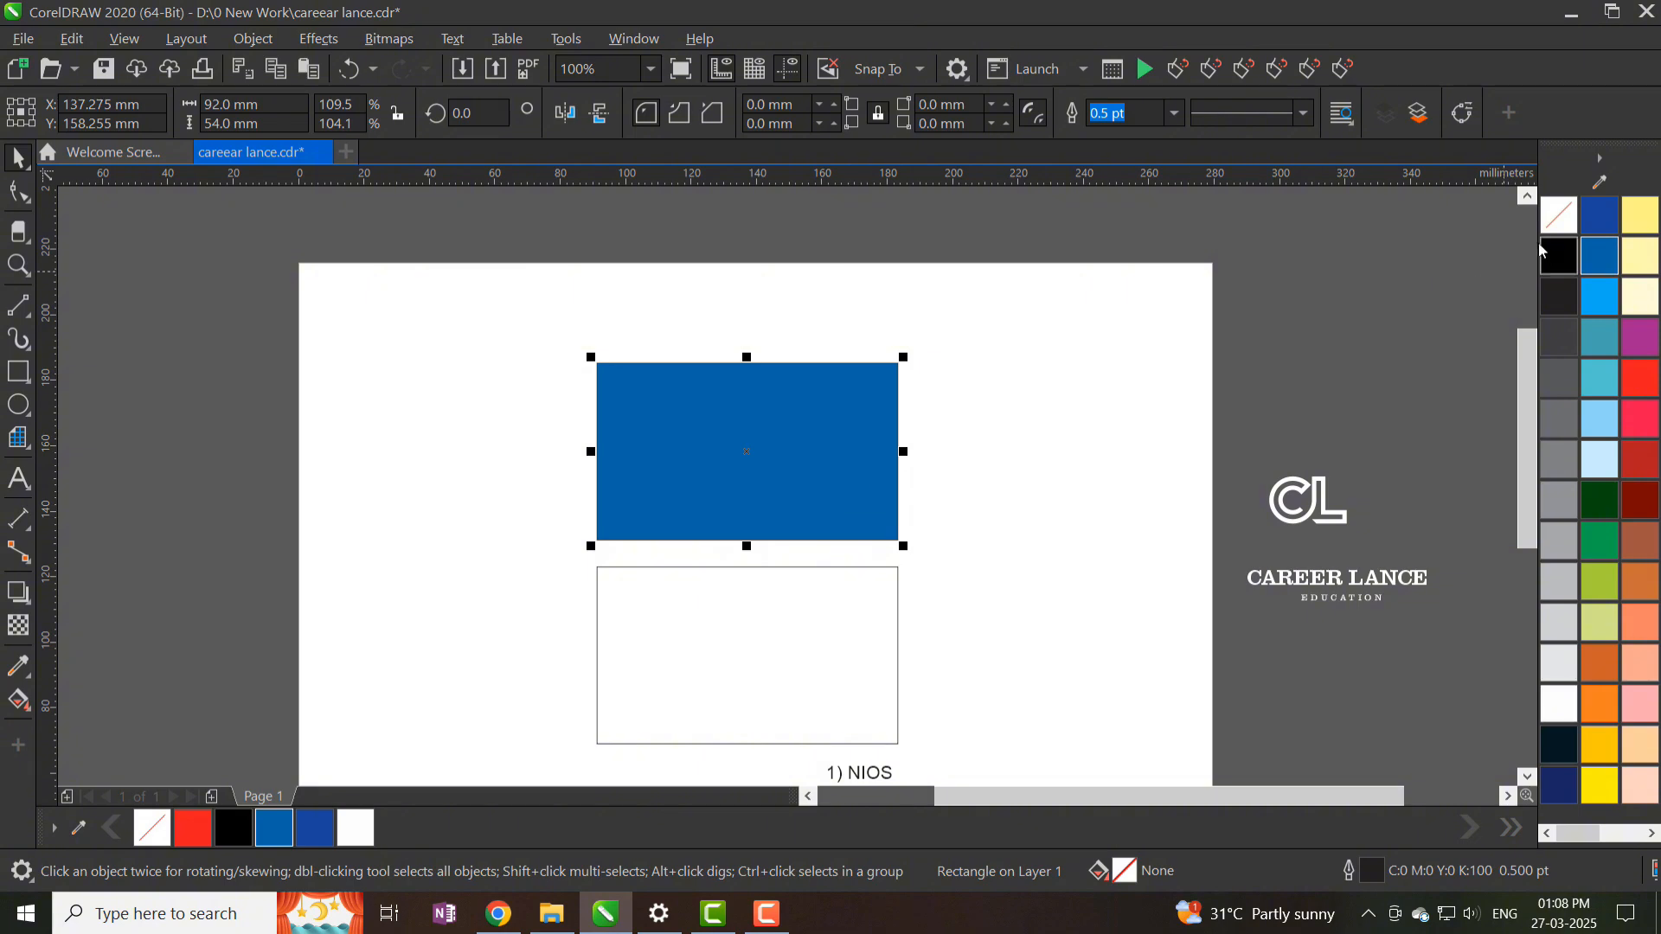
click(719, 408)
scroll(705, 407, up, 2)
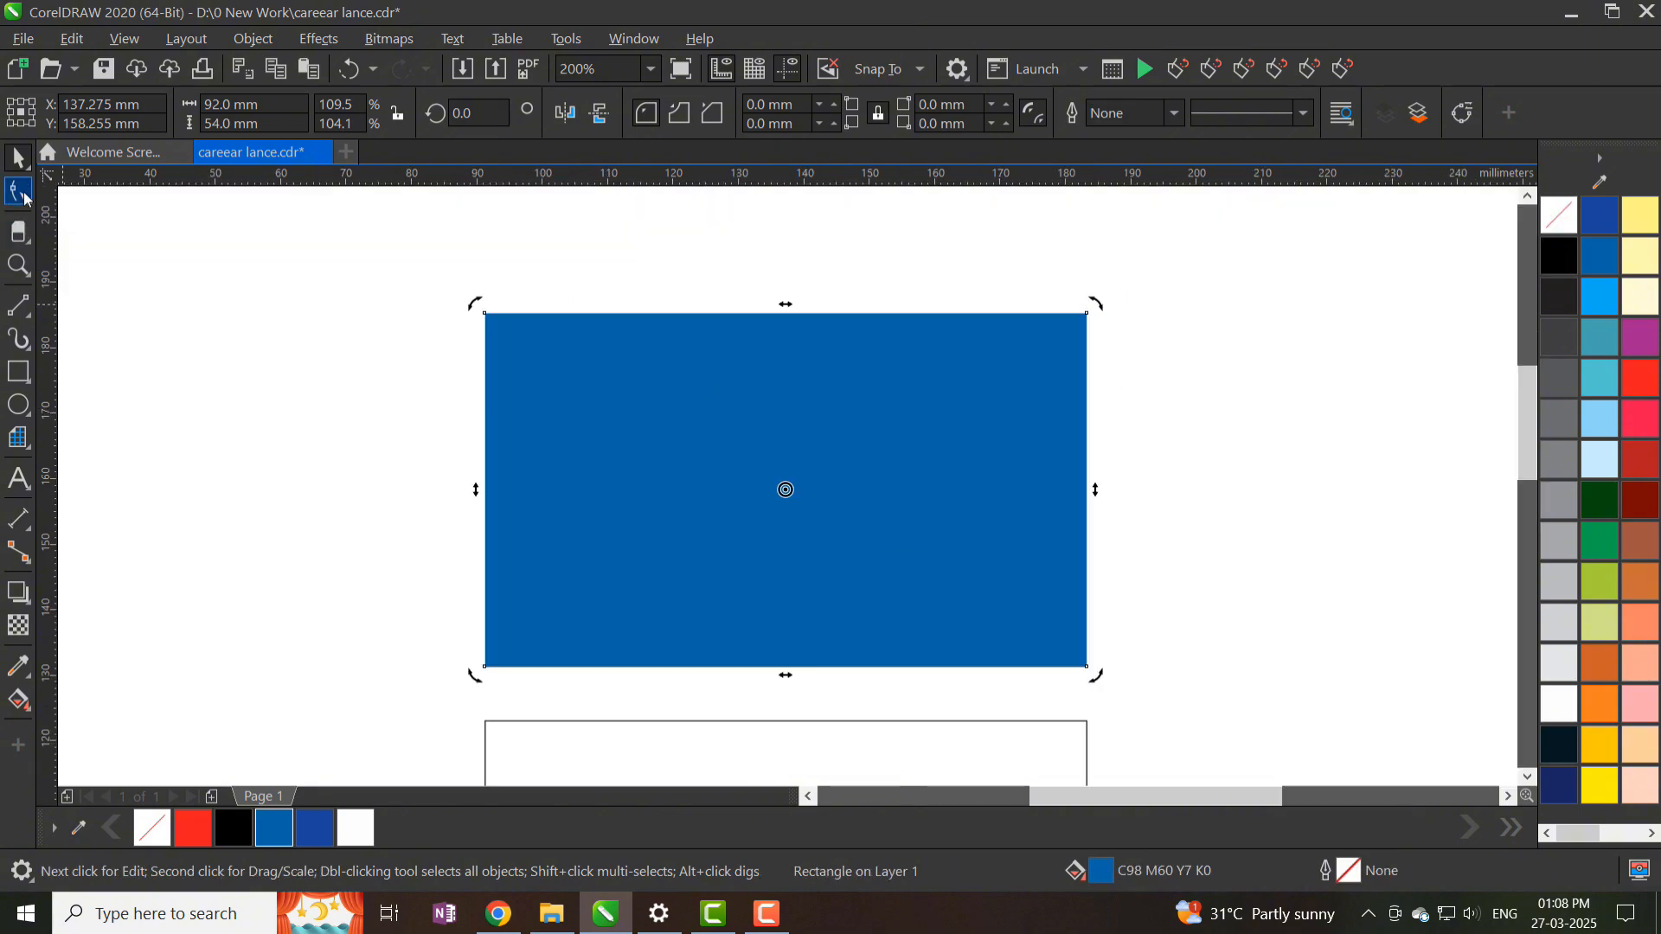
- Round all four corners of the blue card rectangle
click(20, 194)
drag(491, 321, 505, 340)
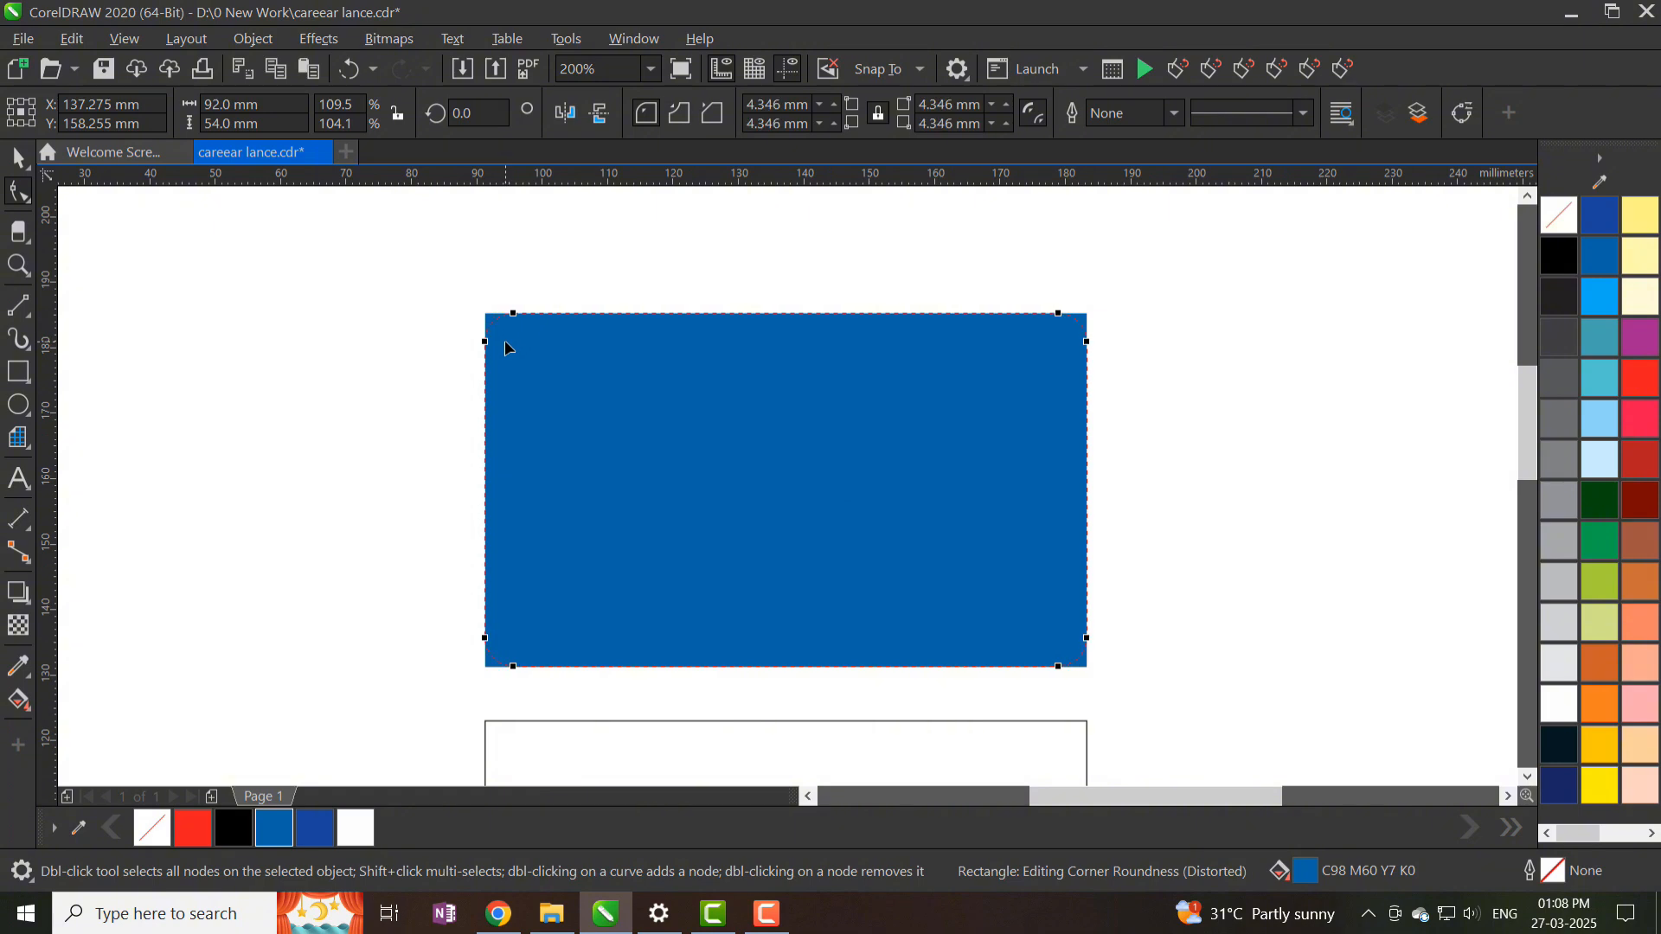
click(20, 160)
scroll(453, 236, down, 1)
- Delete the empty lower rectangle and drop a blue copy of the card below the original
click(485, 540)
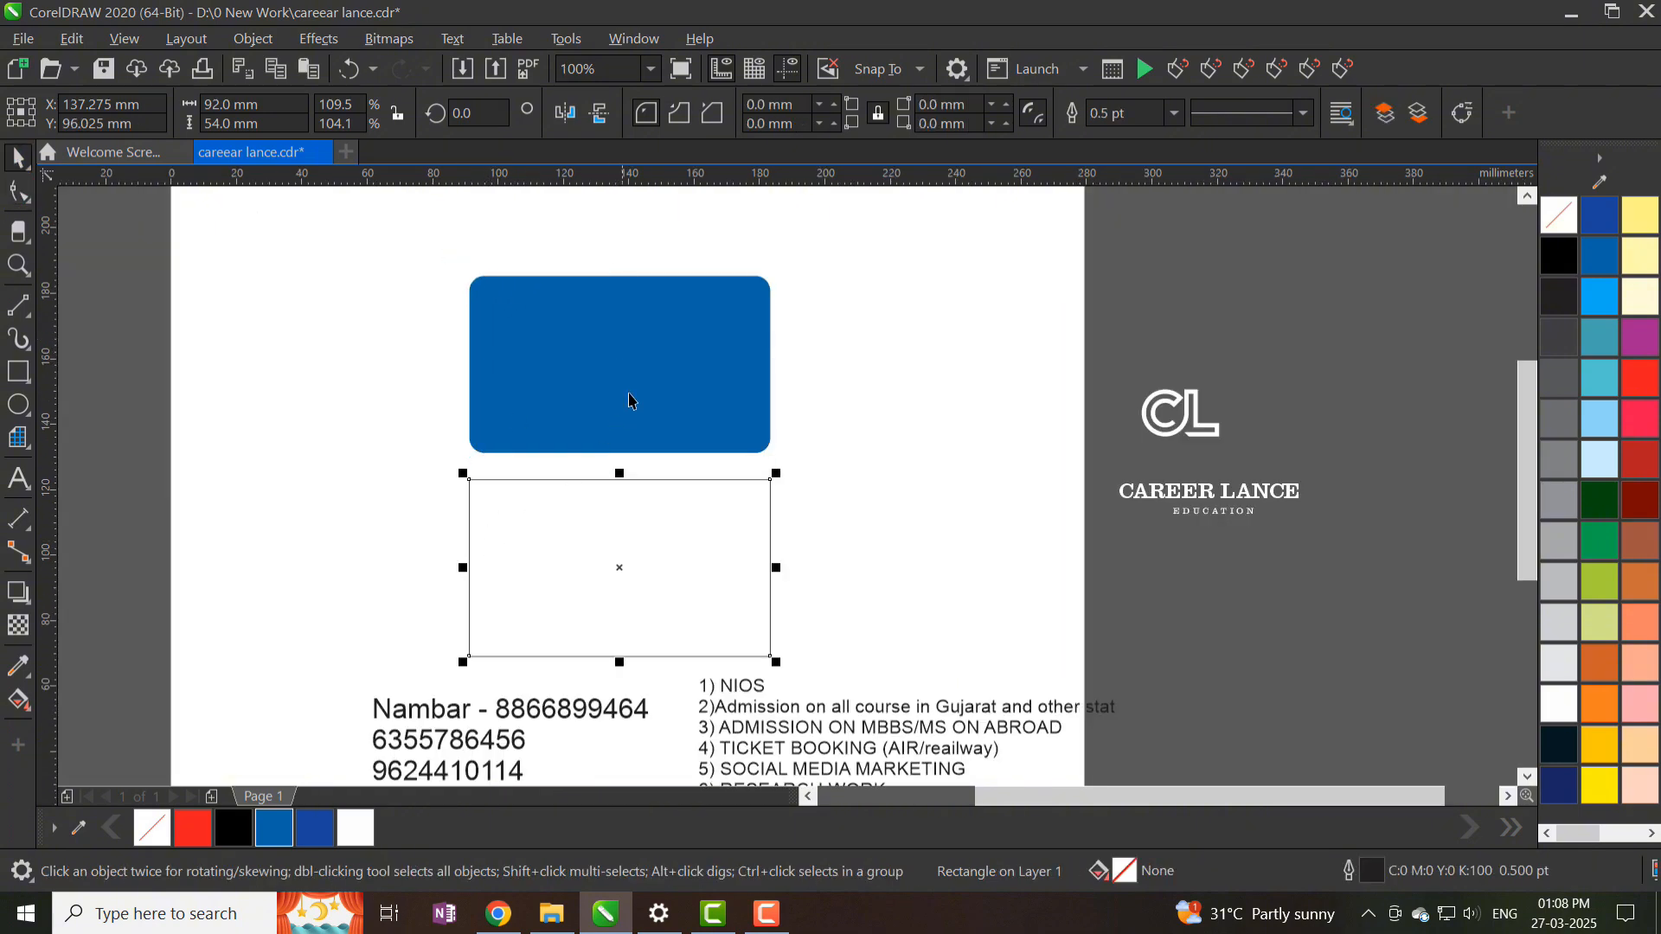
key(Delete)
drag(656, 327, 661, 523)
right_click(661, 523)
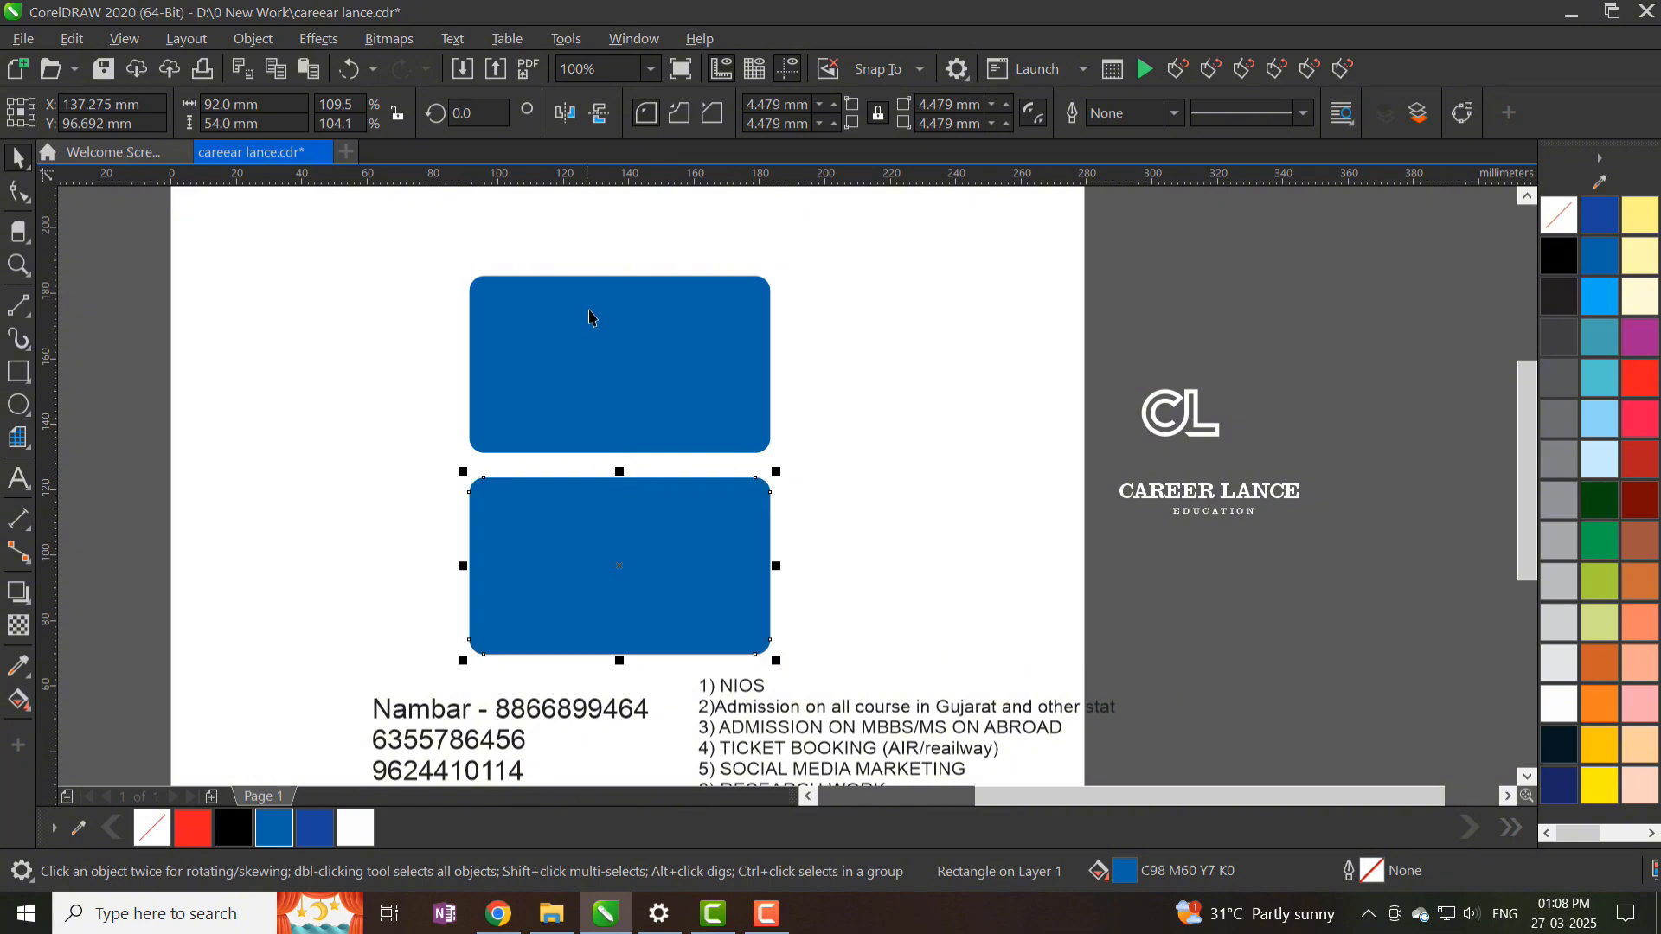
scroll(595, 304, up, 1)
scroll(774, 399, down, 1)
- Move the CL logo onto the upper card and bring it in front of the card
drag(1294, 482, 733, 417)
shift+click(718, 444)
click(973, 343)
drag(973, 342, 586, 463)
key(Page_Up)
click(981, 631)
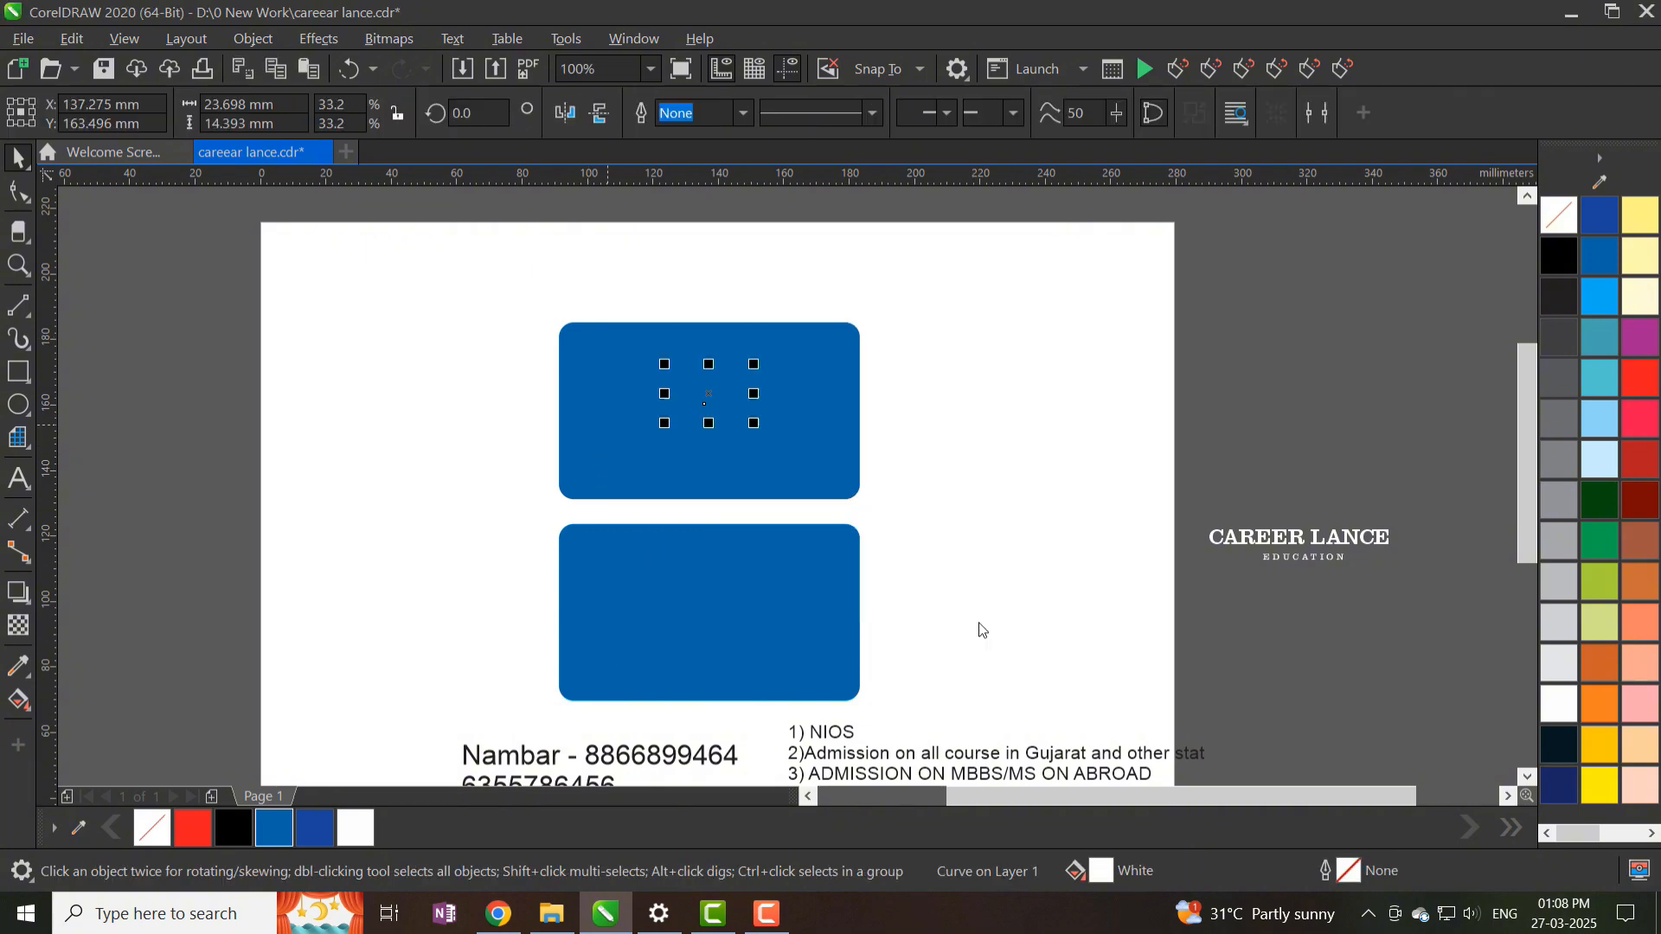
key(shift+Page_Up)
scroll(675, 350, up, 1)
shift+click(888, 422)
scroll(865, 389, down, 1)
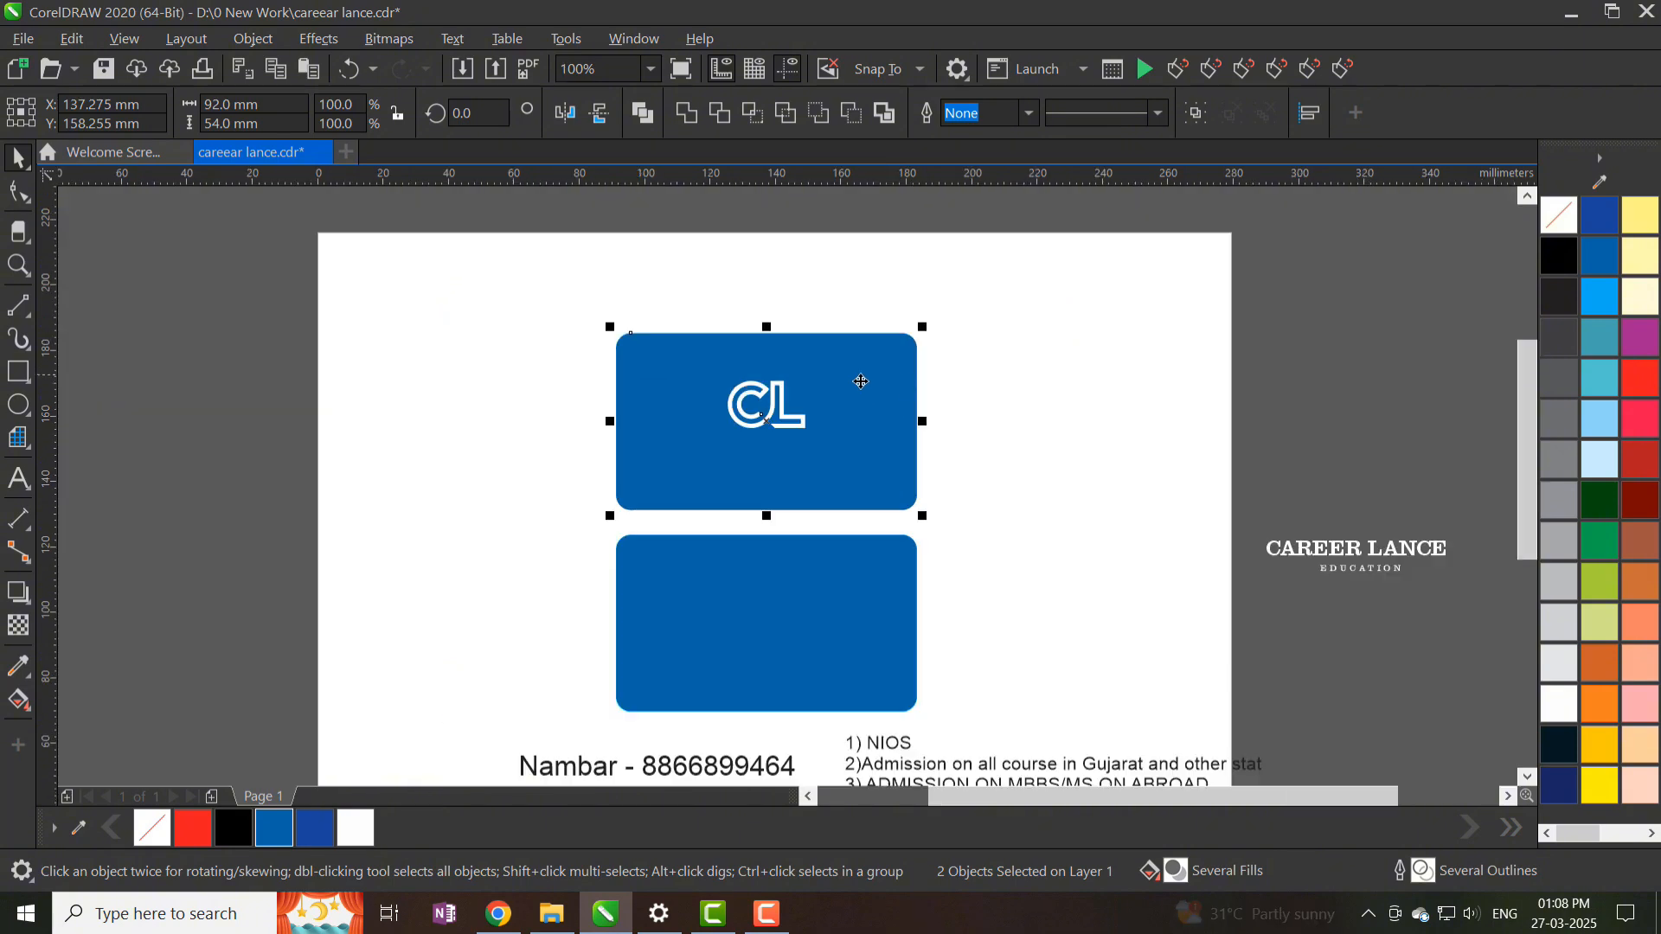
- Move the CAREER LANCE and EDUCATION texts onto the upper card under the logo
click(1338, 586)
click(1358, 552)
shift+click(1371, 571)
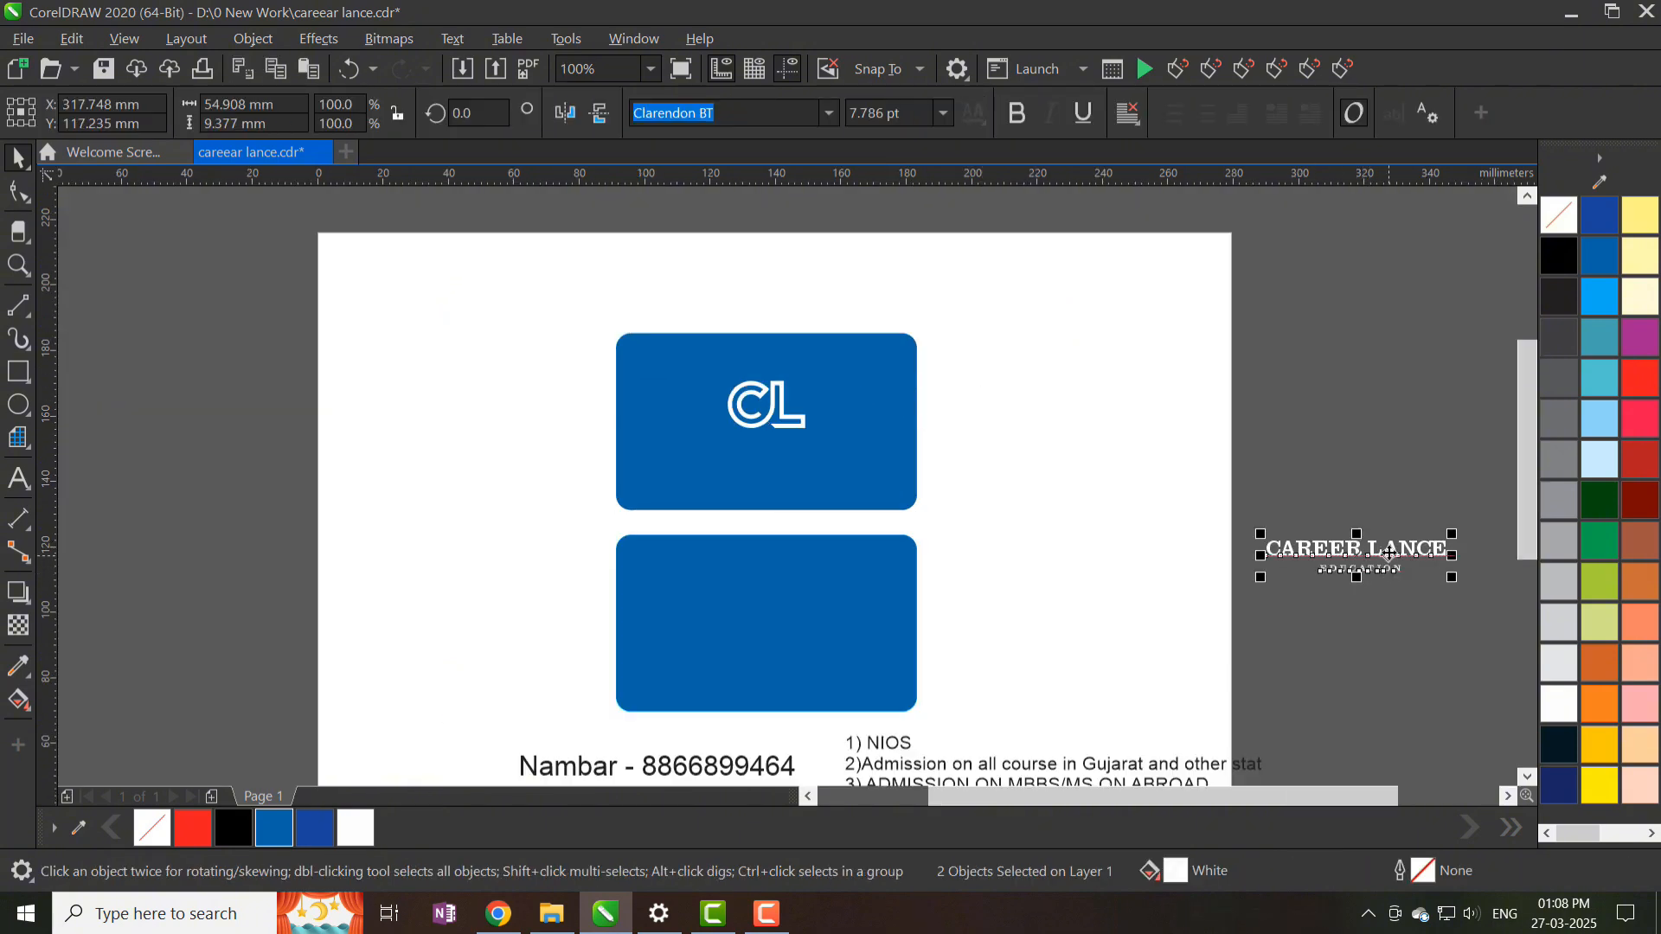
drag(1386, 552, 796, 453)
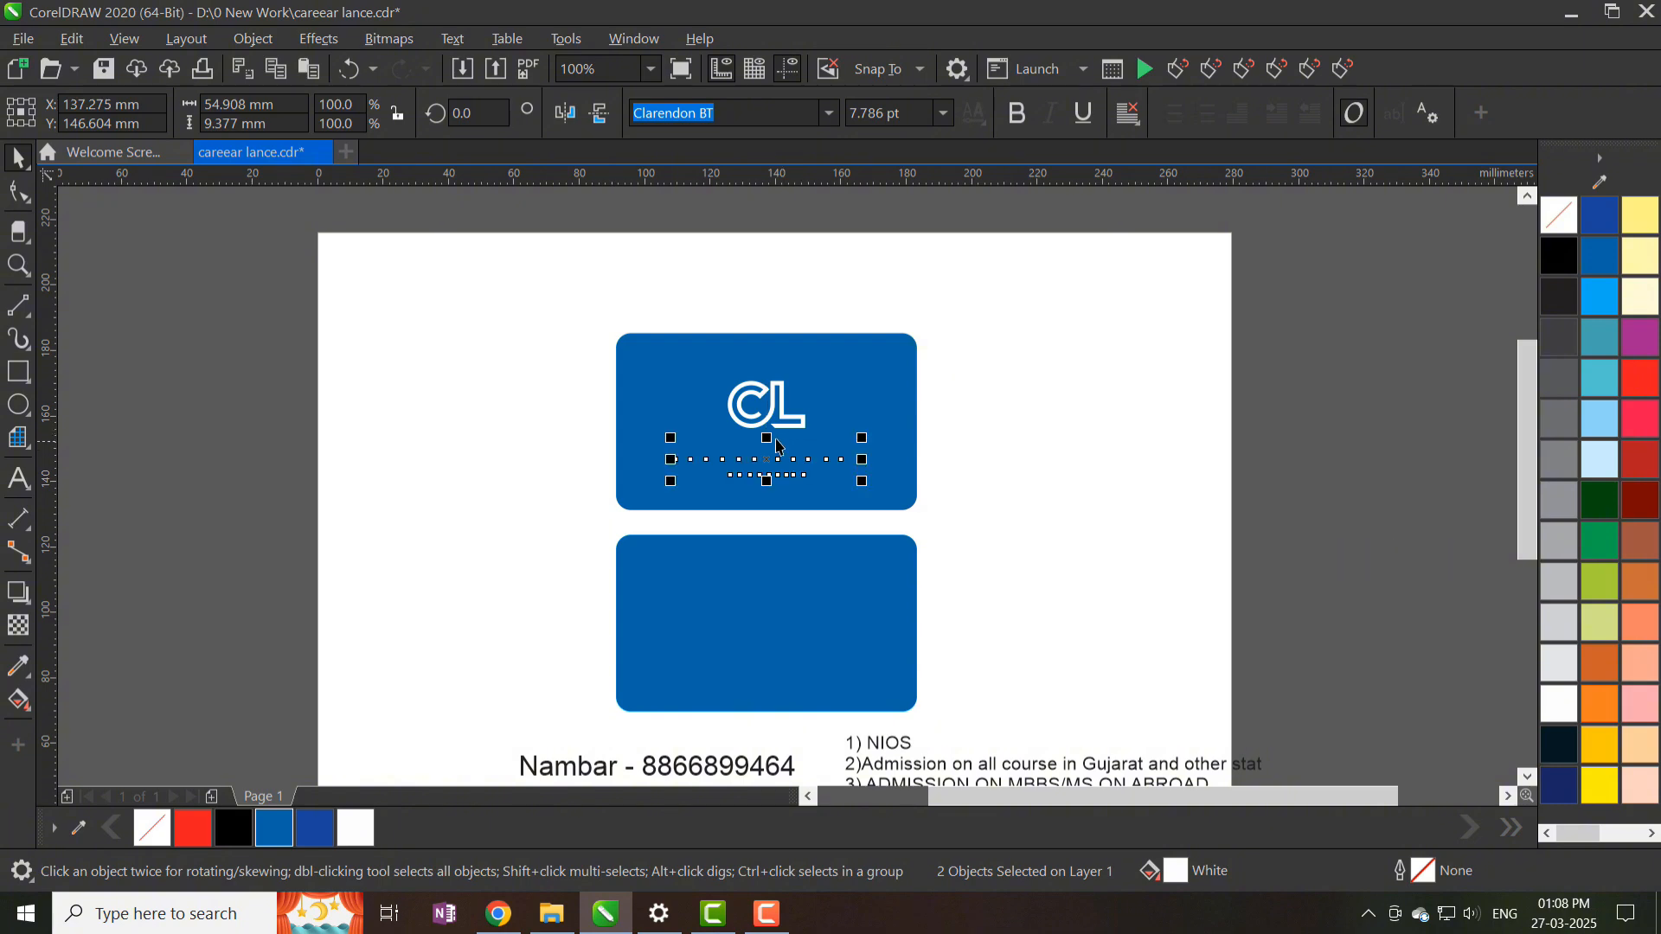
scroll(797, 453, up, 1)
click(809, 458)
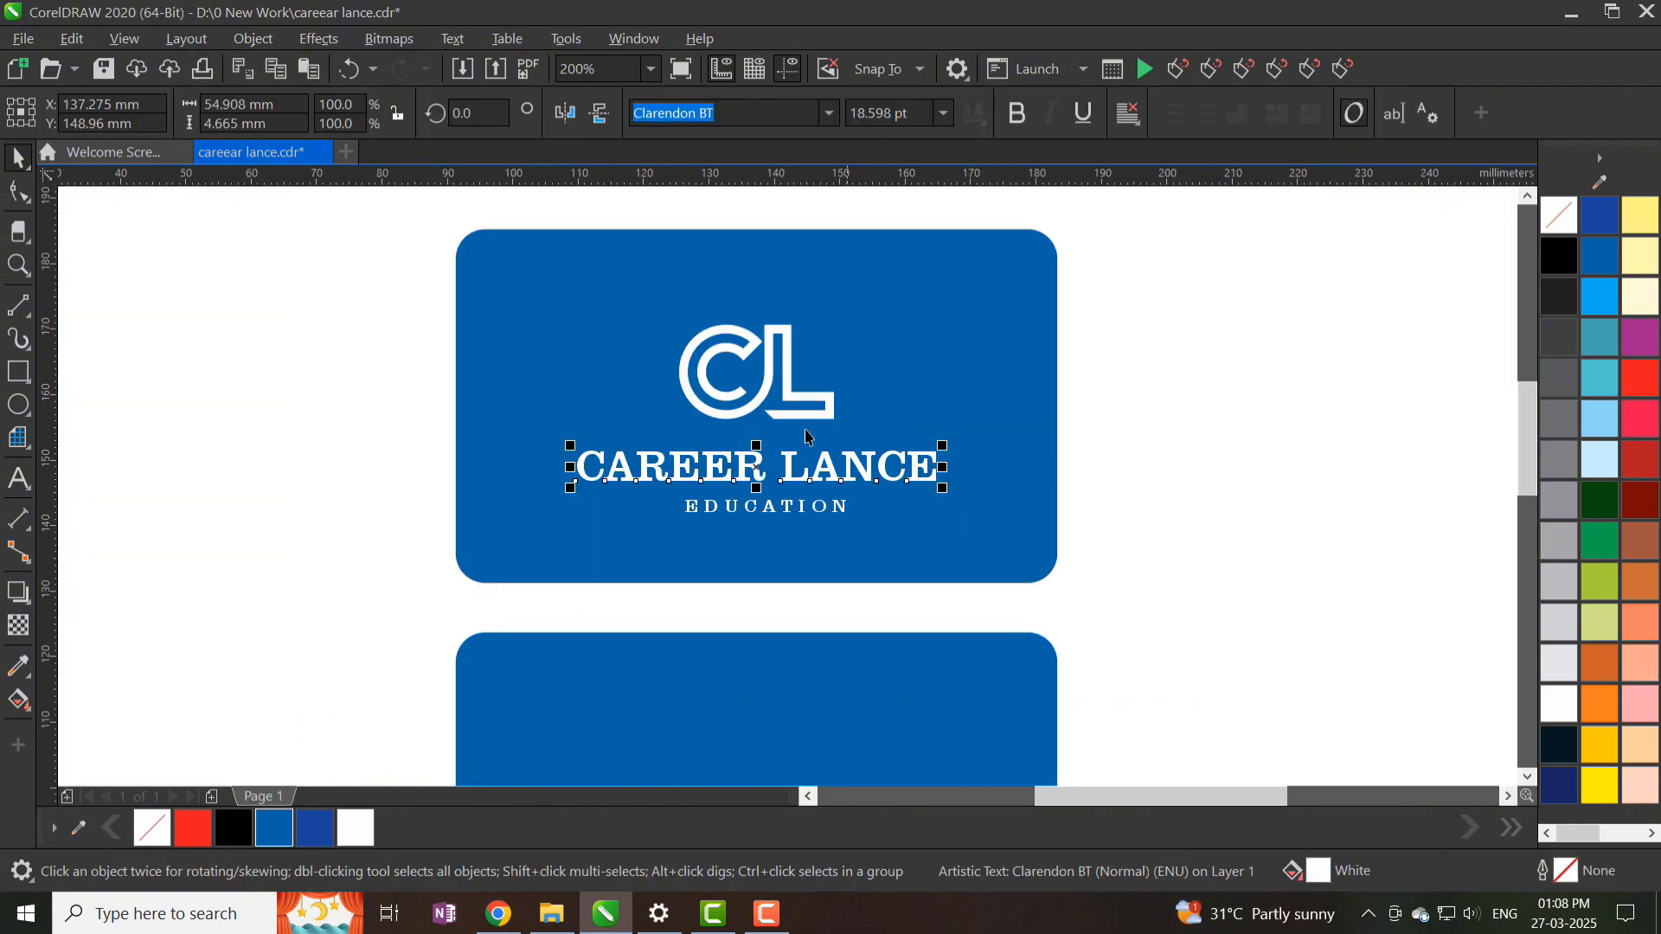
scroll(725, 351, up, 1)
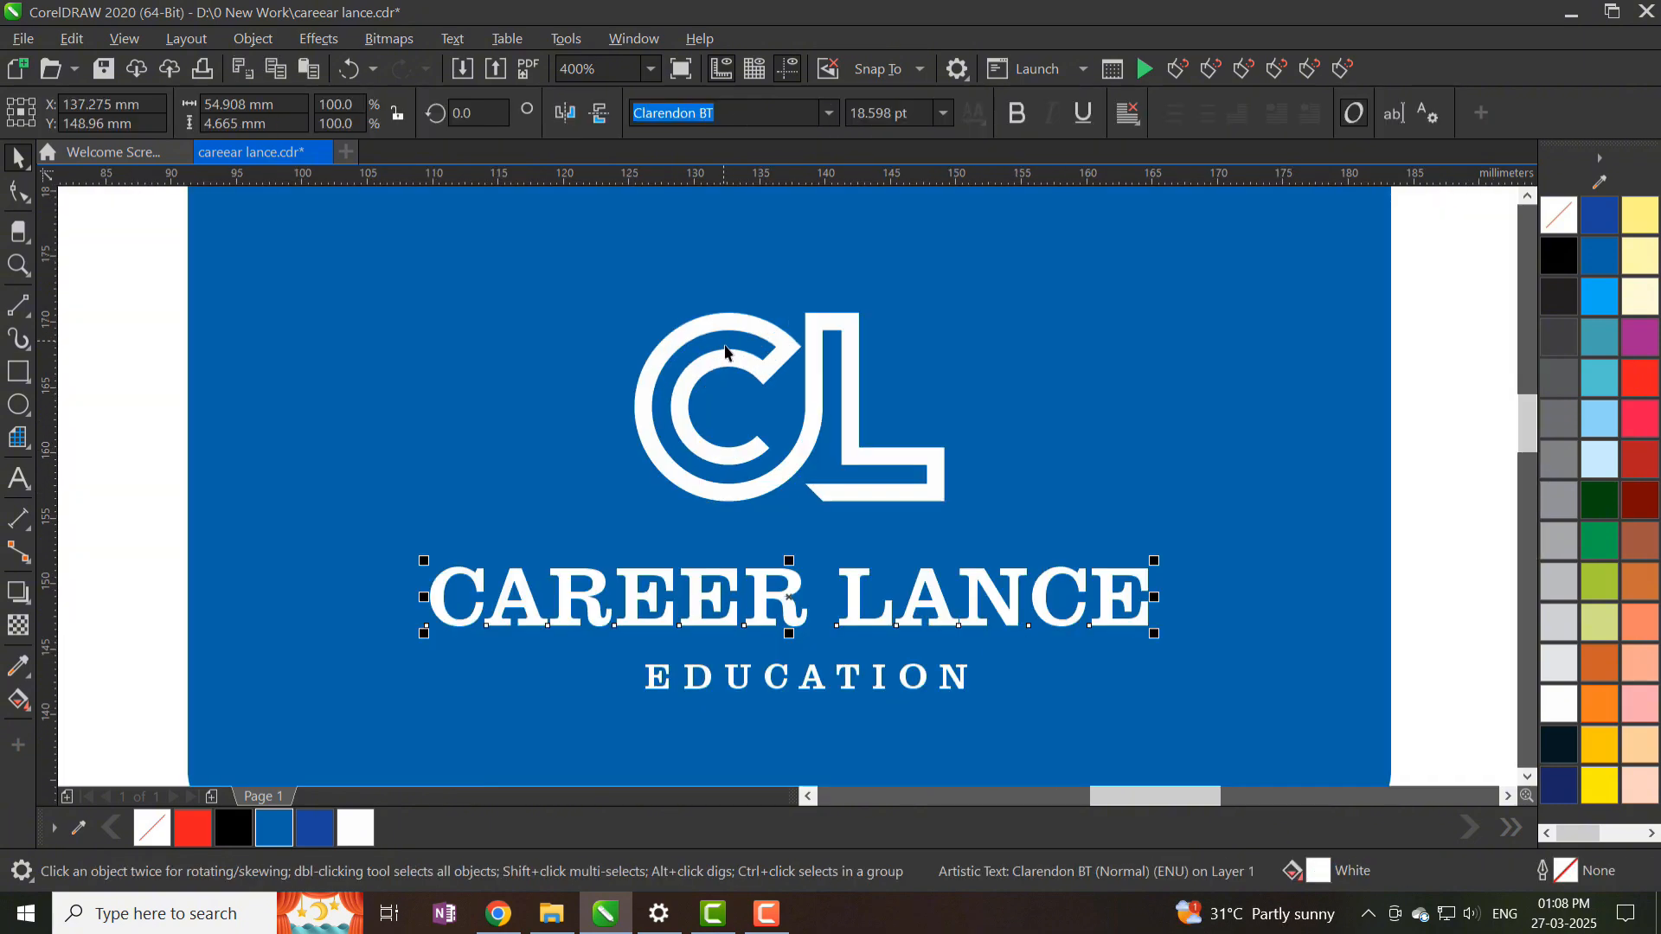
- Set CAREER LANCE in Zurich BdXCn BT and centre it under the CL logo
click(829, 114)
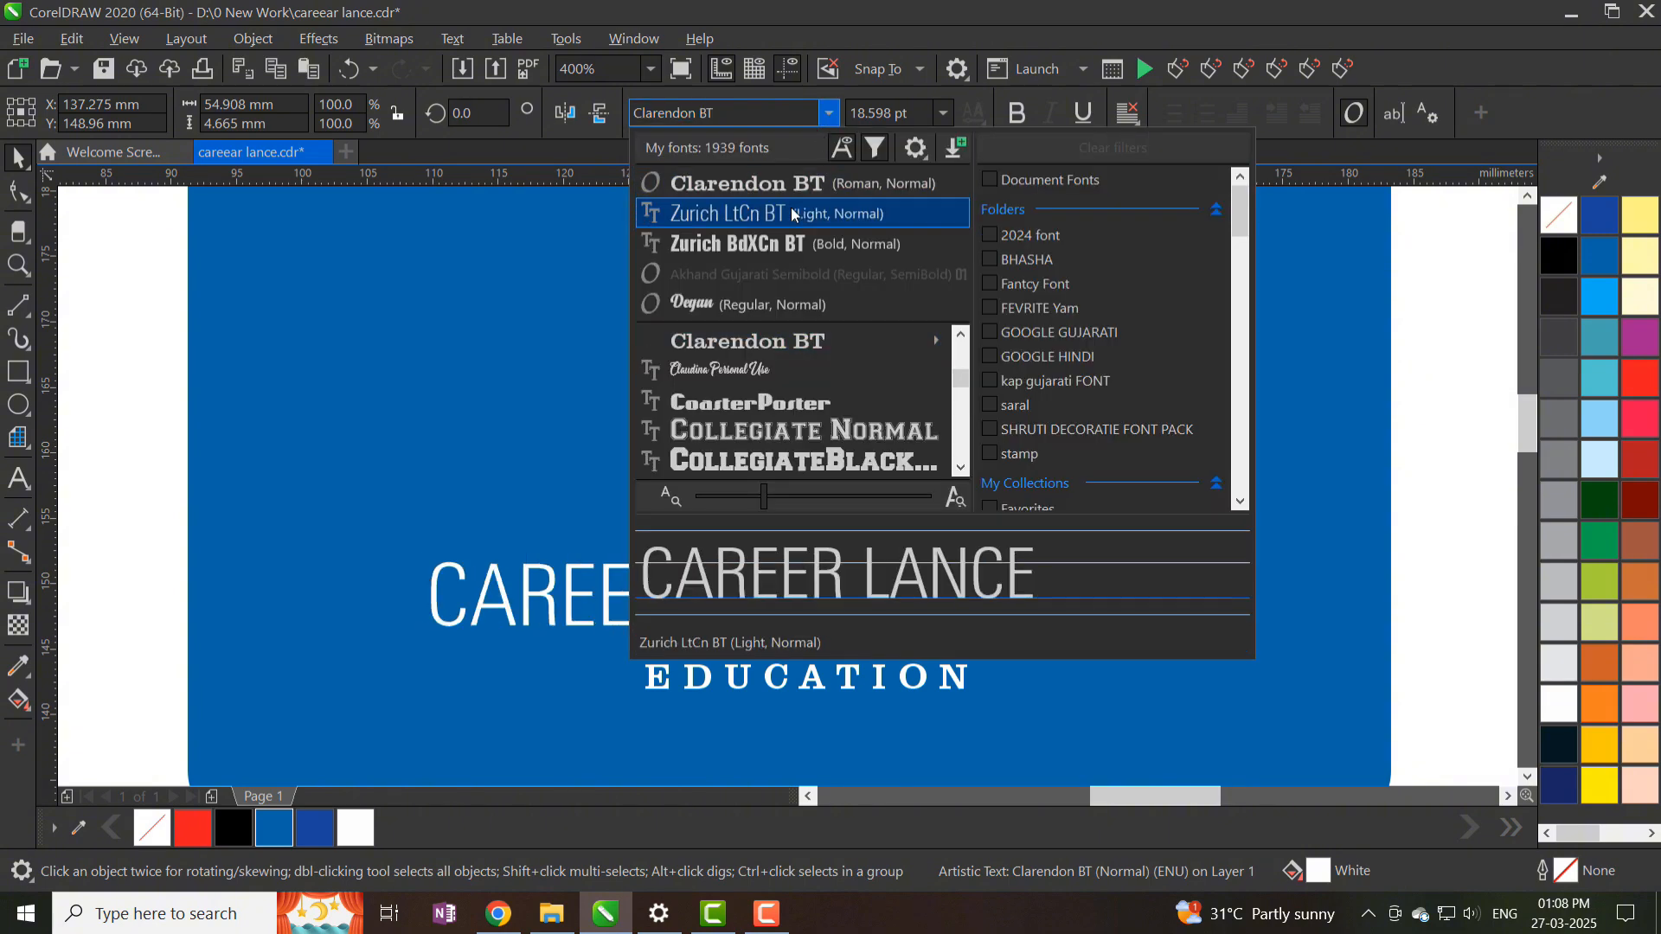
click(788, 243)
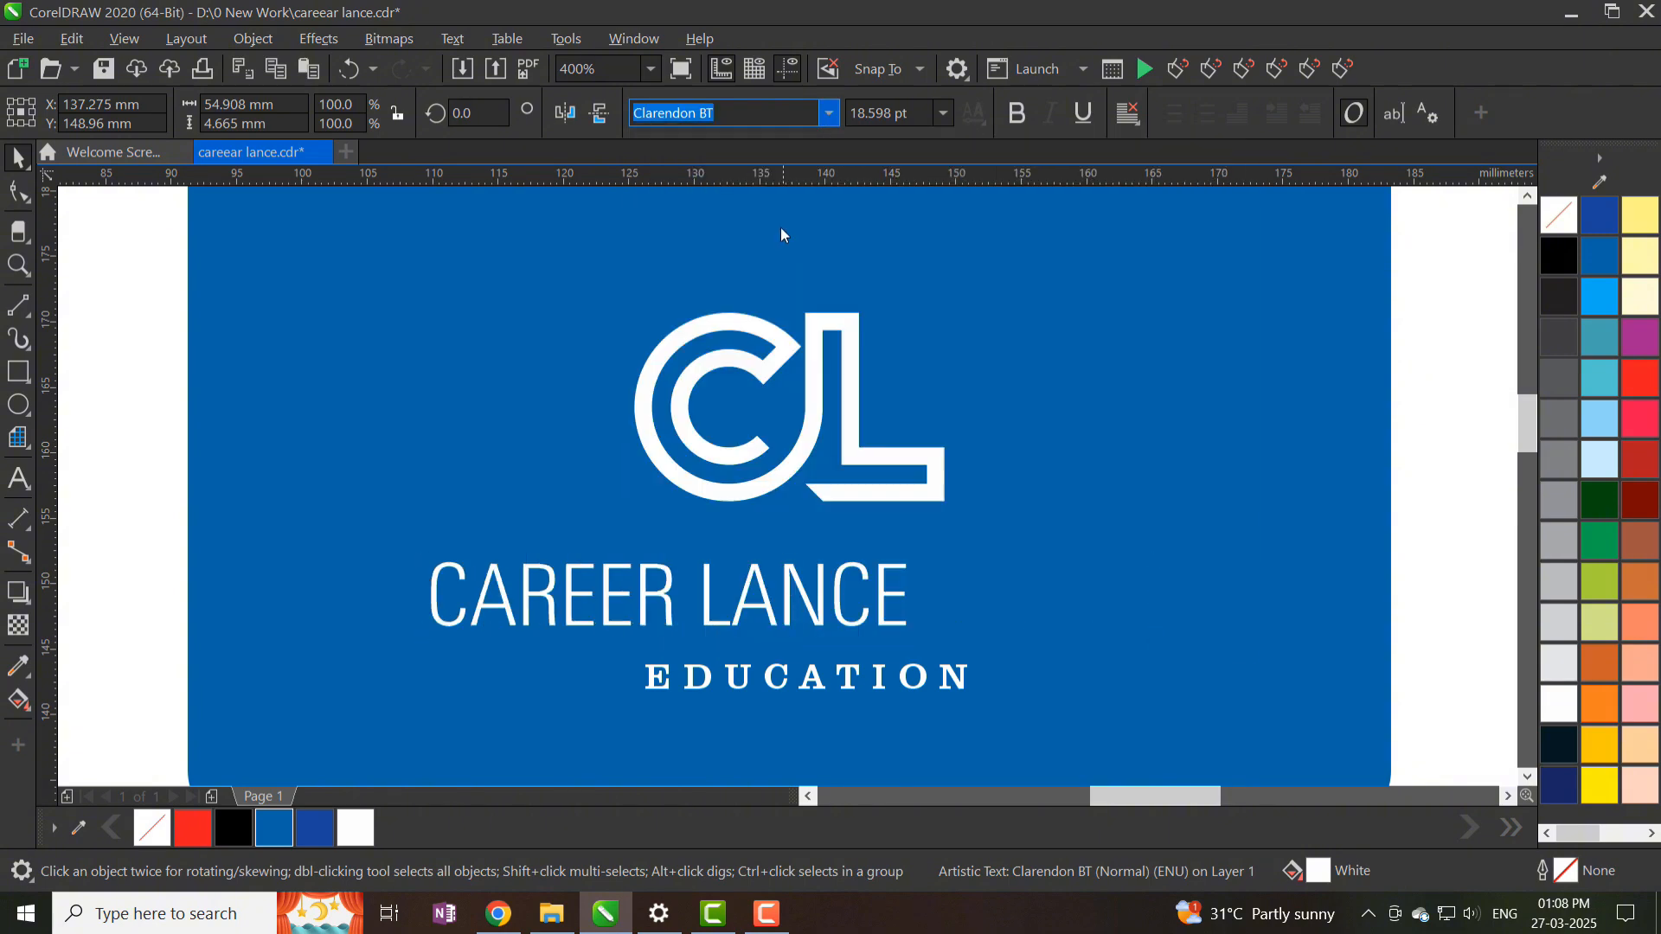
shift+click(817, 420)
key(c)
key(Escape)
scroll(806, 353, down, 1)
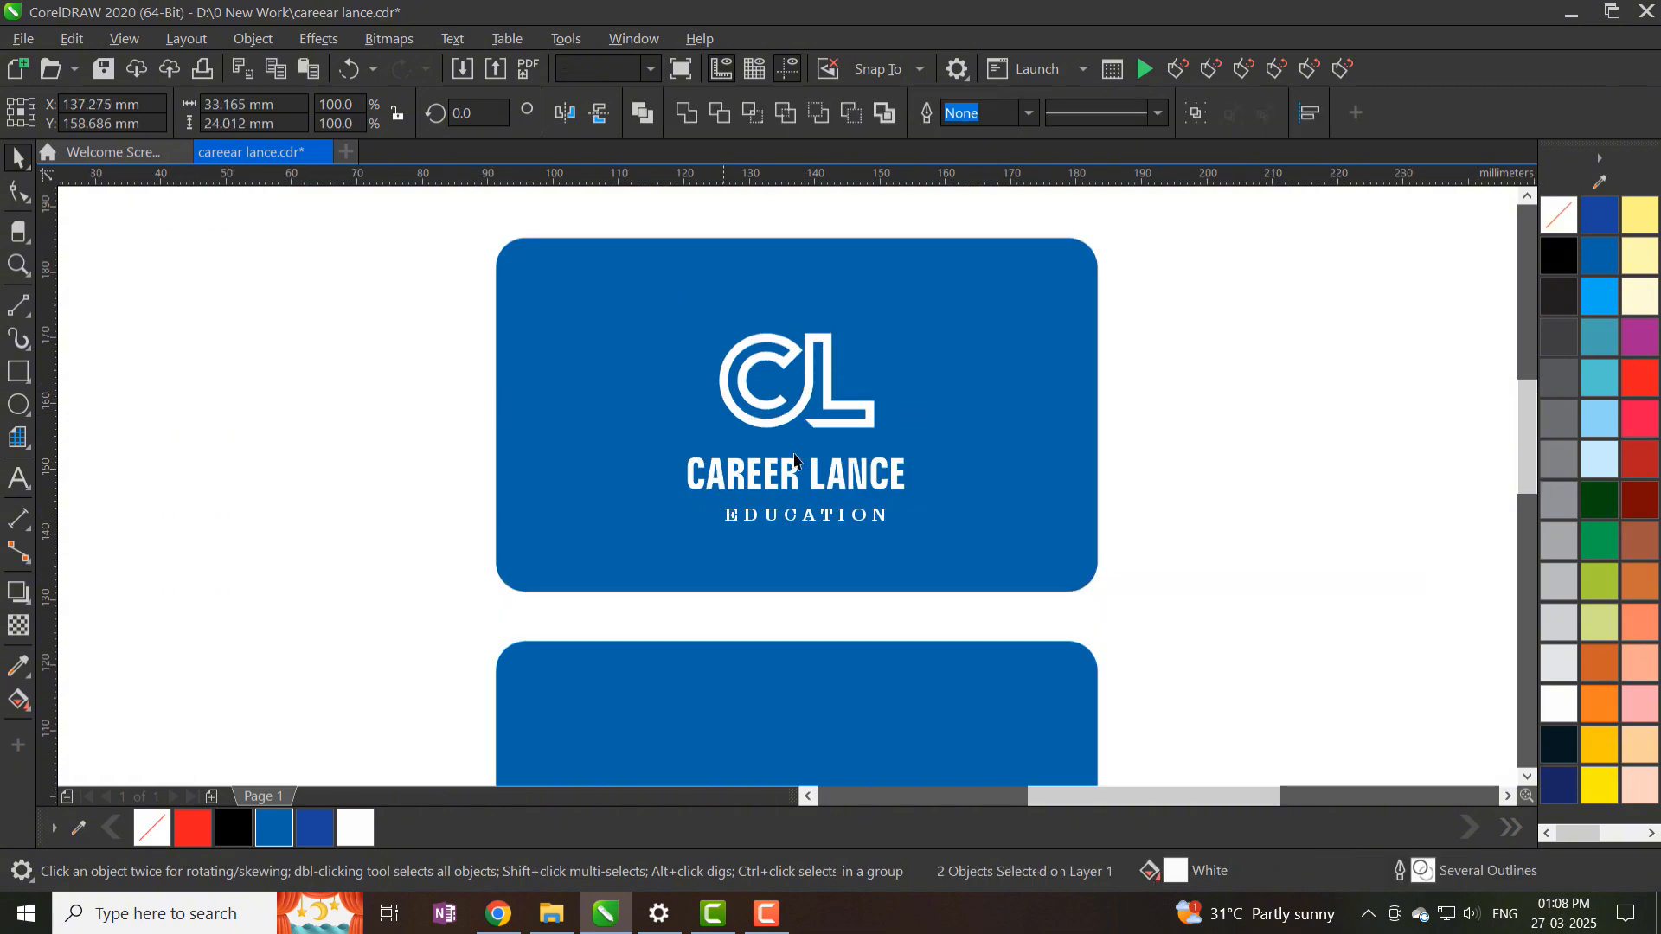
scroll(826, 465, up, 1)
- Raise the logo slightly and enlarge CAREER LANCE to 26.855 pt beneath it
click(810, 489)
key(Up)
key(Up)
key(Up)
key(Up)
key(Up)
key(Up)
key(Up)
key(Up)
key(Up)
key(Up)
key(Up)
key(Up)
key(Up)
key(Up)
key(Up)
key(Up)
key(Up)
key(Up)
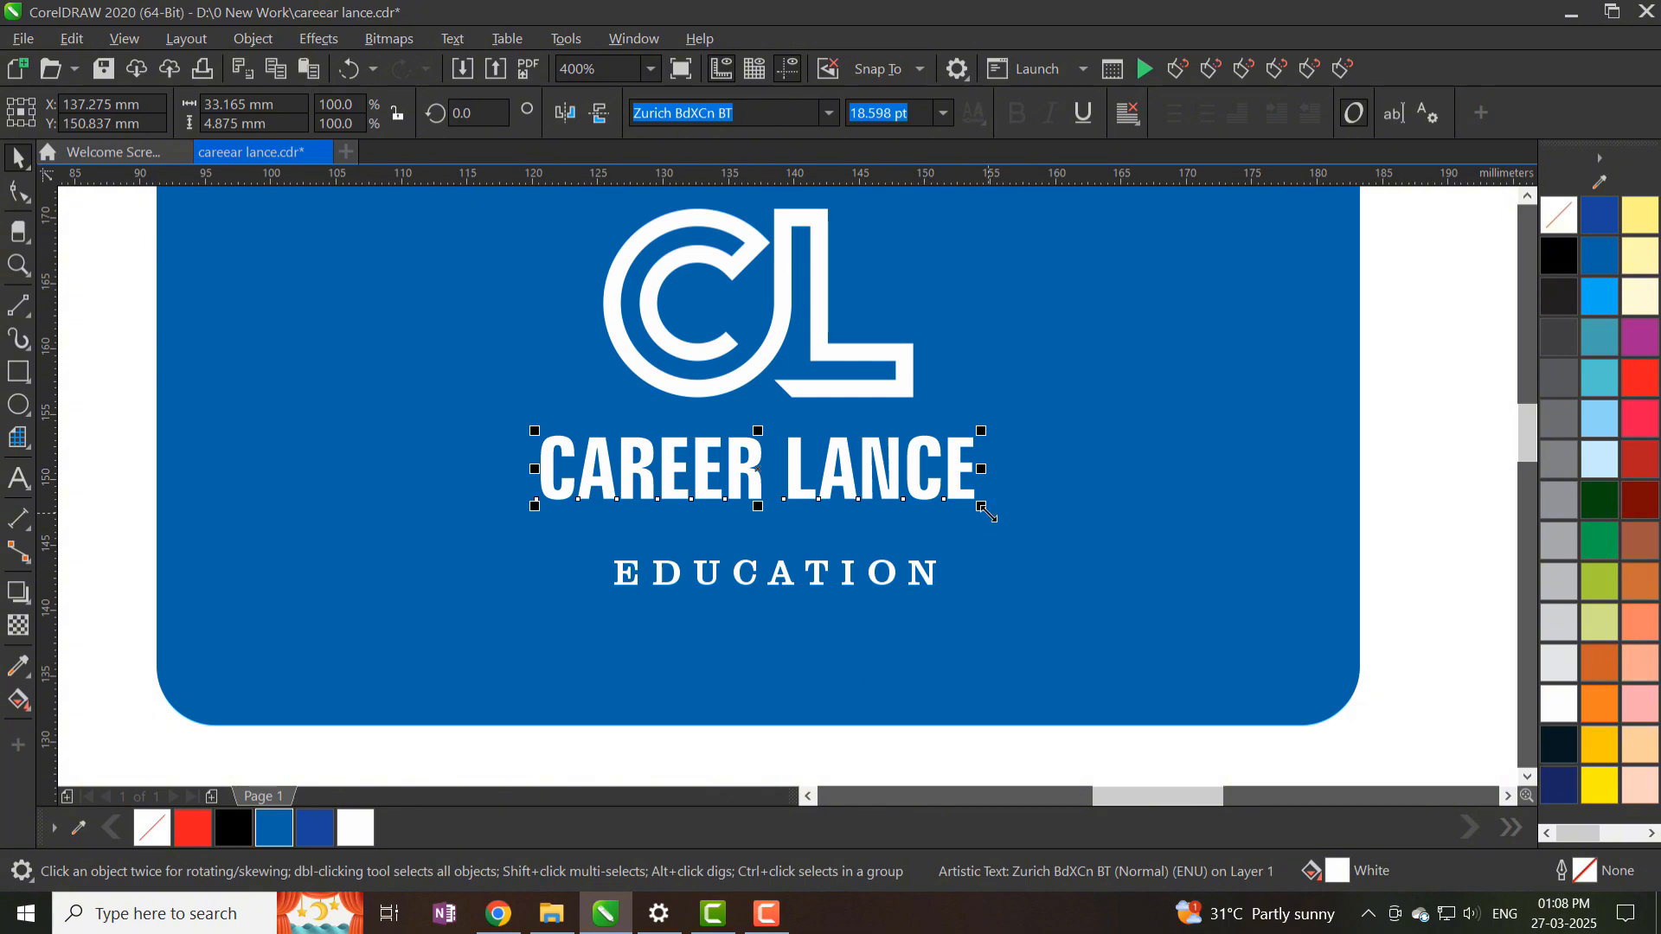
drag(986, 514, 1012, 531)
shift+click(803, 386)
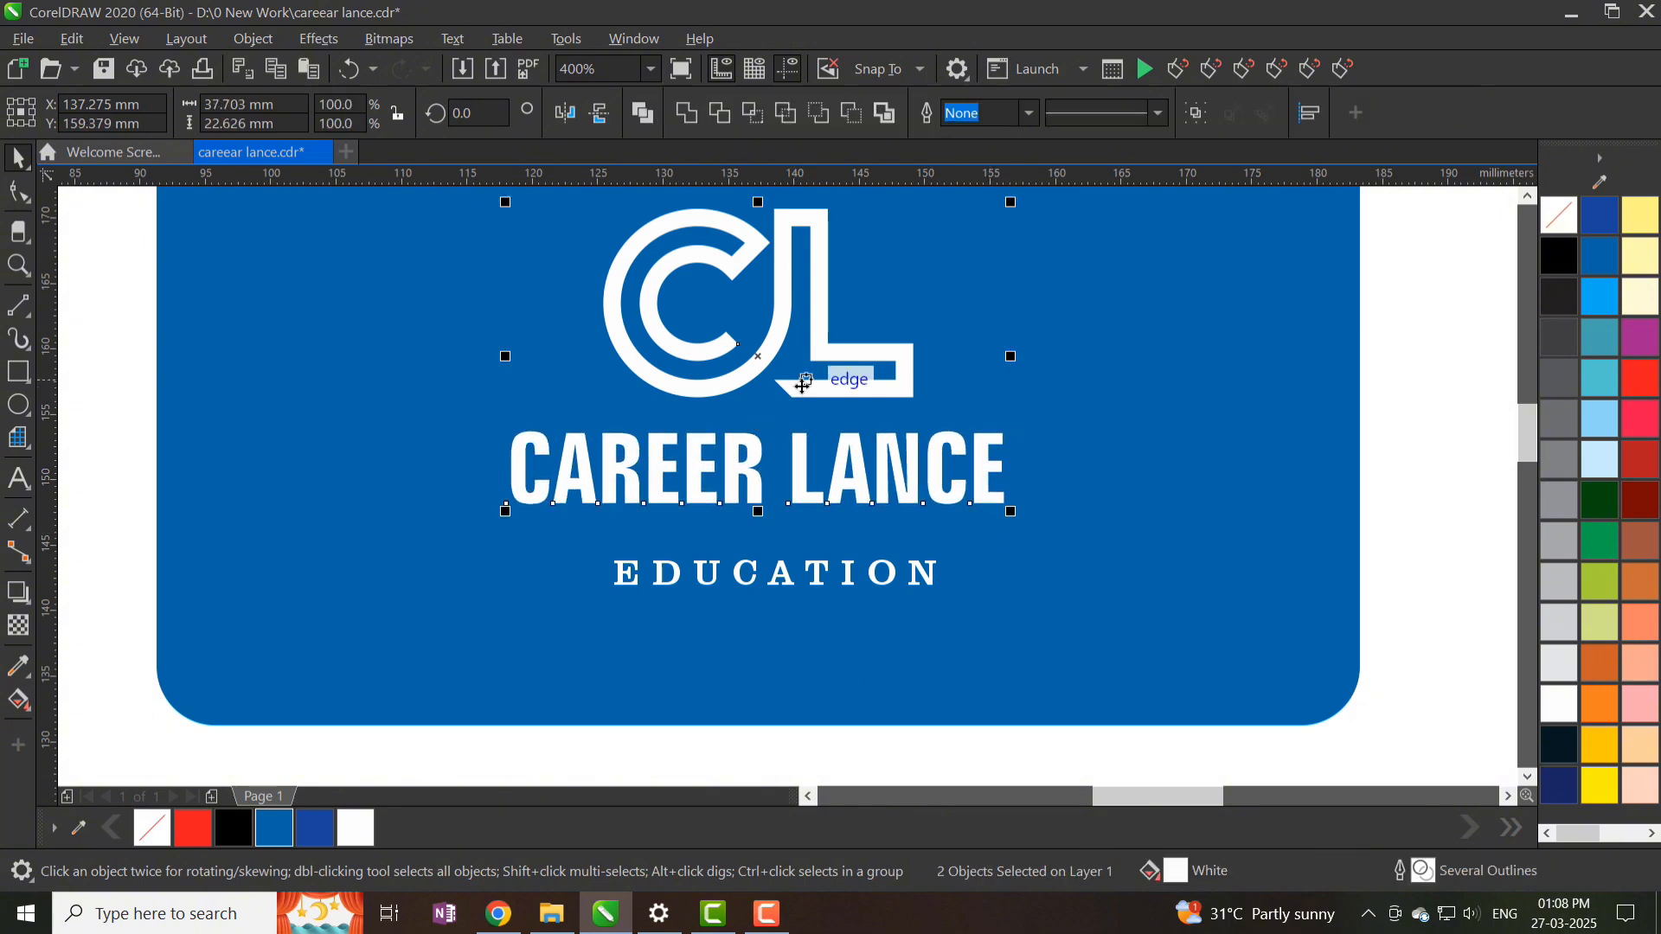
scroll(803, 385, down, 1)
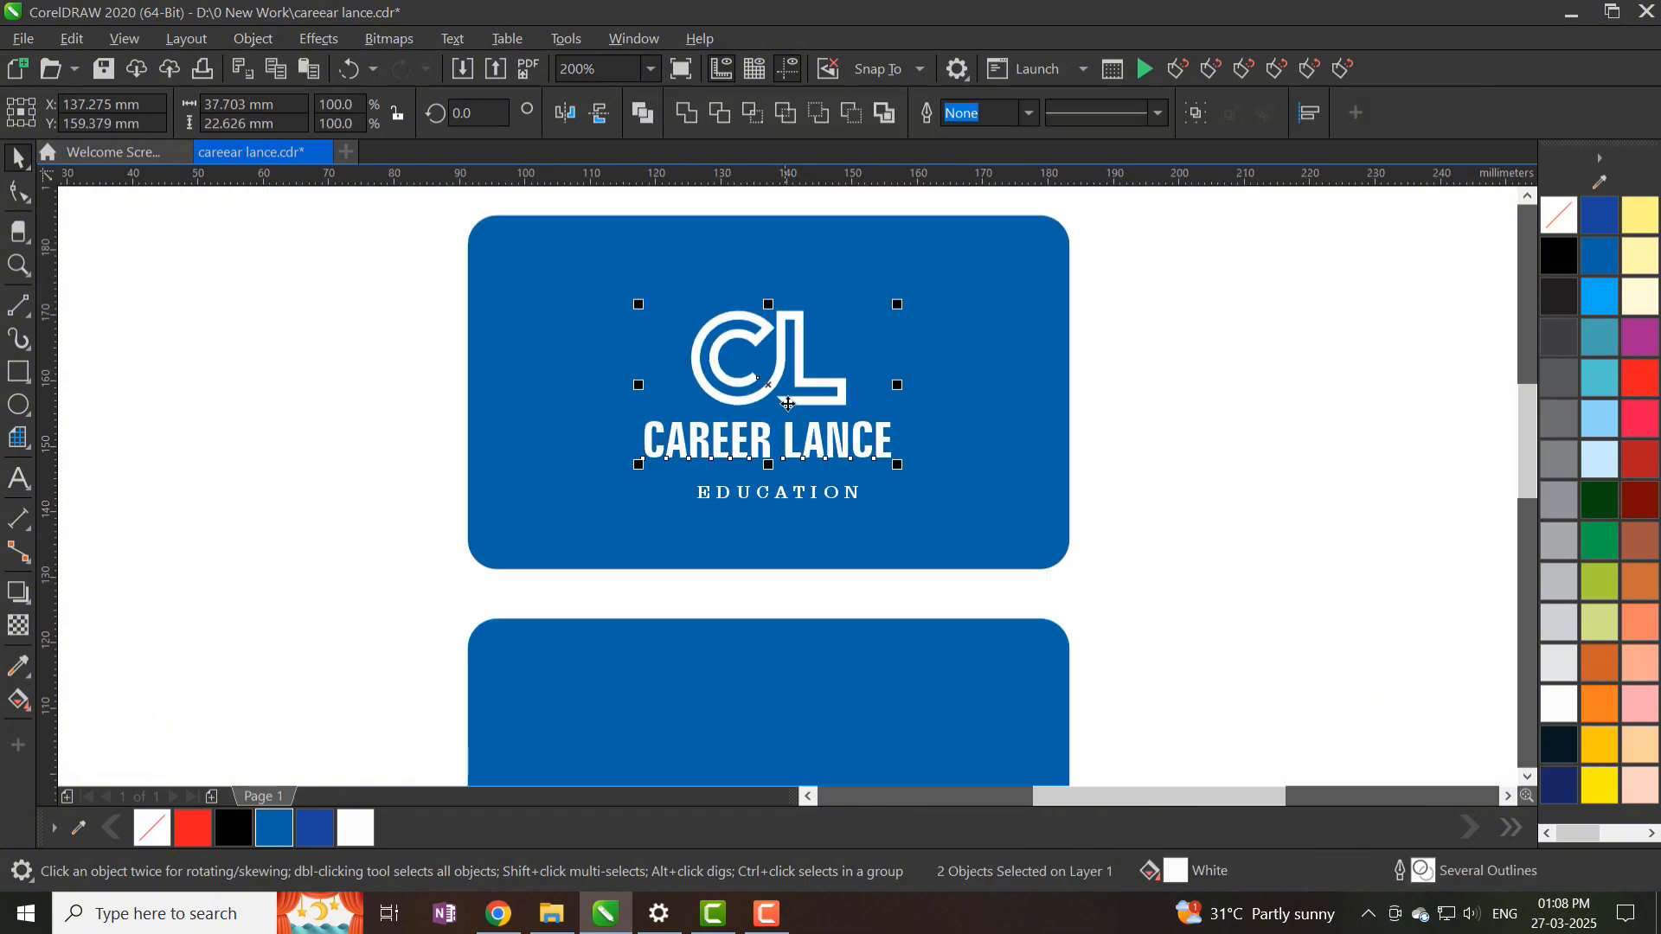
click(1226, 360)
click(806, 337)
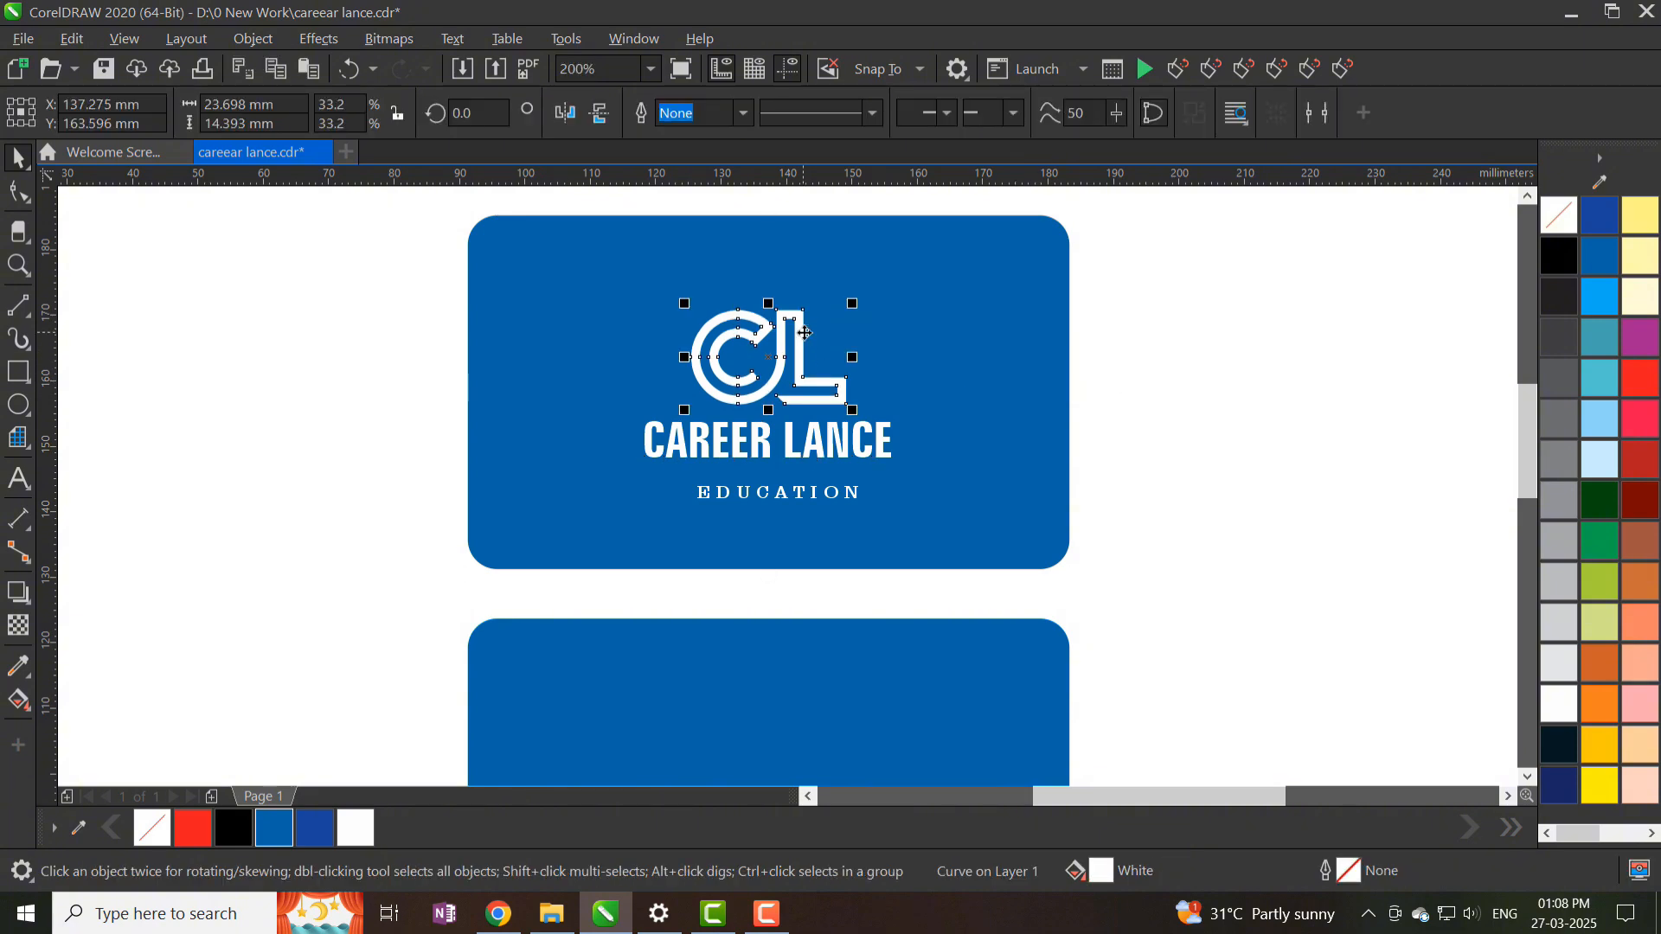
drag(797, 332, 797, 322)
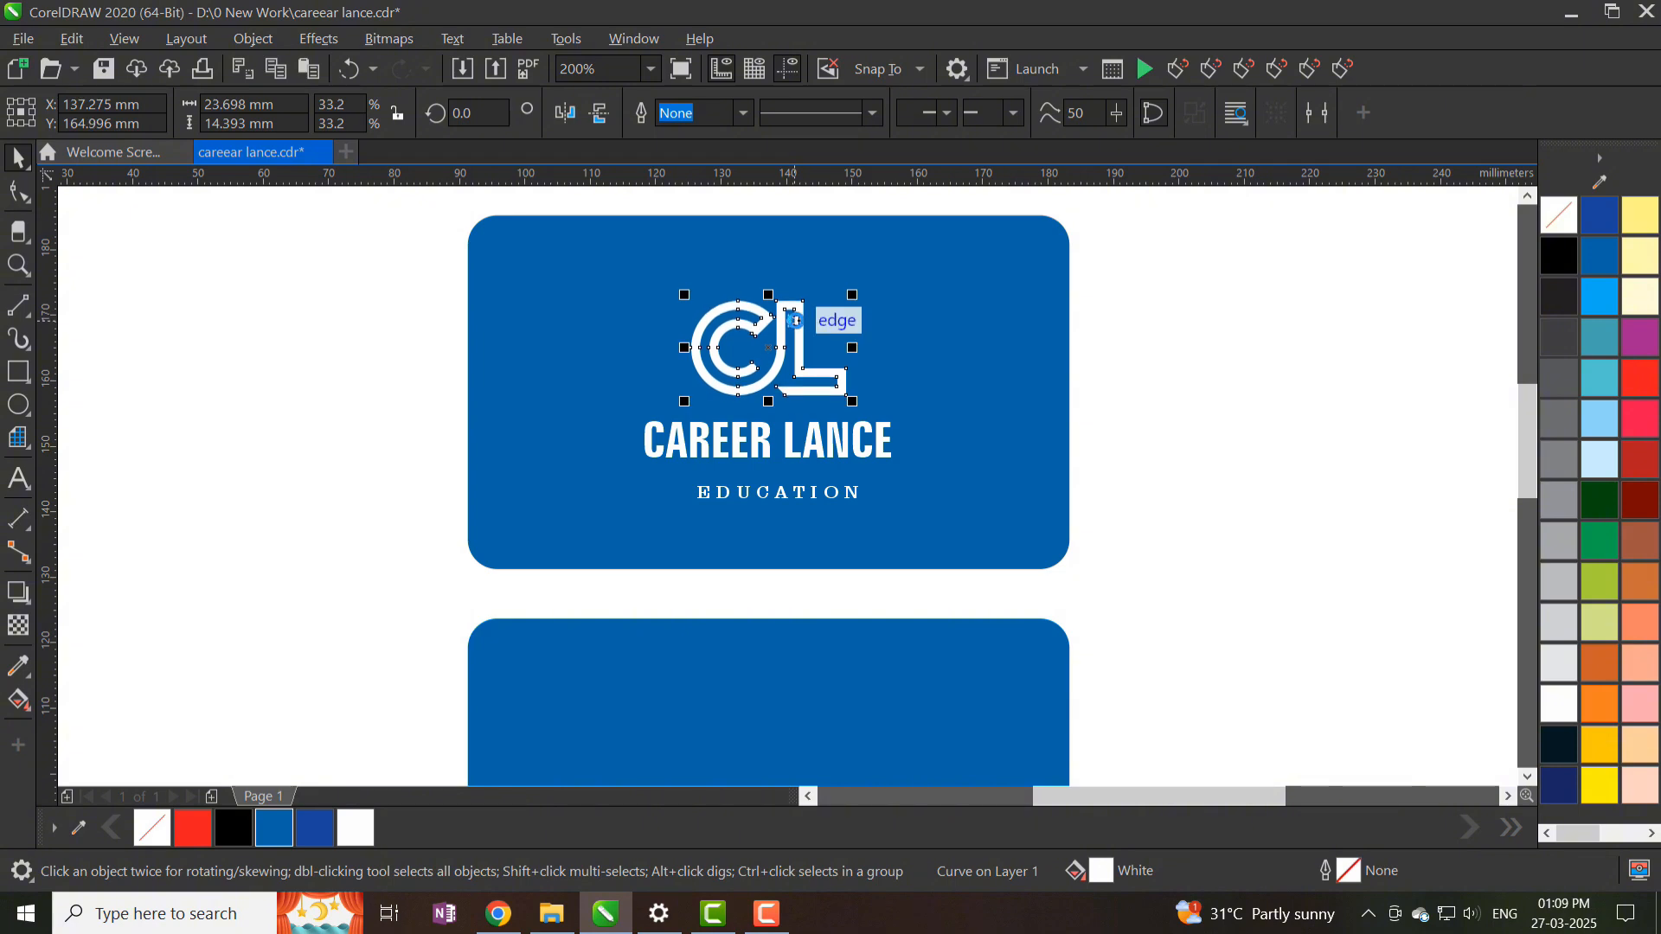
click(807, 441)
drag(902, 467, 923, 493)
scroll(878, 419, up, 2)
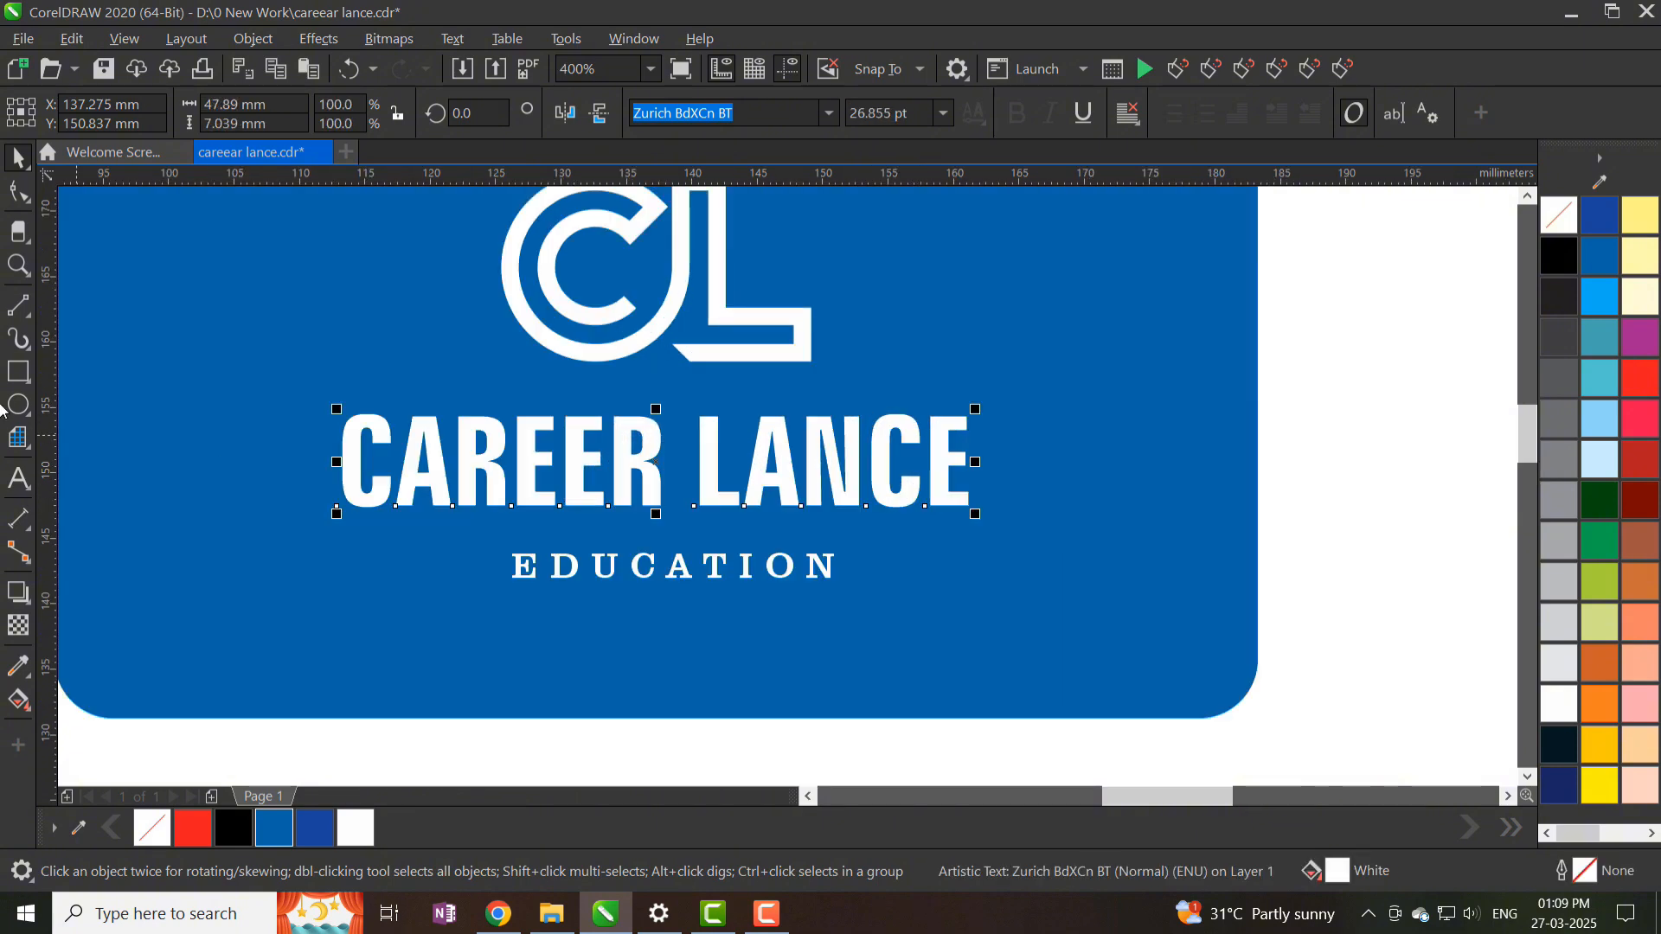
- Draw a rounded-corner rectangle around the word LANCE
click(19, 477)
double_click(1004, 464)
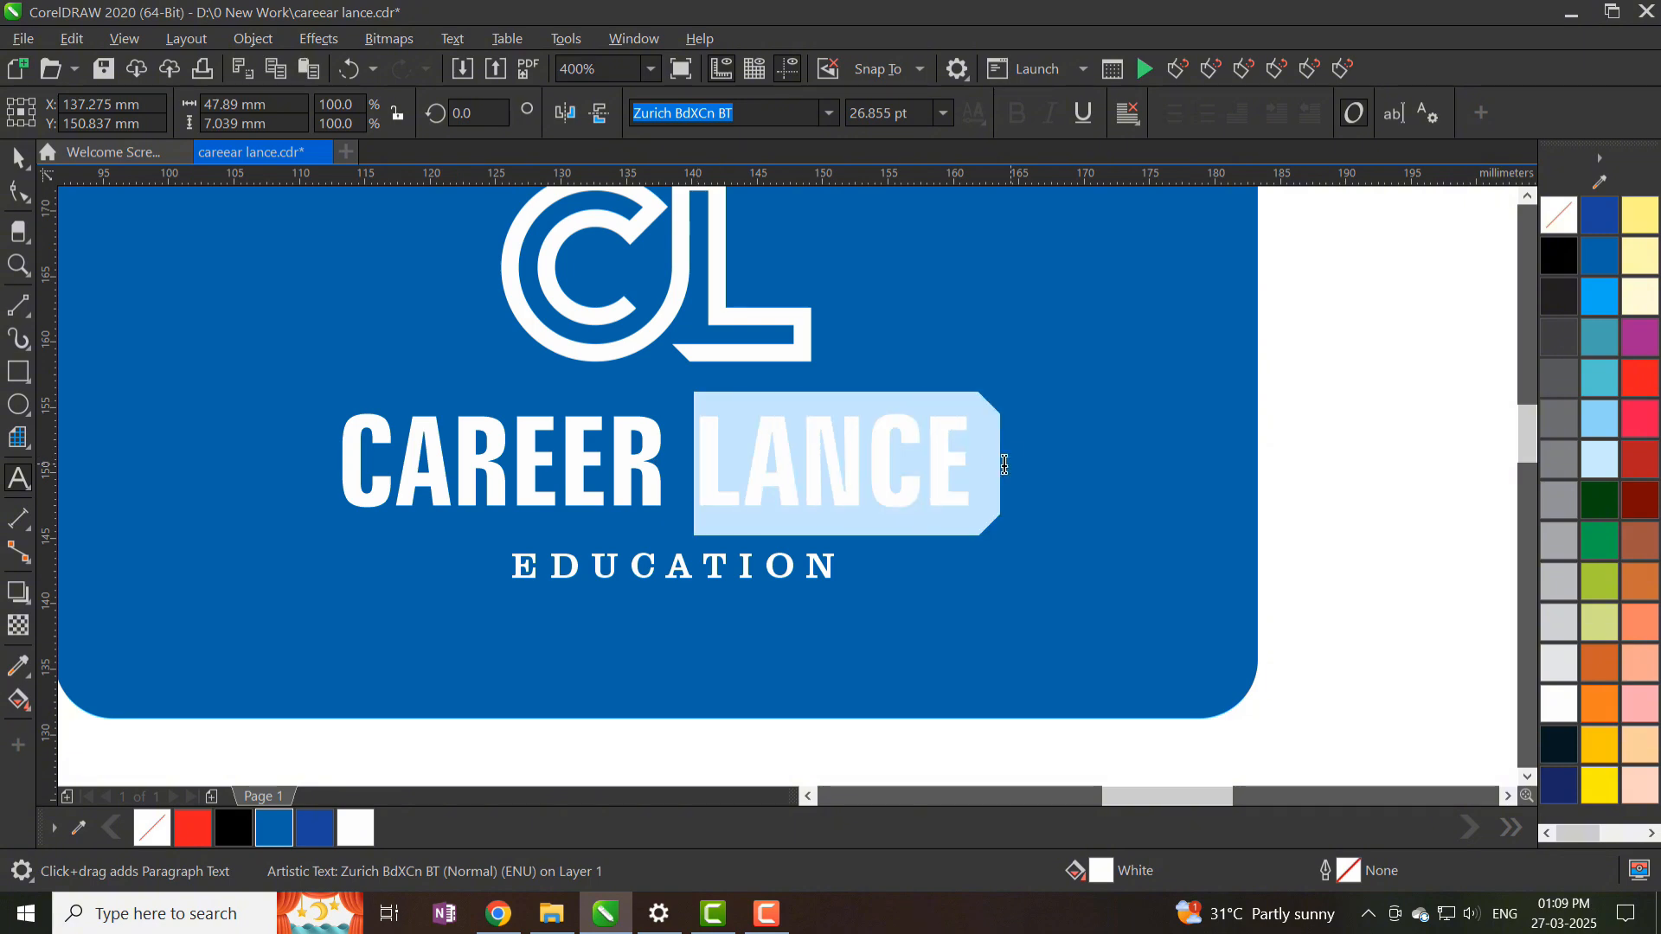
click(21, 156)
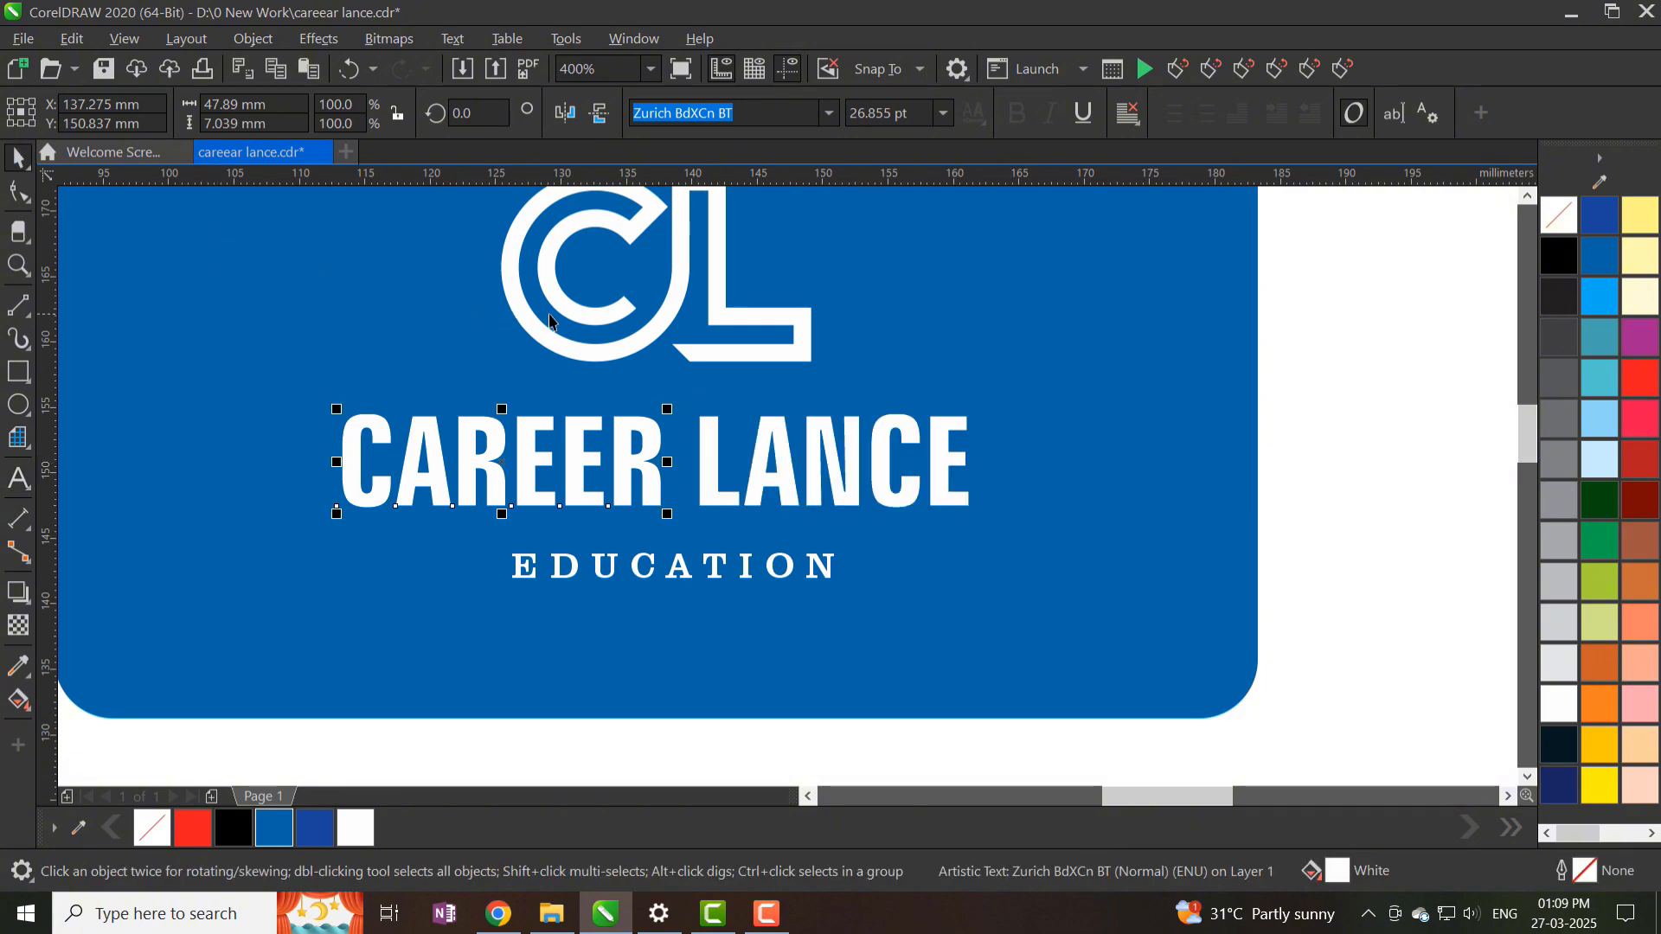
scroll(798, 460, up, 2)
click(19, 381)
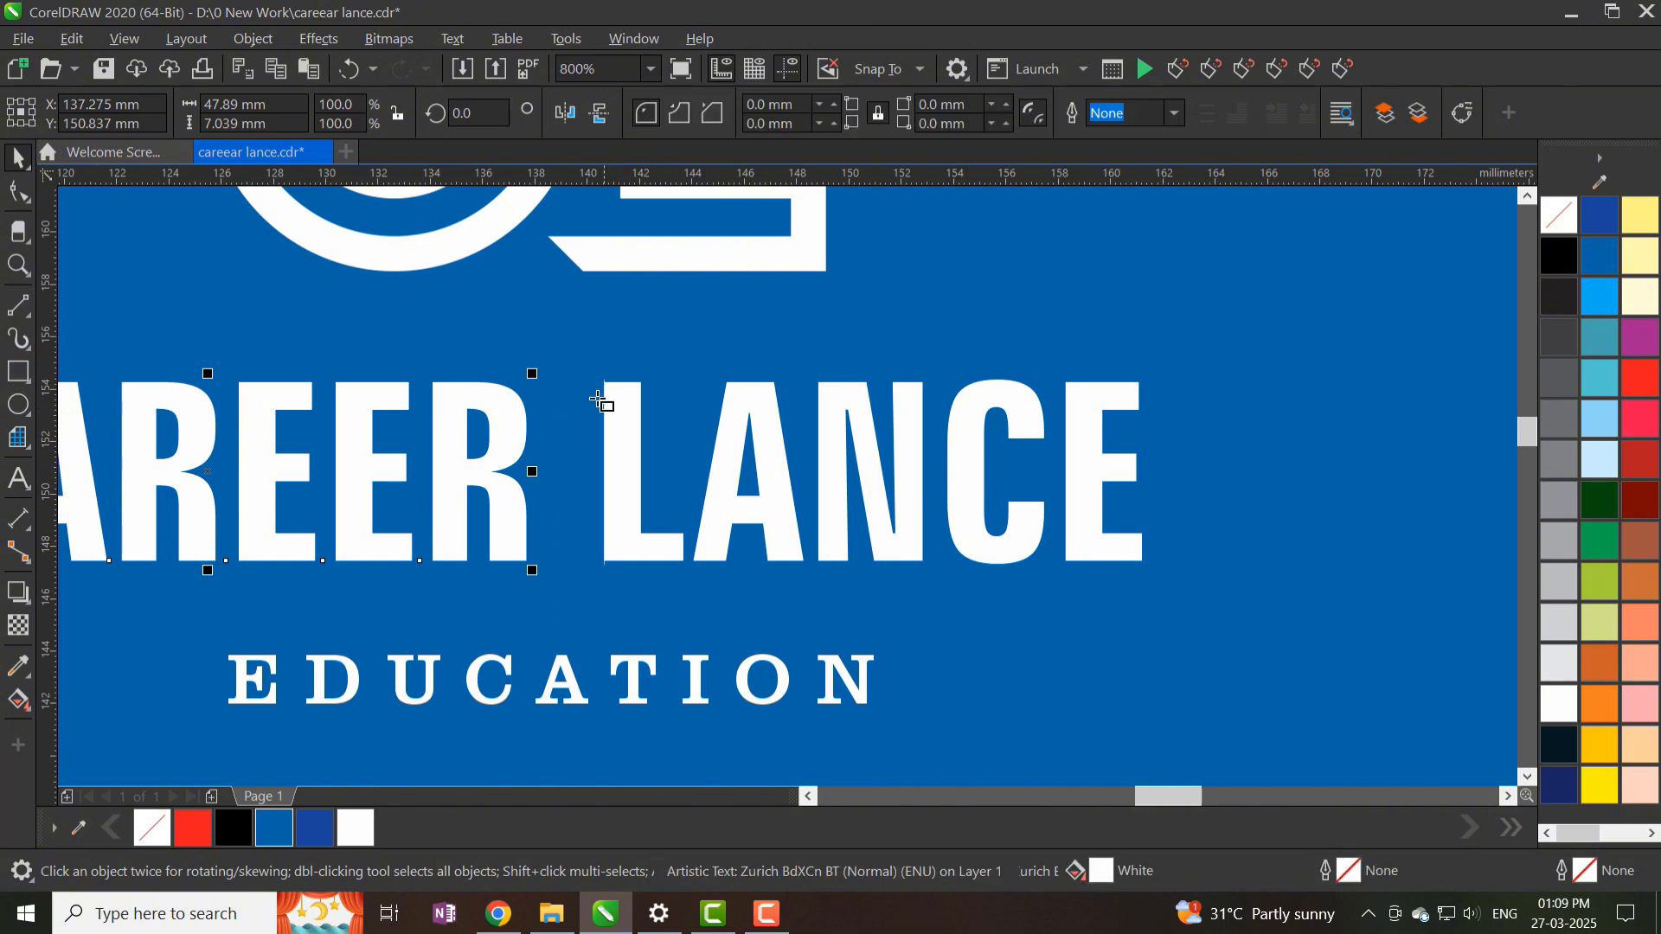
mouse_move(604, 380)
mouse_down()
mouse_move(1020, 585)
mouse_move(1158, 568)
mouse_up()
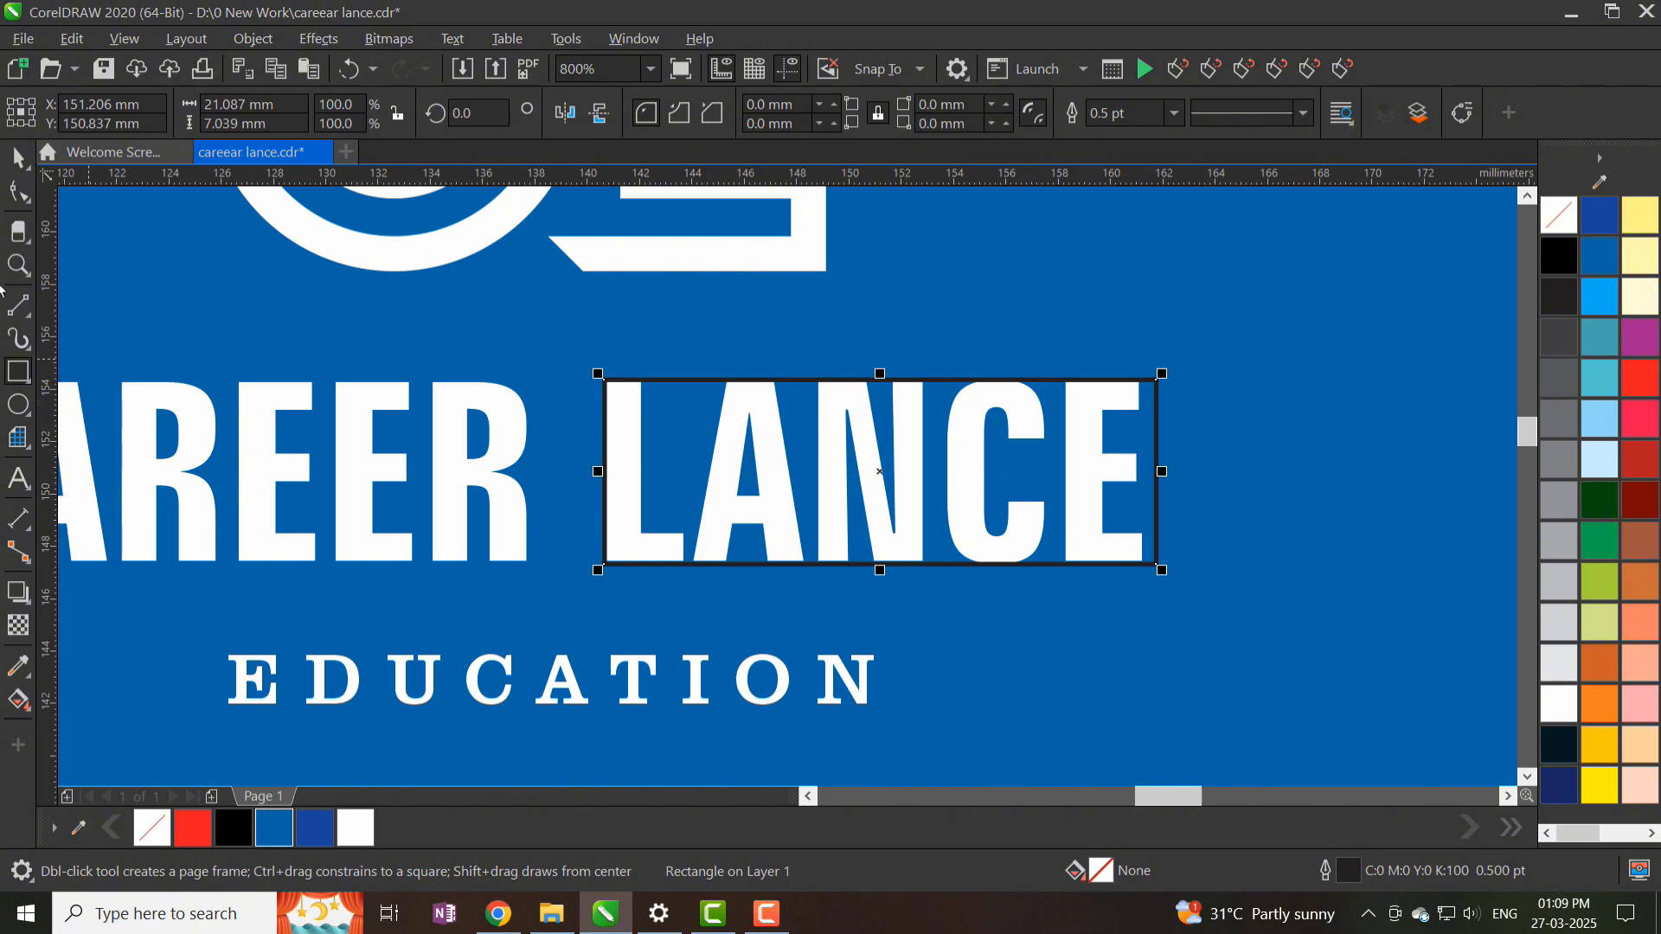
click(31, 189)
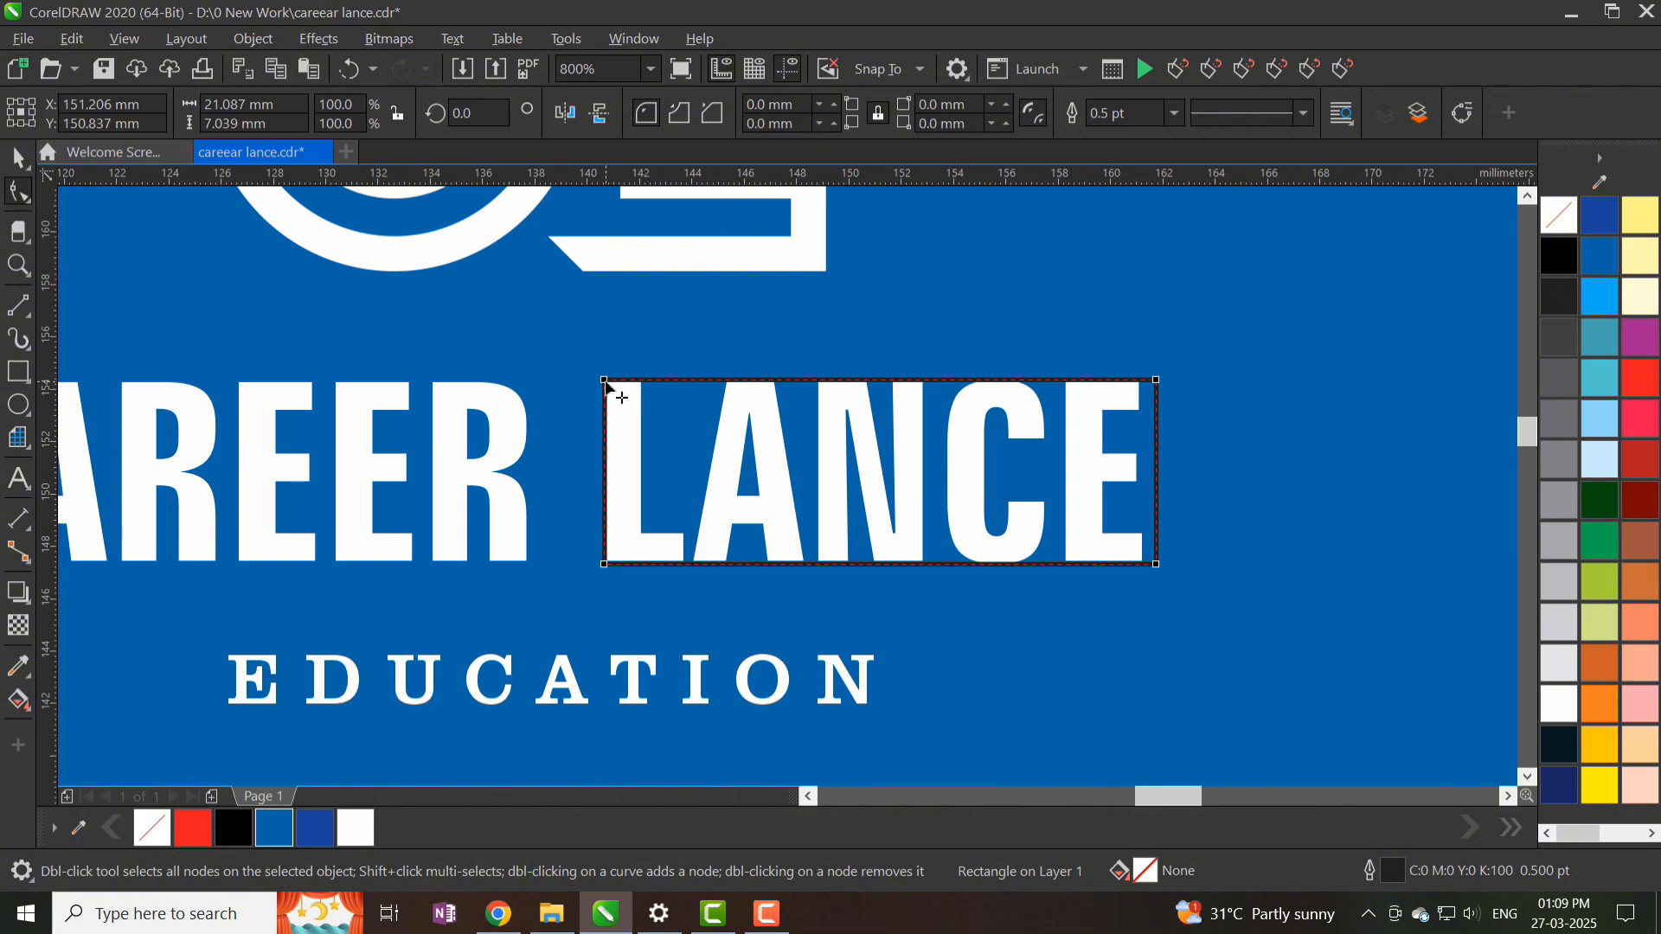
drag(604, 382, 660, 431)
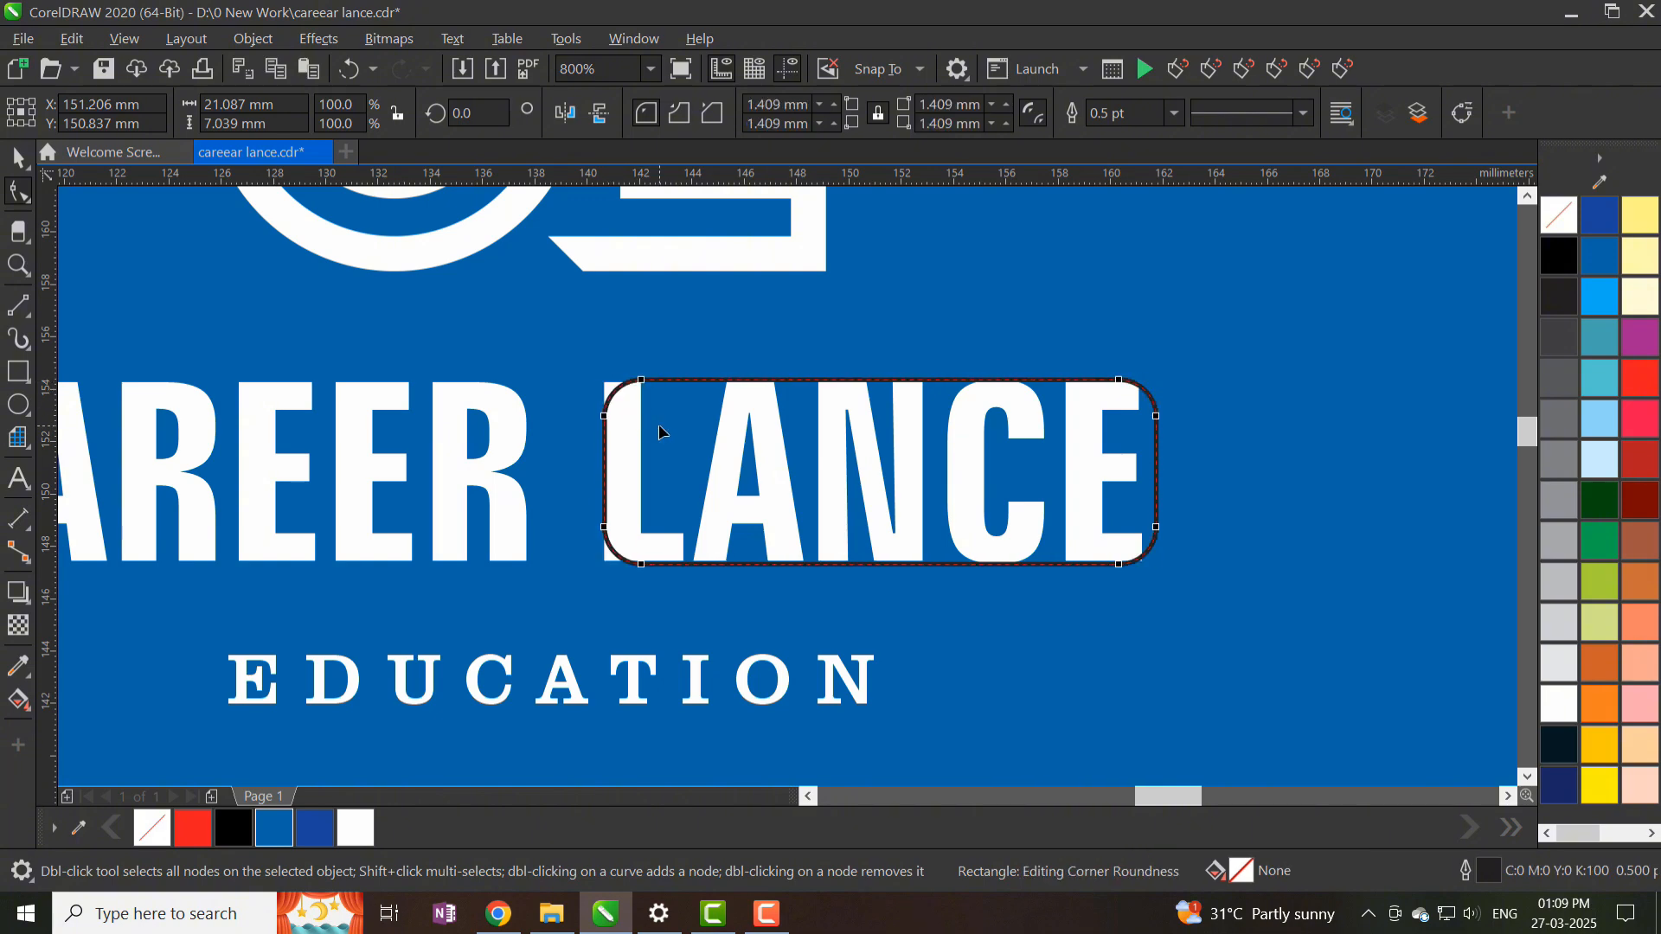
click(19, 158)
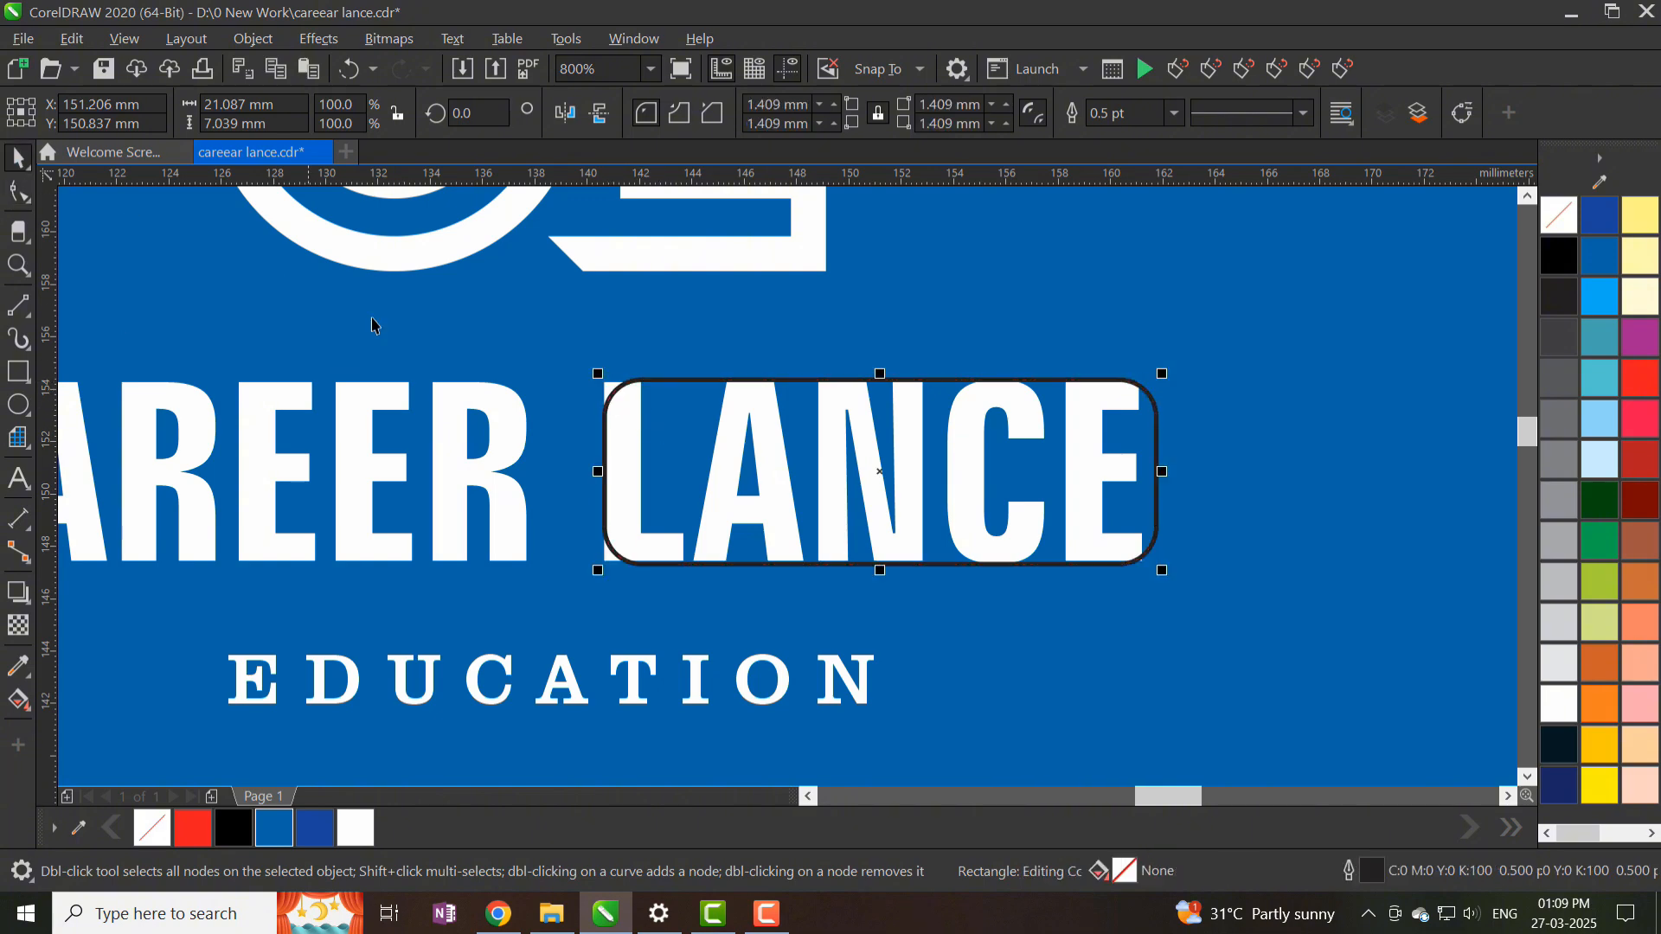
- Make the box white with no outline, then colour LANCE blue and shrink it to fit inside
click(1567, 715)
right_click(1559, 216)
click(603, 394)
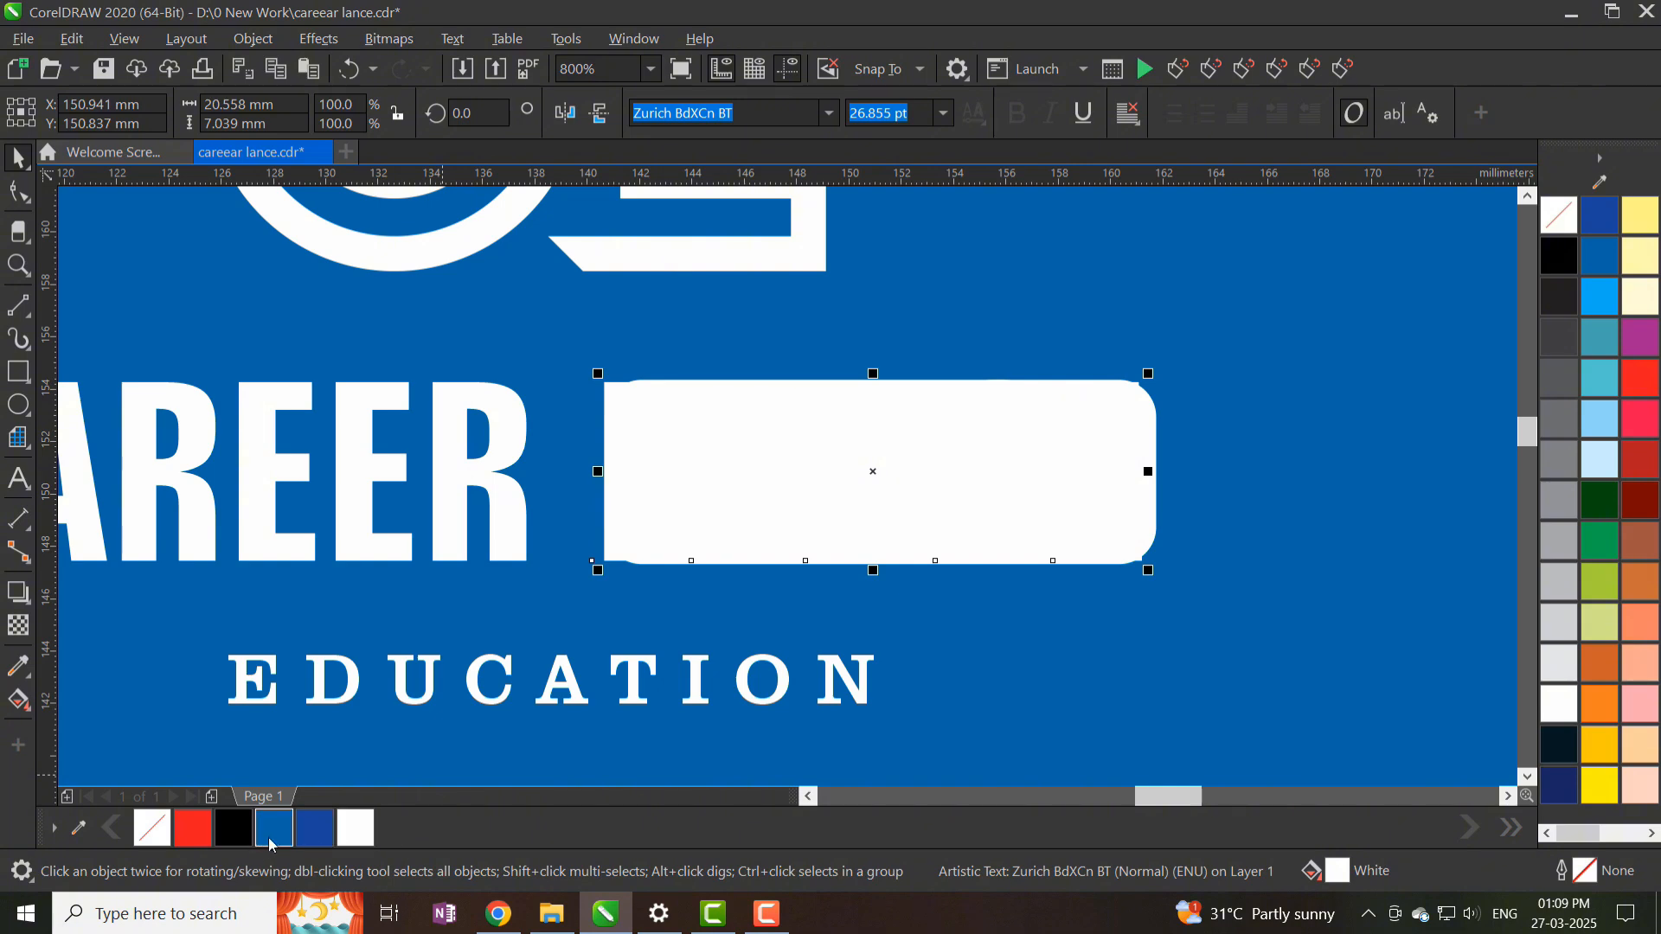
click(271, 840)
drag(1153, 576, 1116, 578)
shift+click(1116, 539)
- Centre LANCE in its white box, shift the pair slightly left, and fine-tune LANCE's size
key(c)
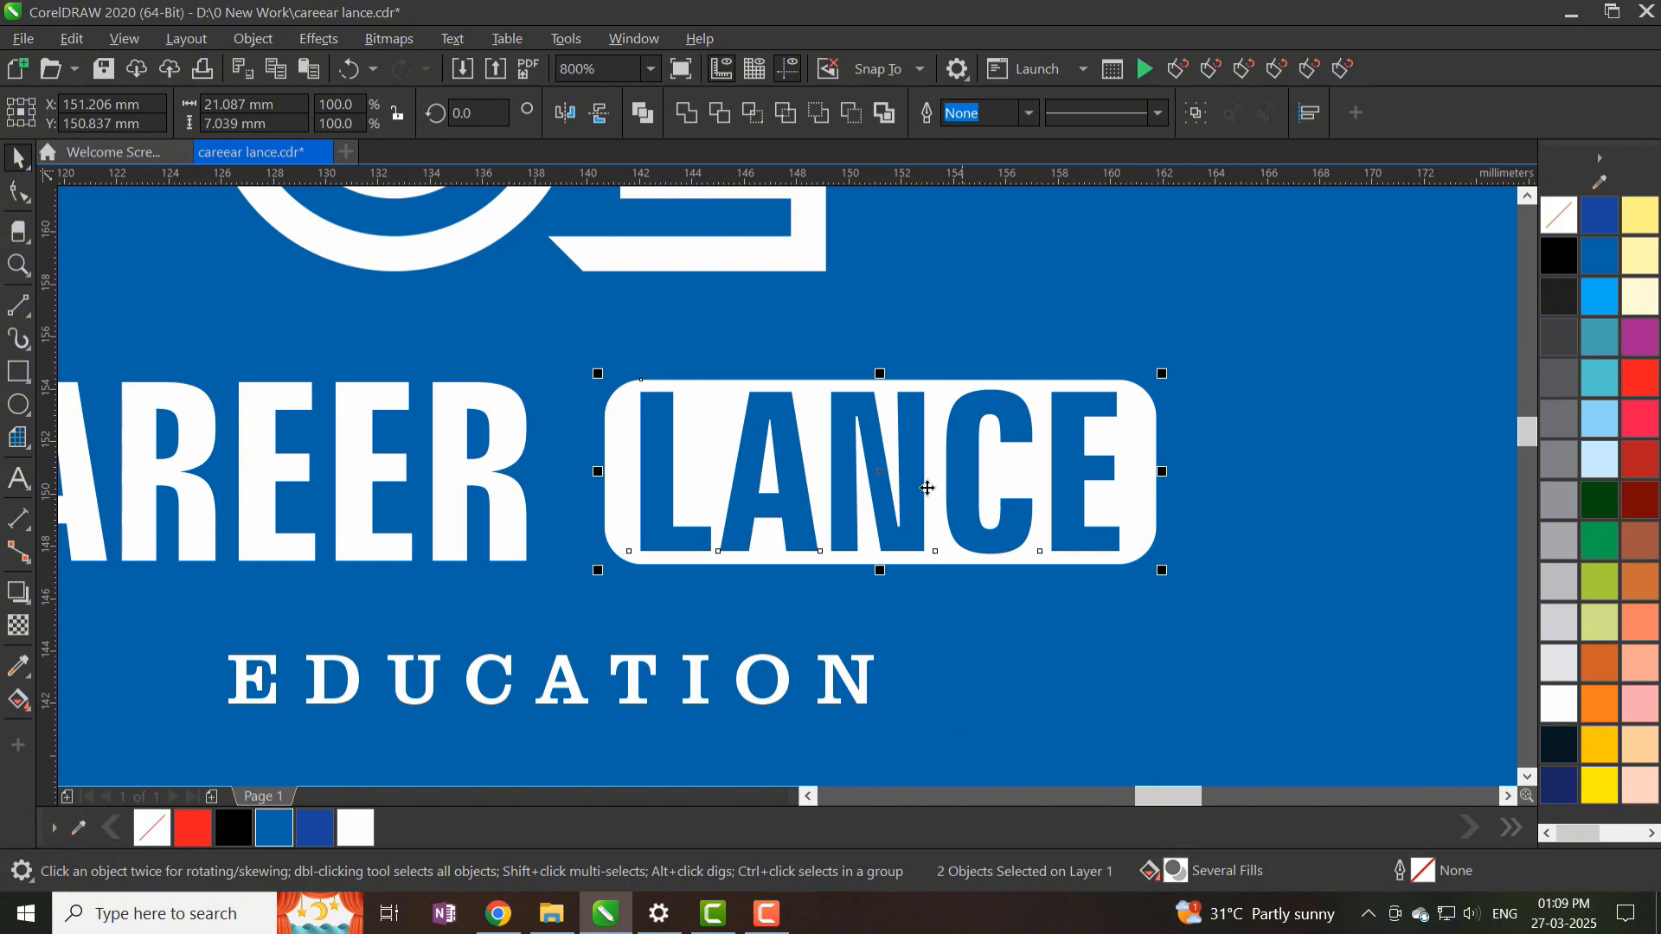
drag(904, 482, 886, 482)
scroll(916, 467, down, 1)
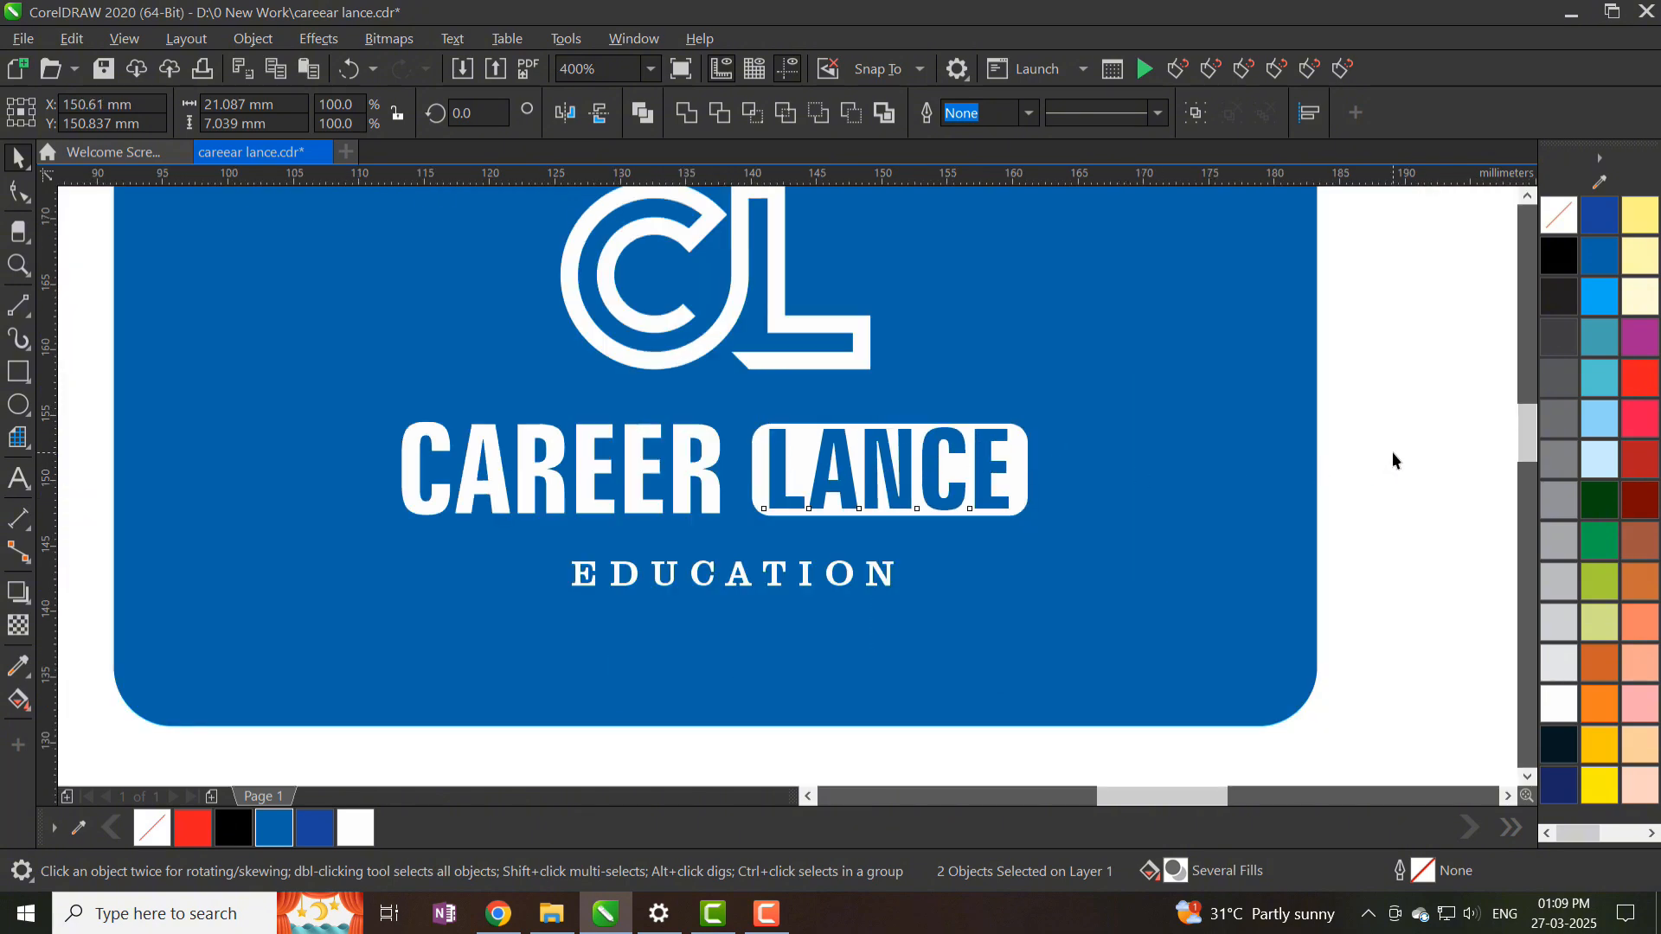
click(1393, 454)
scroll(886, 440, down, 1)
scroll(886, 452, up, 2)
click(926, 443)
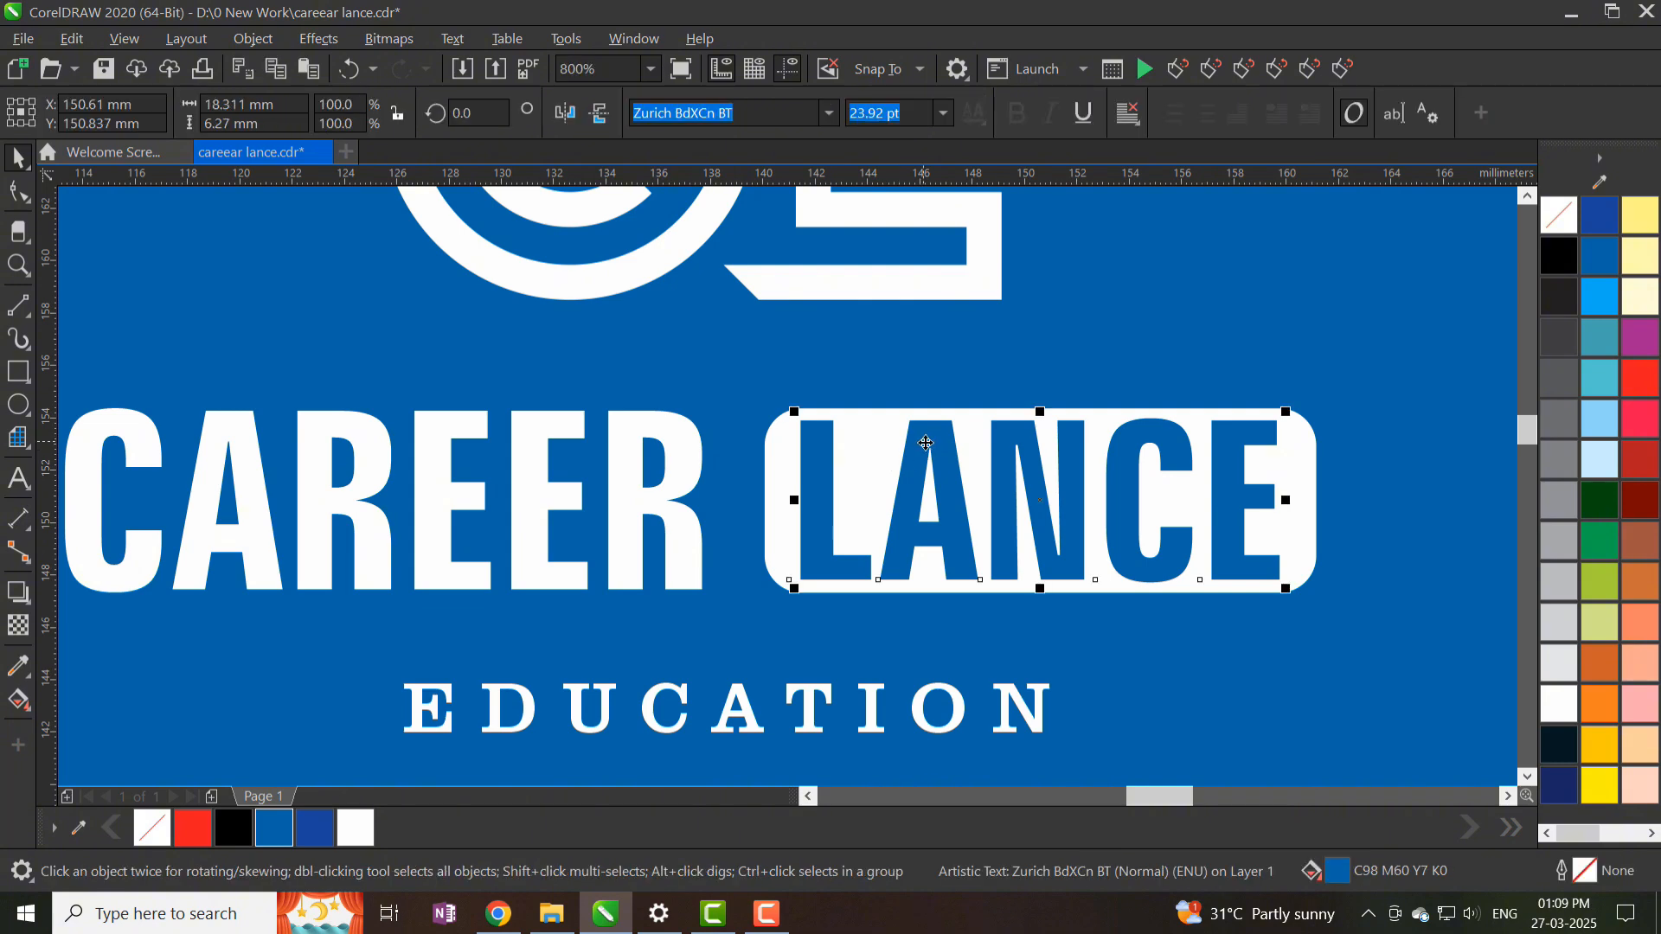
mouse_move(1295, 592)
mouse_down()
mouse_move(1258, 588)
mouse_move(1294, 588)
mouse_up()
- Re-centre the resized LANCE on its white box
key(F10)
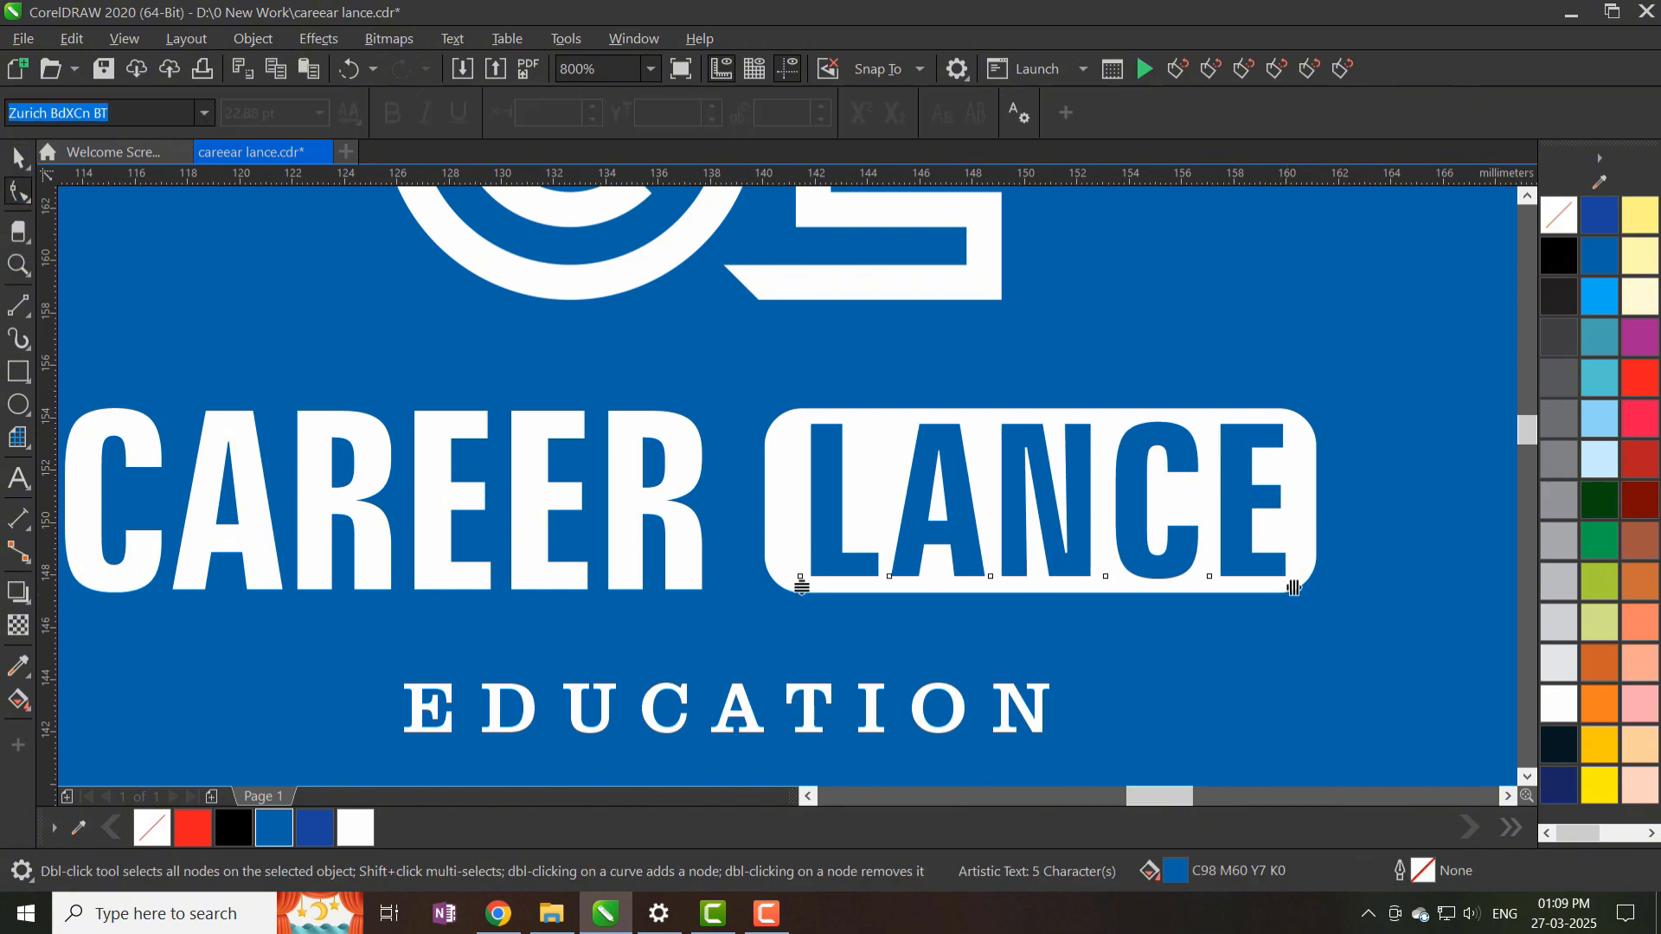
click(15, 157)
shift+click(791, 485)
key(c)
scroll(789, 451, down, 2)
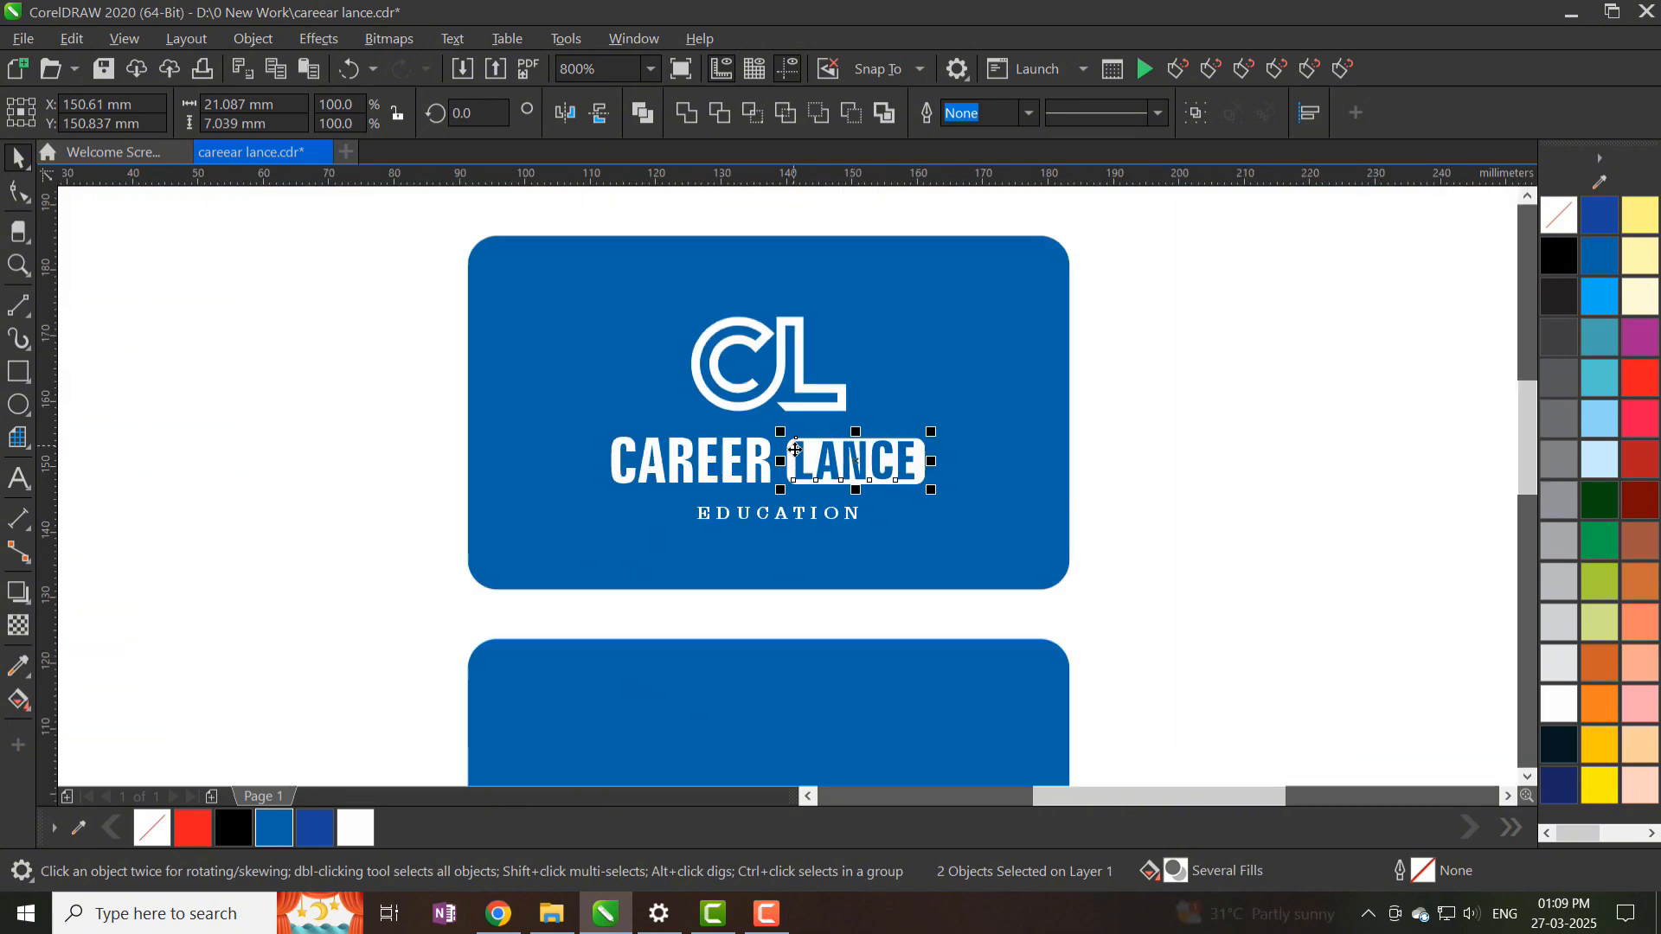
click(921, 404)
scroll(829, 449, up, 2)
scroll(778, 459, up, 2)
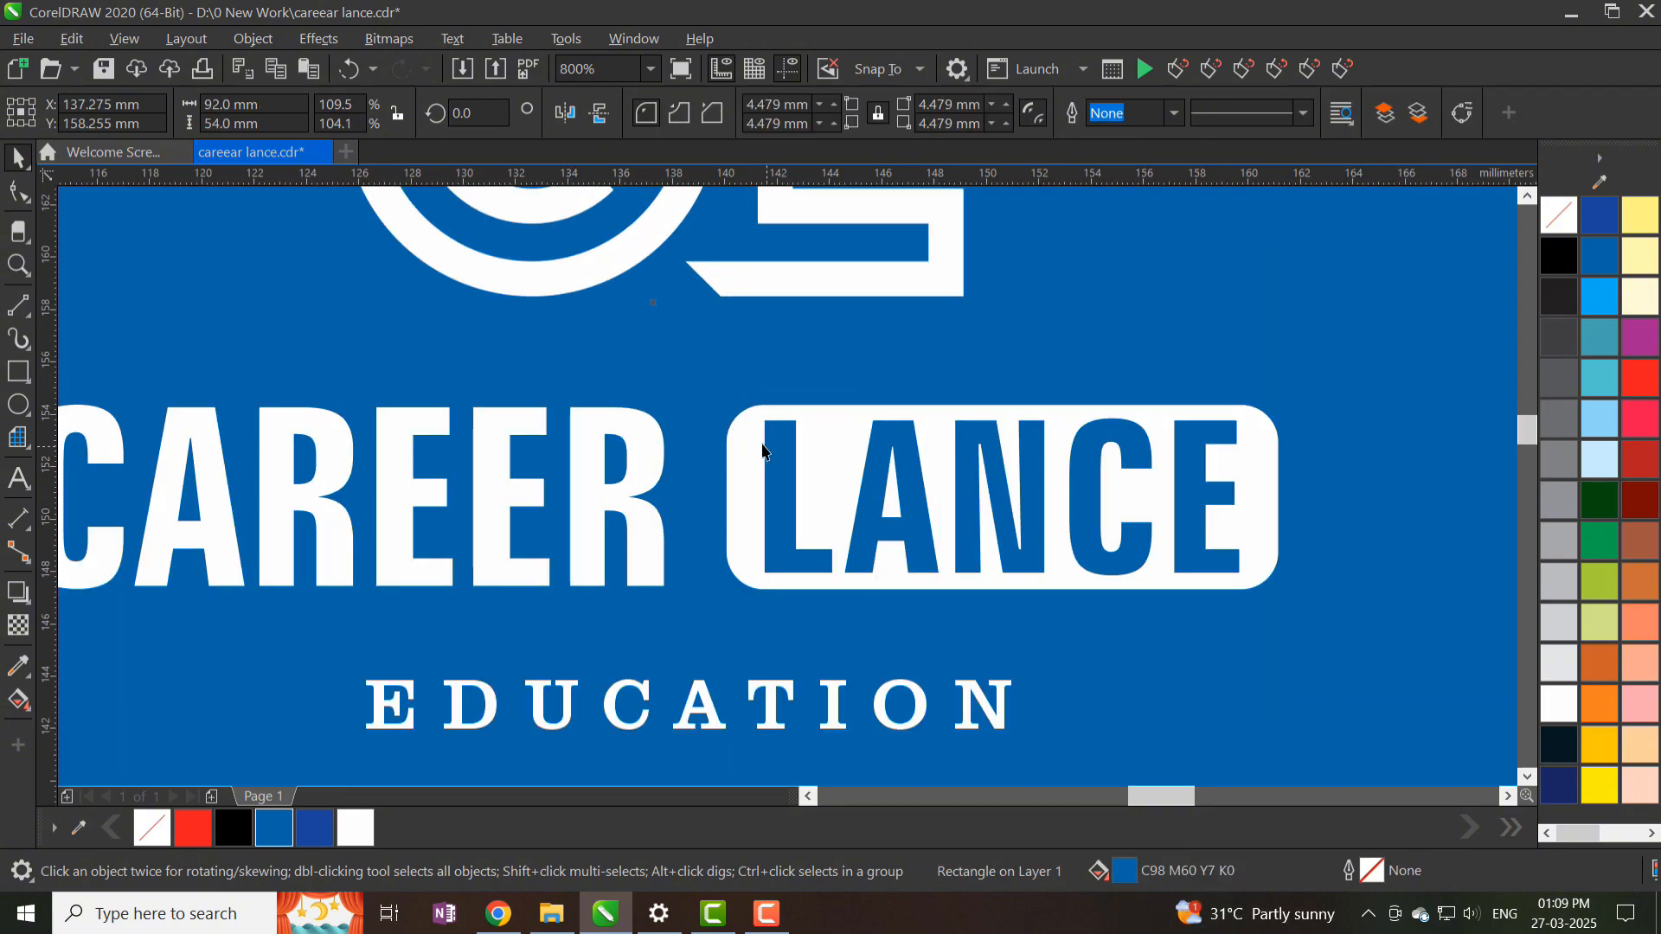
- Set the white box's top-left and bottom-right corner radius to 0 mm
click(762, 431)
key(F10)
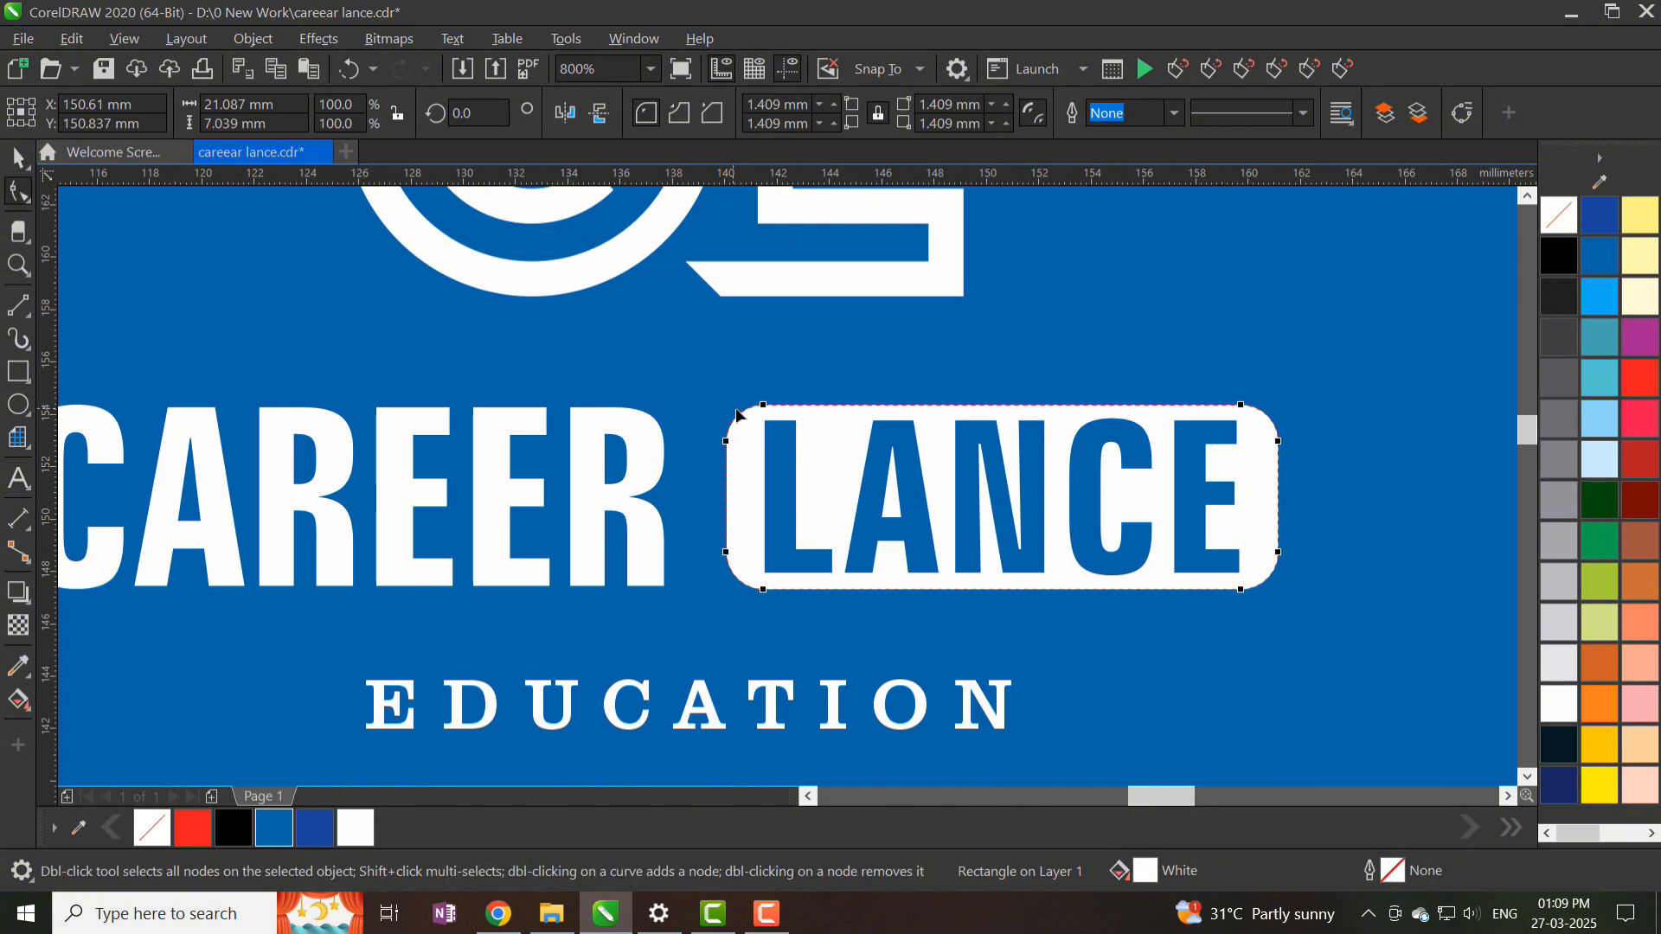
drag(763, 414, 727, 415)
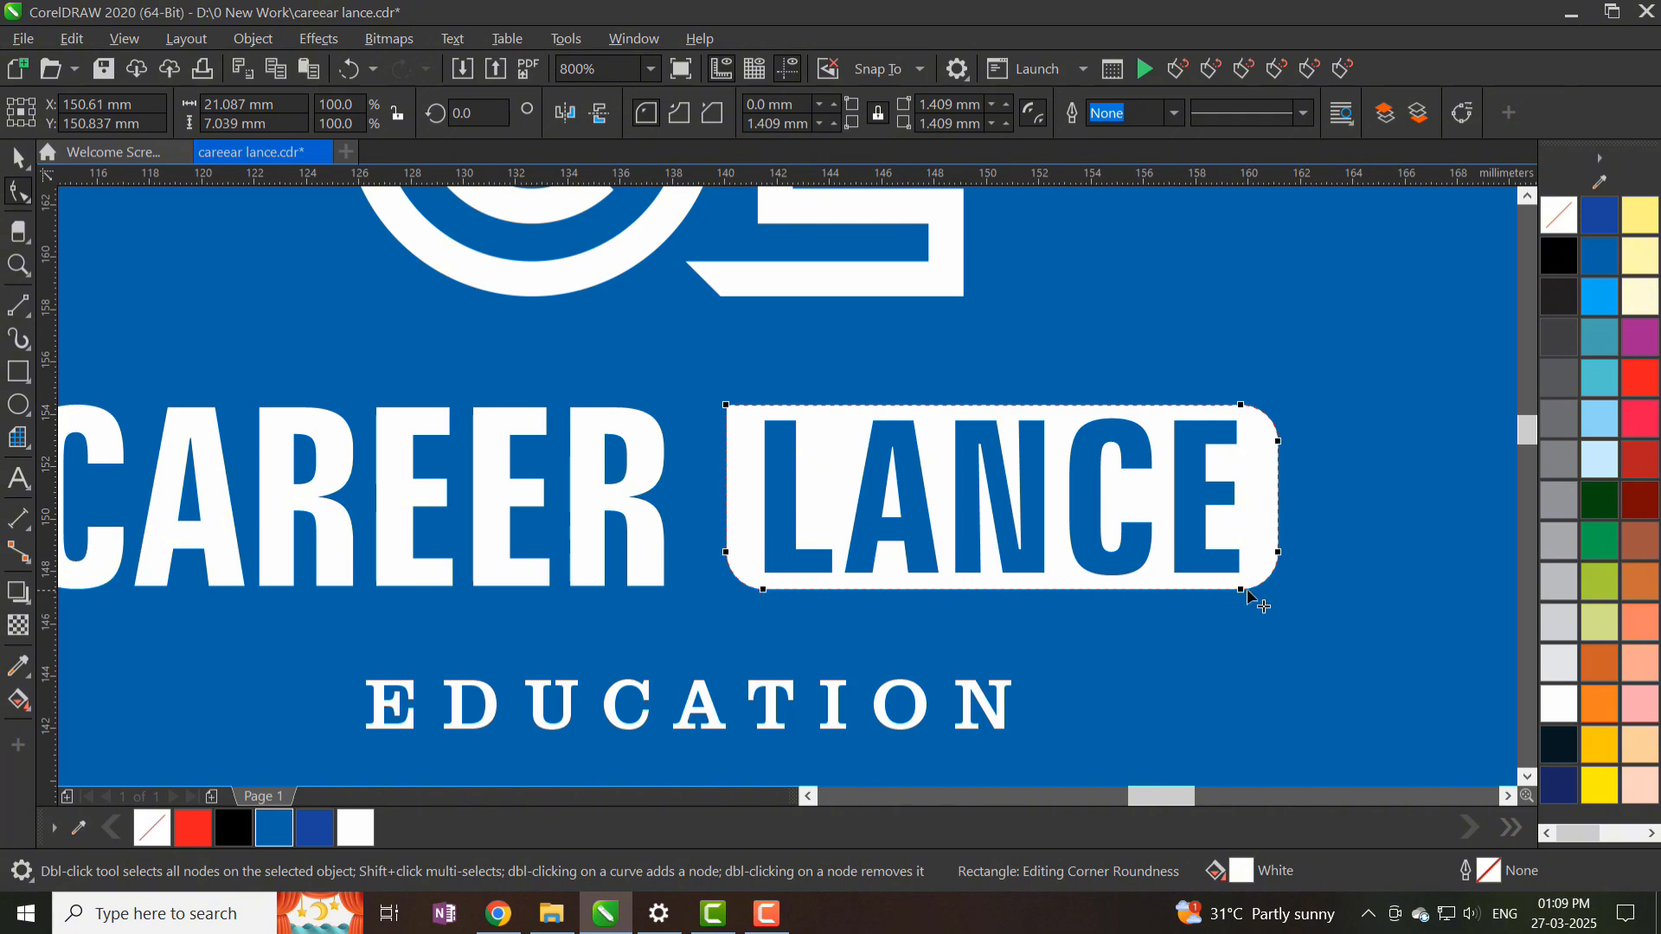
drag(1248, 595, 1298, 599)
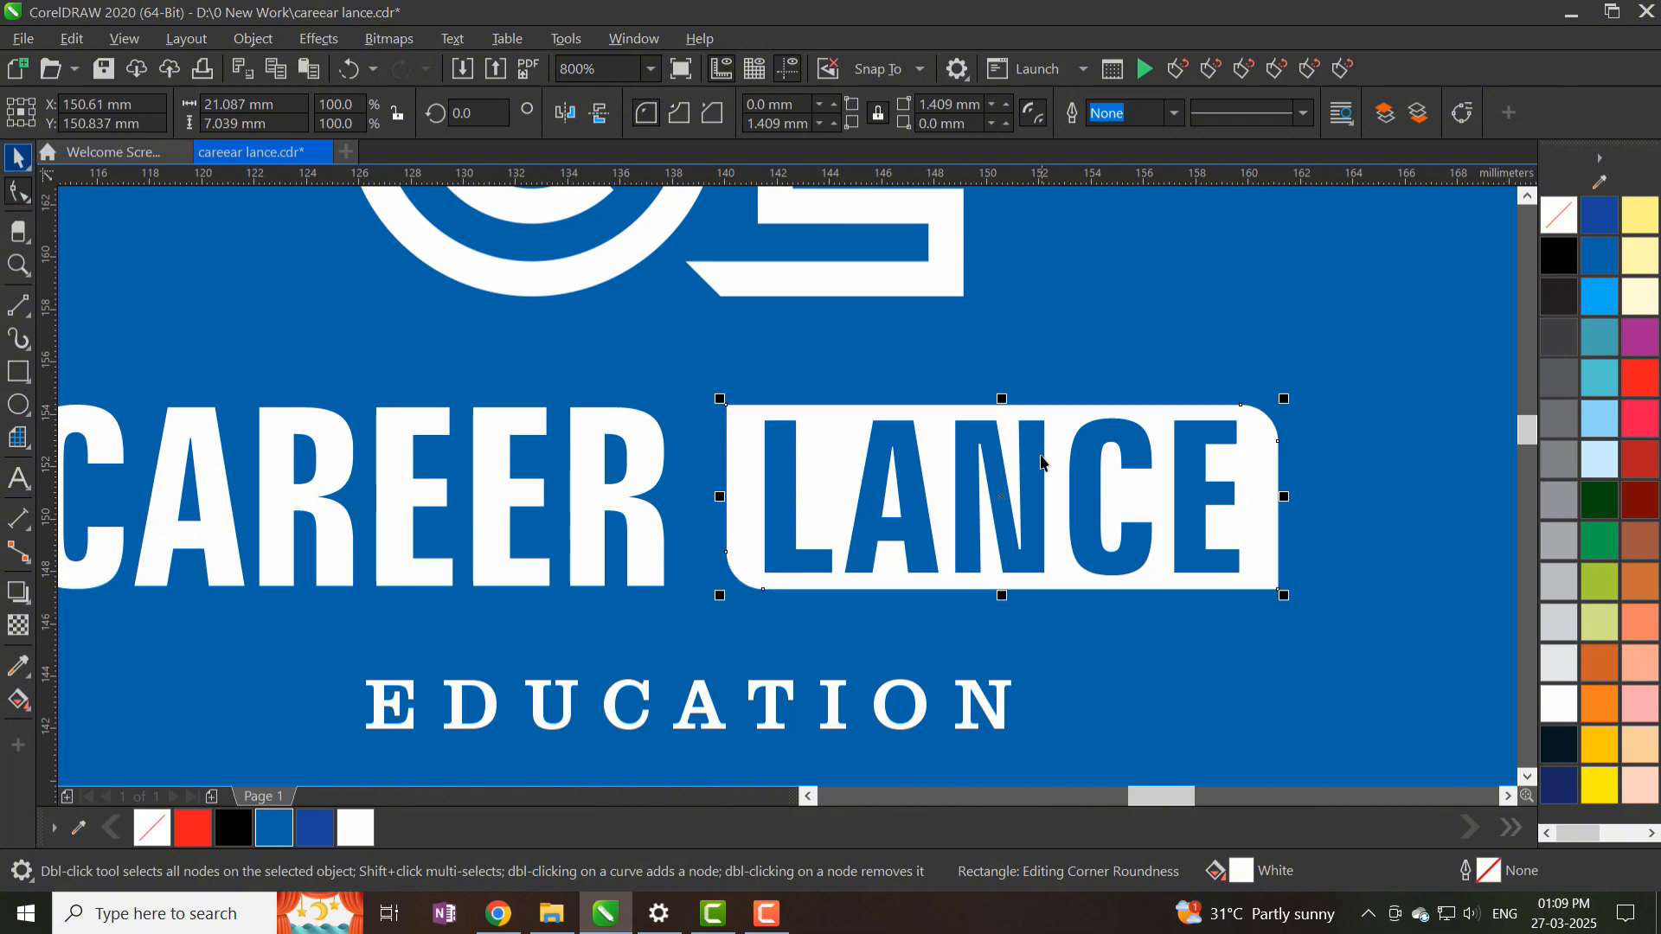
scroll(1041, 459, down, 2)
click(1387, 505)
scroll(1015, 468, up, 1)
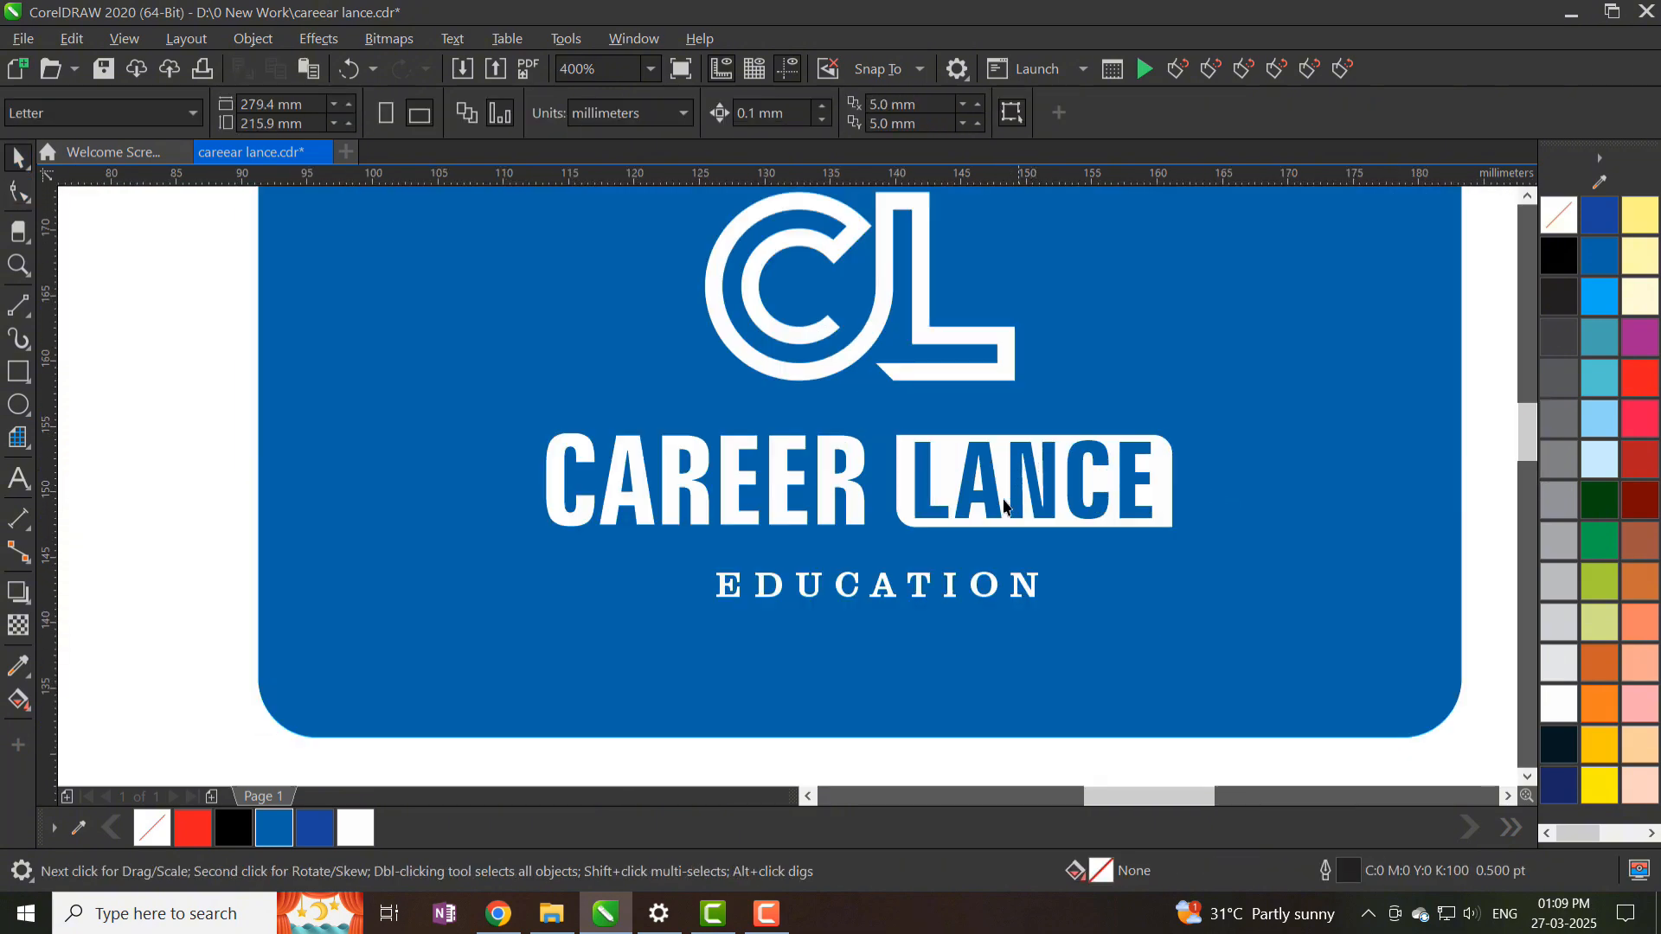
- Copy fill and text properties from CAREER LANCE onto EDUCATION and shrink it under LANCE
click(924, 594)
key(ctrl+shift+a)
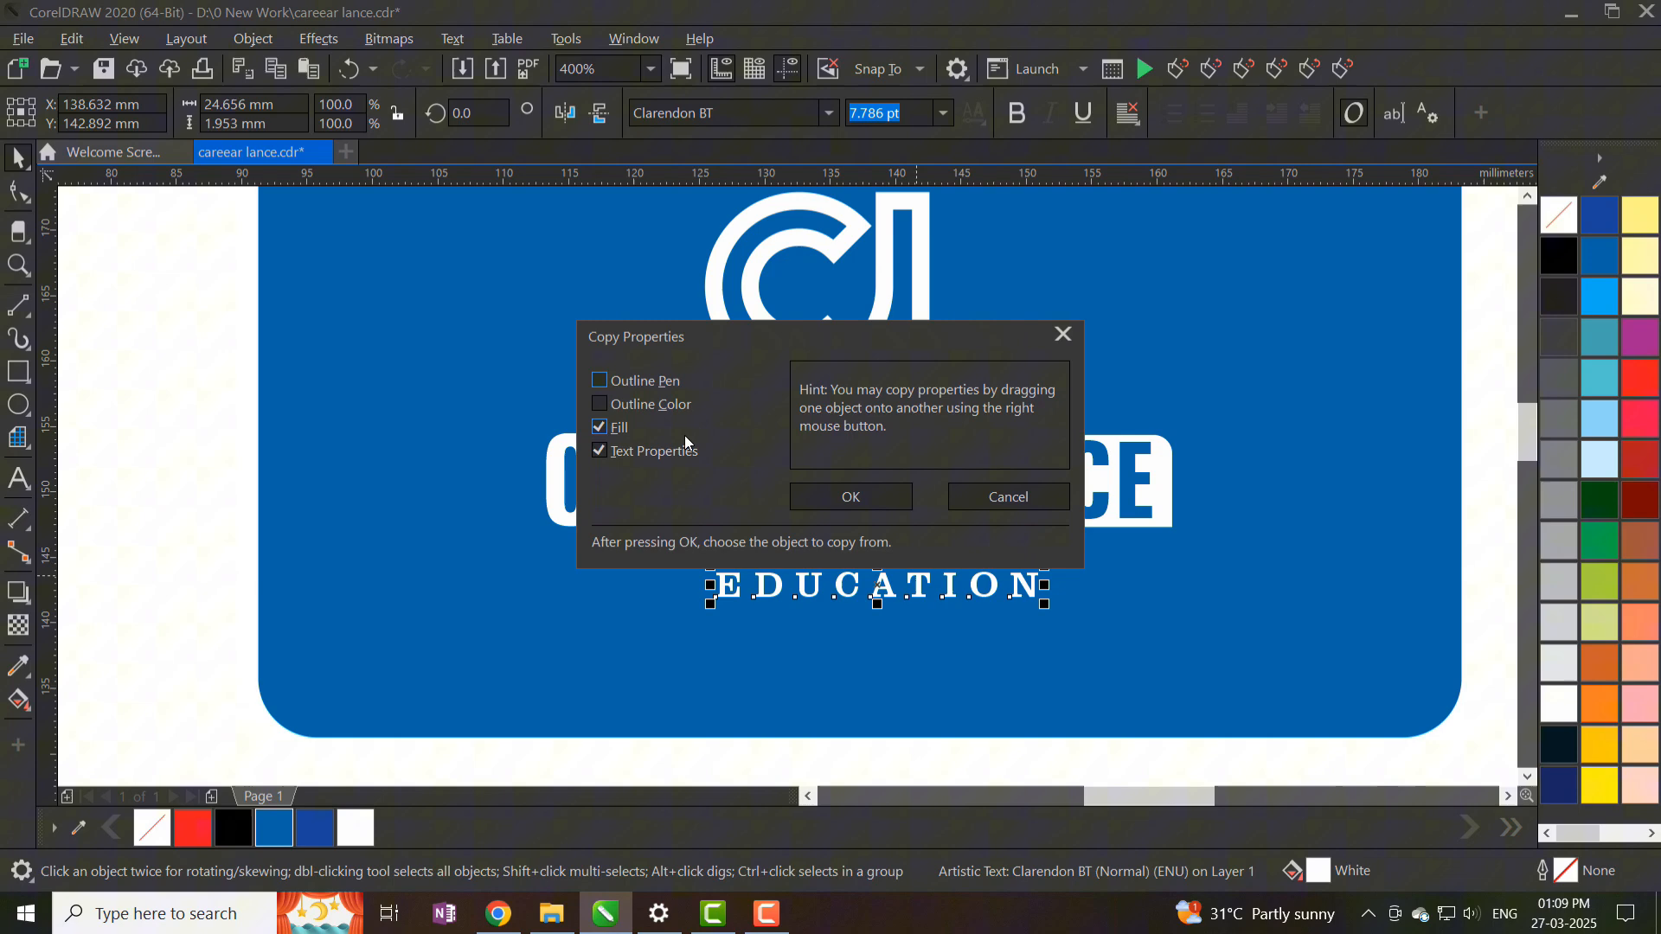
click(852, 497)
click(822, 489)
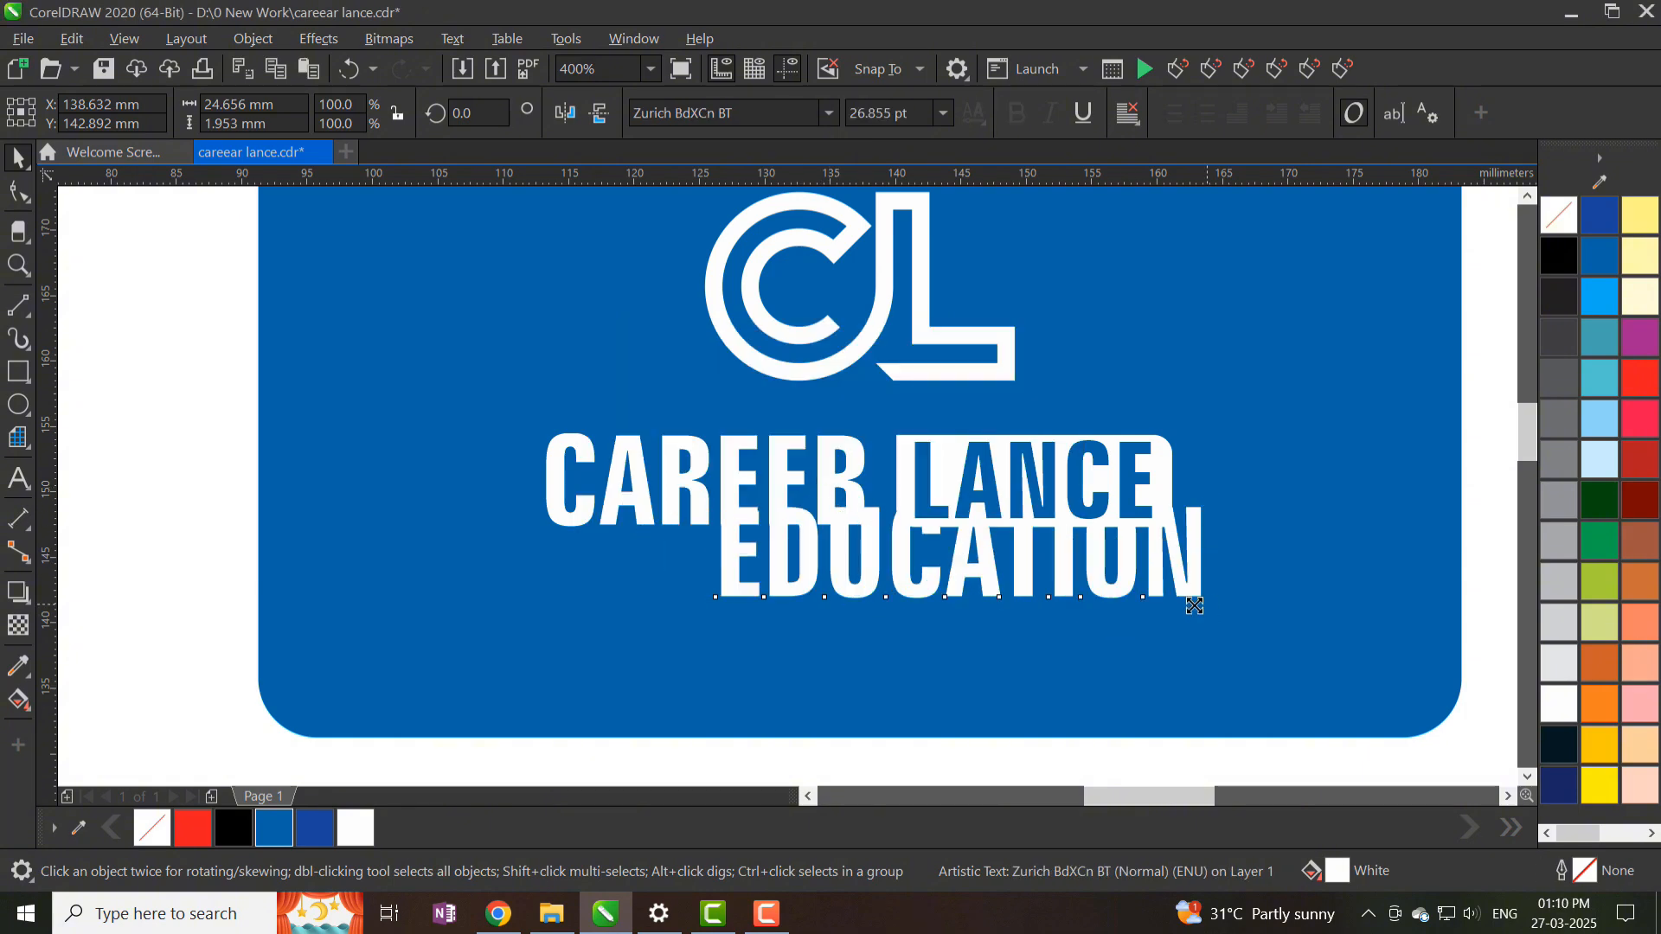
drag(1193, 605, 1019, 571)
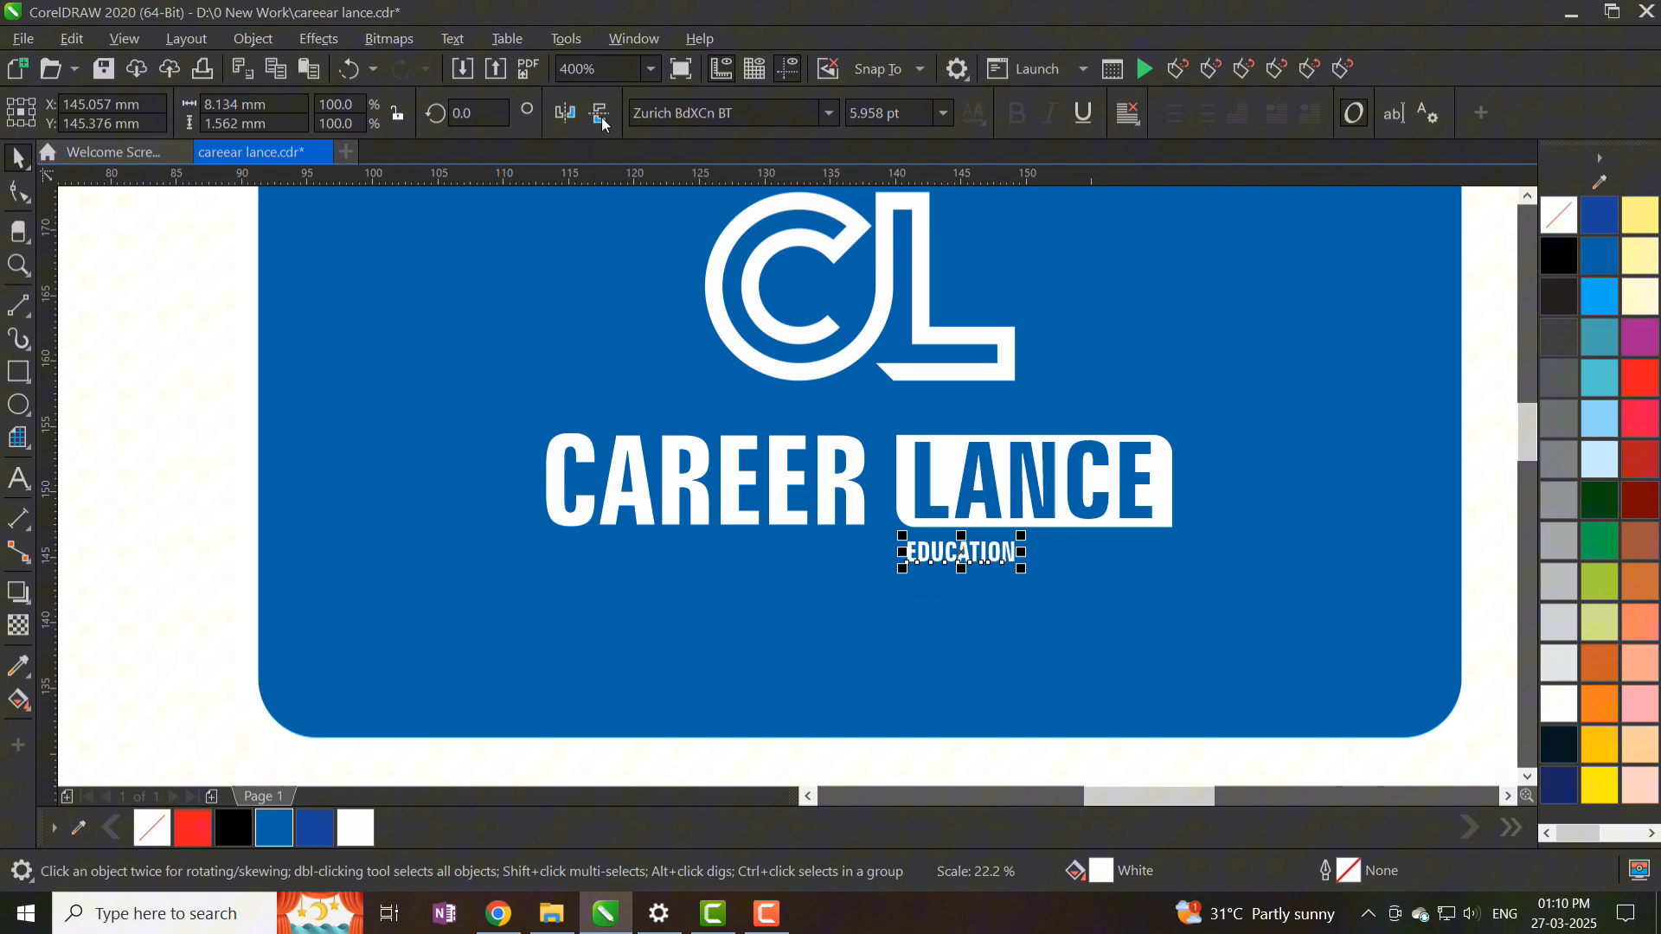
- Set EDUCATION in Zurich LtCn BT, enlarge it slightly, and widen its letter spacing
click(829, 113)
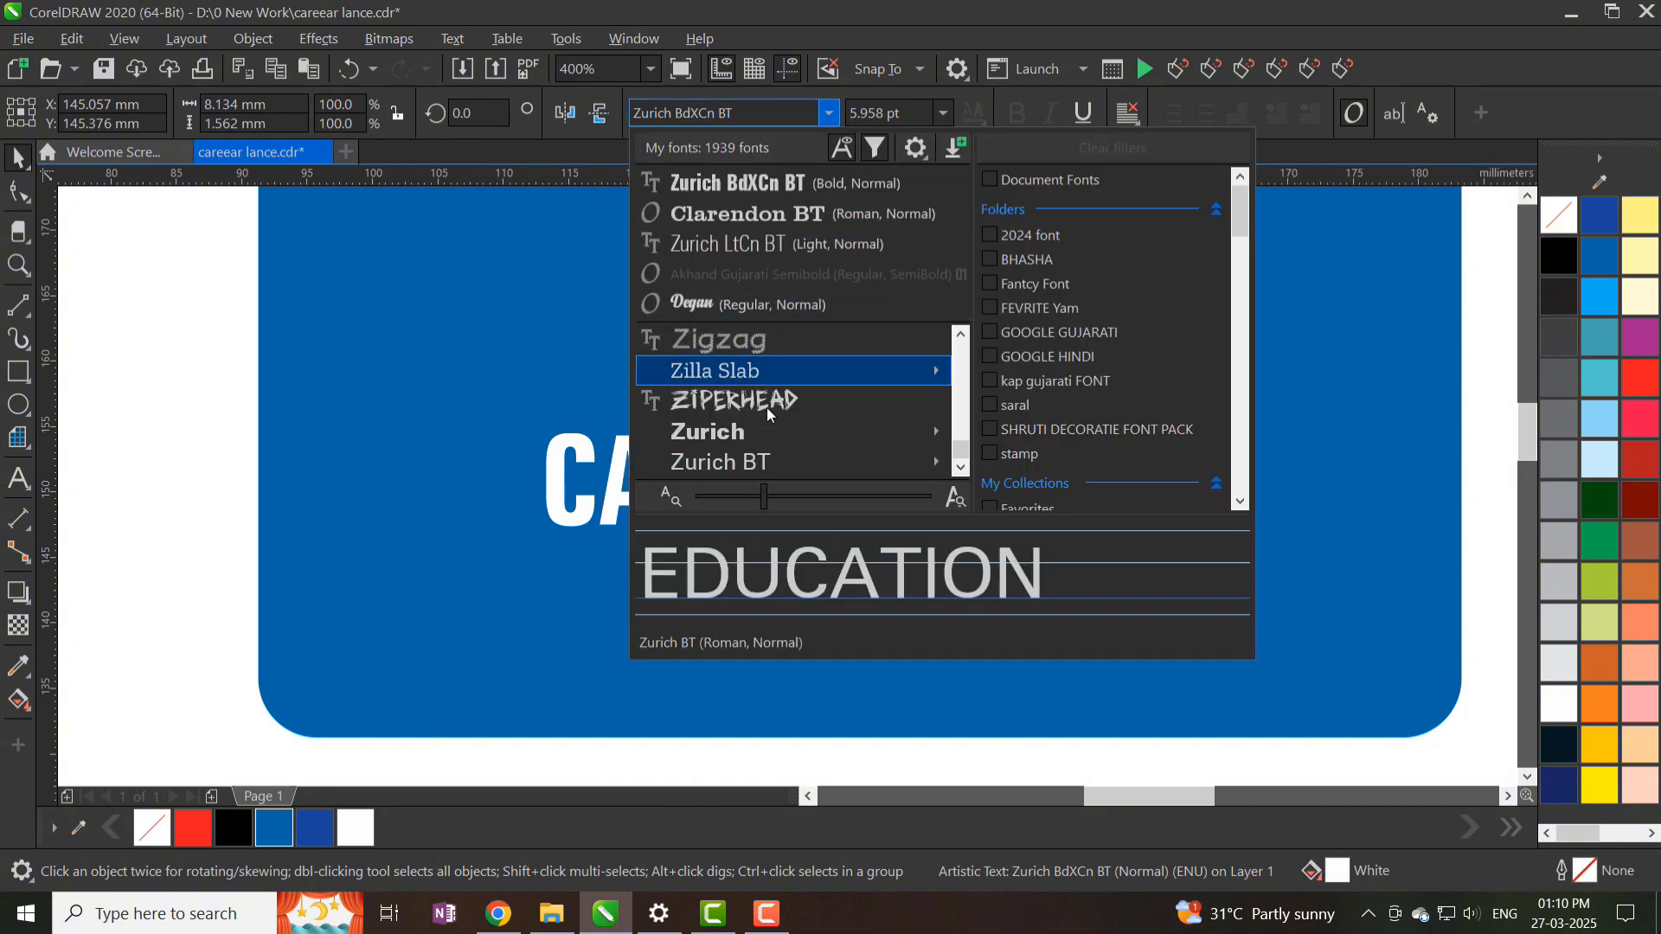
mouse_move(770, 462)
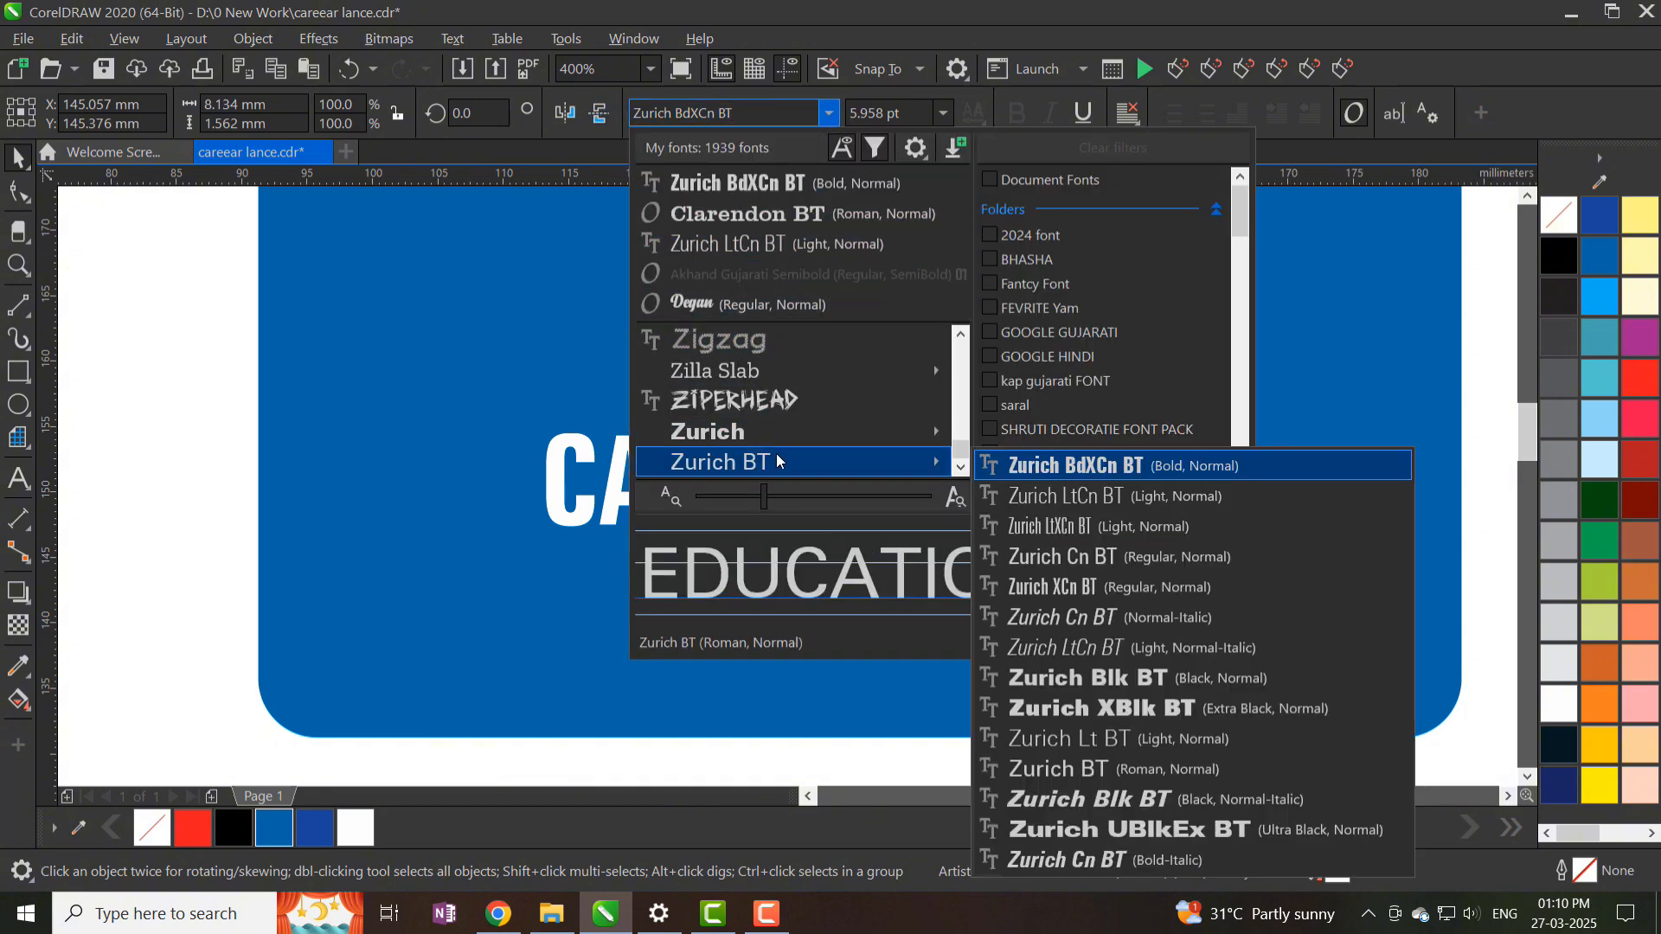
click(1099, 502)
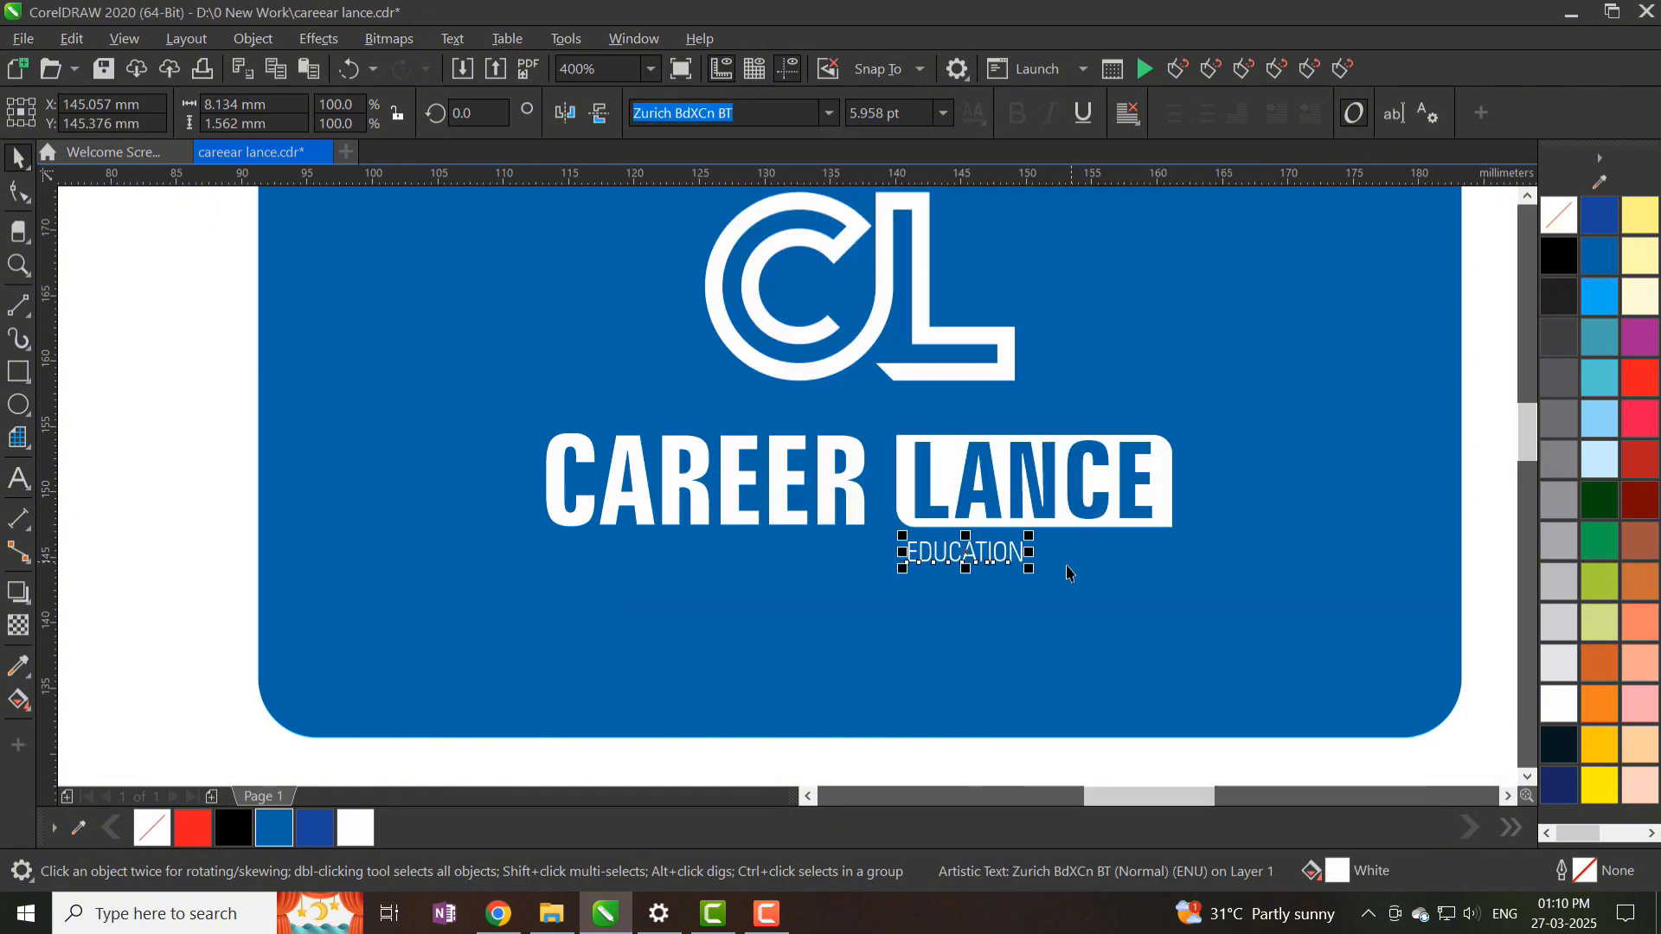
drag(1032, 574, 1176, 629)
click(19, 192)
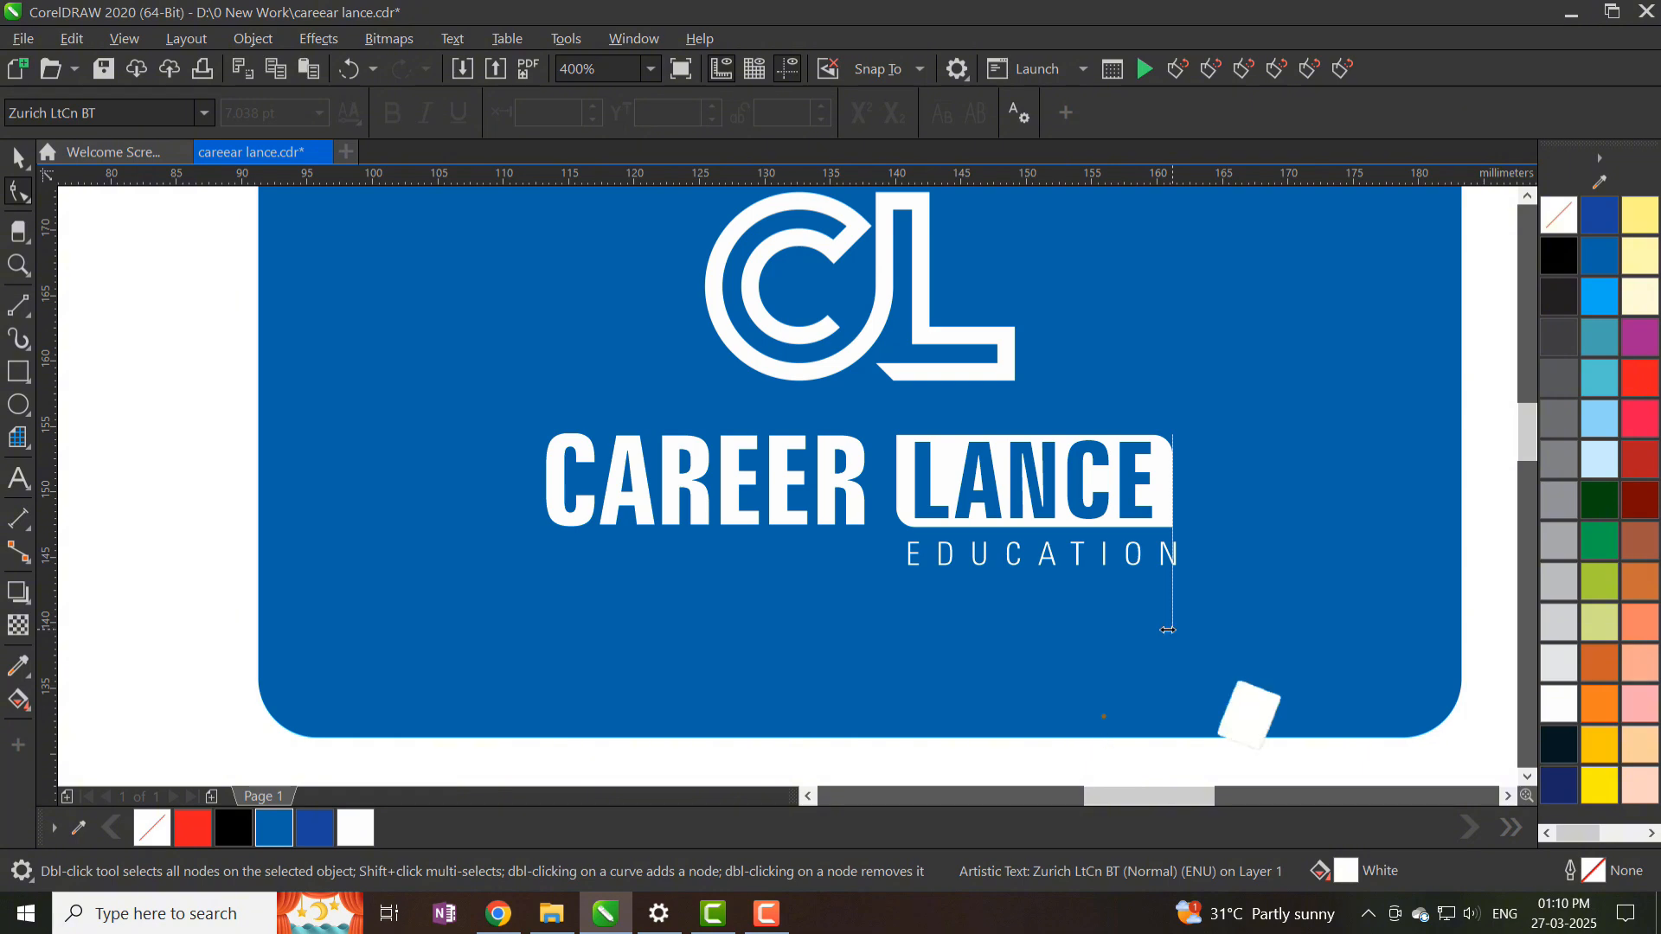
- Centre the CL logo and wordmark horizontally and vertically on the front card
click(17, 158)
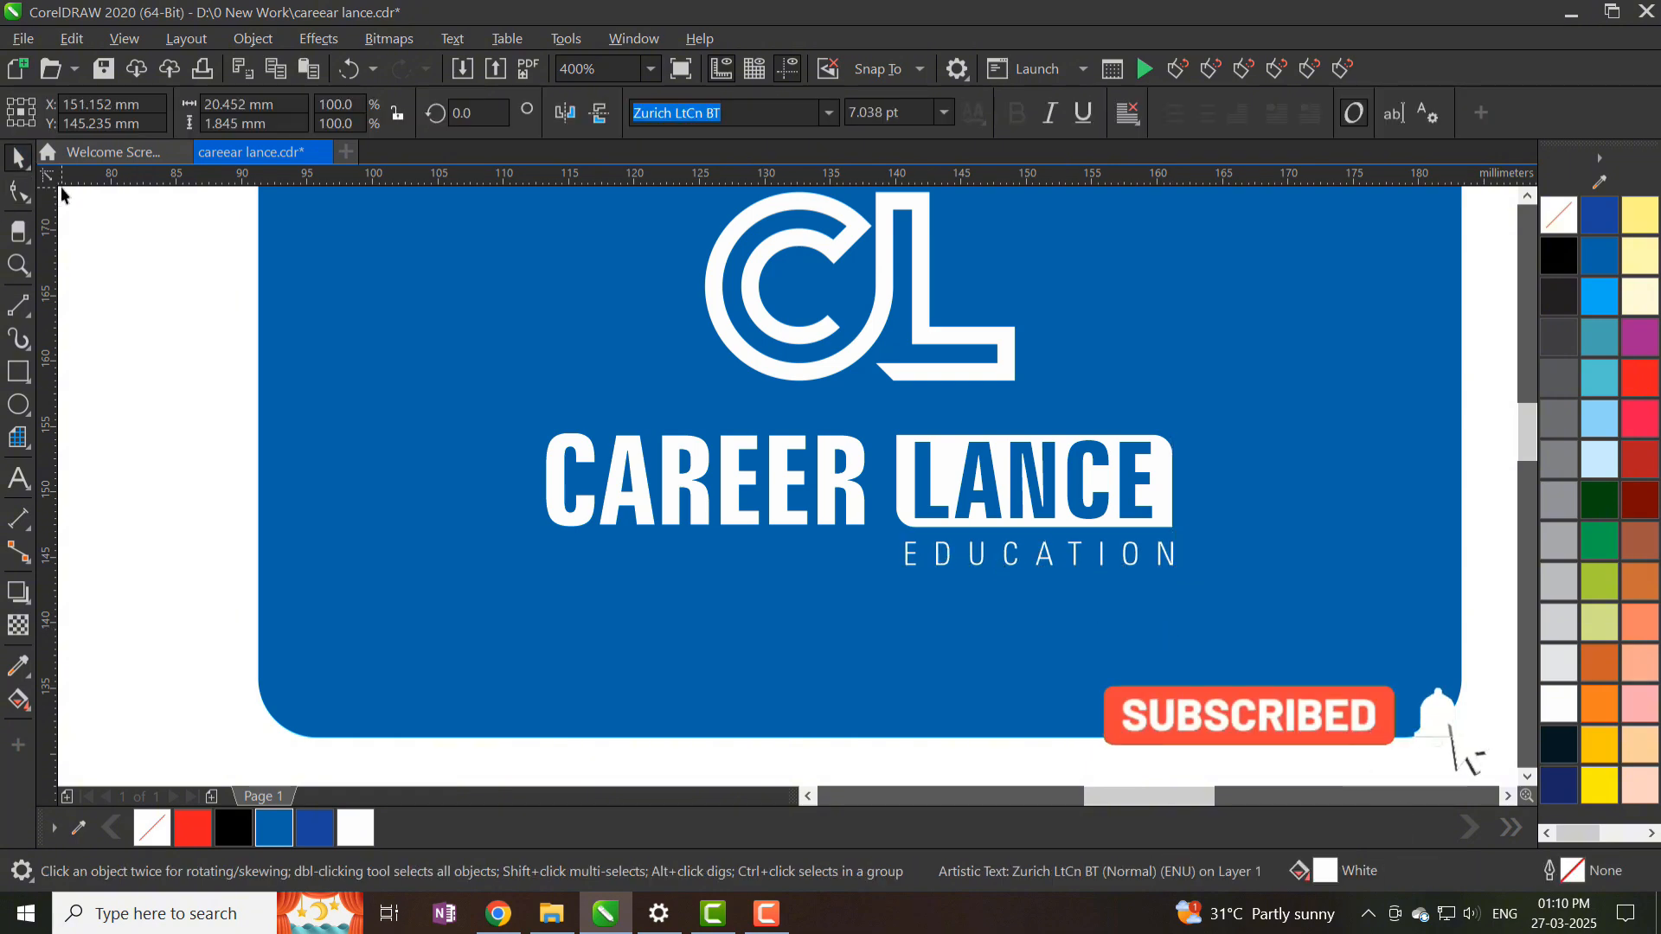
scroll(610, 450, down, 2)
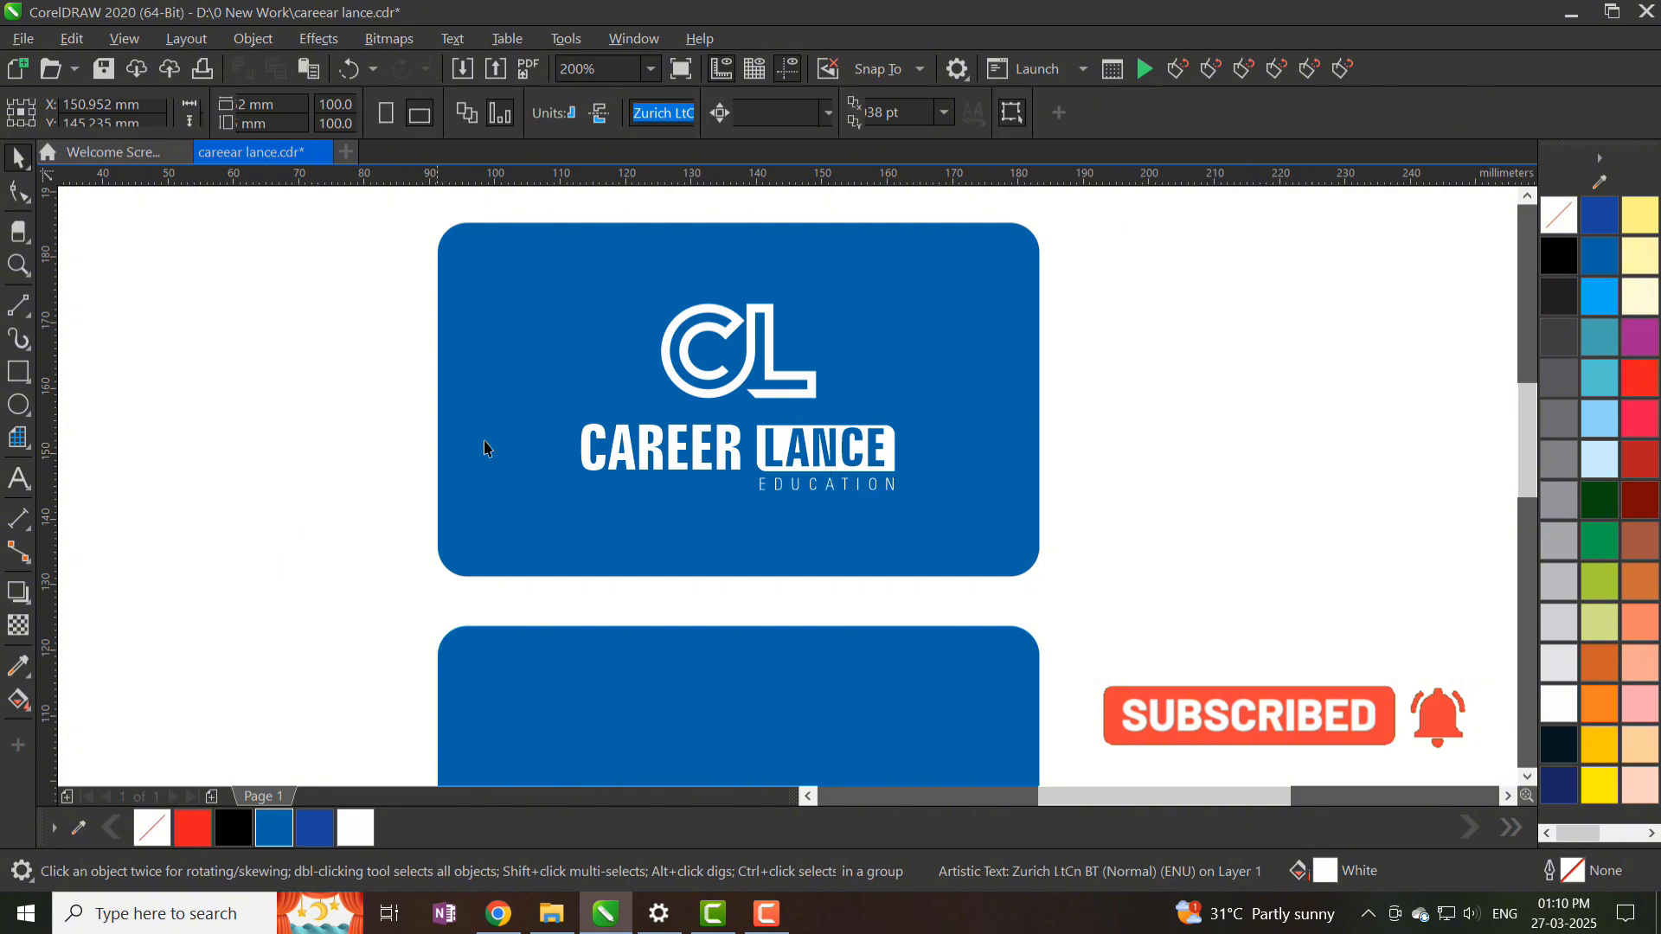
key(Escape)
scroll(854, 451, down, 2)
scroll(854, 451, up, 2)
click(850, 415)
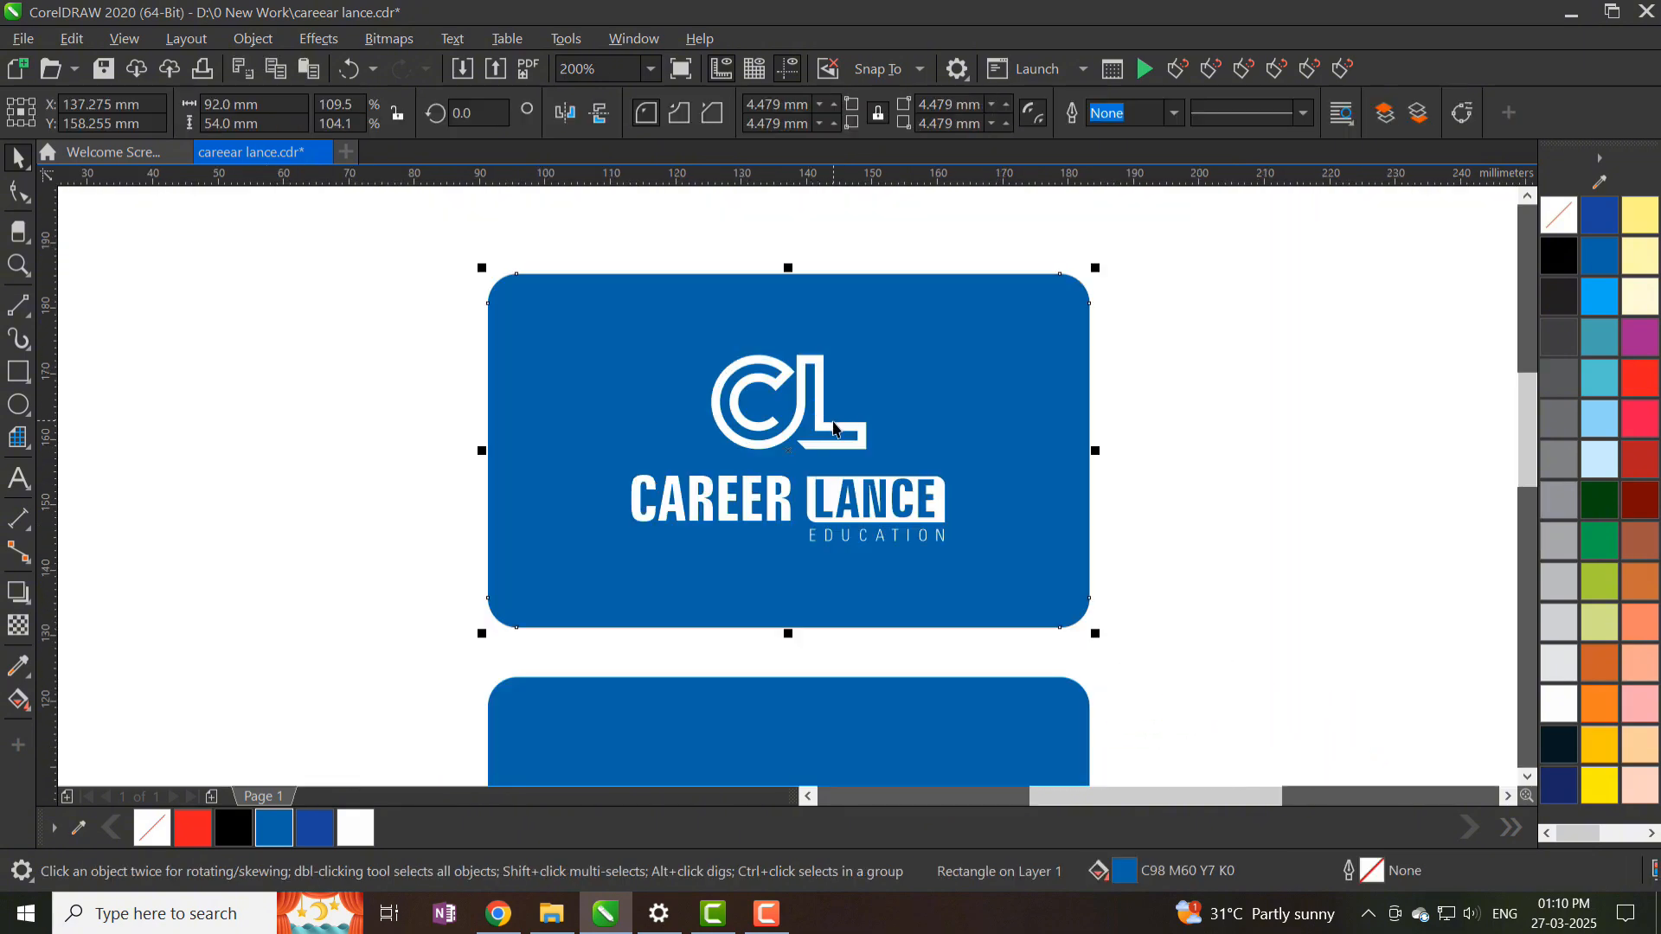
click(1226, 479)
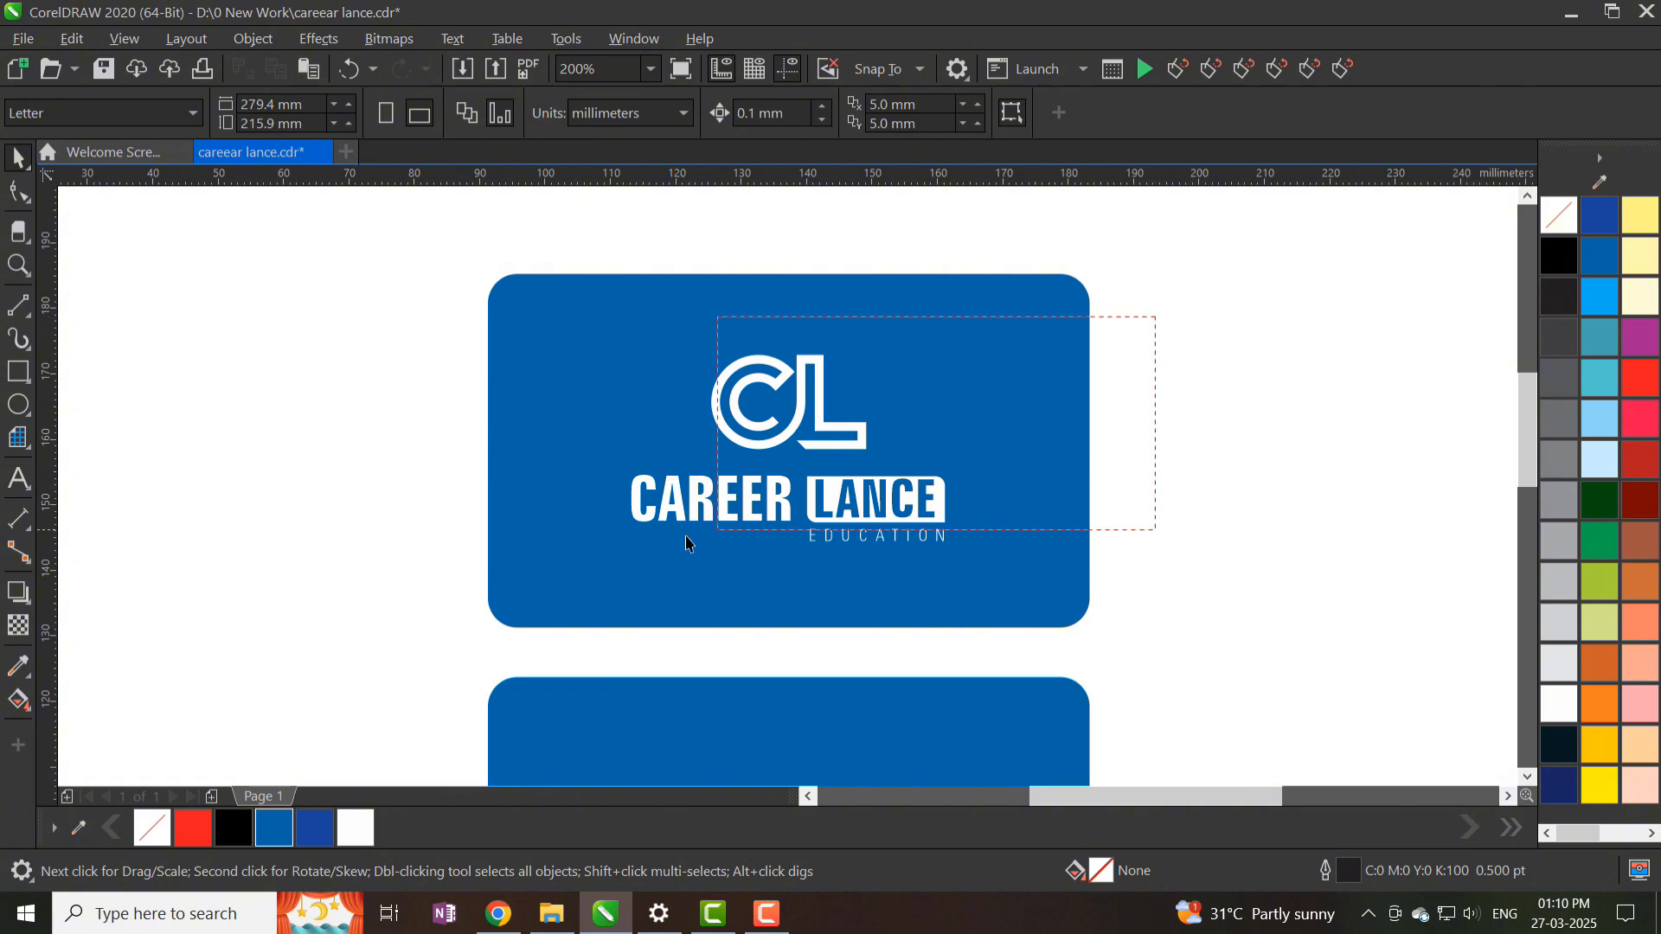
drag(687, 542, 588, 571)
click(941, 575)
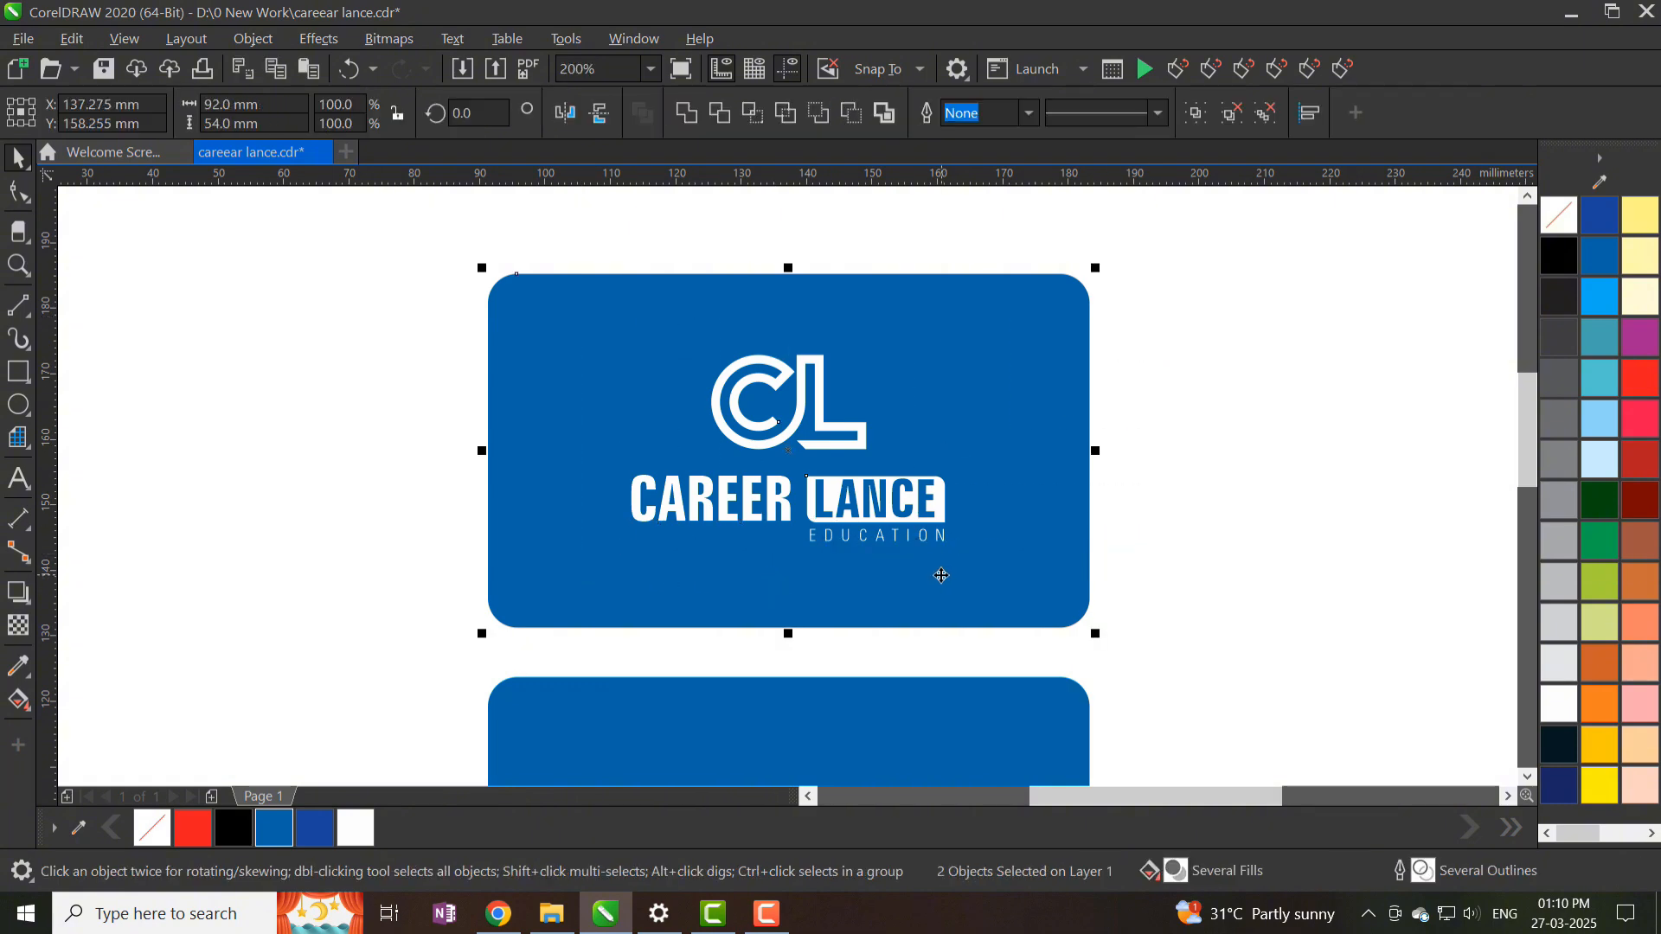
key(c)
key(e)
- Deselect the logo group and open the Import dialog on the WATERMARK folder
click(852, 495)
scroll(747, 400, up, 2)
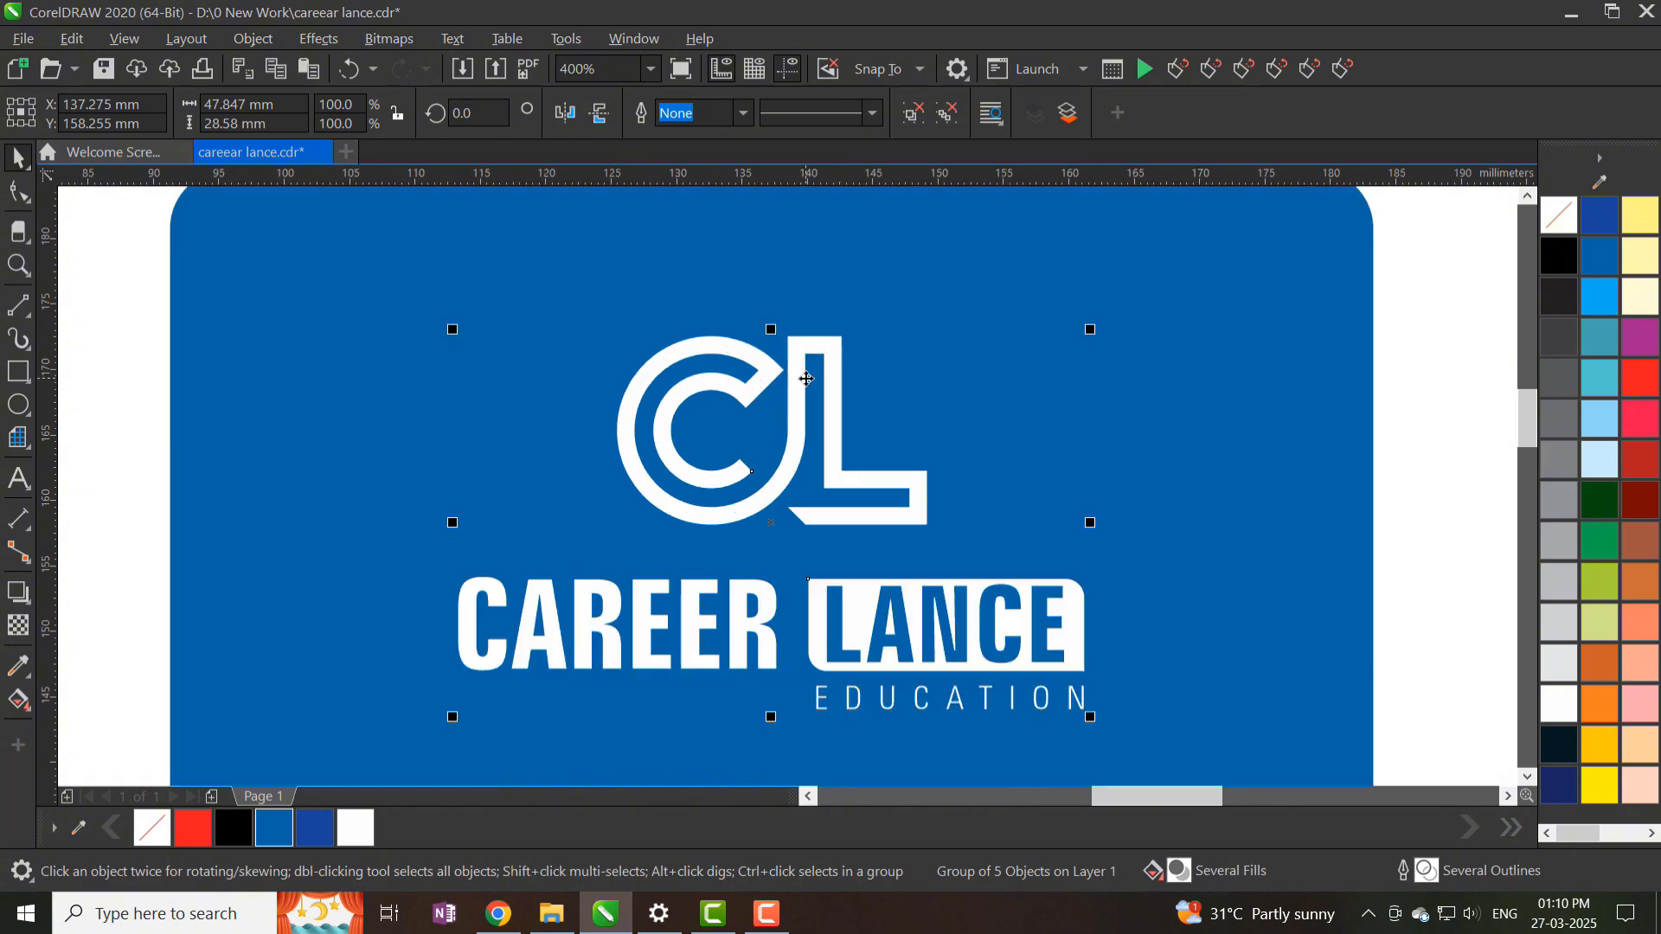
scroll(824, 403, down, 2)
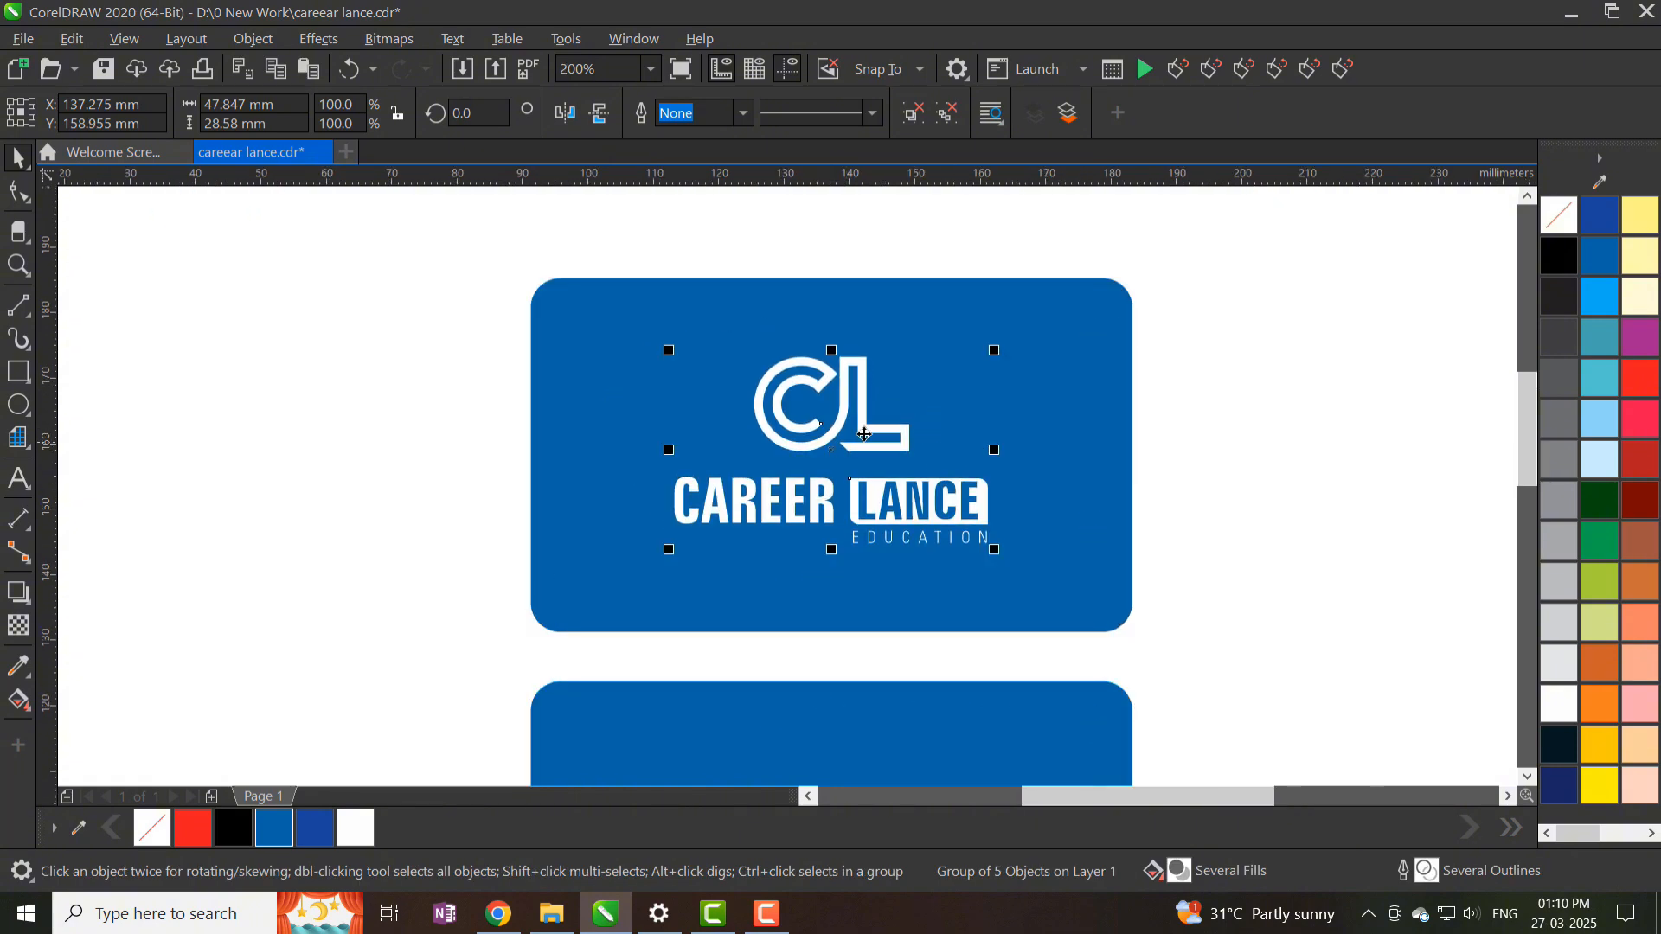
scroll(856, 431, down, 1)
click(1078, 466)
scroll(793, 498, up, 1)
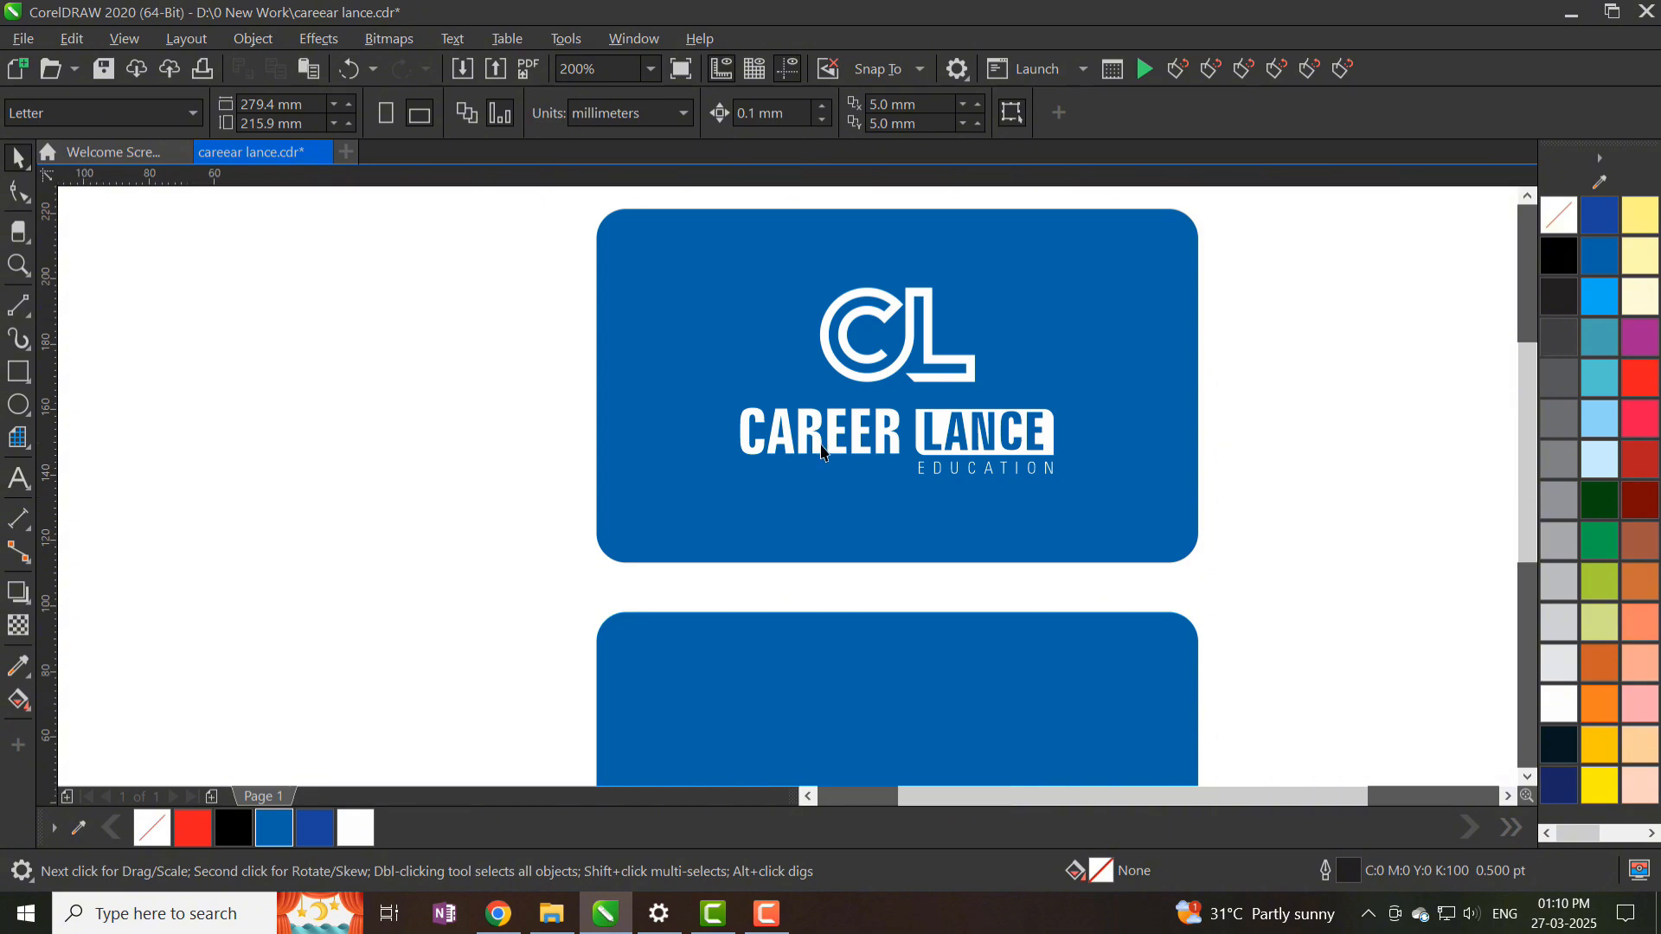
scroll(886, 449, down, 2)
scroll(886, 450, up, 2)
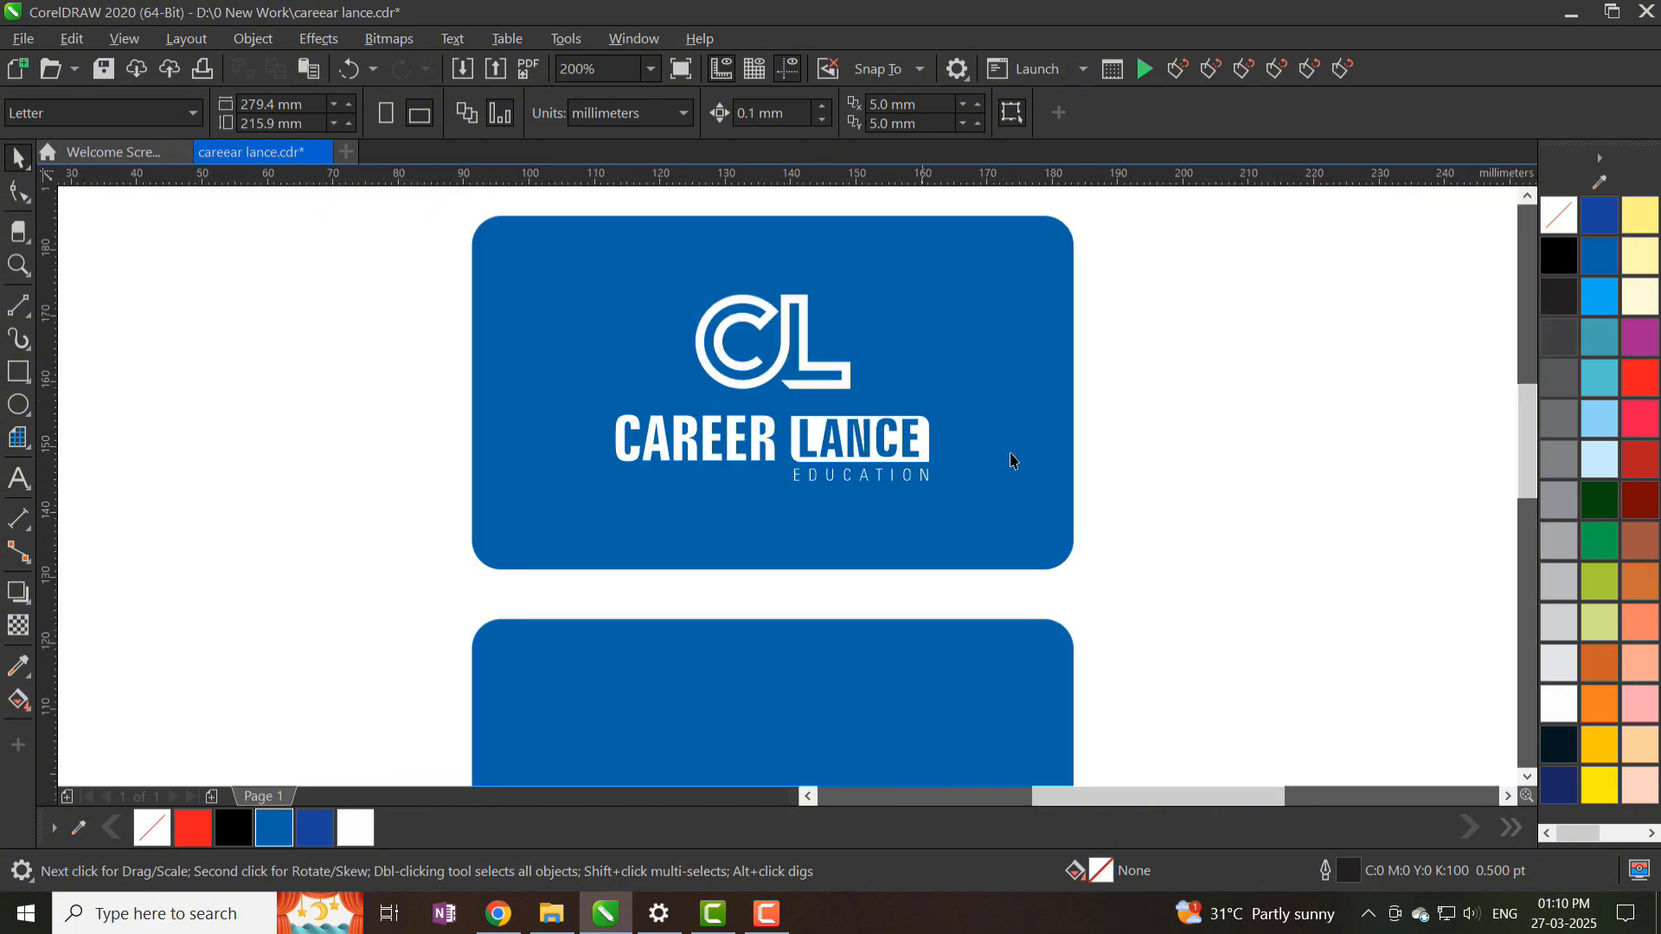
right_click(1242, 443)
- Import the social flat graphic from D:\2 visiting card and place it beside the card
click(1301, 568)
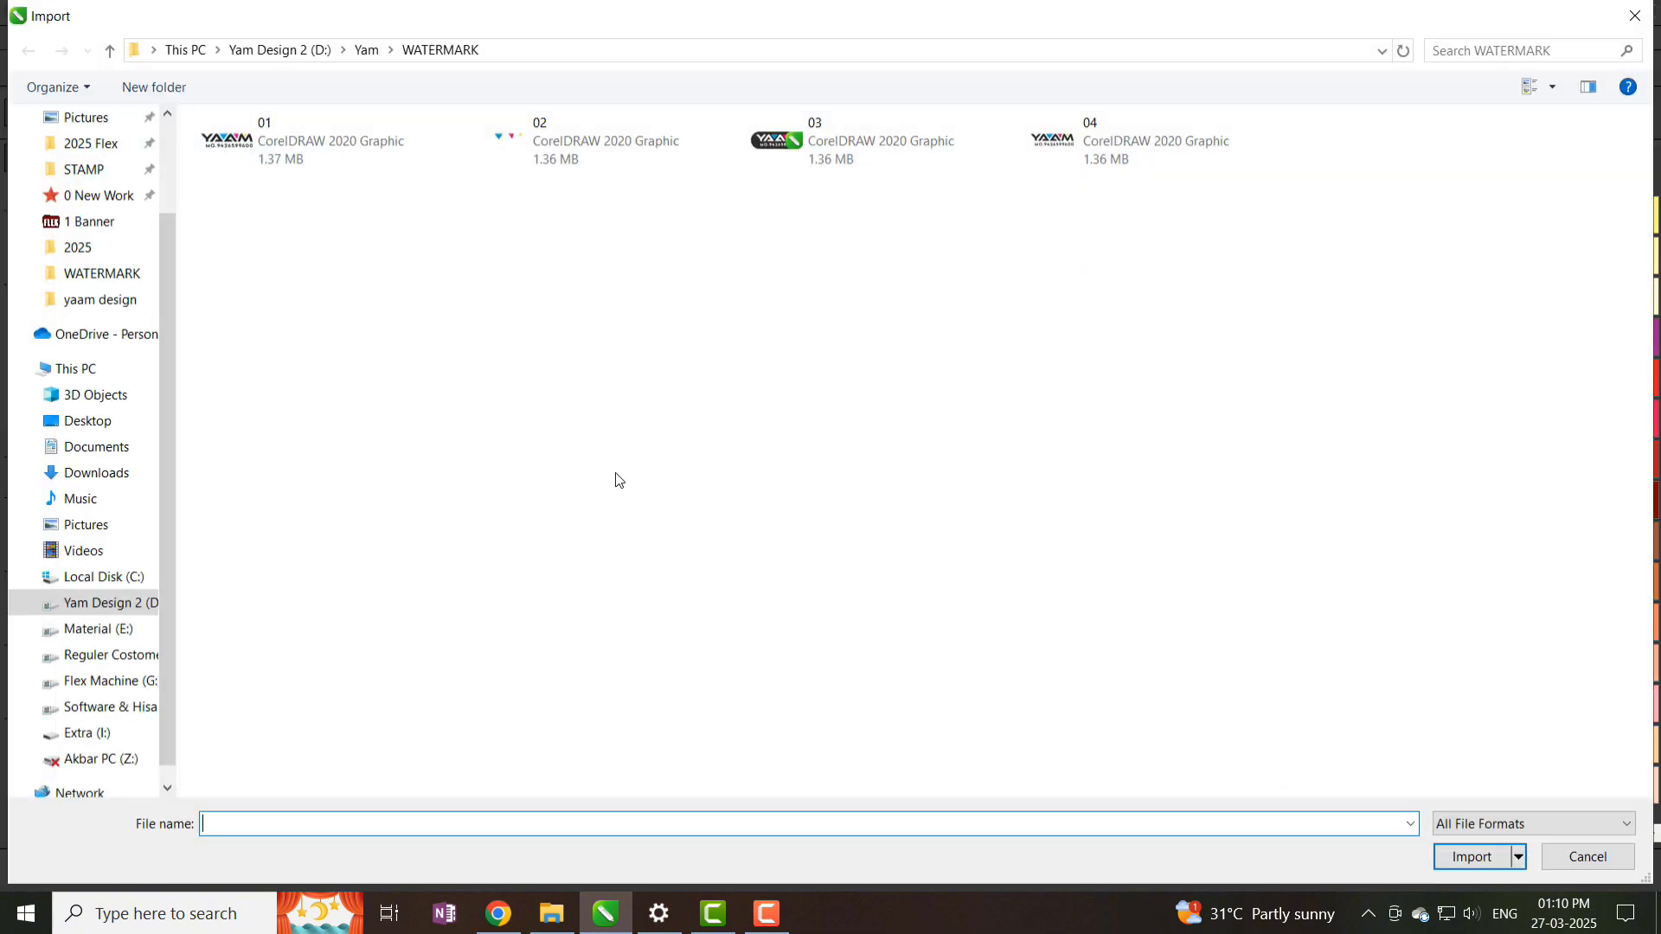
click(143, 614)
double_click(474, 191)
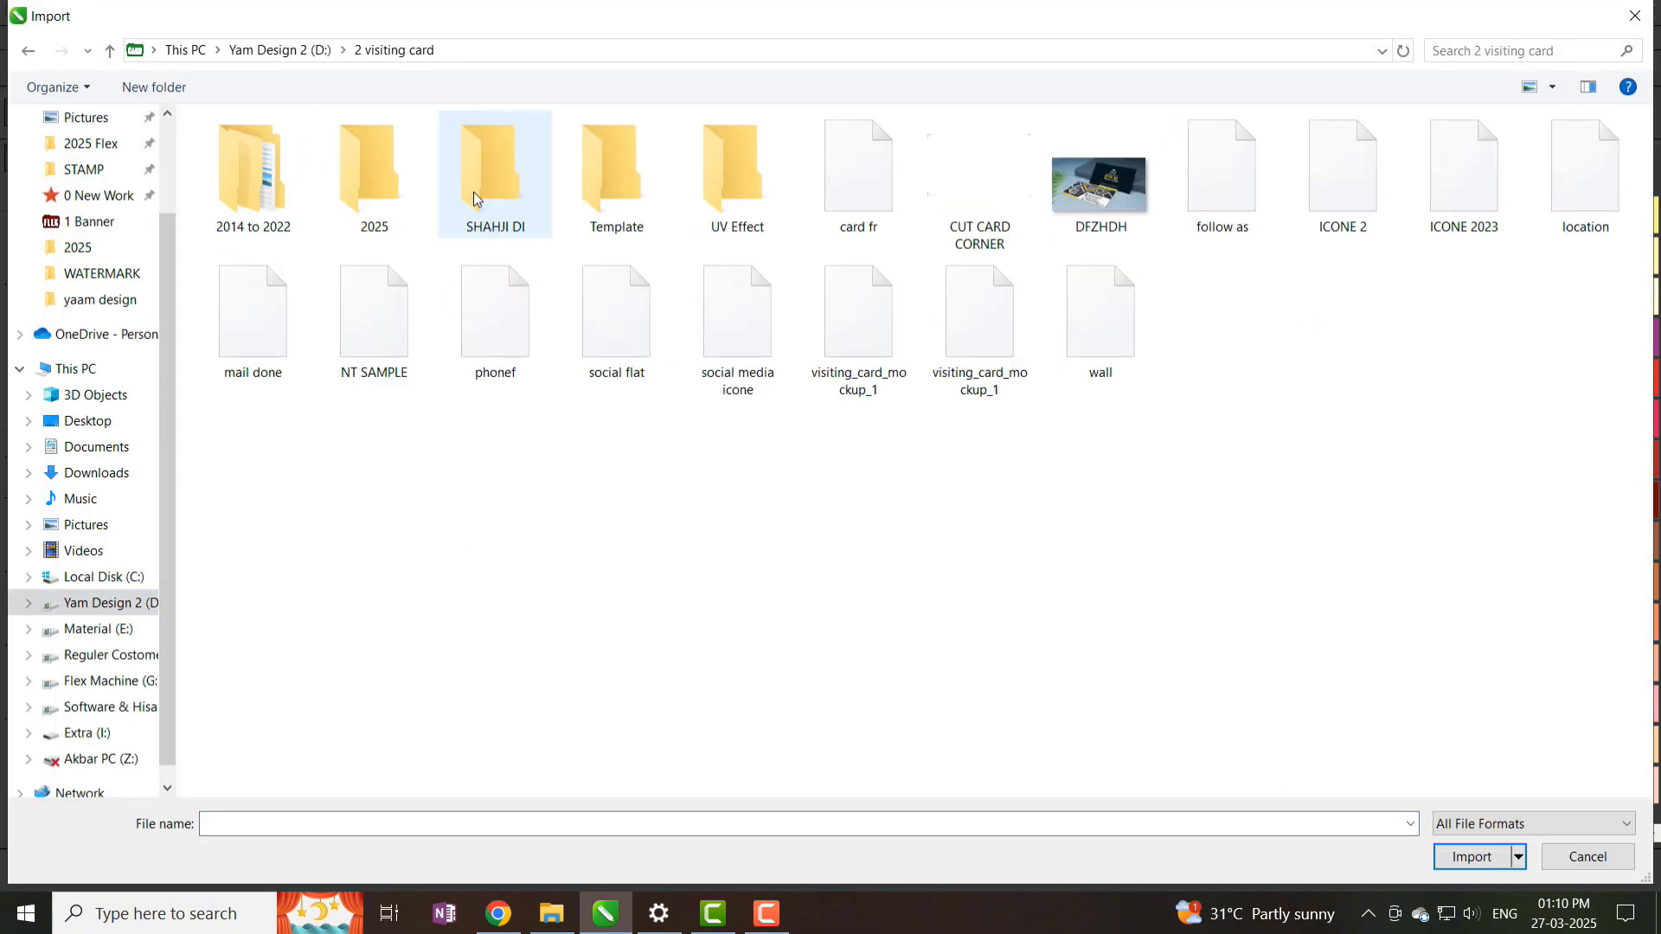
double_click(606, 337)
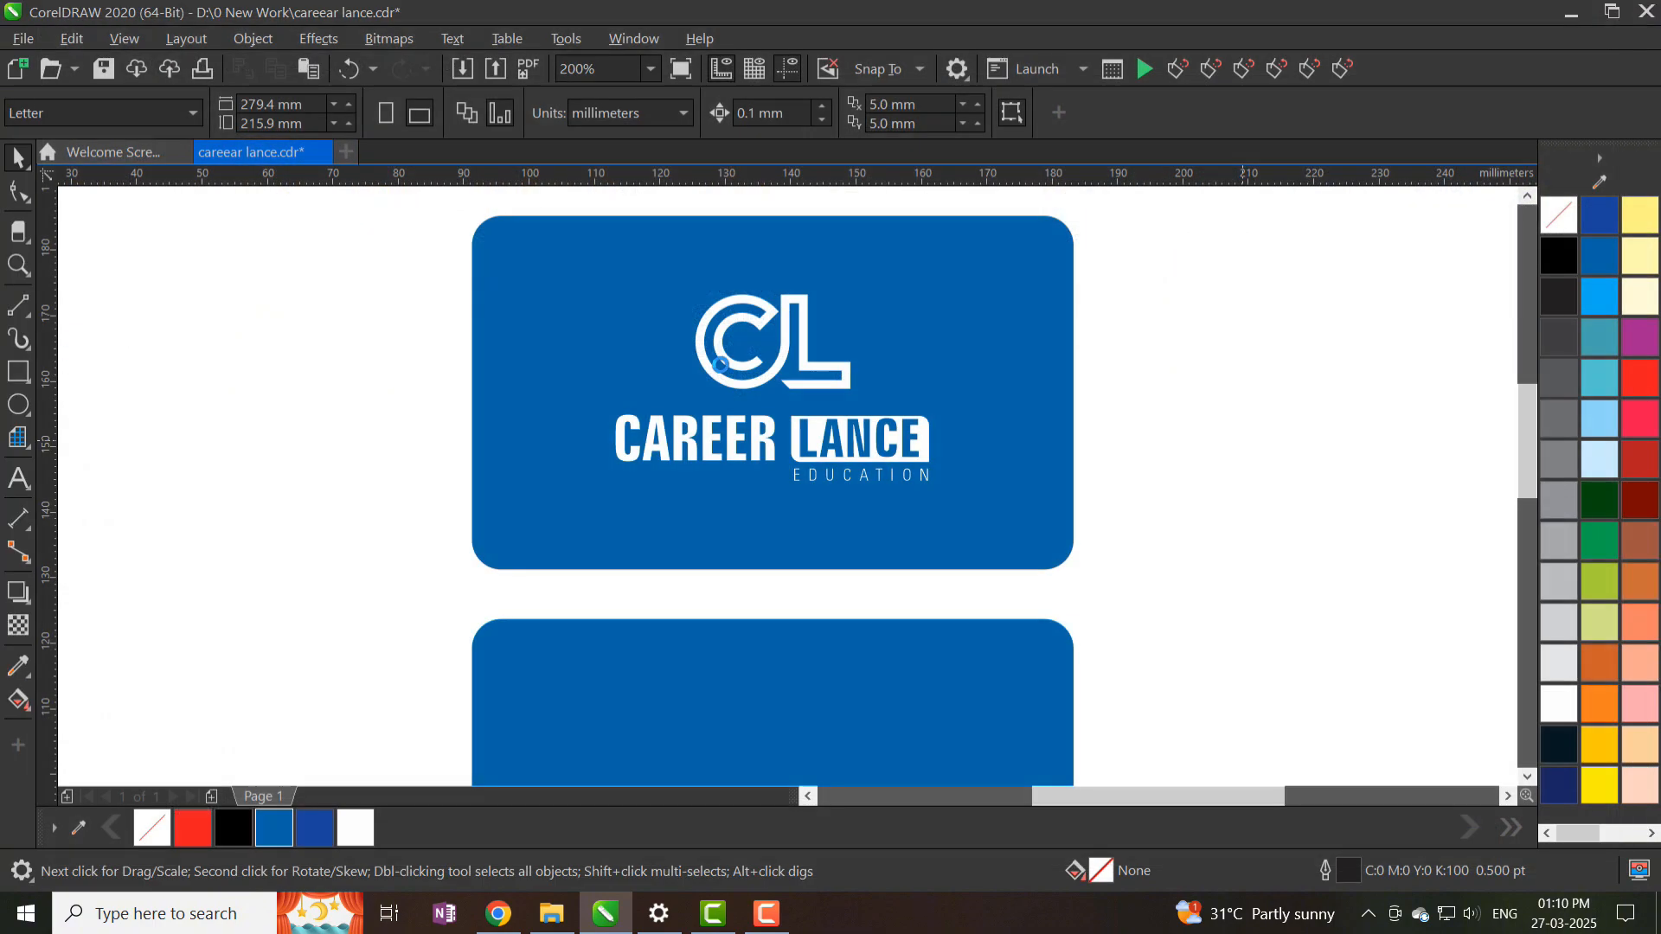
drag(1173, 462, 1302, 545)
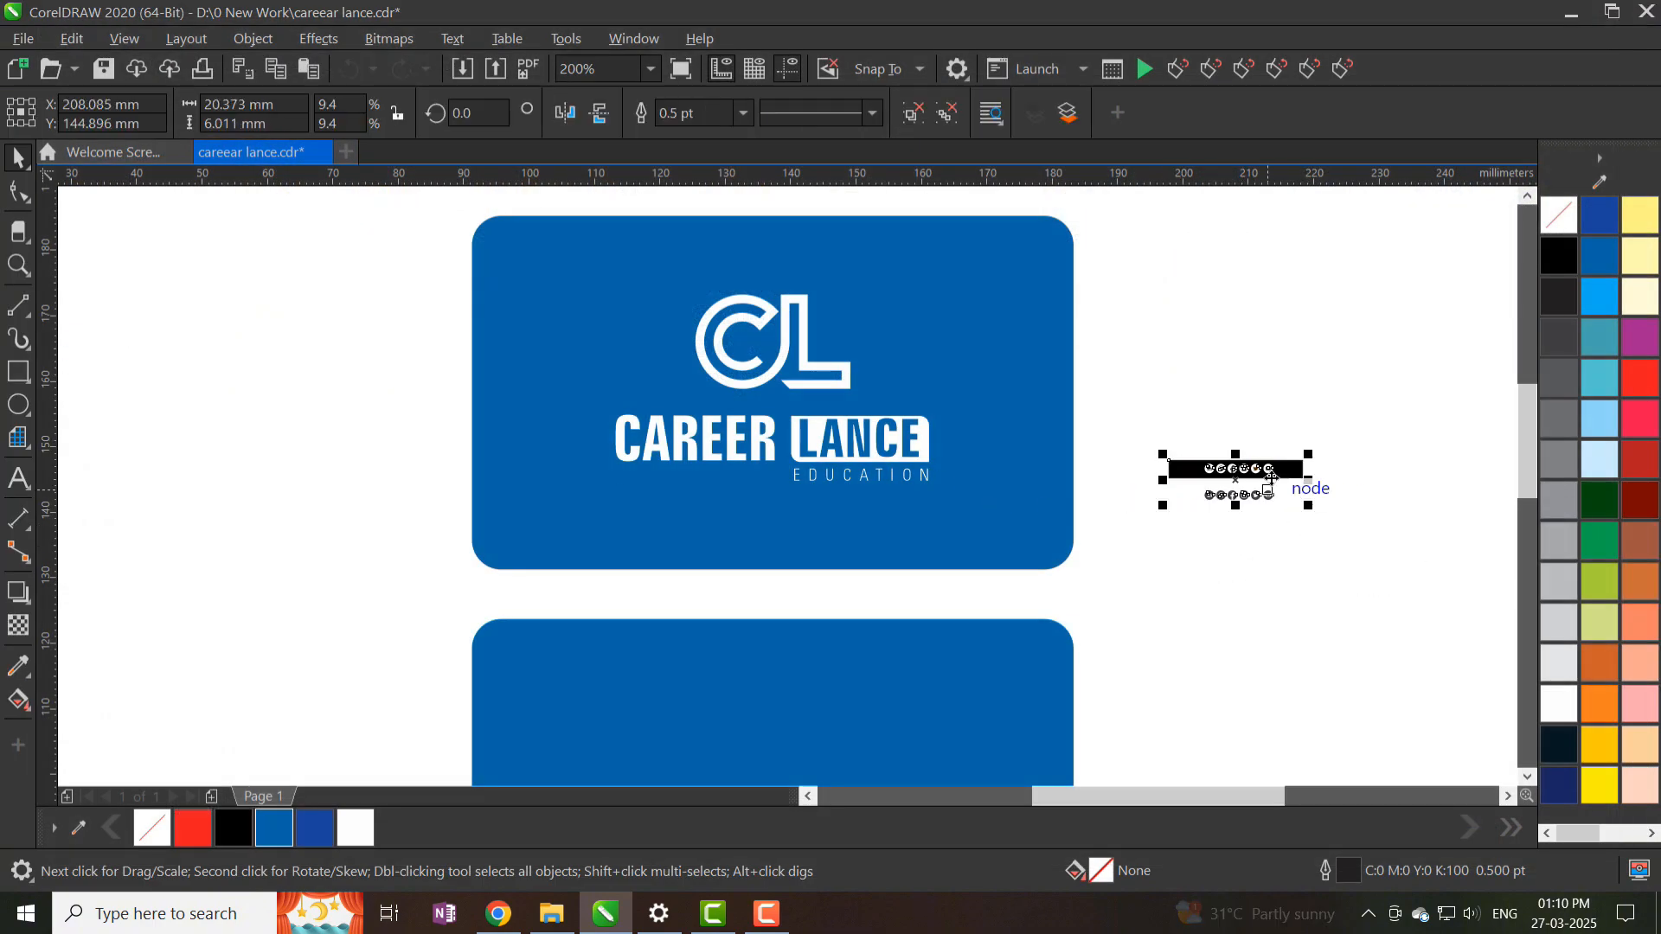
- Delete the graphic's lower row of icons and its black bar
scroll(1272, 472, up, 1)
click(1264, 475)
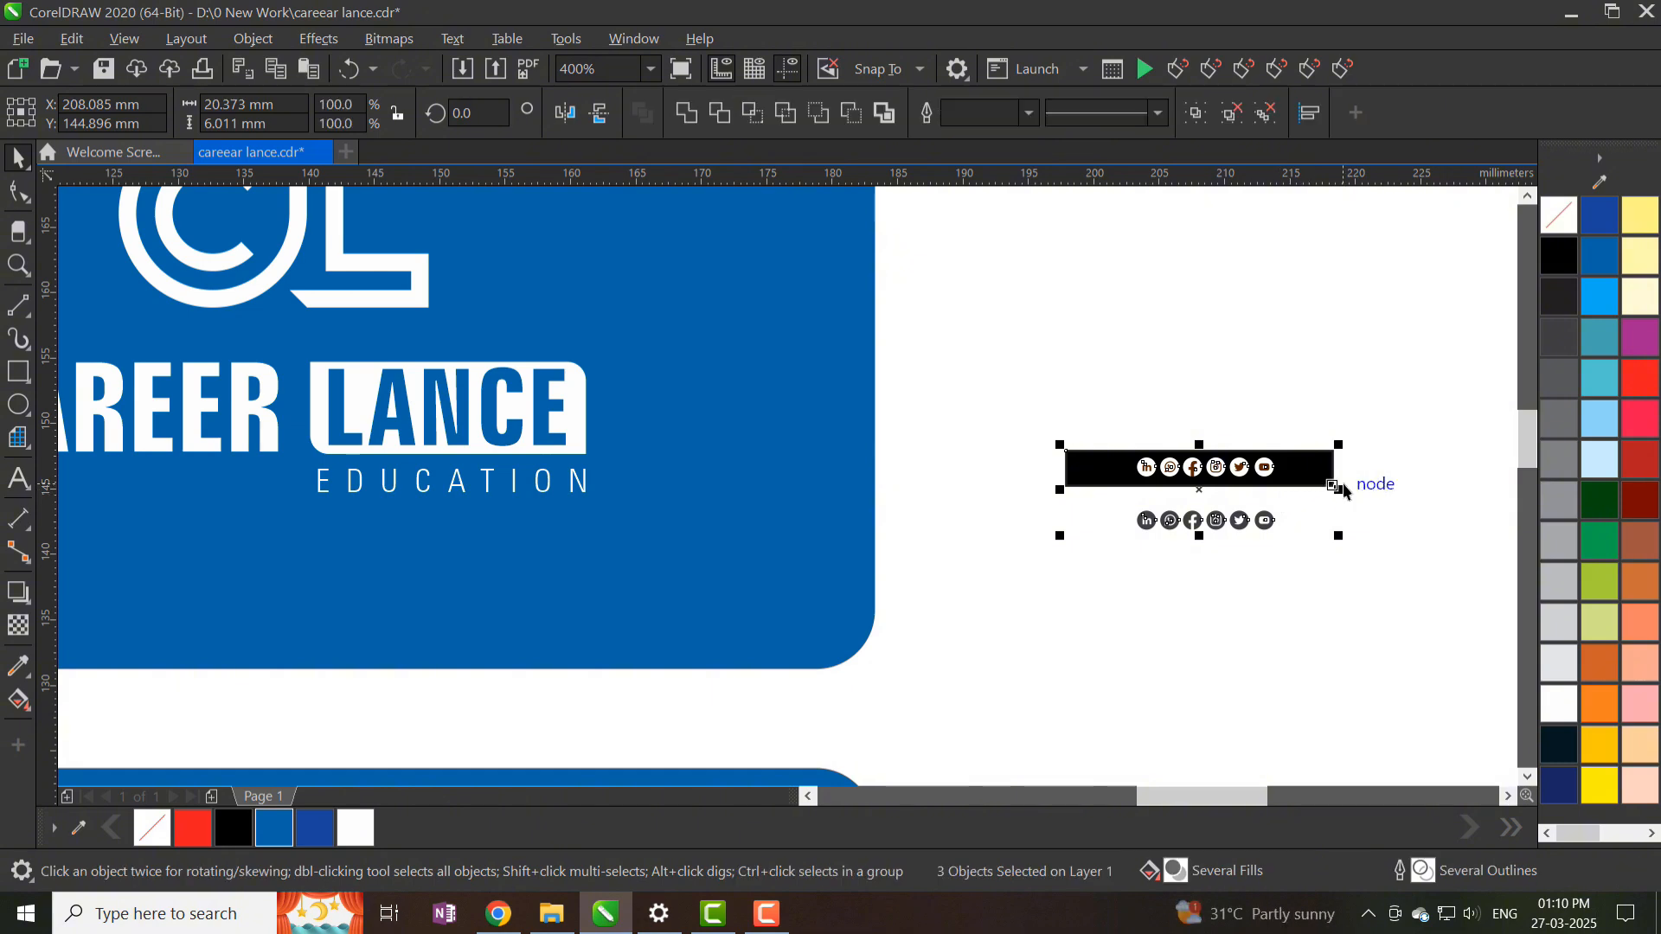
click(1370, 429)
drag(985, 490, 1335, 496)
key(Delete)
click(1326, 467)
key(Delete)
- Move the remaining row of social icons below the logo and enlarge it slightly
drag(1343, 421, 1027, 535)
drag(1187, 471, 270, 622)
scroll(736, 596, down, 1)
scroll(467, 631, up, 1)
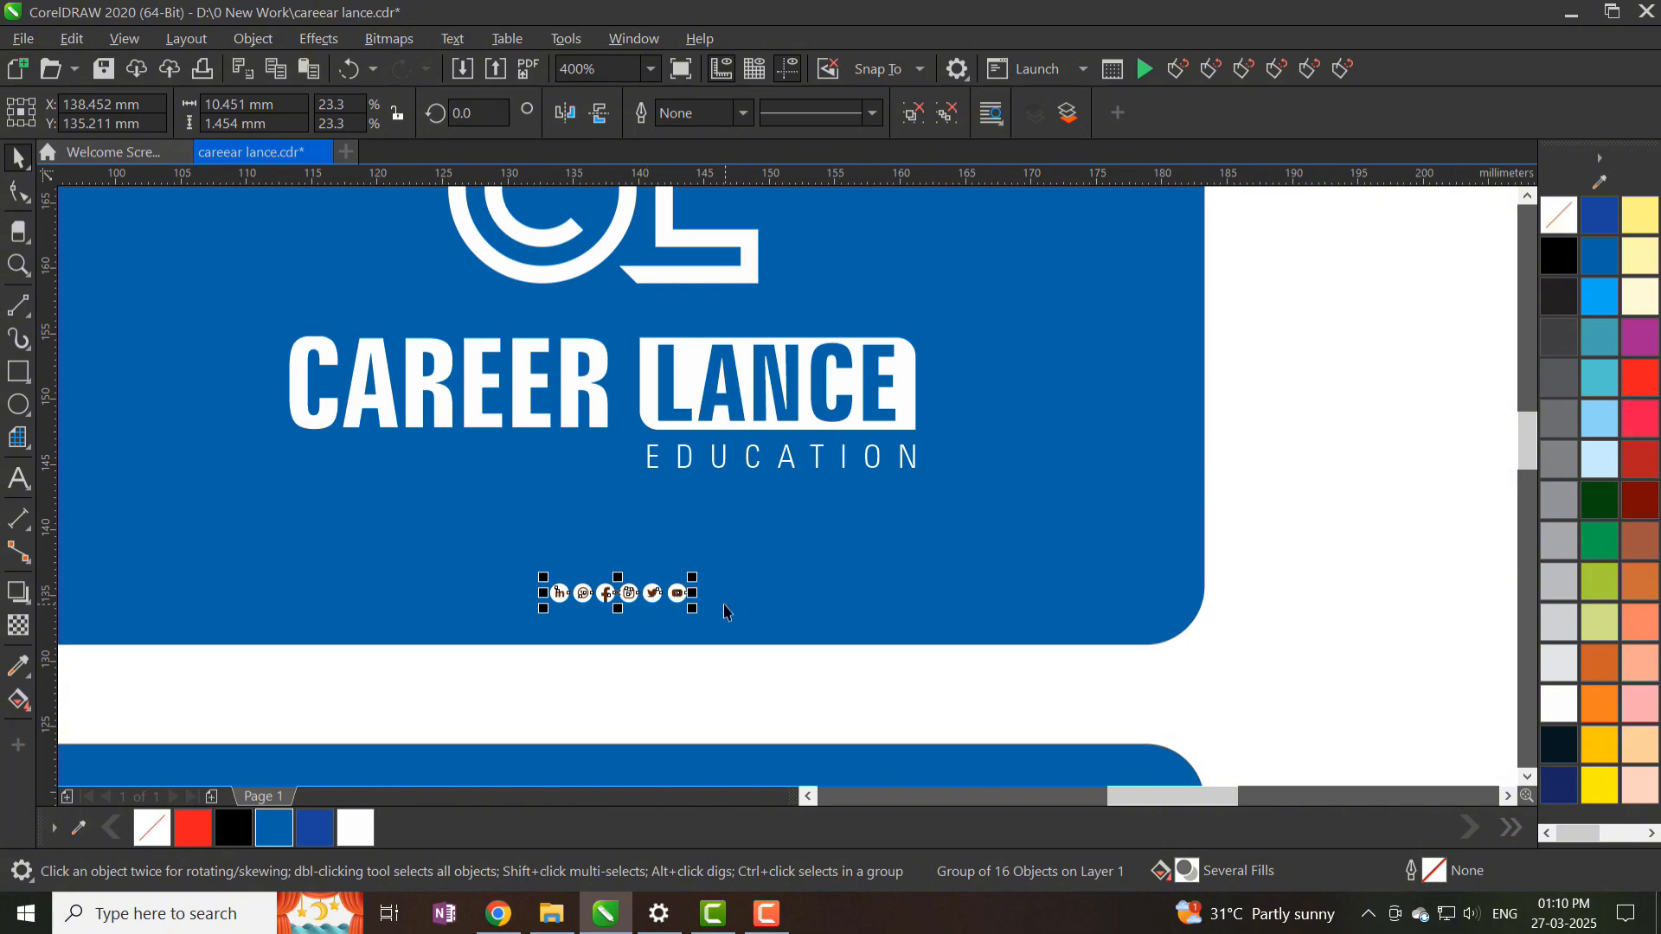
mouse_move(692, 608)
mouse_down()
mouse_move(726, 624)
mouse_move(685, 580)
mouse_up()
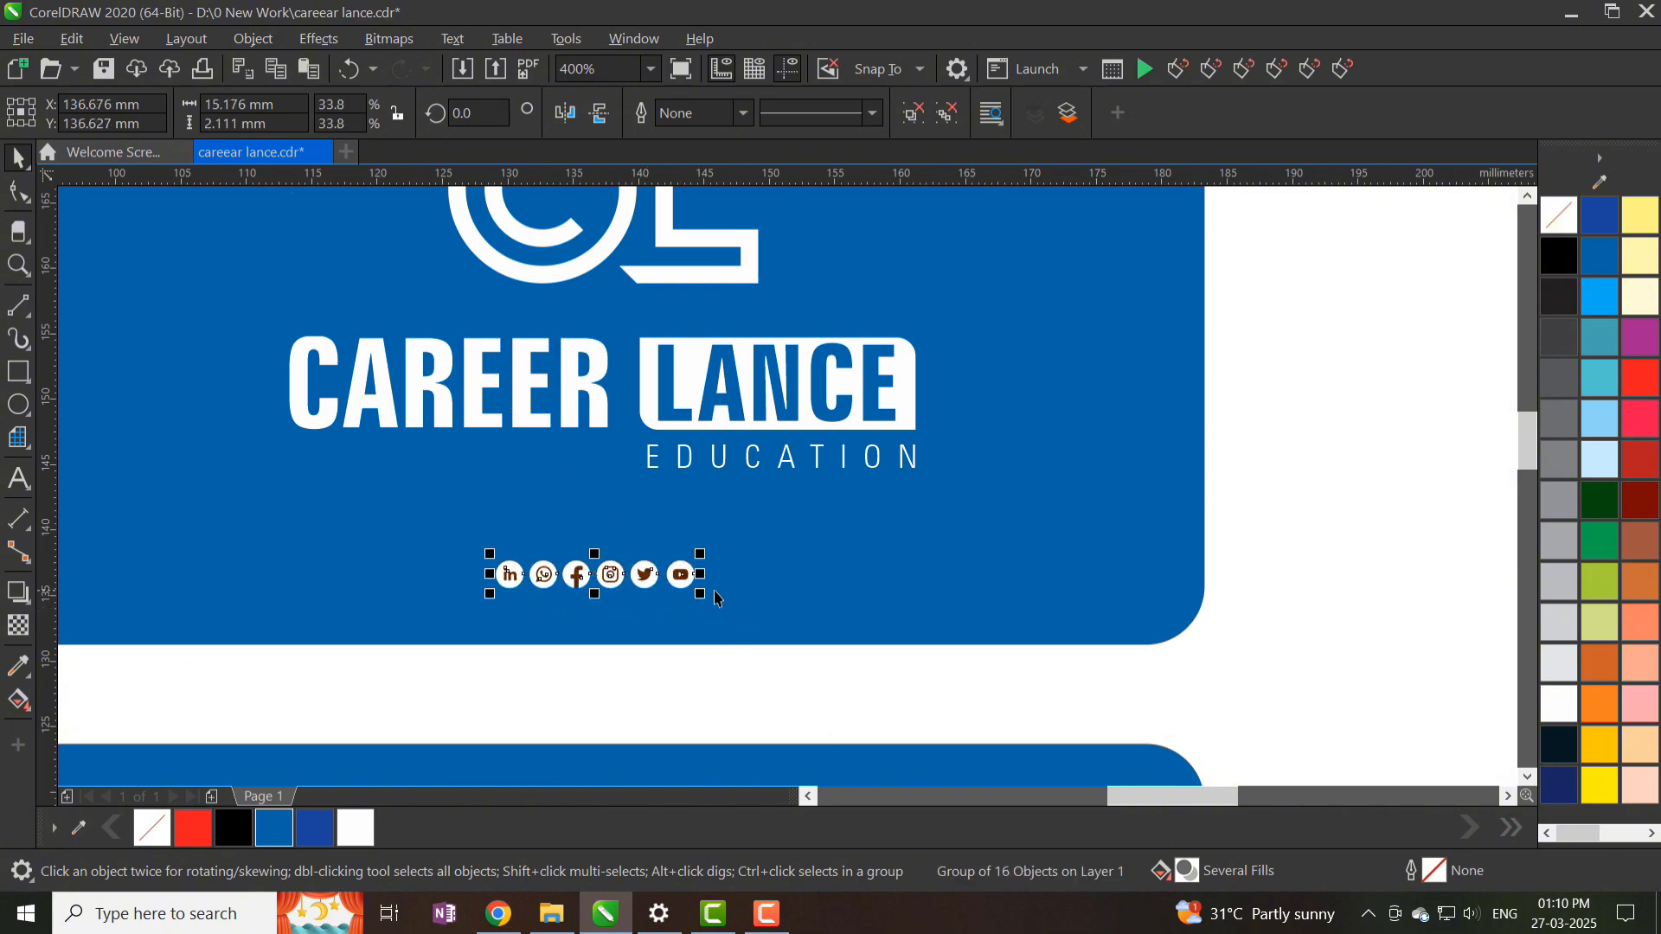
- Centre the icon row horizontally on the front card, then ungroup it
shift+click(736, 597)
key(c)
click(666, 682)
click(686, 578)
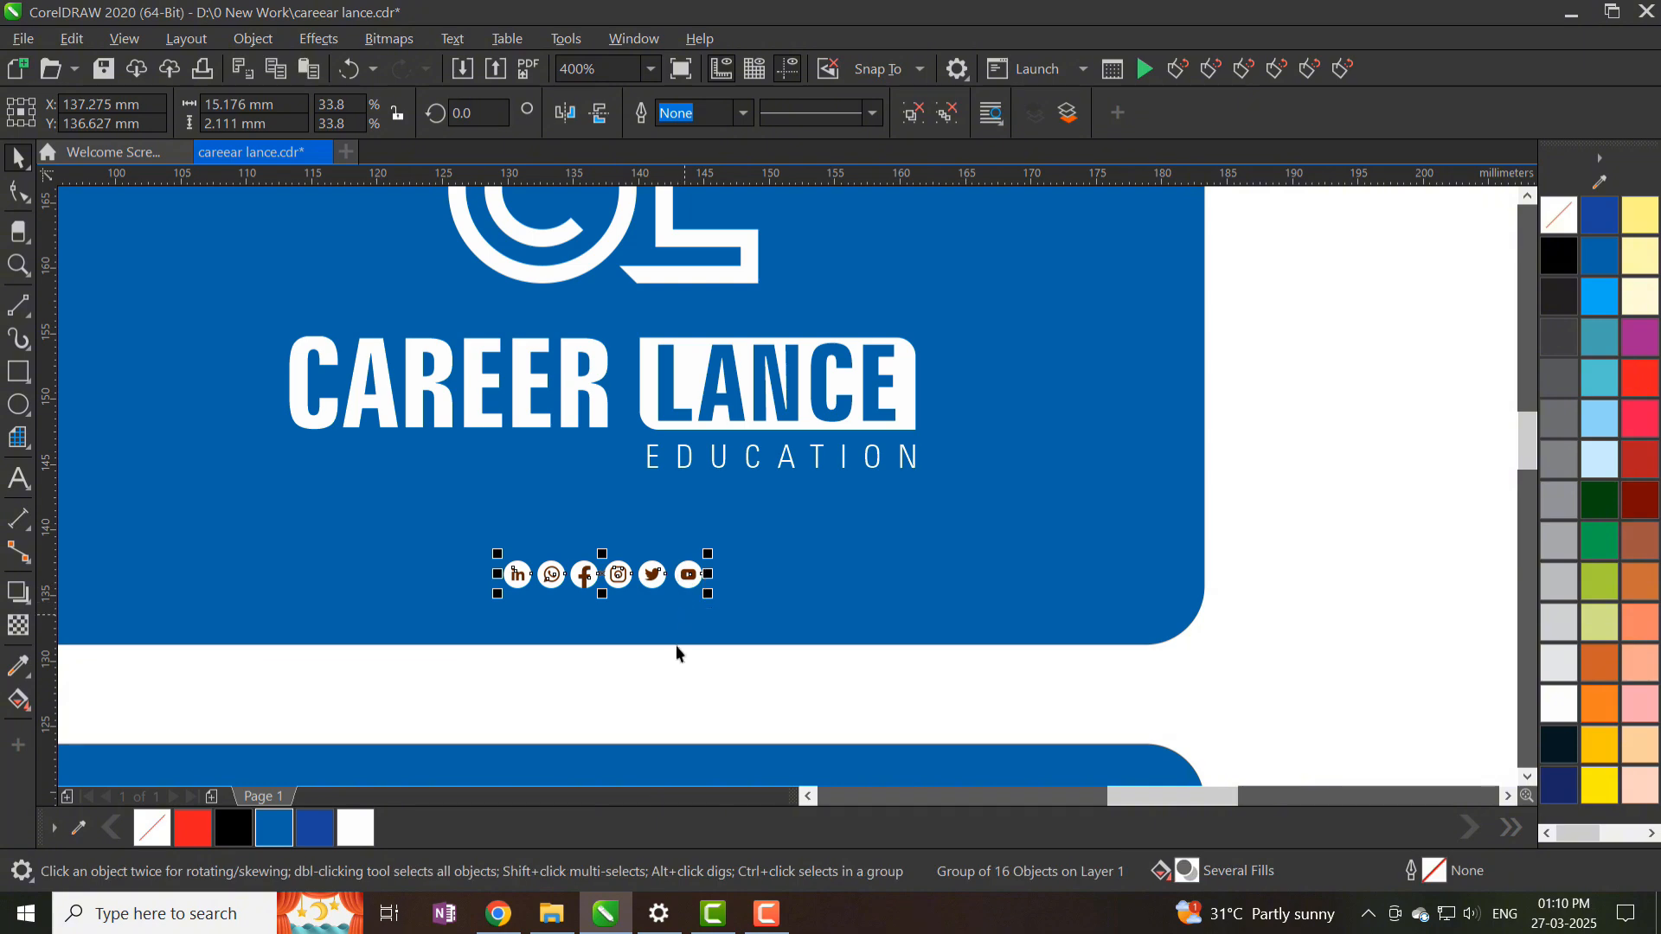
key(ctrl+u)
scroll(588, 623, up, 1)
click(424, 683)
- Delete the LinkedIn, Twitter and YouTube icons
click(453, 540)
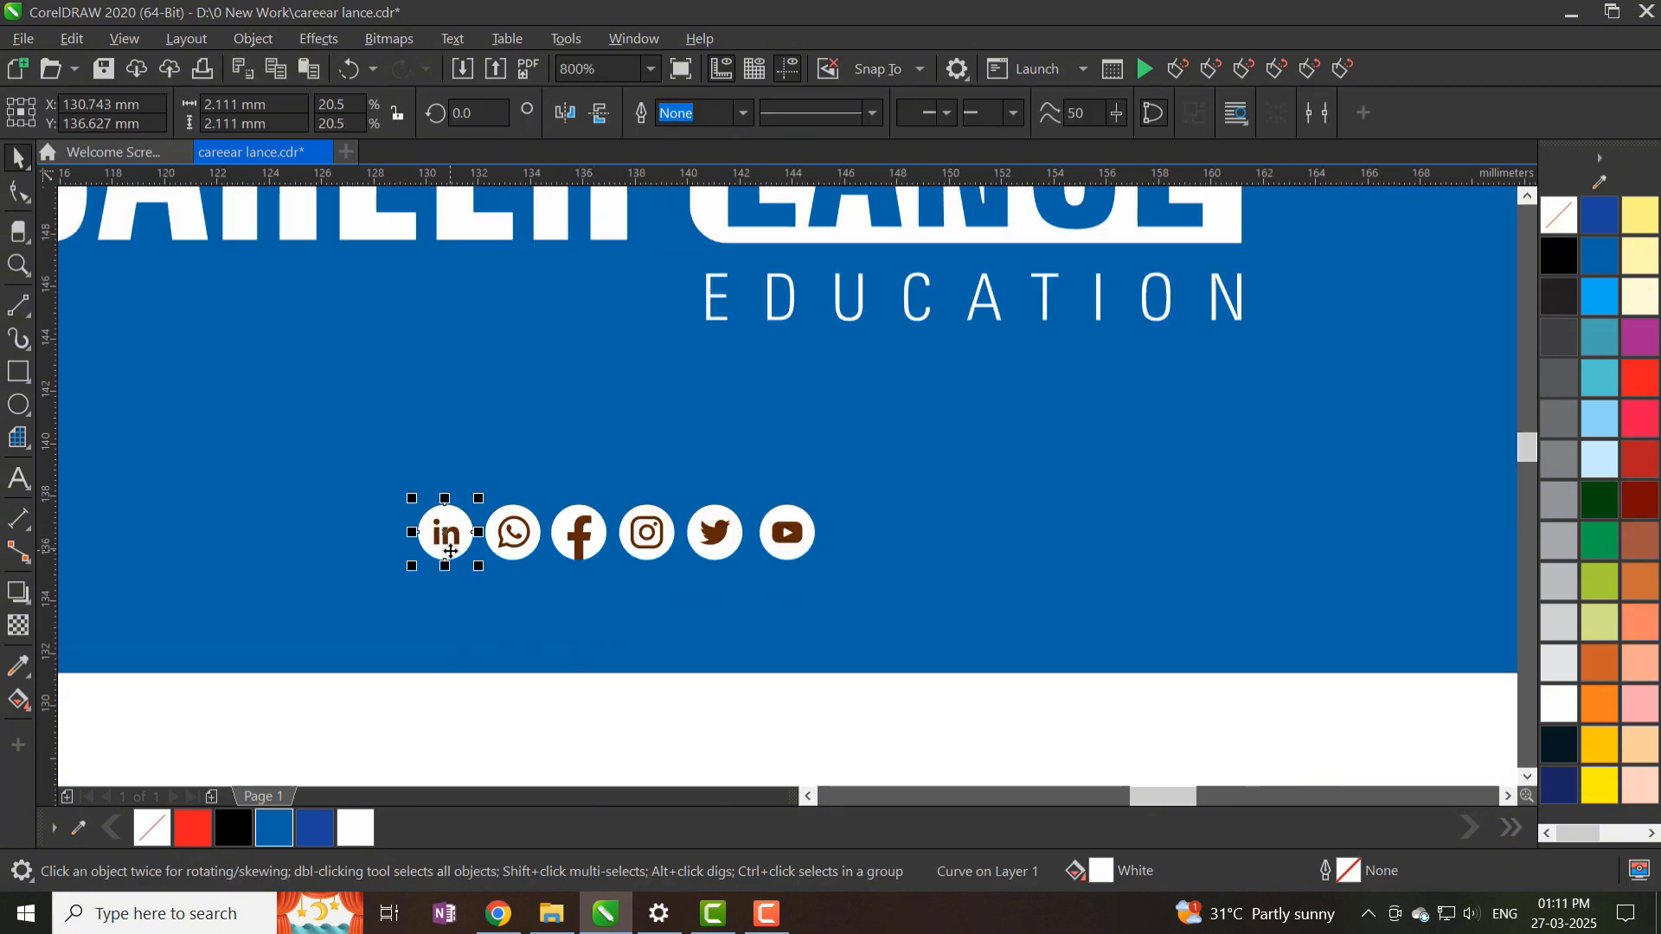
key(Delete)
click(461, 544)
key(Delete)
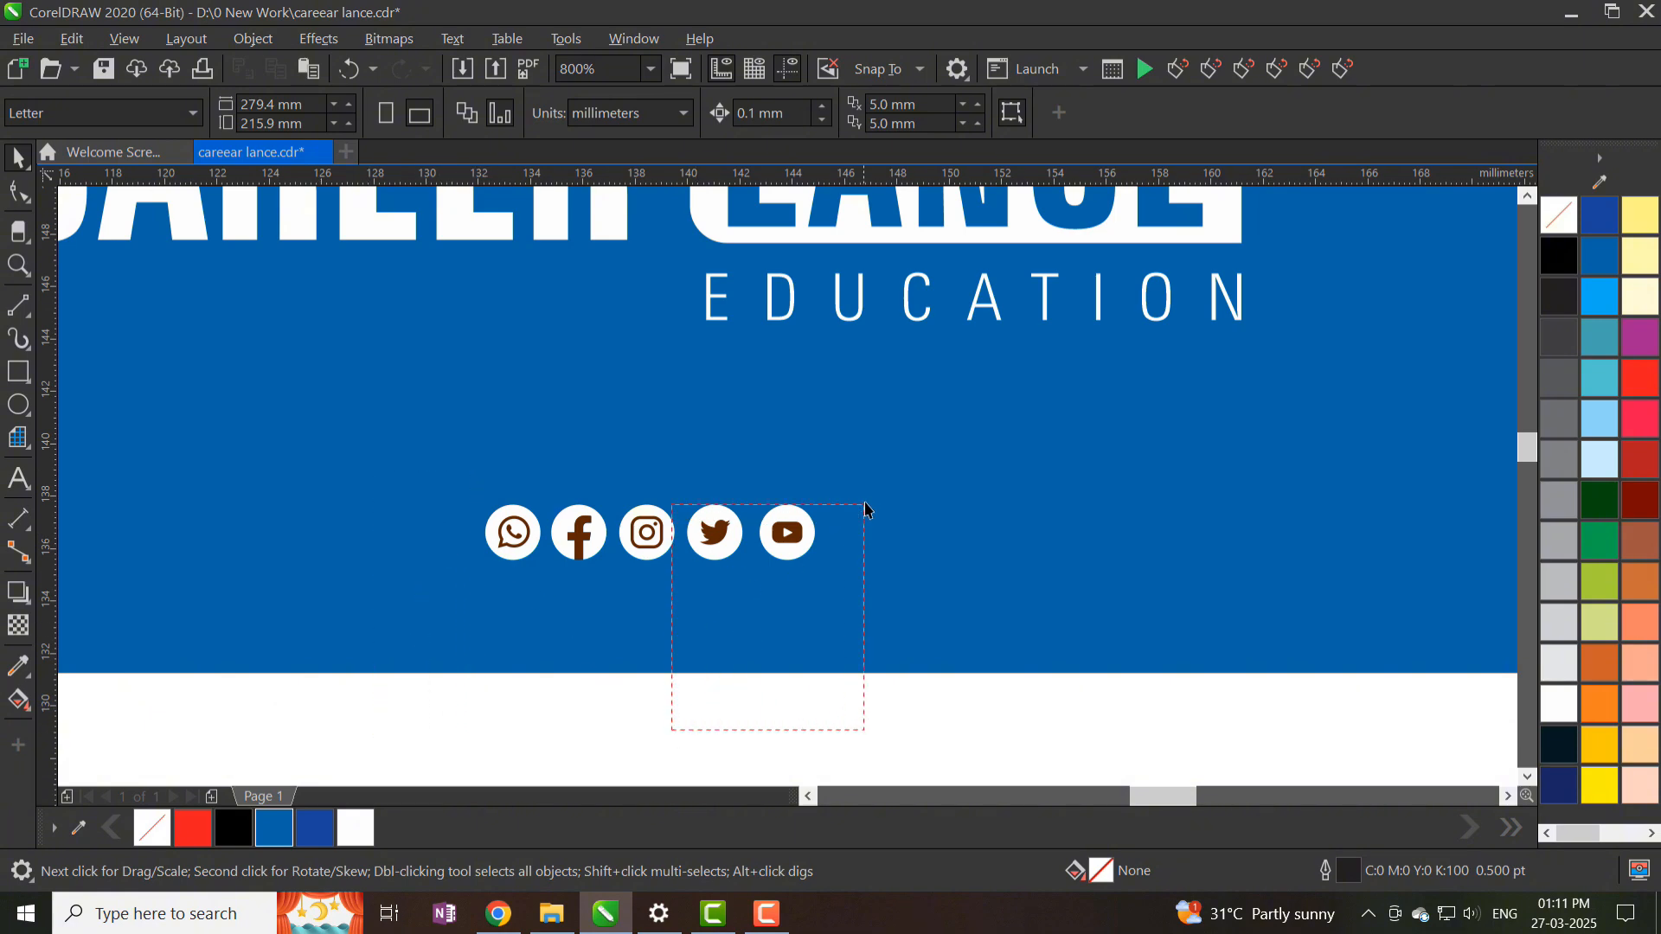
drag(865, 510, 853, 508)
key(Delete)
- Delete the brown f so the Facebook icon shows blue
scroll(563, 556, up, 1)
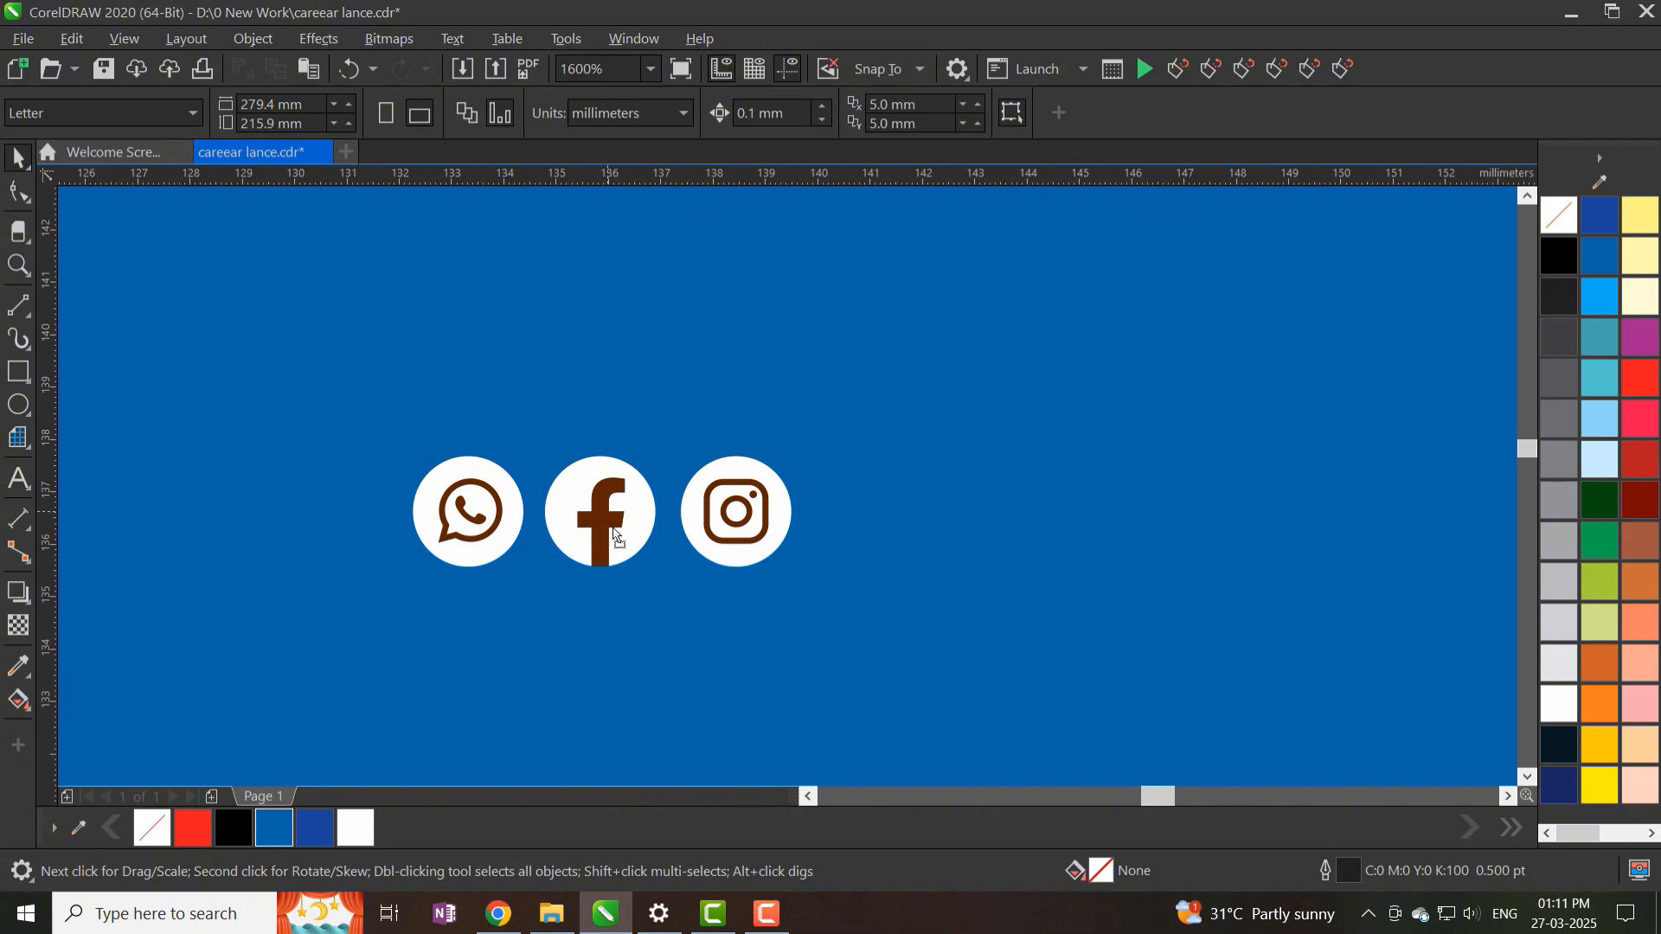
drag(607, 512, 614, 528)
key(z)
key(Delete)
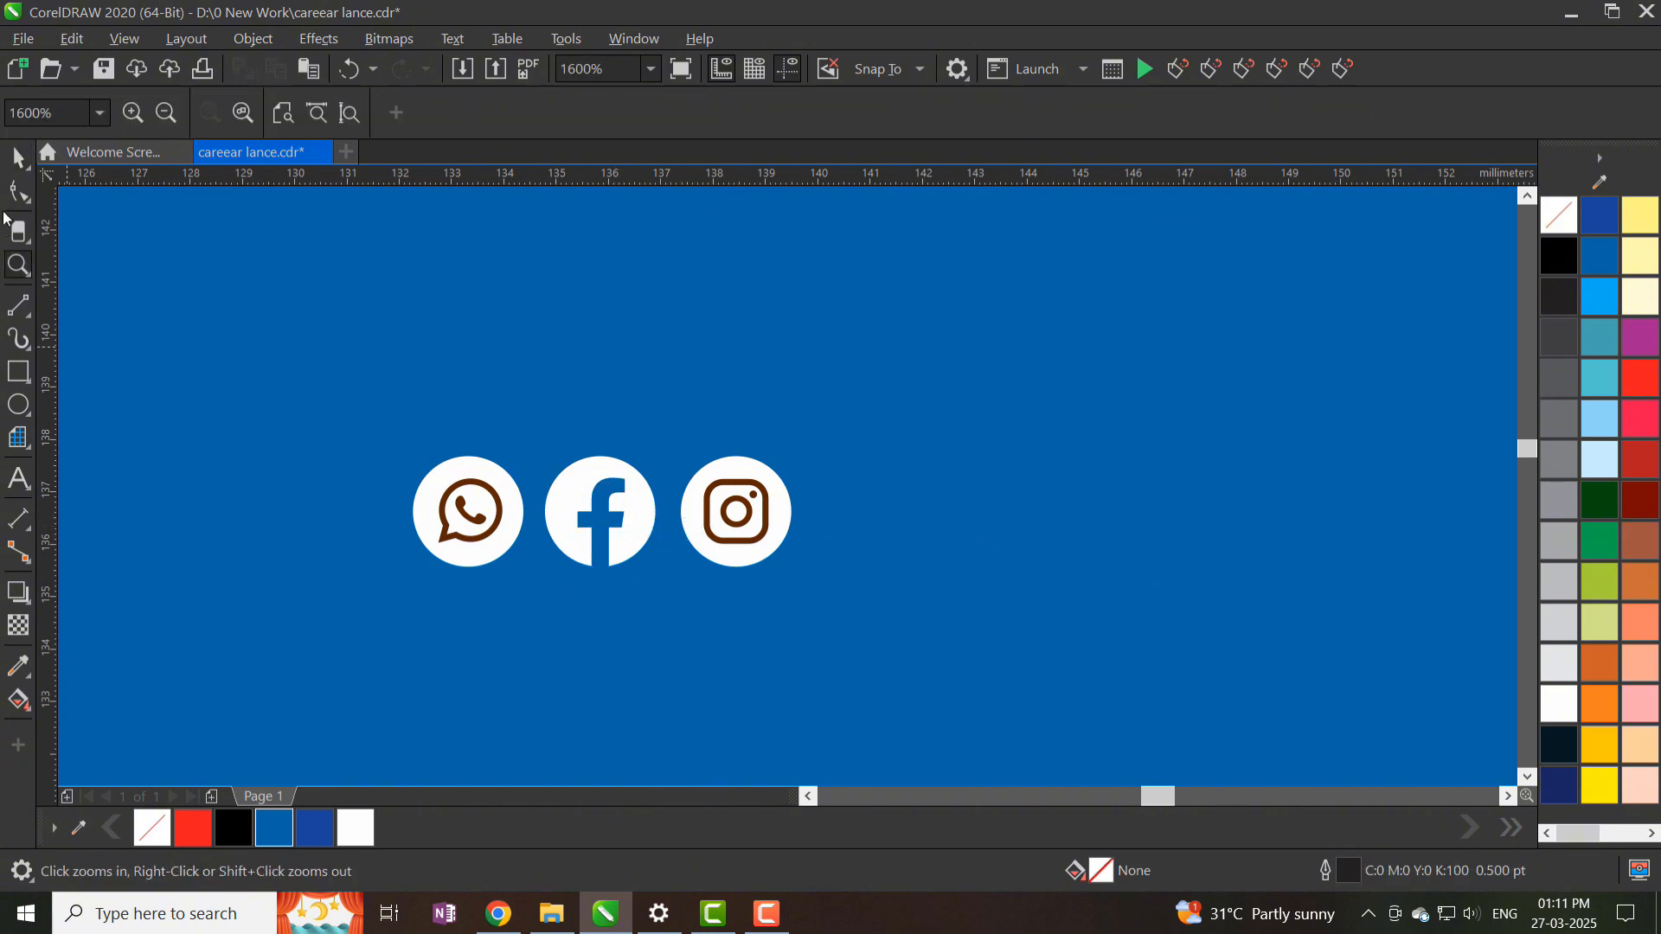
key(space)
- Select the Instagram and WhatsApp icon parts and make the WhatsApp symbol blue
click(737, 510)
scroll(781, 511, down, 1)
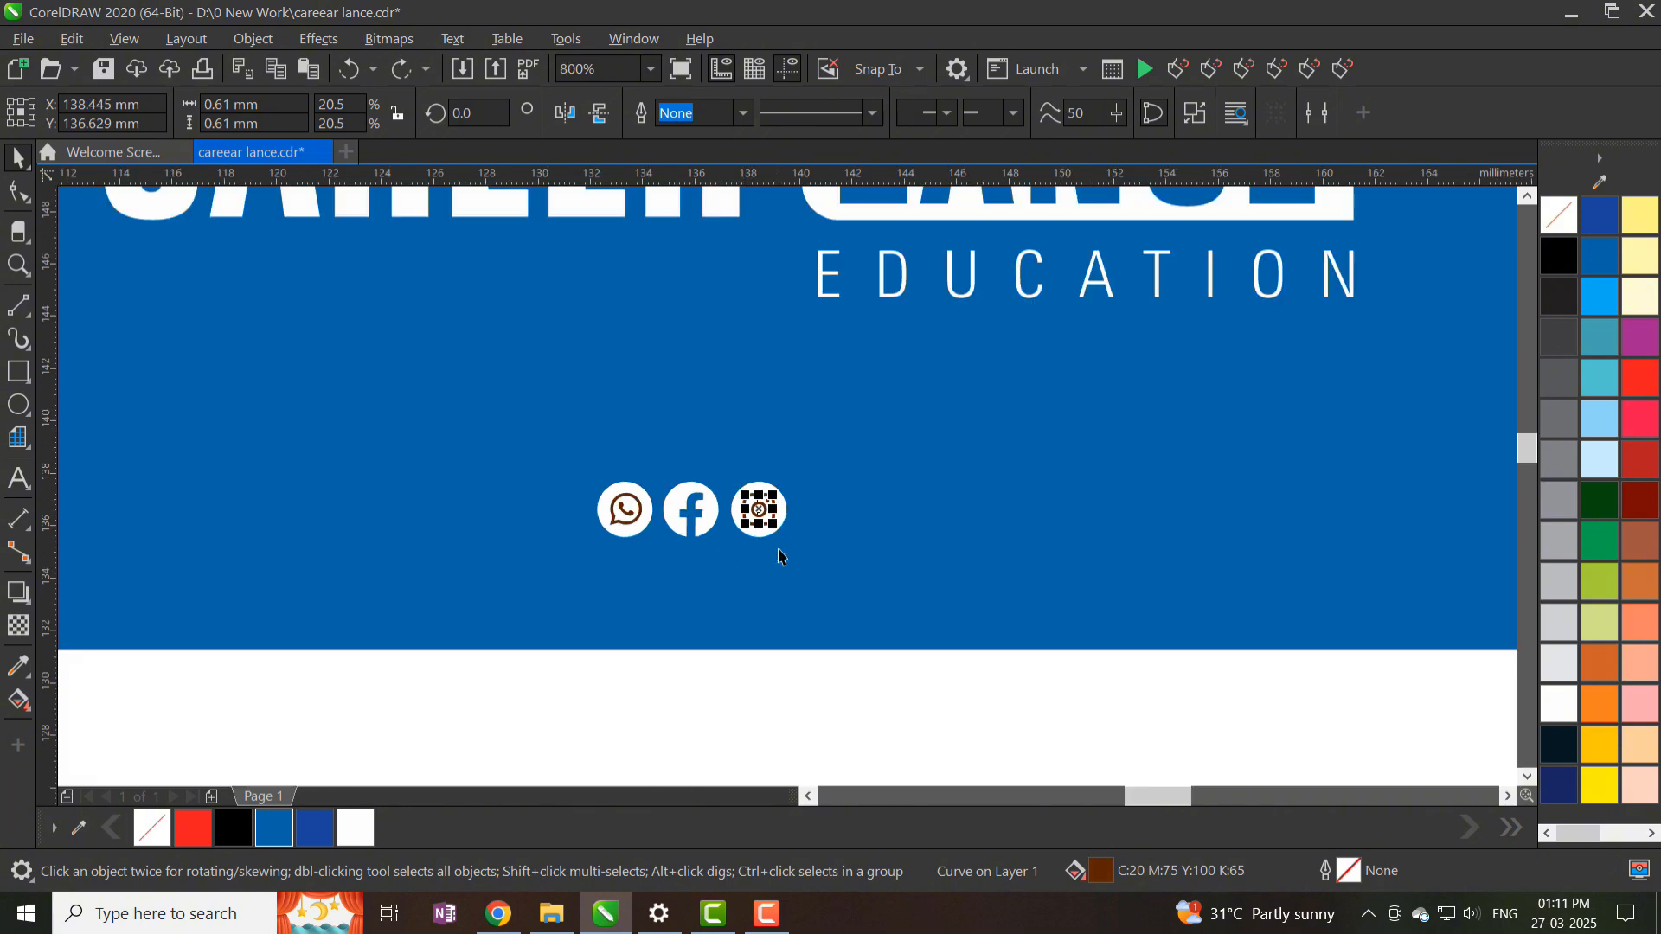
drag(828, 498, 828, 493)
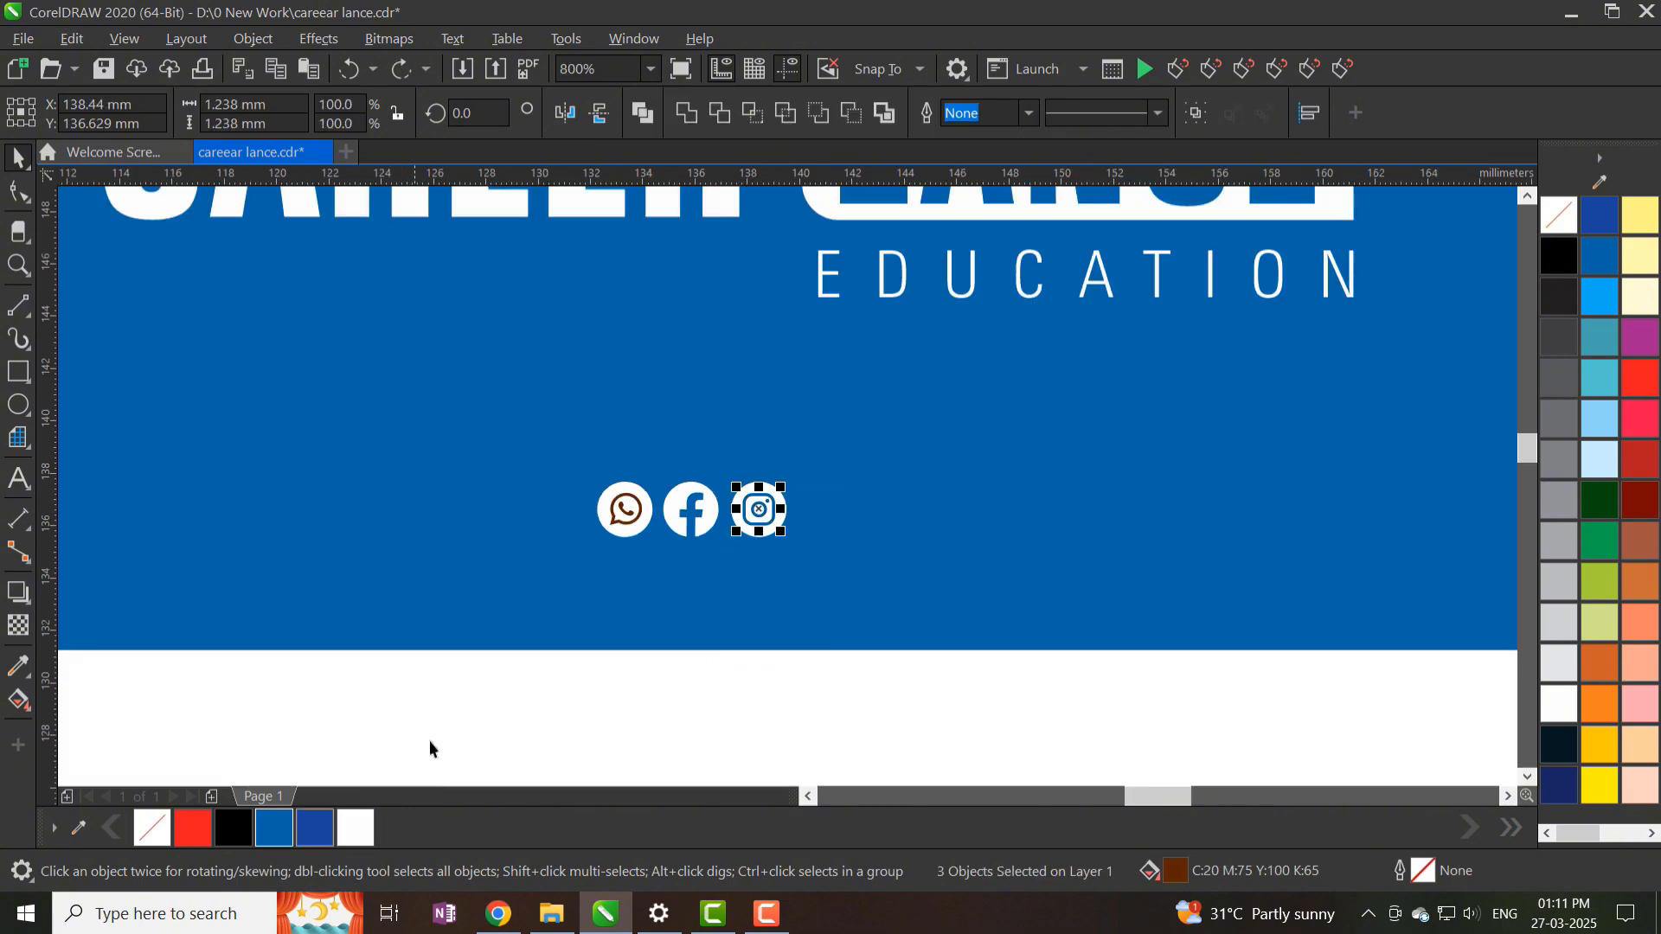
drag(482, 683, 657, 478)
click(274, 830)
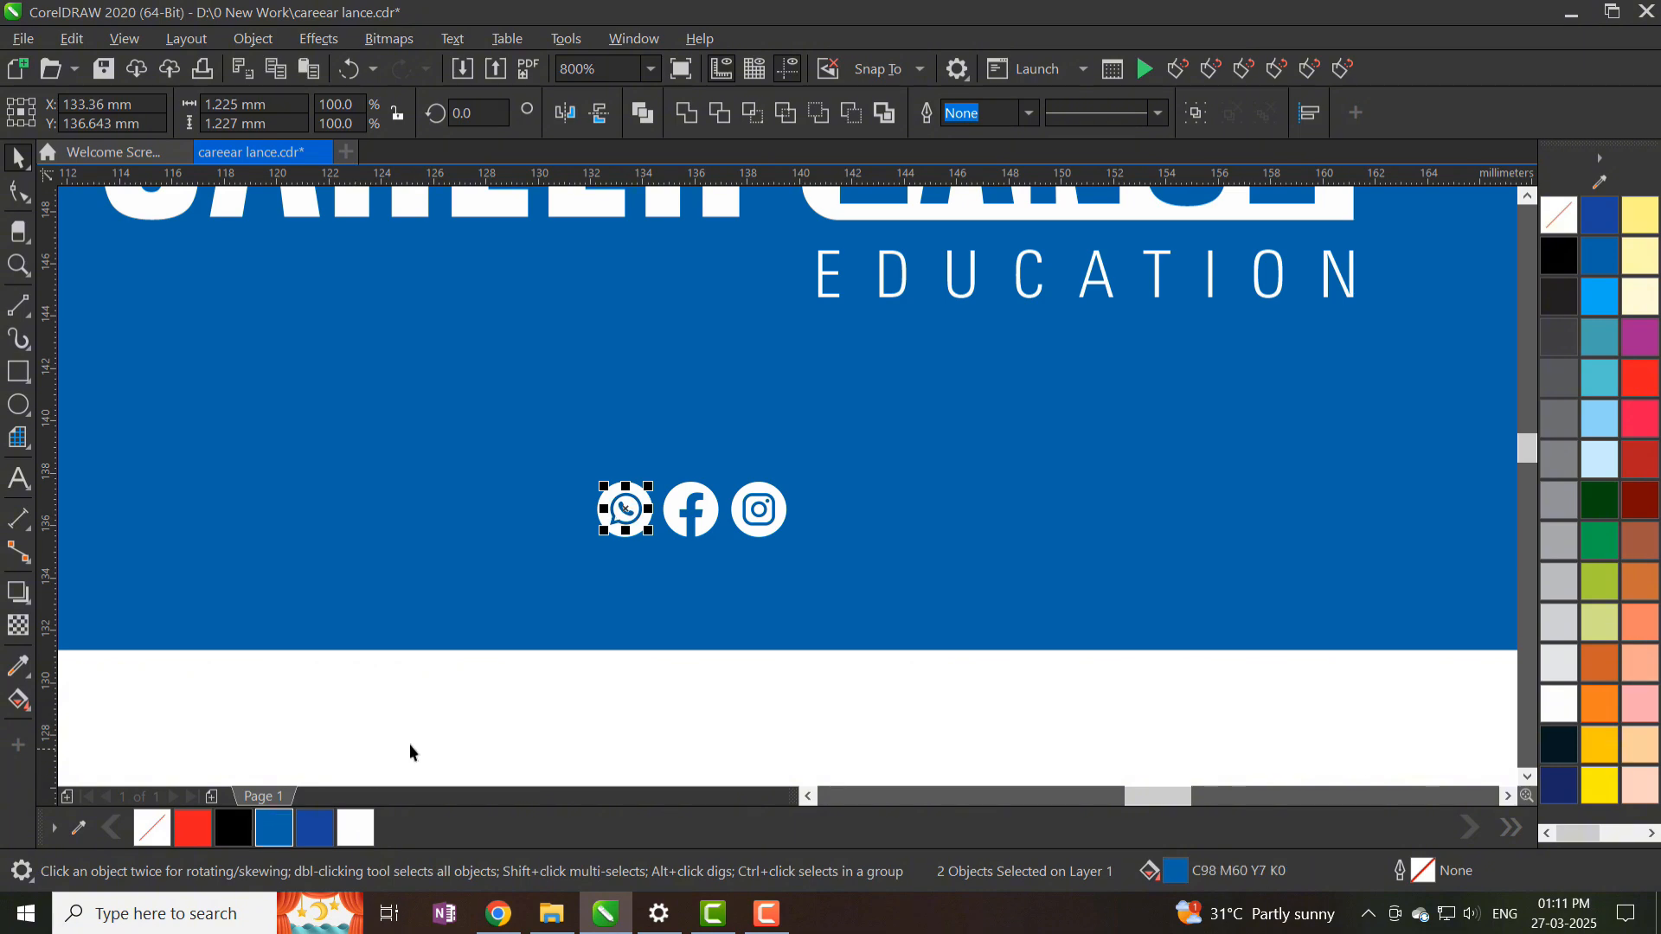
- Group the three remaining icons and centre them horizontally on the front card
drag(884, 446, 885, 448)
key(ctrl+g)
shift+click(865, 515)
key(c)
scroll(852, 524, down, 2)
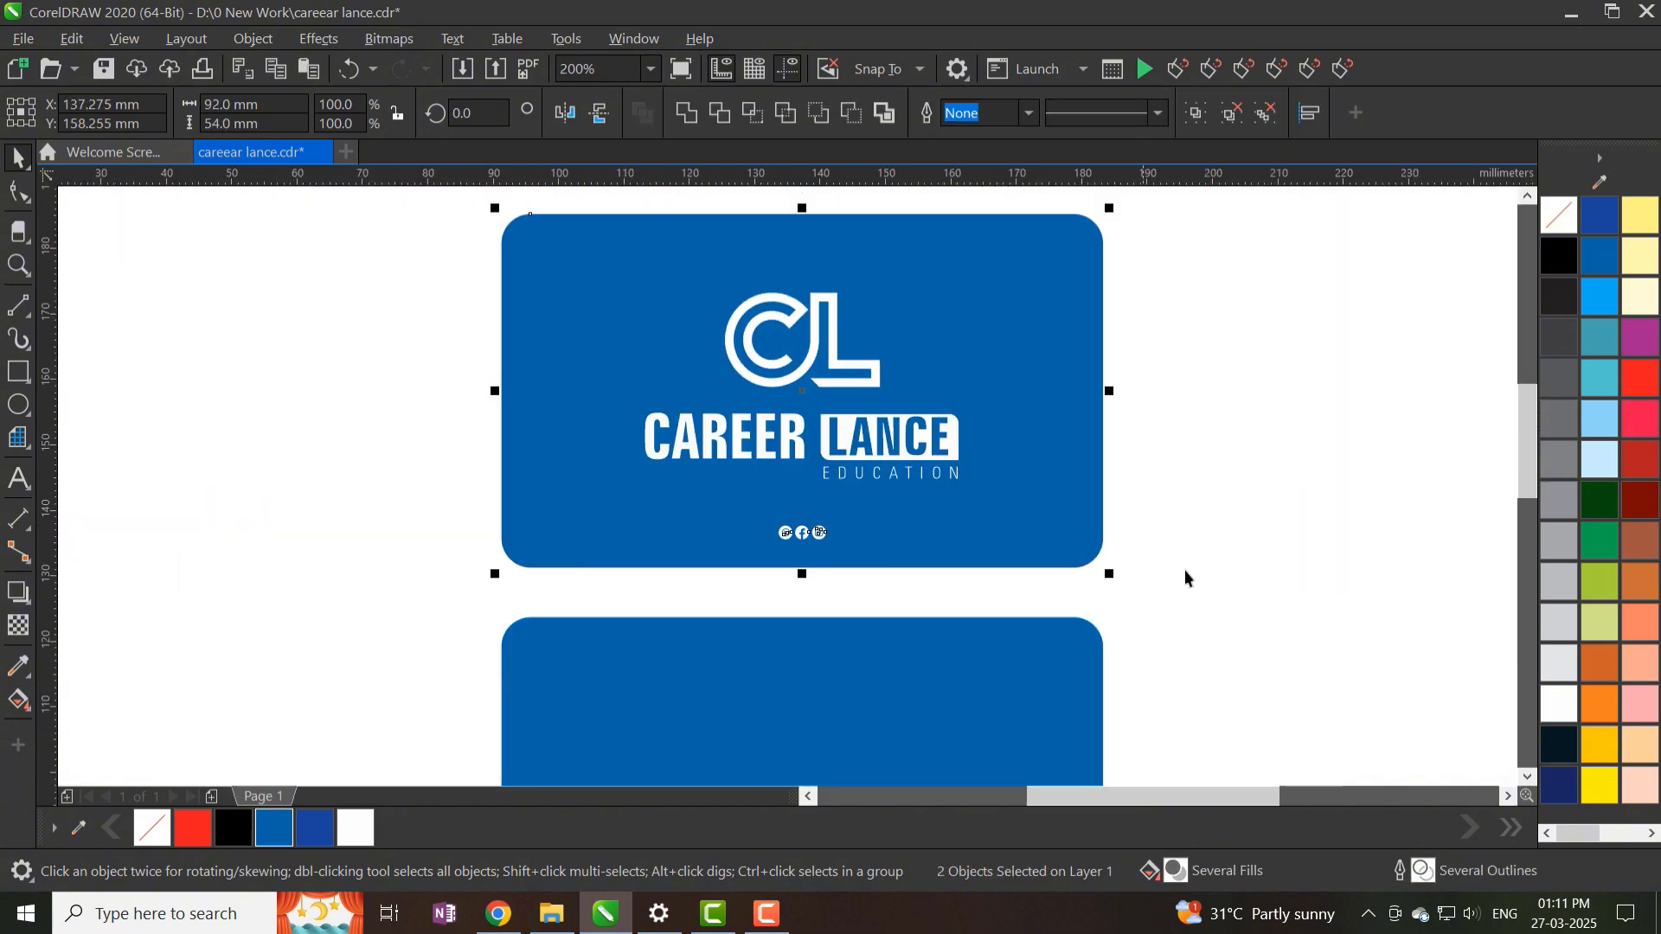
click(1186, 571)
- Draw a white, outline-free rectangle over the back card's left half
scroll(857, 441, down, 1)
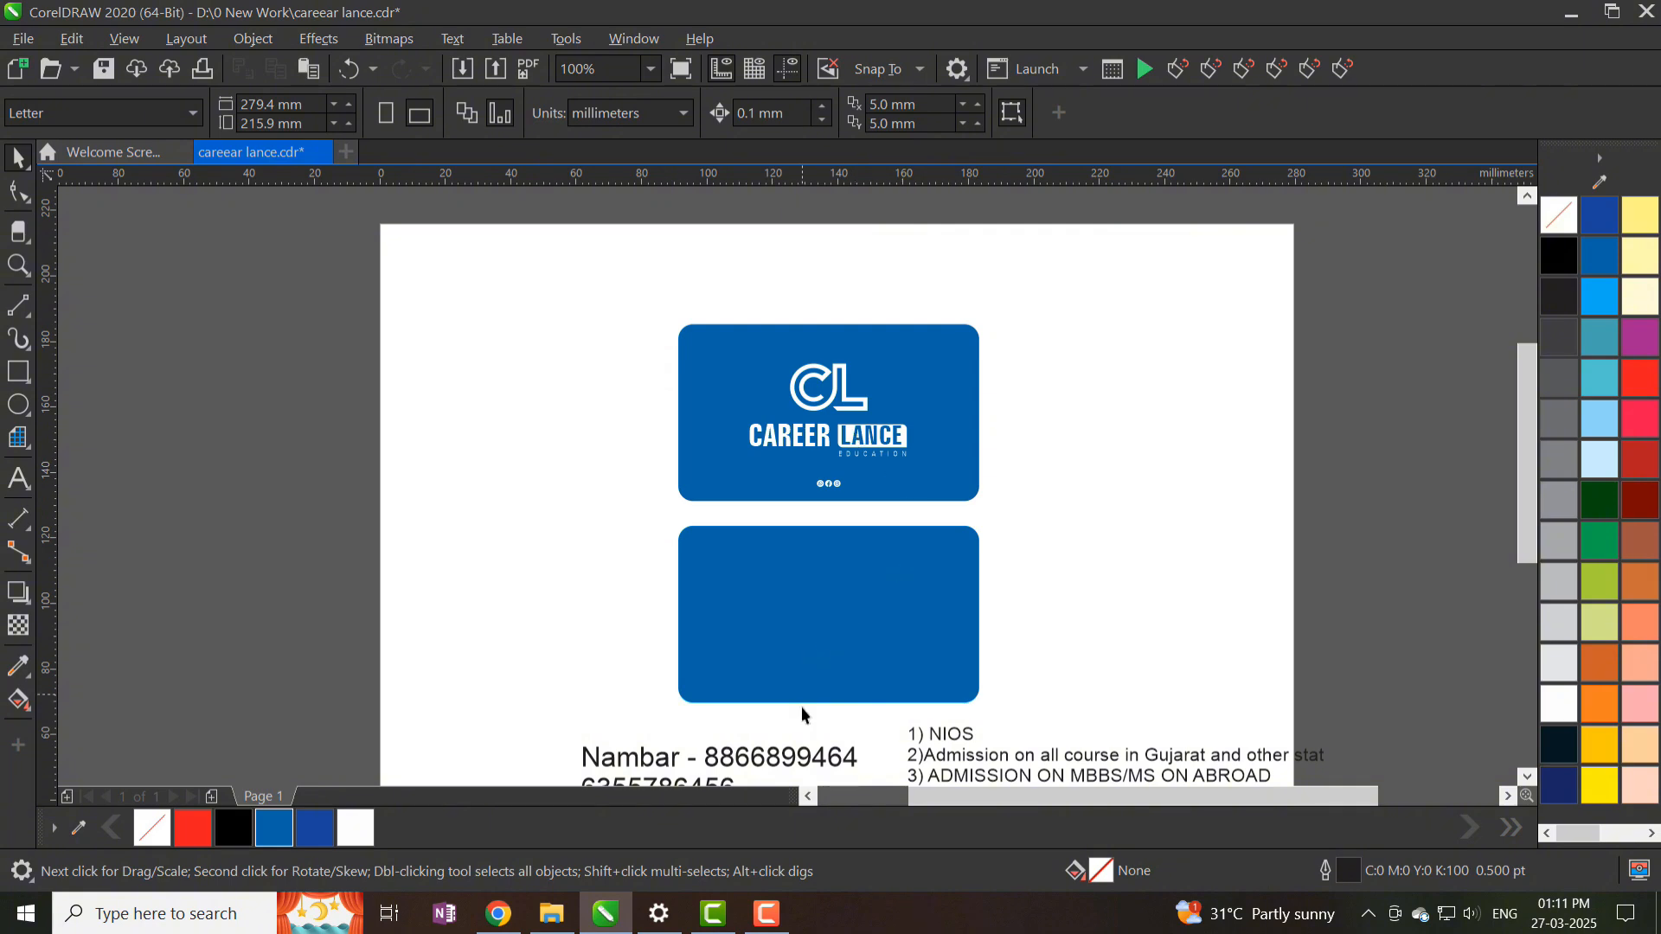
scroll(805, 563, down, 1)
scroll(801, 560, up, 1)
click(775, 511)
scroll(777, 506, up, 1)
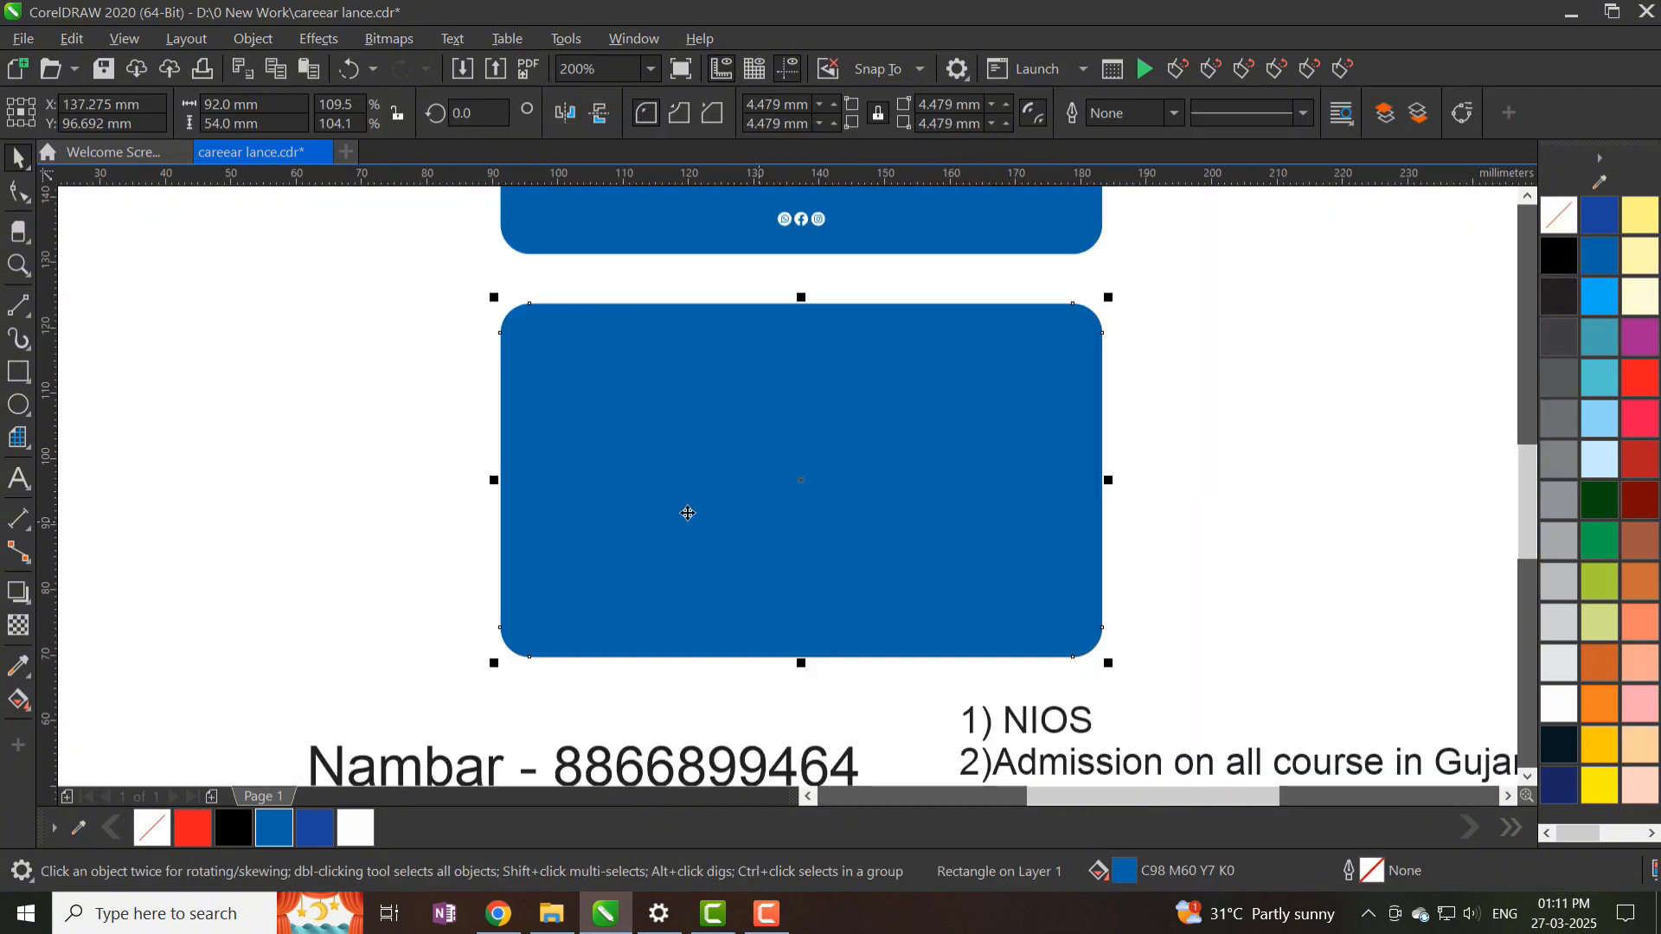
drag(478, 286, 778, 670)
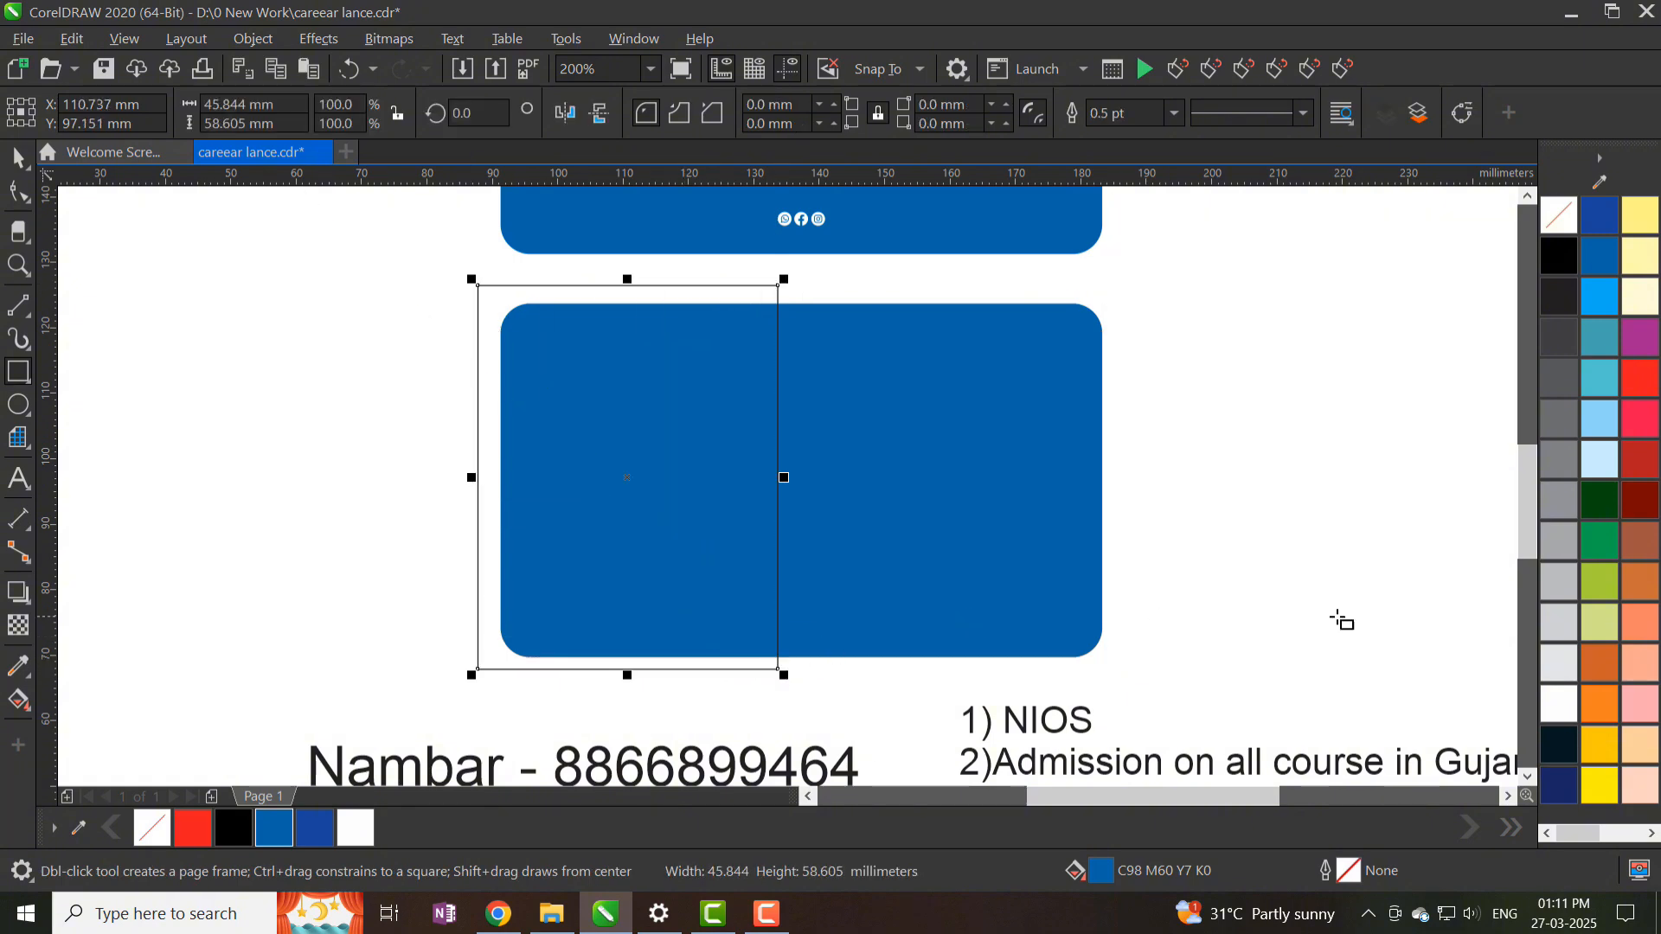
click(1557, 705)
right_click(1568, 223)
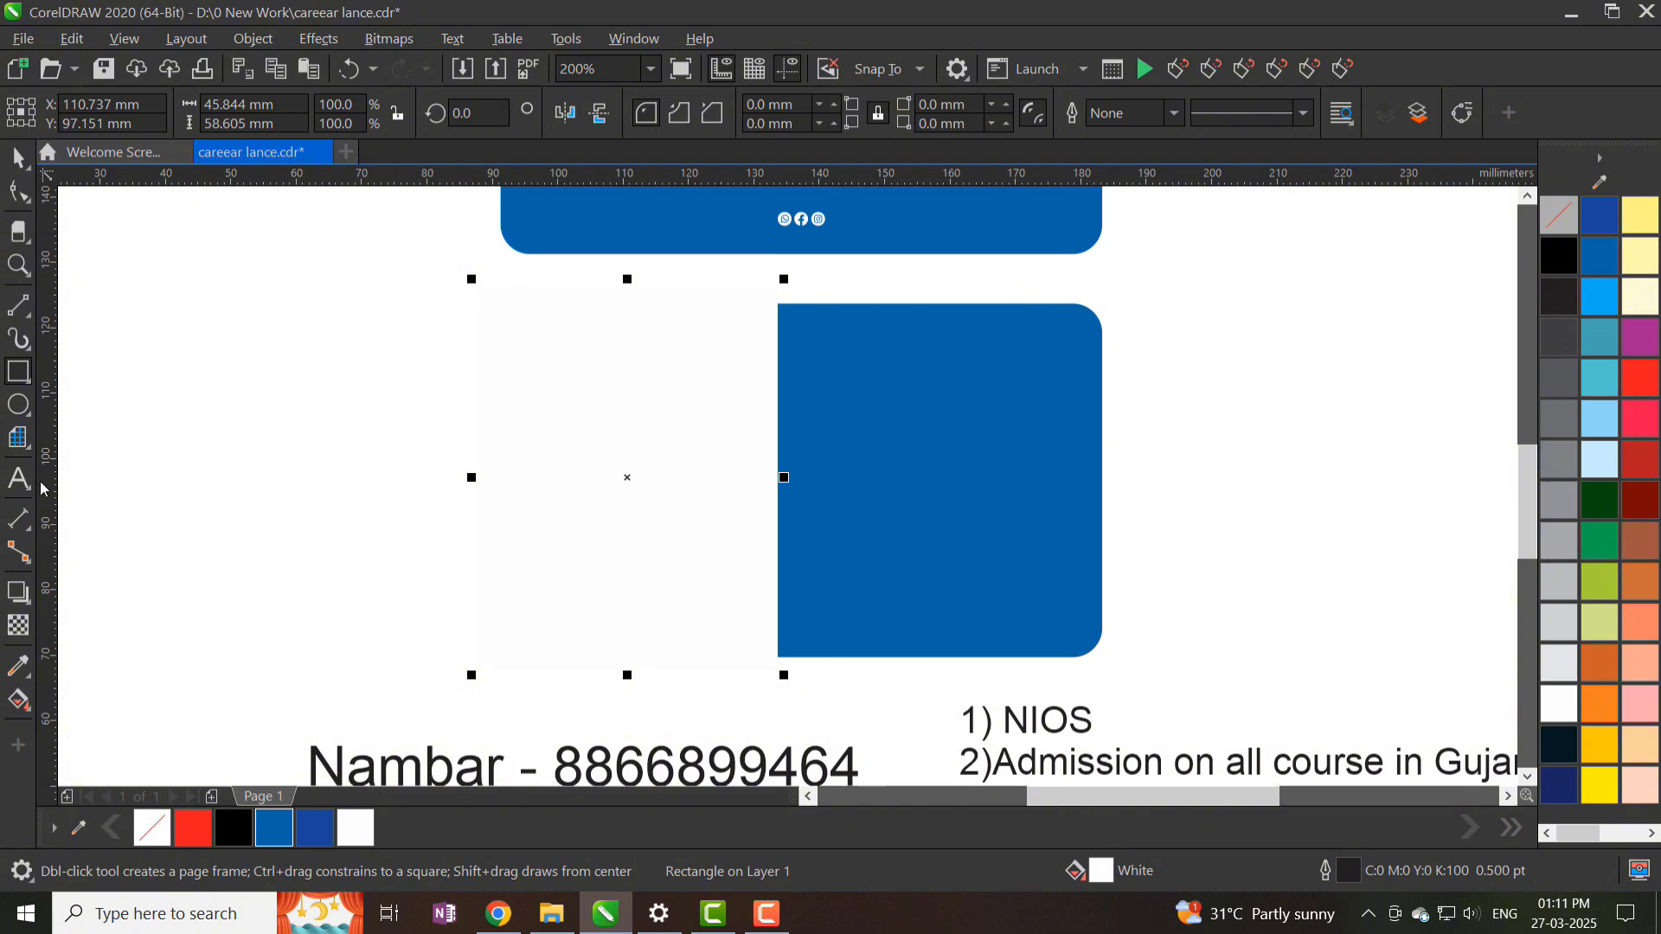
- PowerClip the white rectangle inside the back card and give the card a blue outline
click(306, 38)
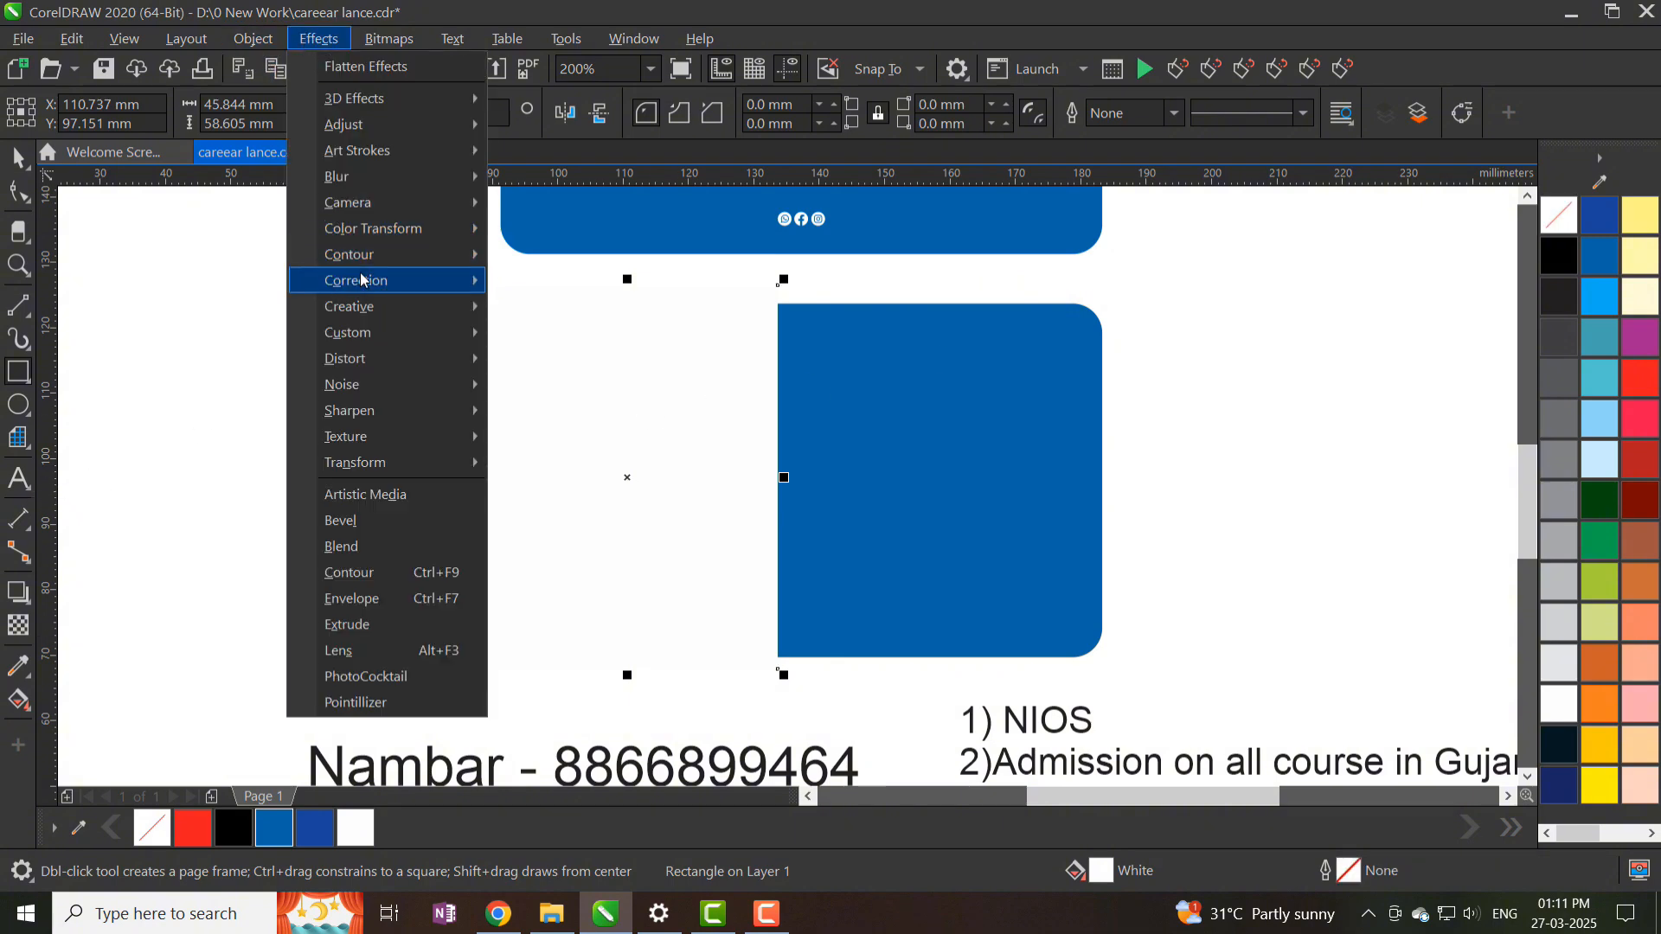
mouse_move(264, 45)
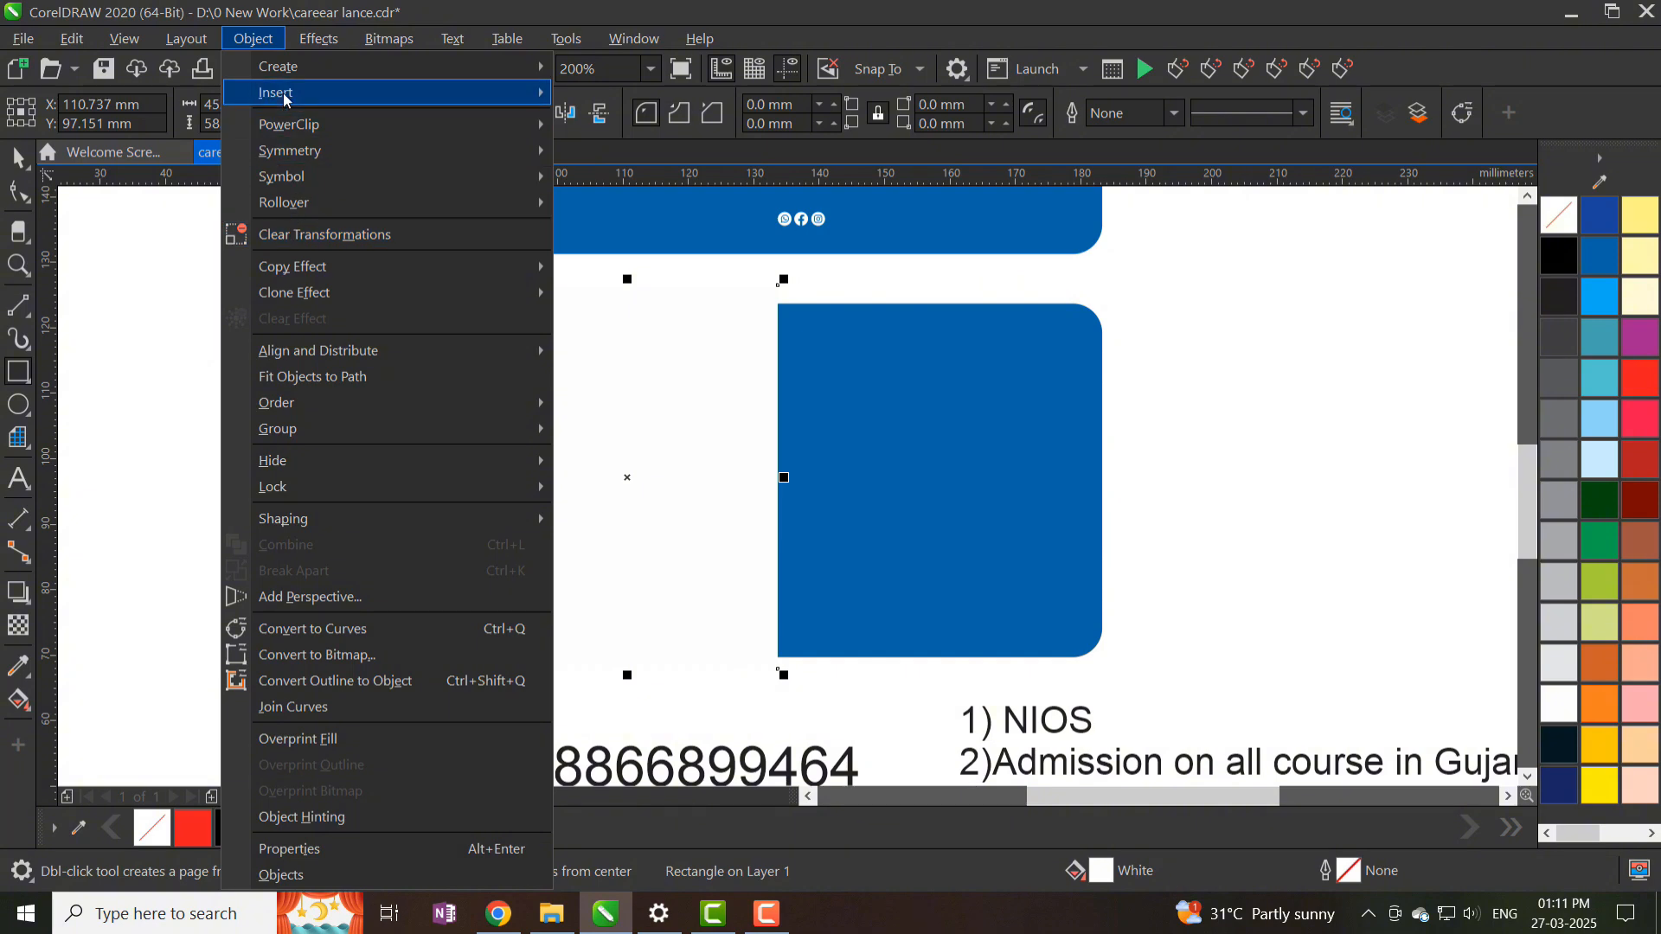
mouse_move(331, 132)
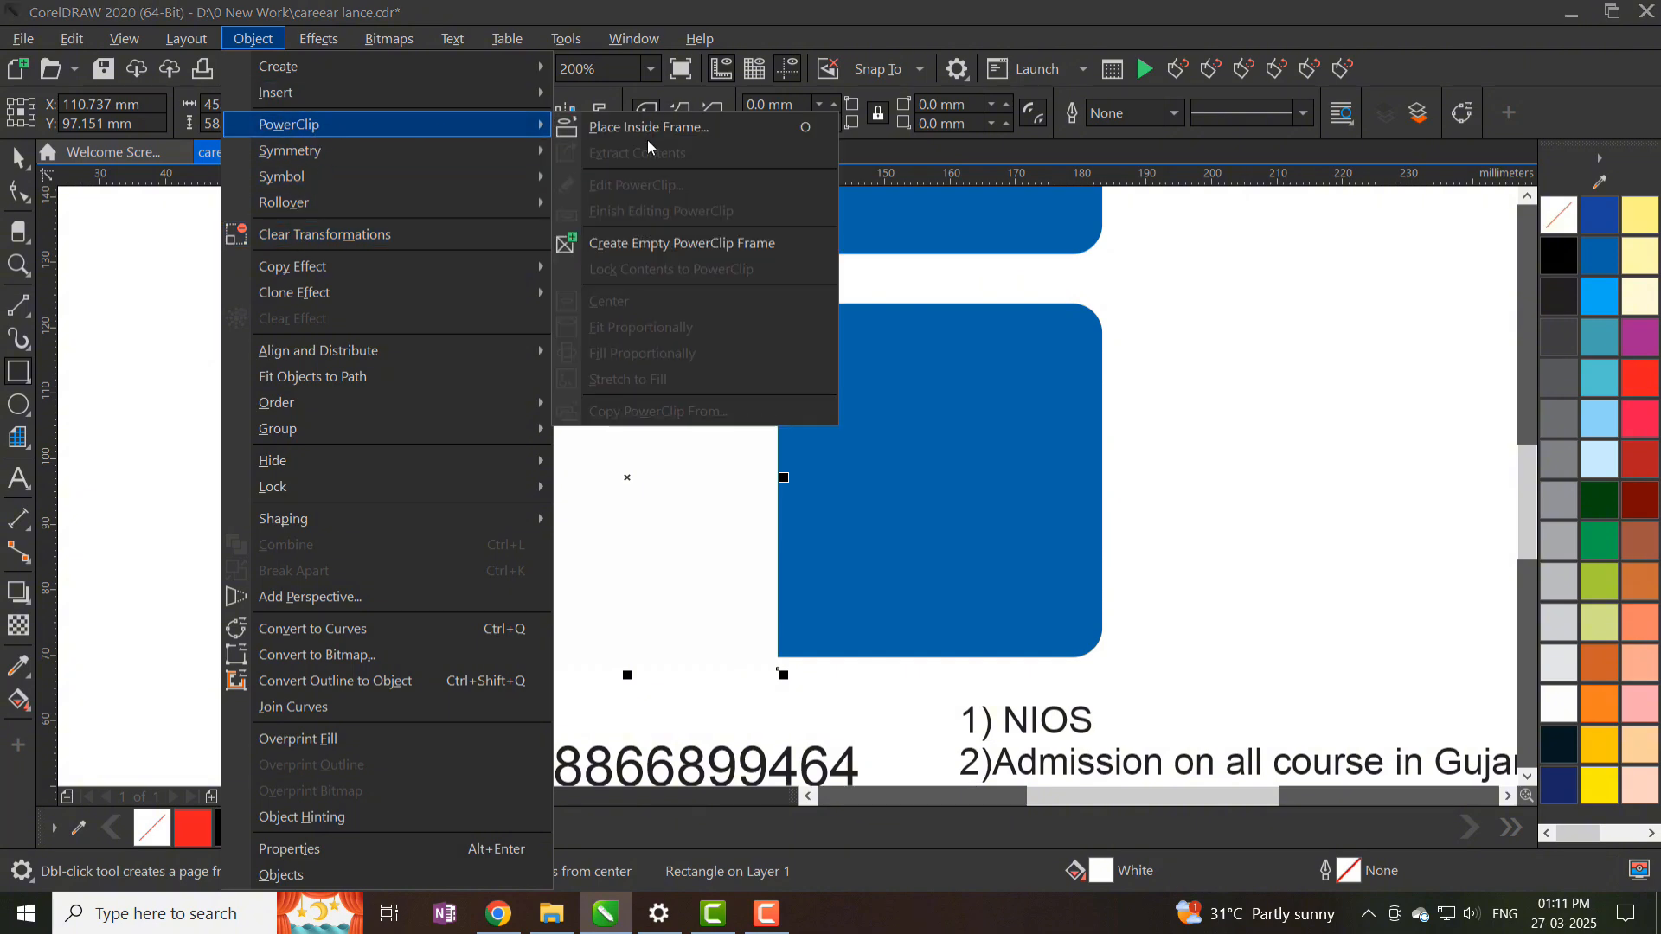
click(640, 126)
click(723, 415)
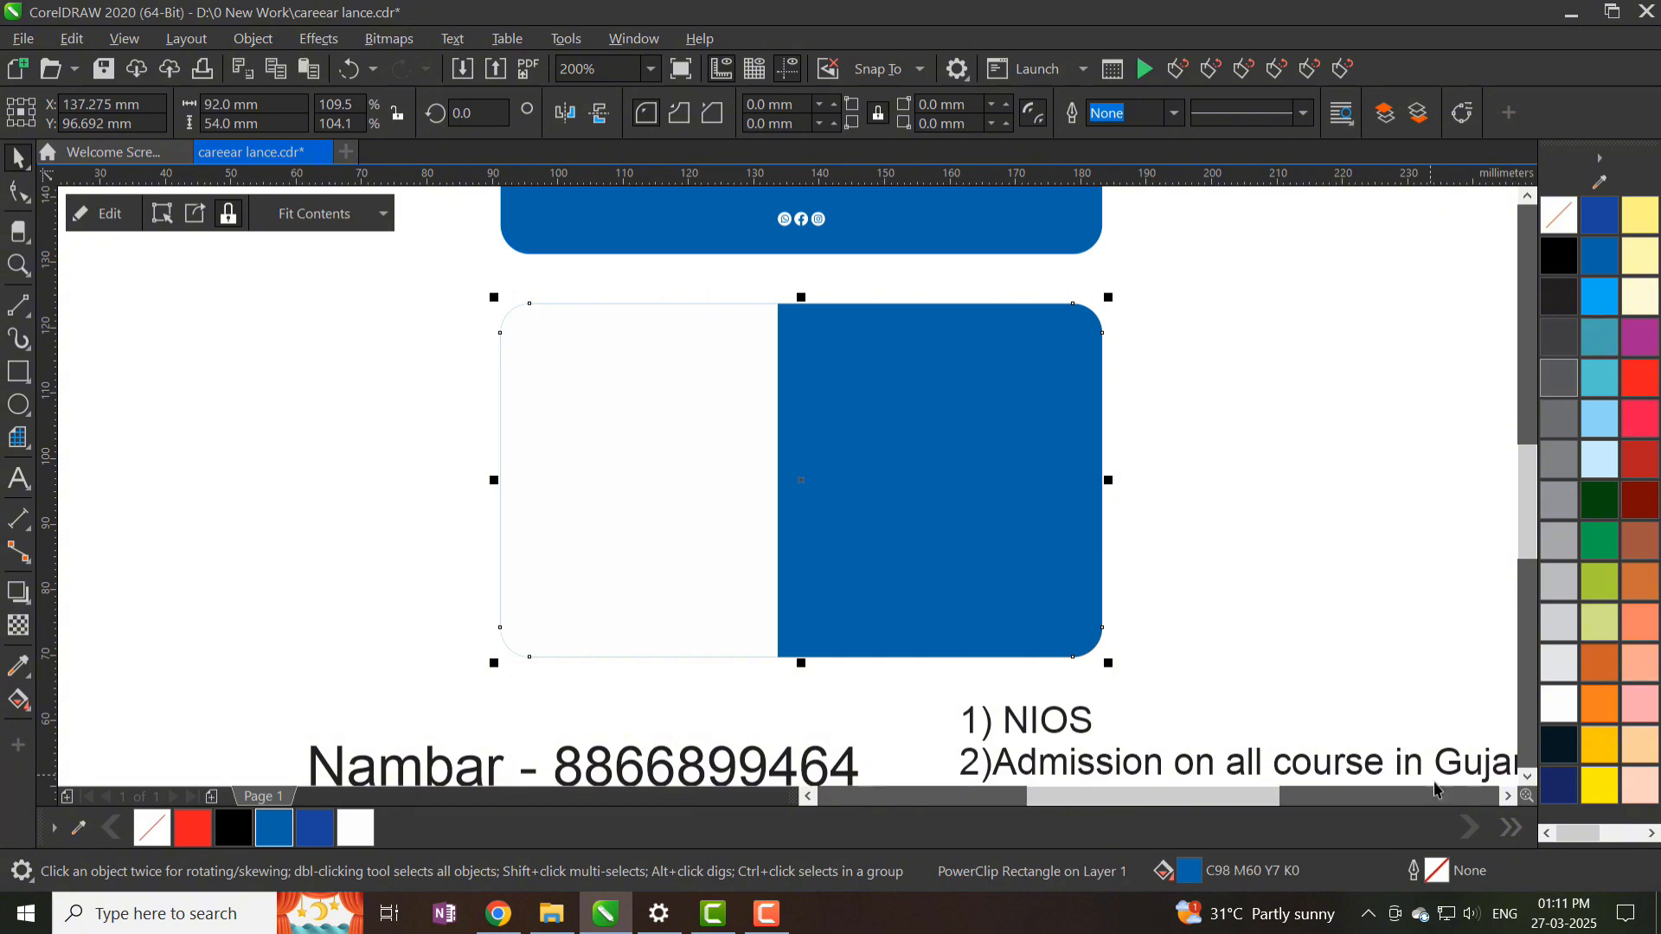
right_click(265, 835)
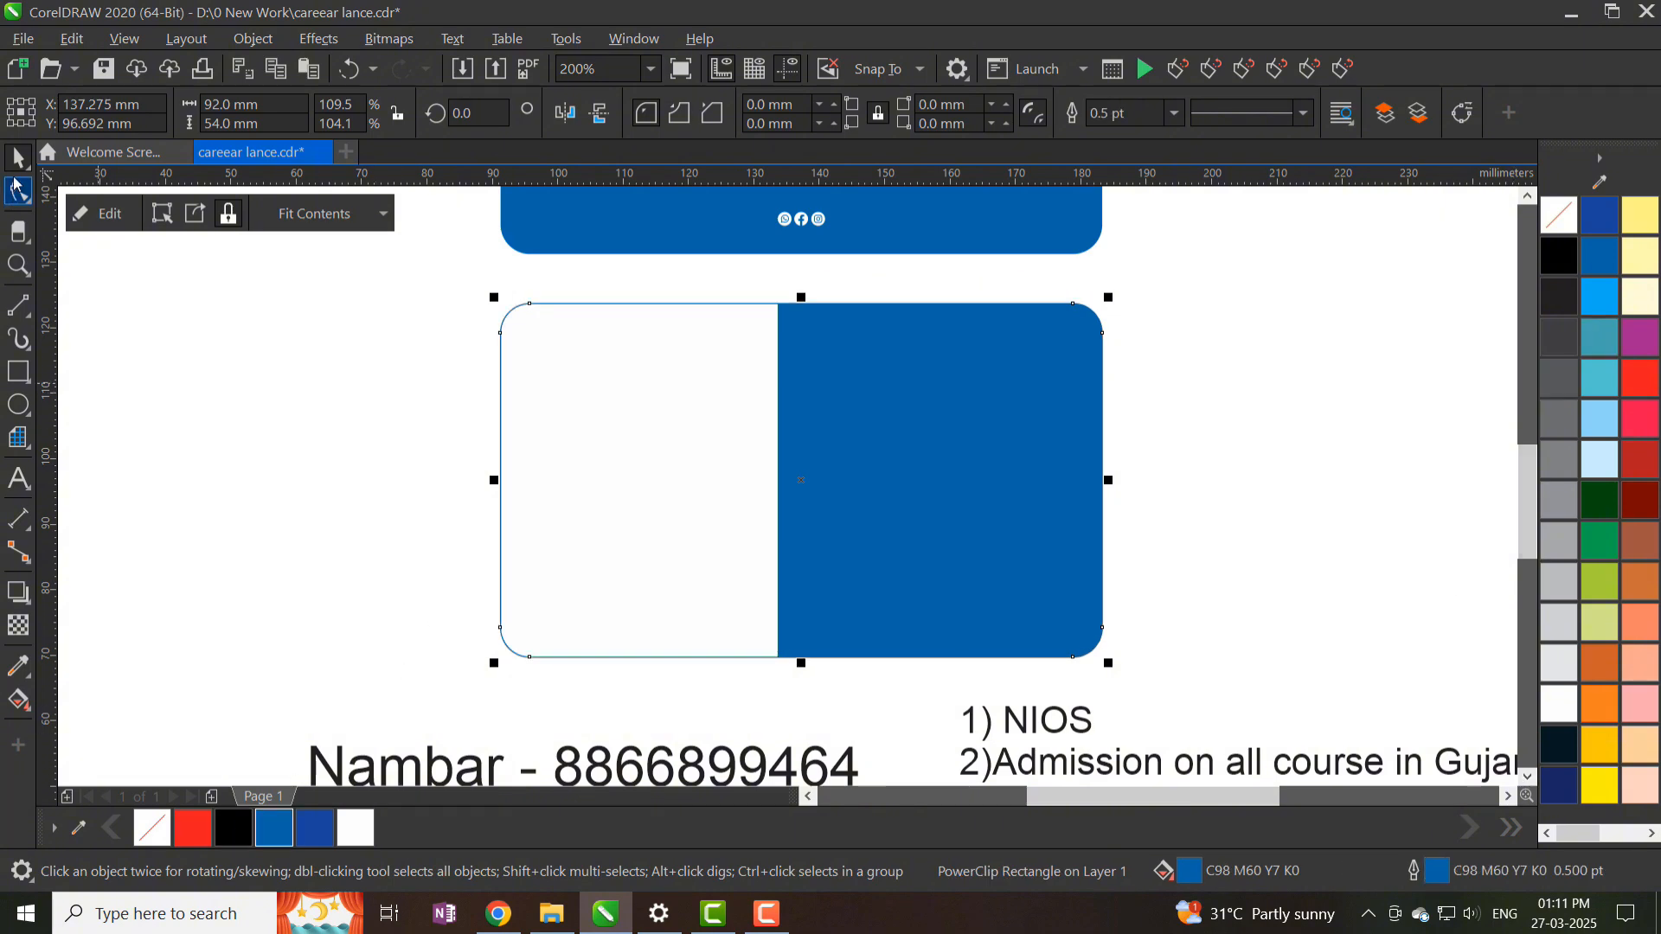
scroll(566, 424, down, 2)
- Move the numbered services list onto the back card and shrink it to fit
drag(770, 621, 584, 443)
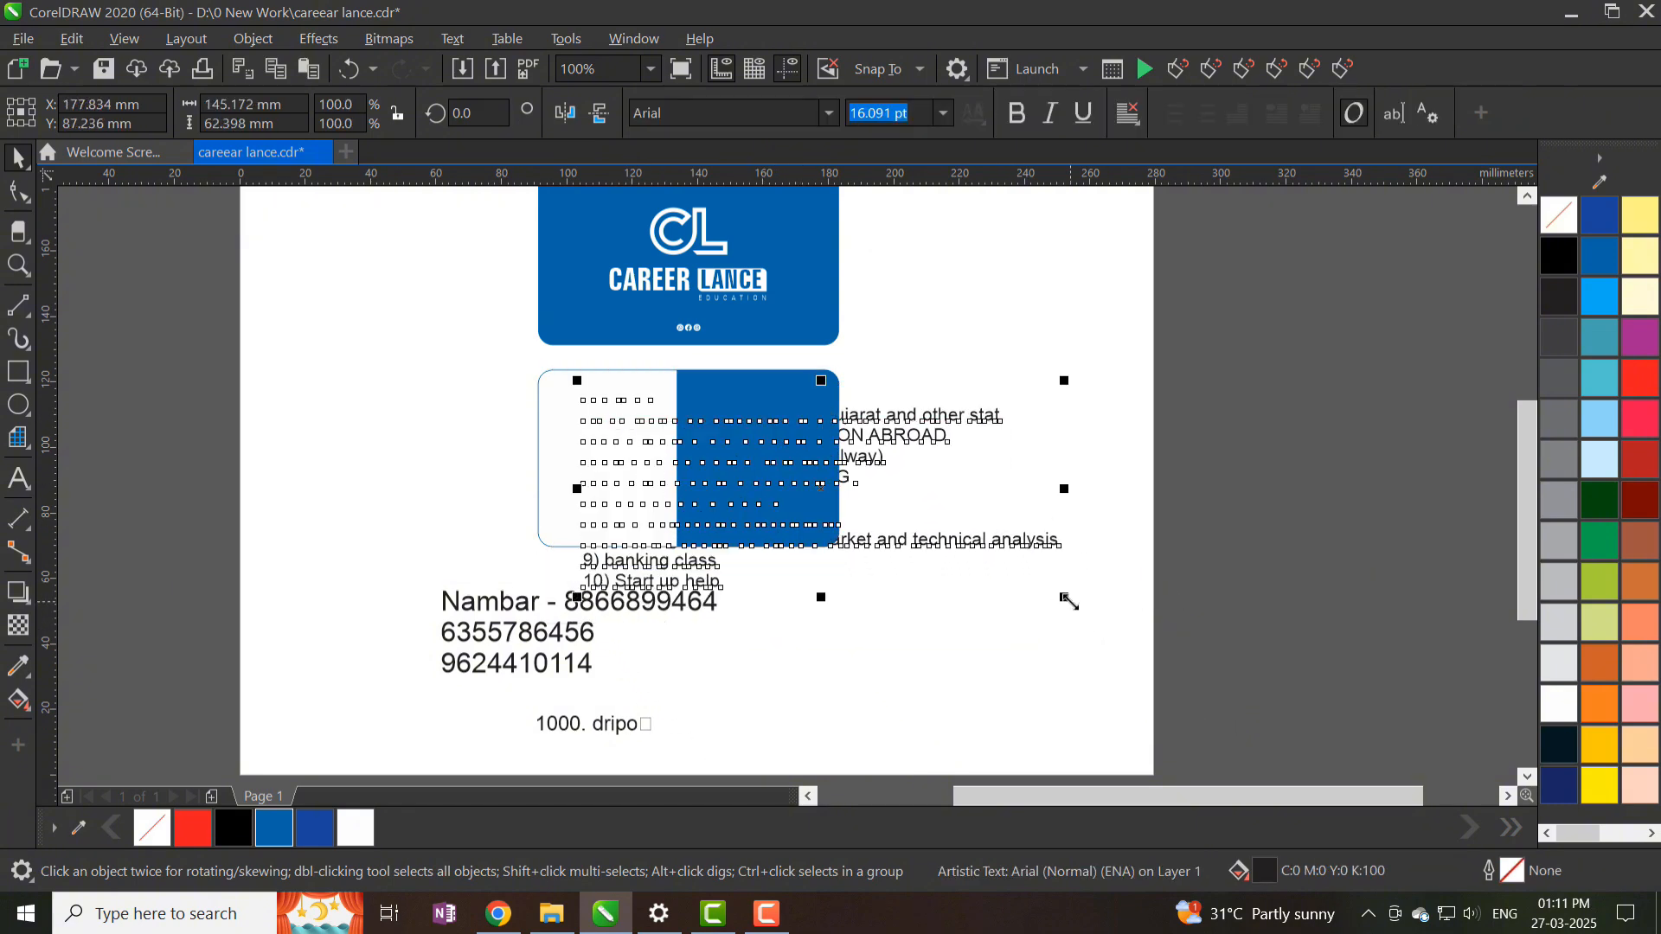
drag(1069, 601, 809, 485)
scroll(658, 425, up, 2)
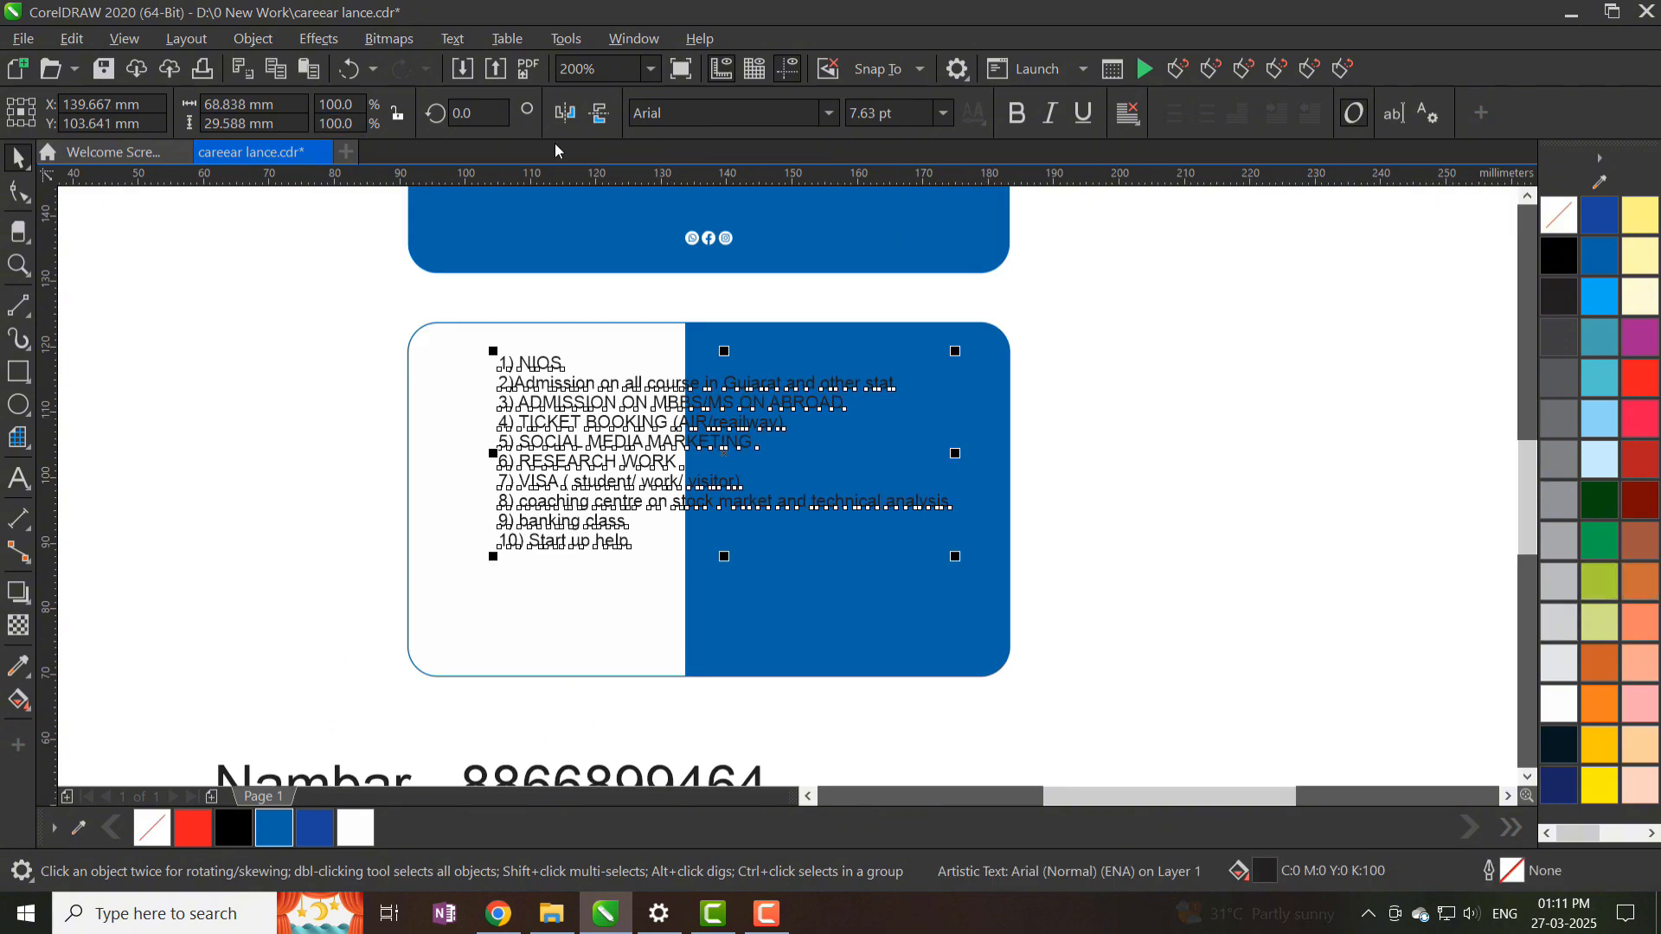
- Set the services list in Zurich Cn BT and shift it onto the white half
click(829, 113)
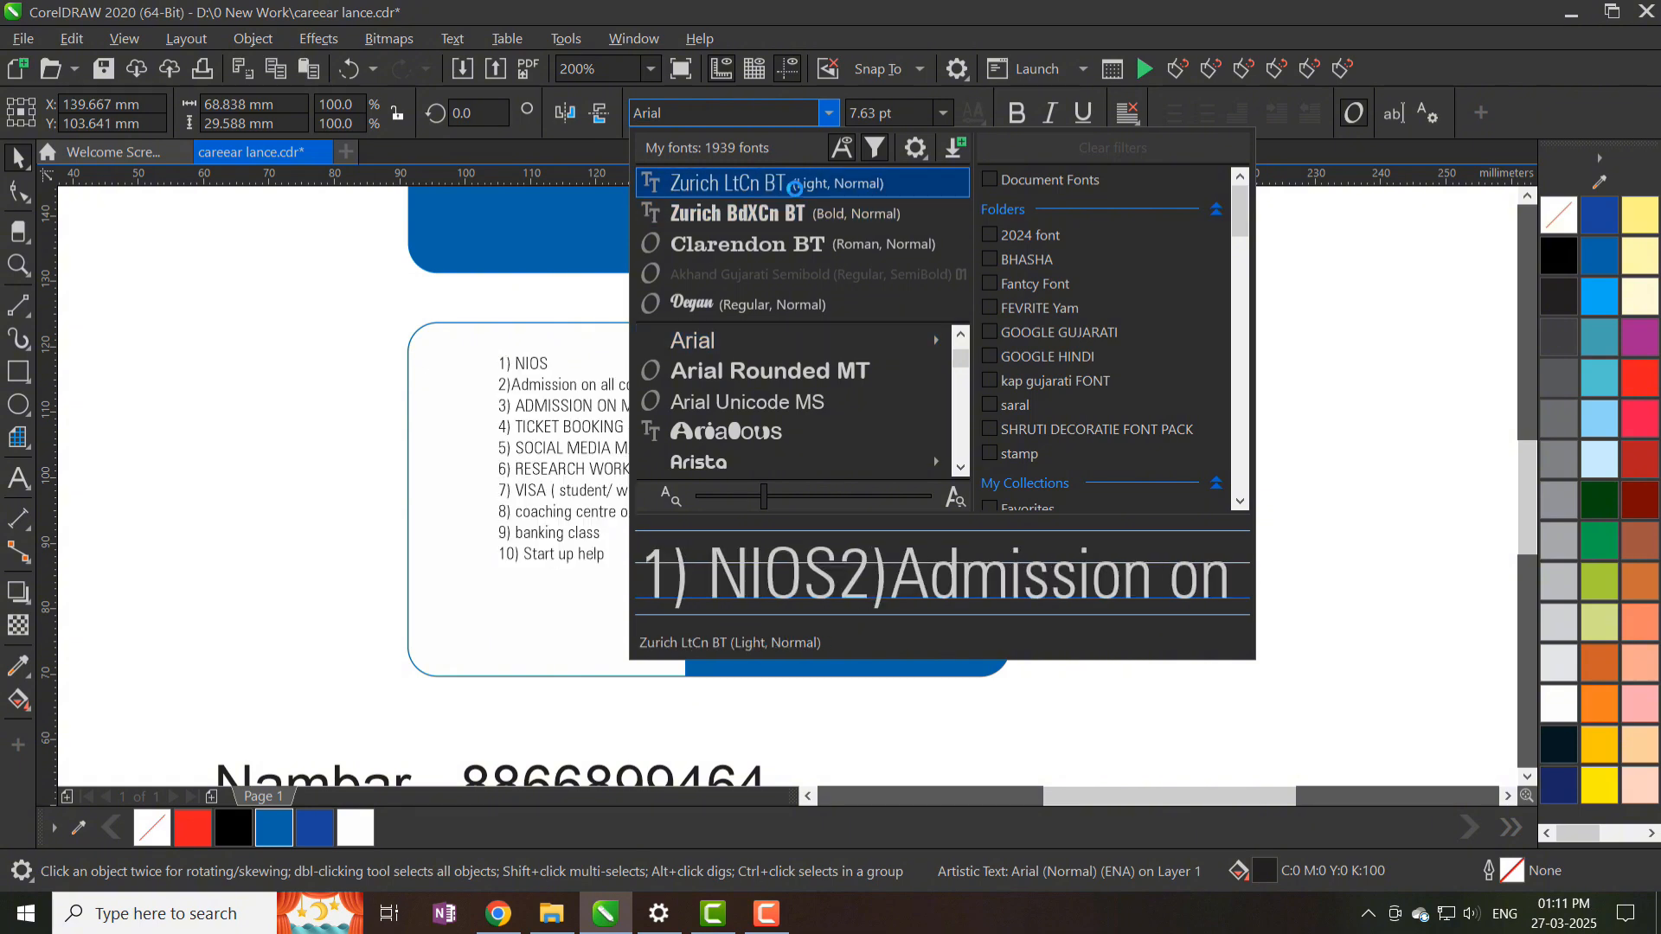
mouse_move(820, 324)
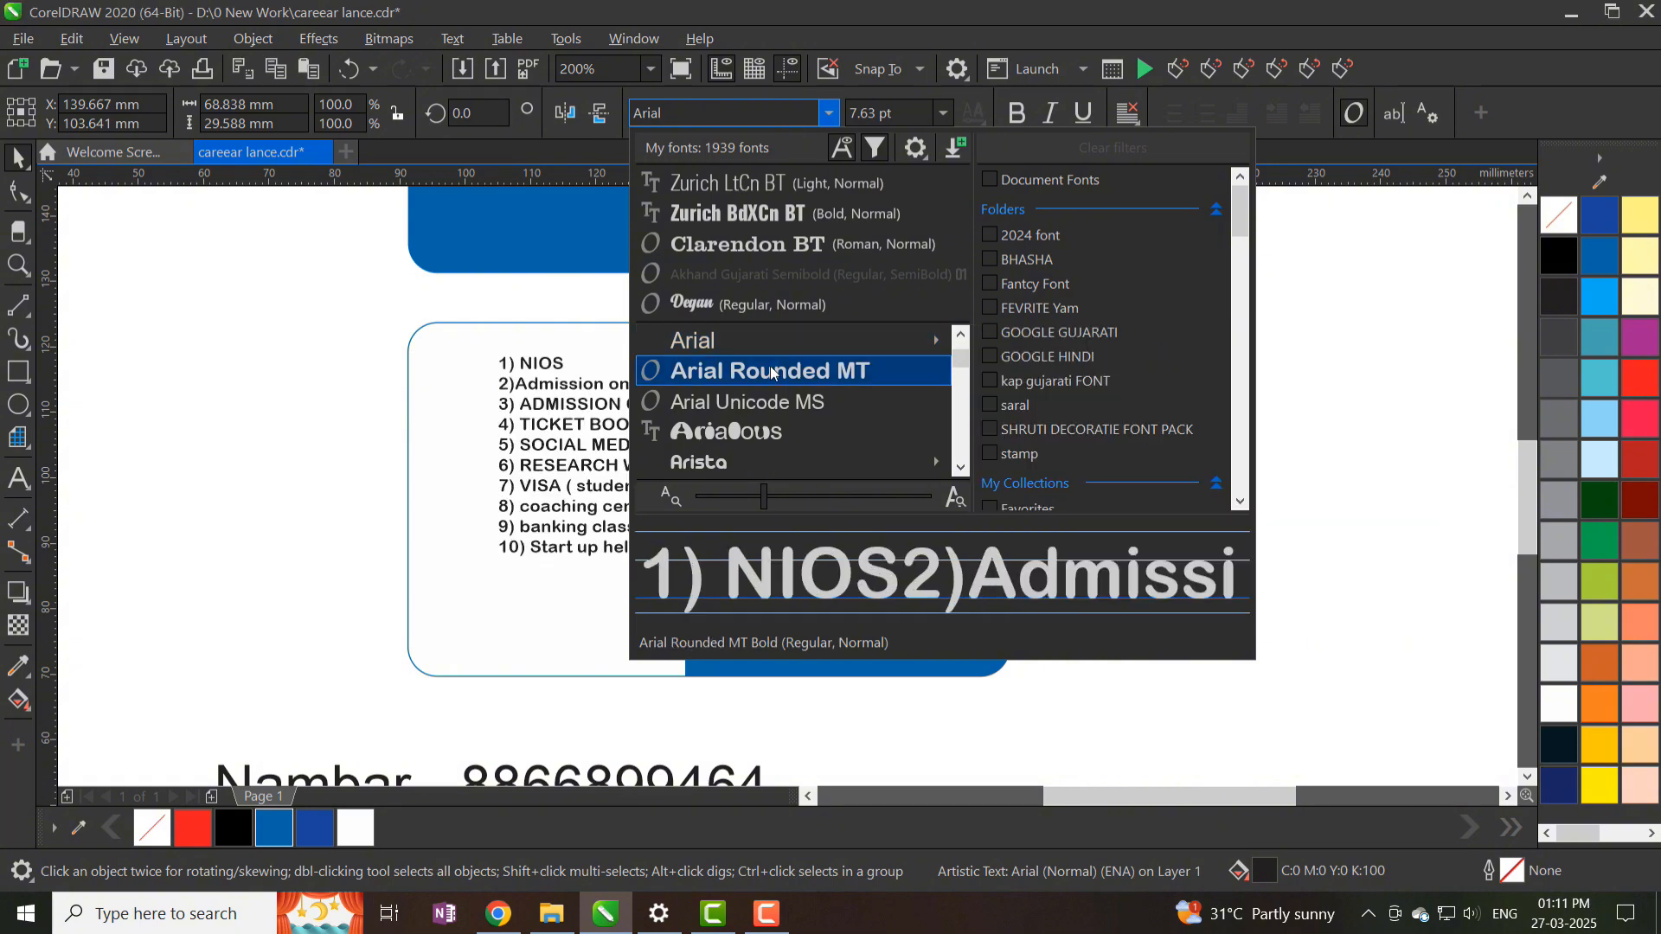
scroll(761, 374, down, 15)
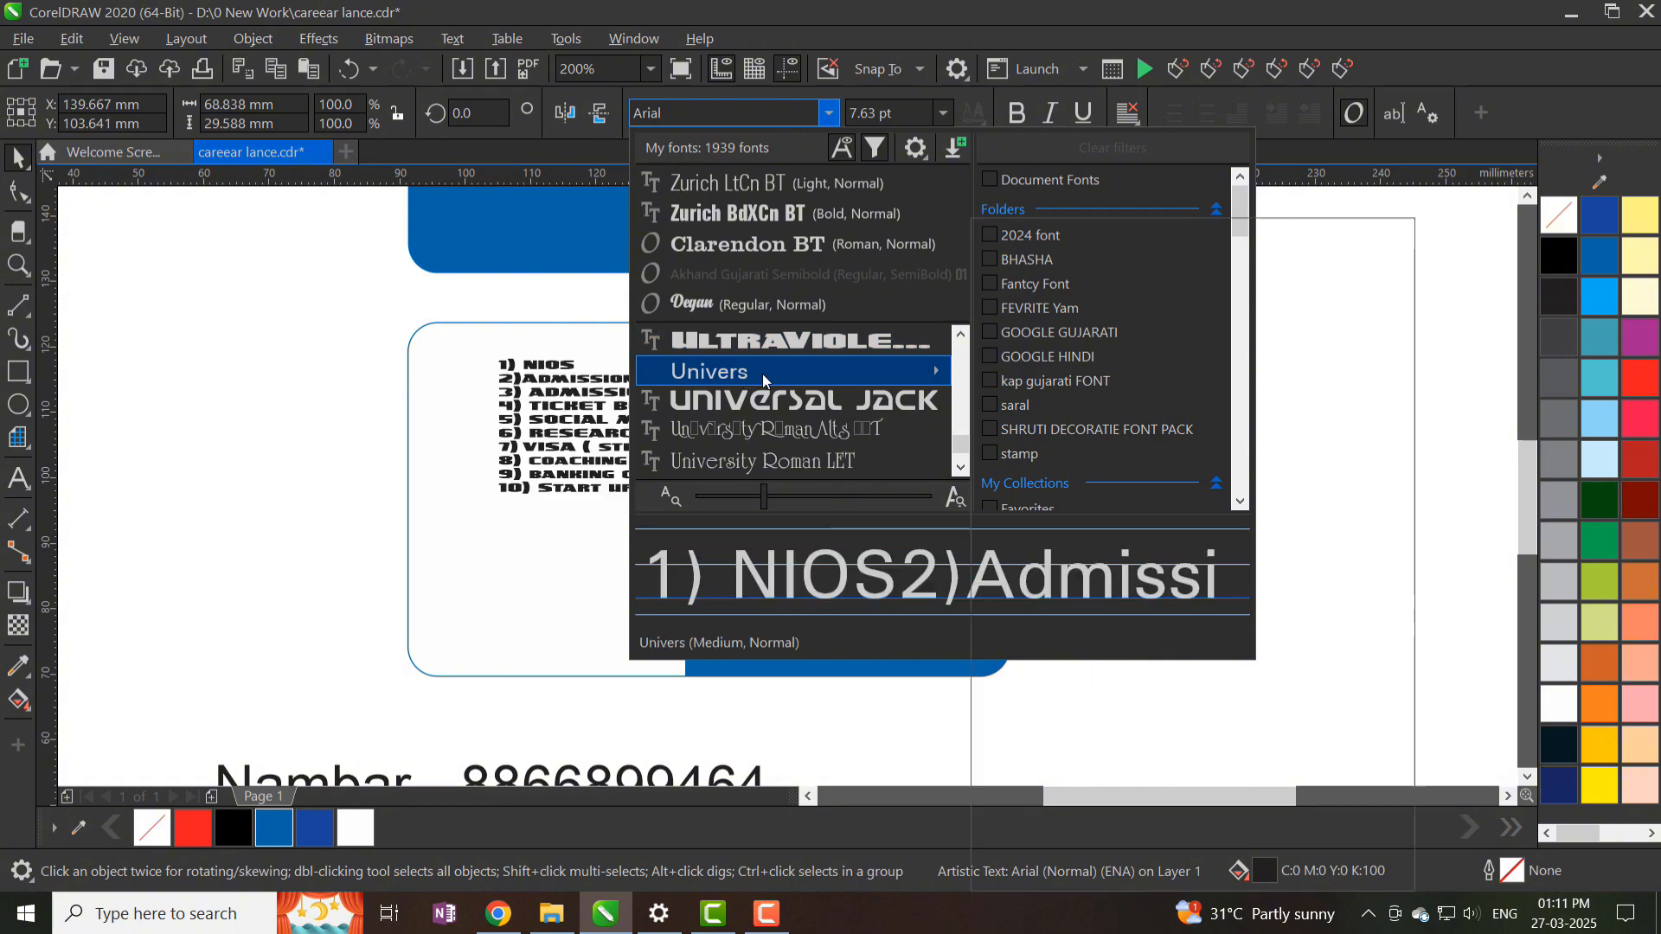
mouse_move(761, 462)
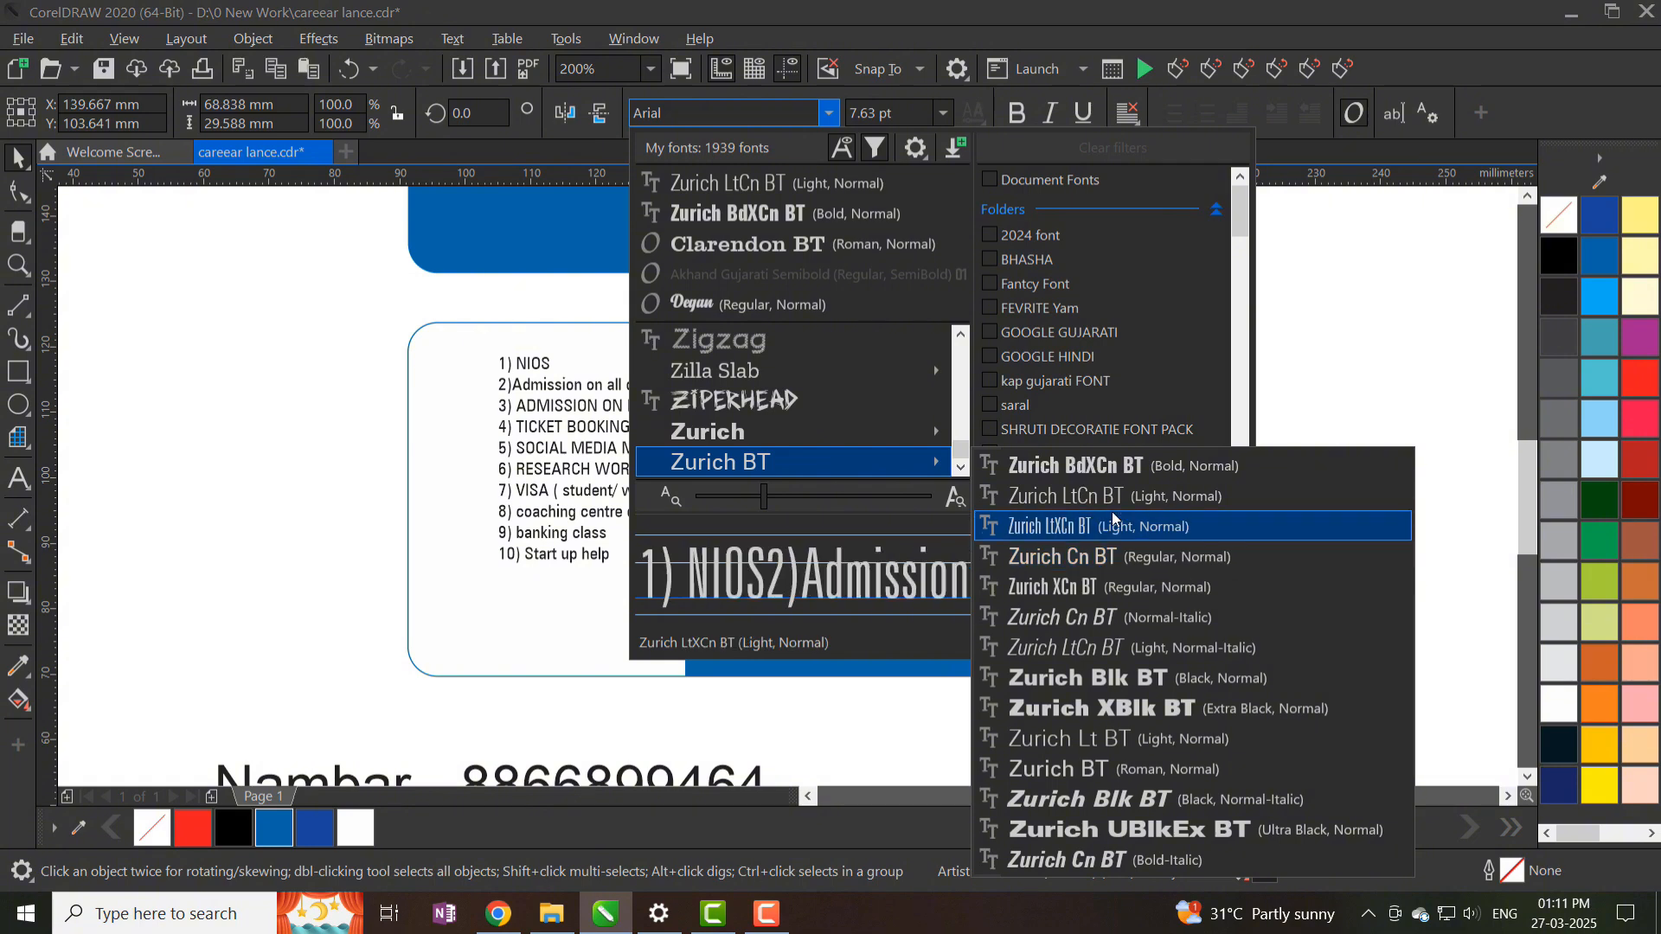
key(XF86AudioLowerVolume)
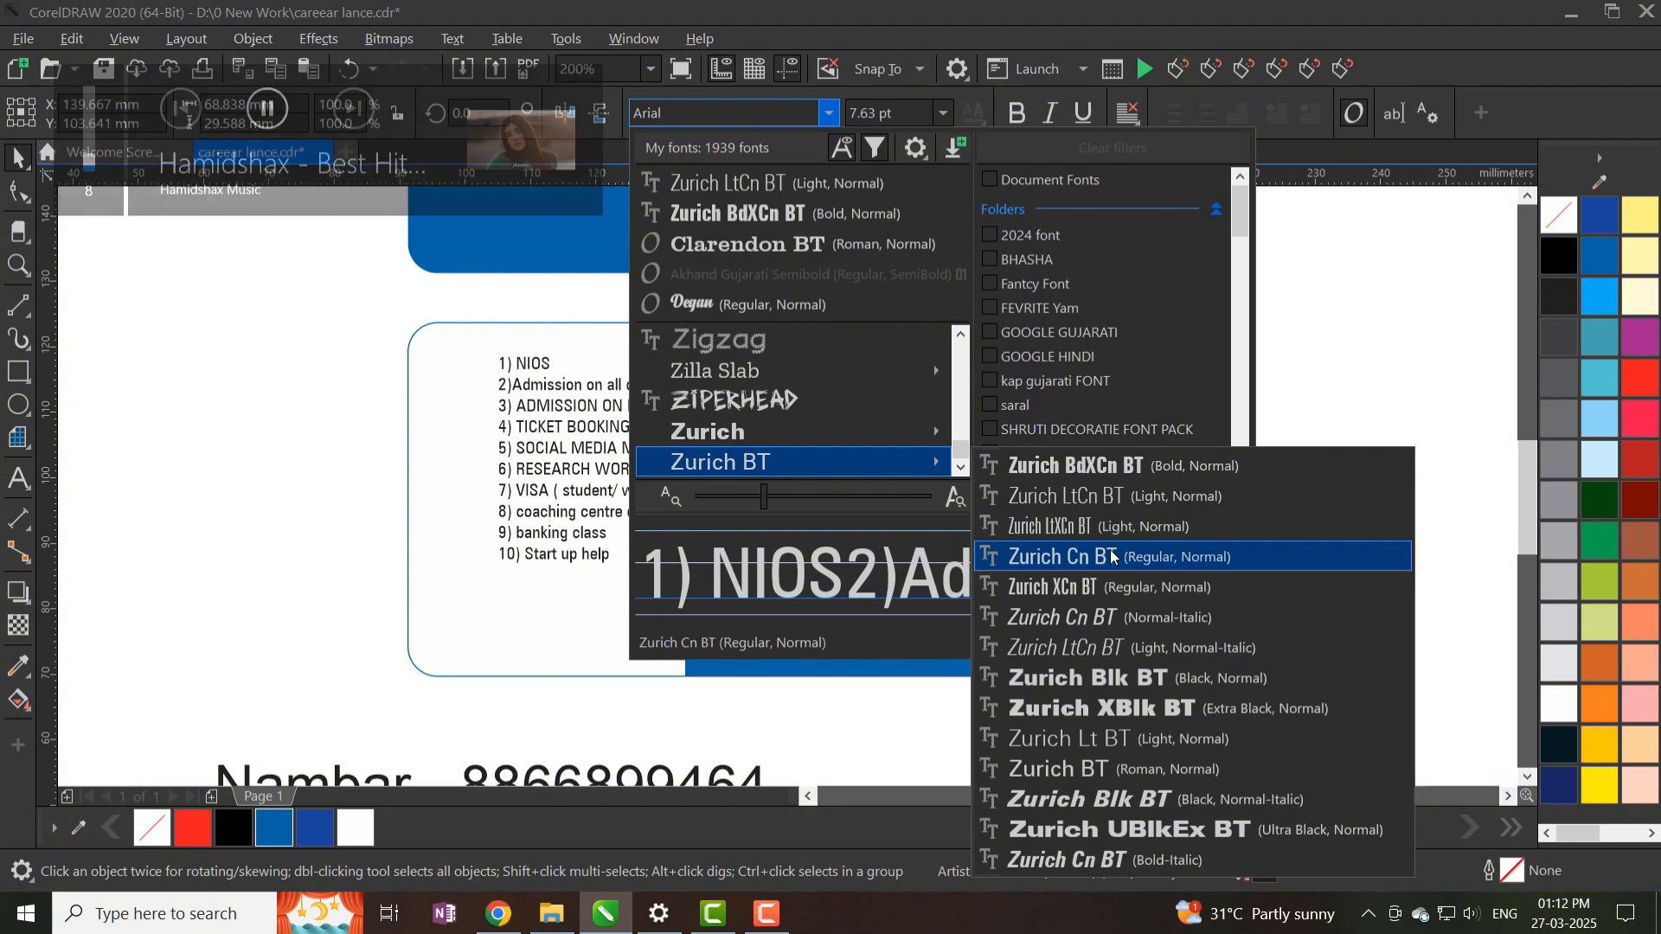
click(1114, 556)
drag(604, 487, 543, 480)
- Delete the number prefixes from the services list lines
scroll(517, 362, up, 1)
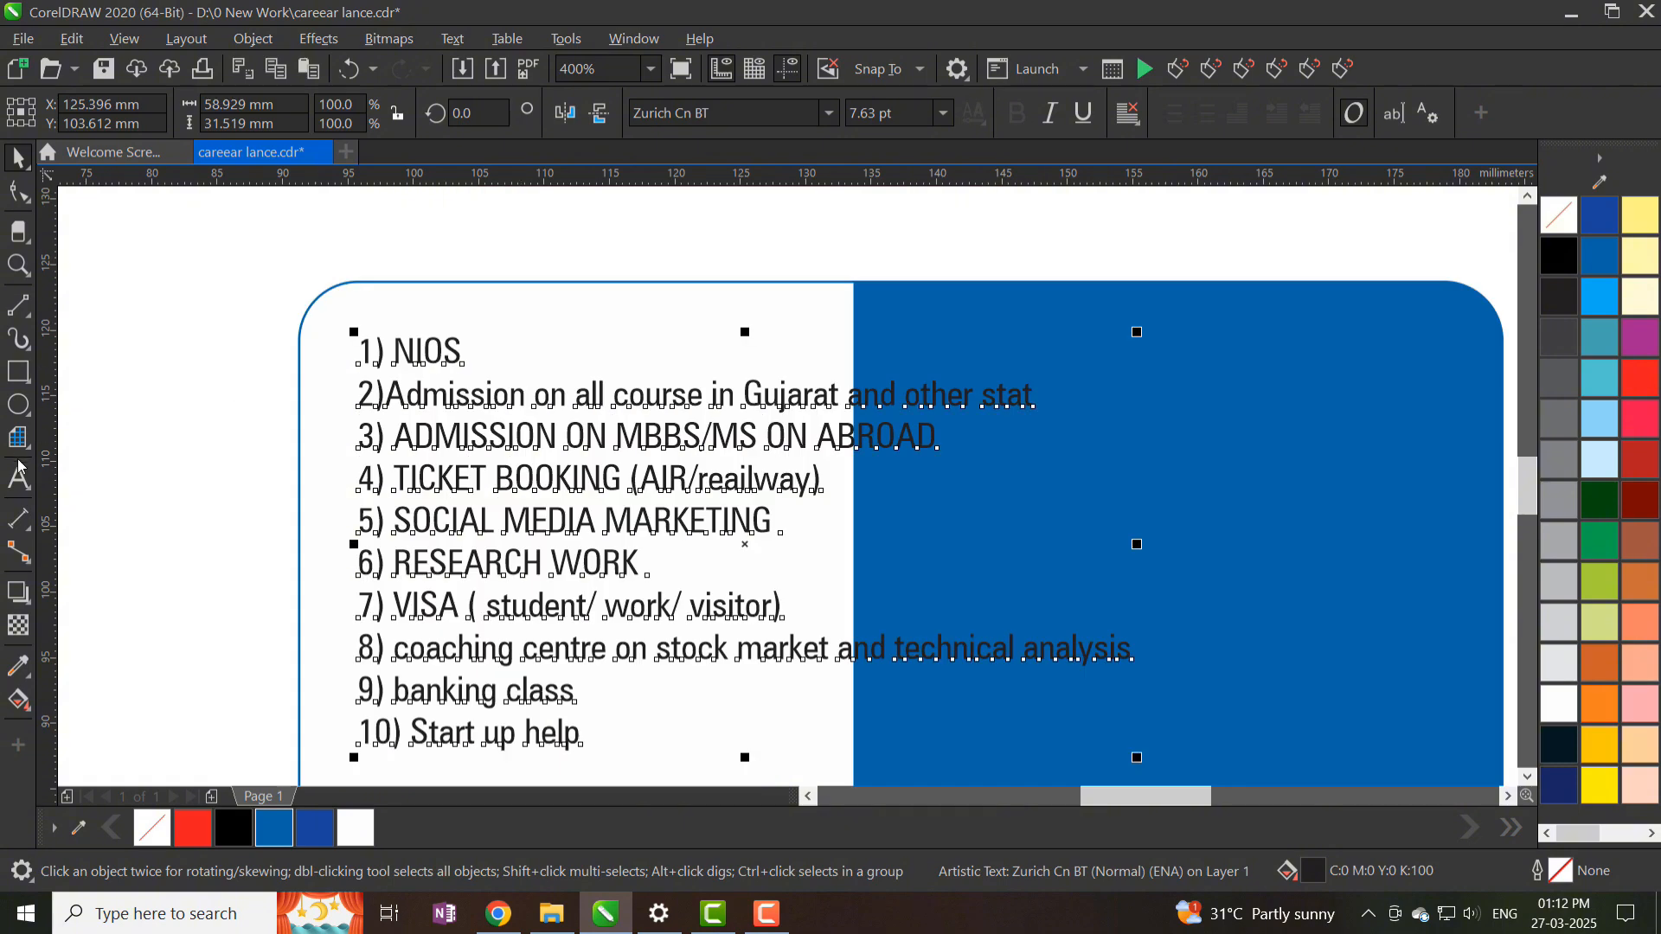
click(19, 479)
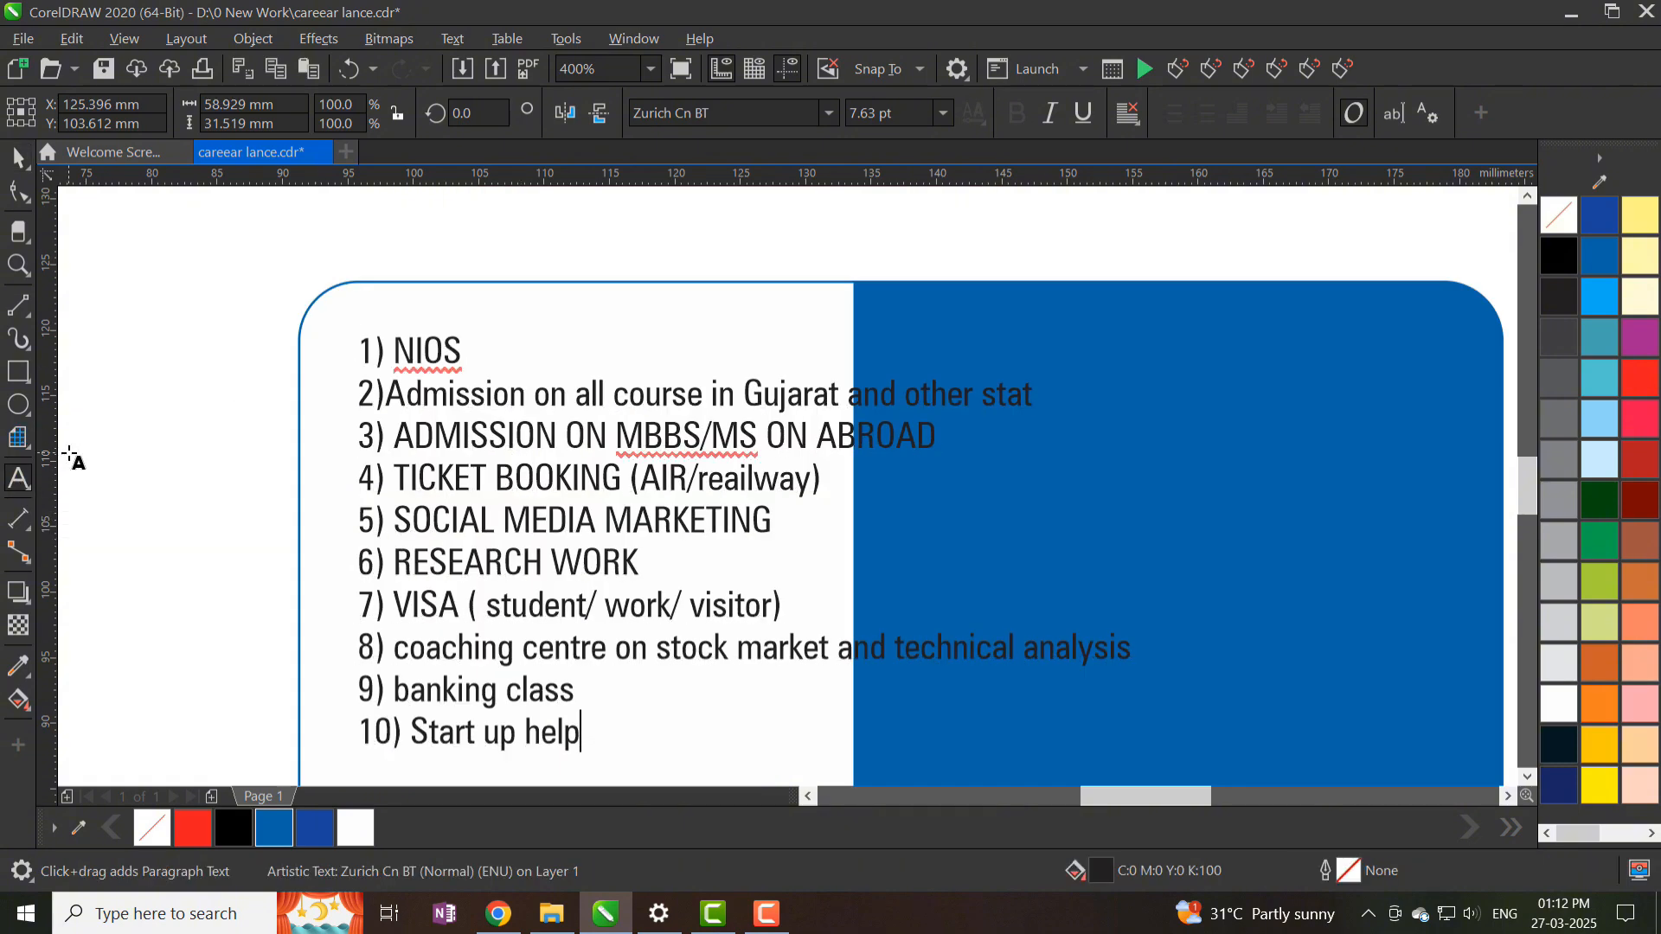
drag(394, 351, 349, 356)
key(Delete)
drag(386, 395, 345, 398)
key(Delete)
drag(394, 437, 348, 485)
key(Delete)
key(Delete)
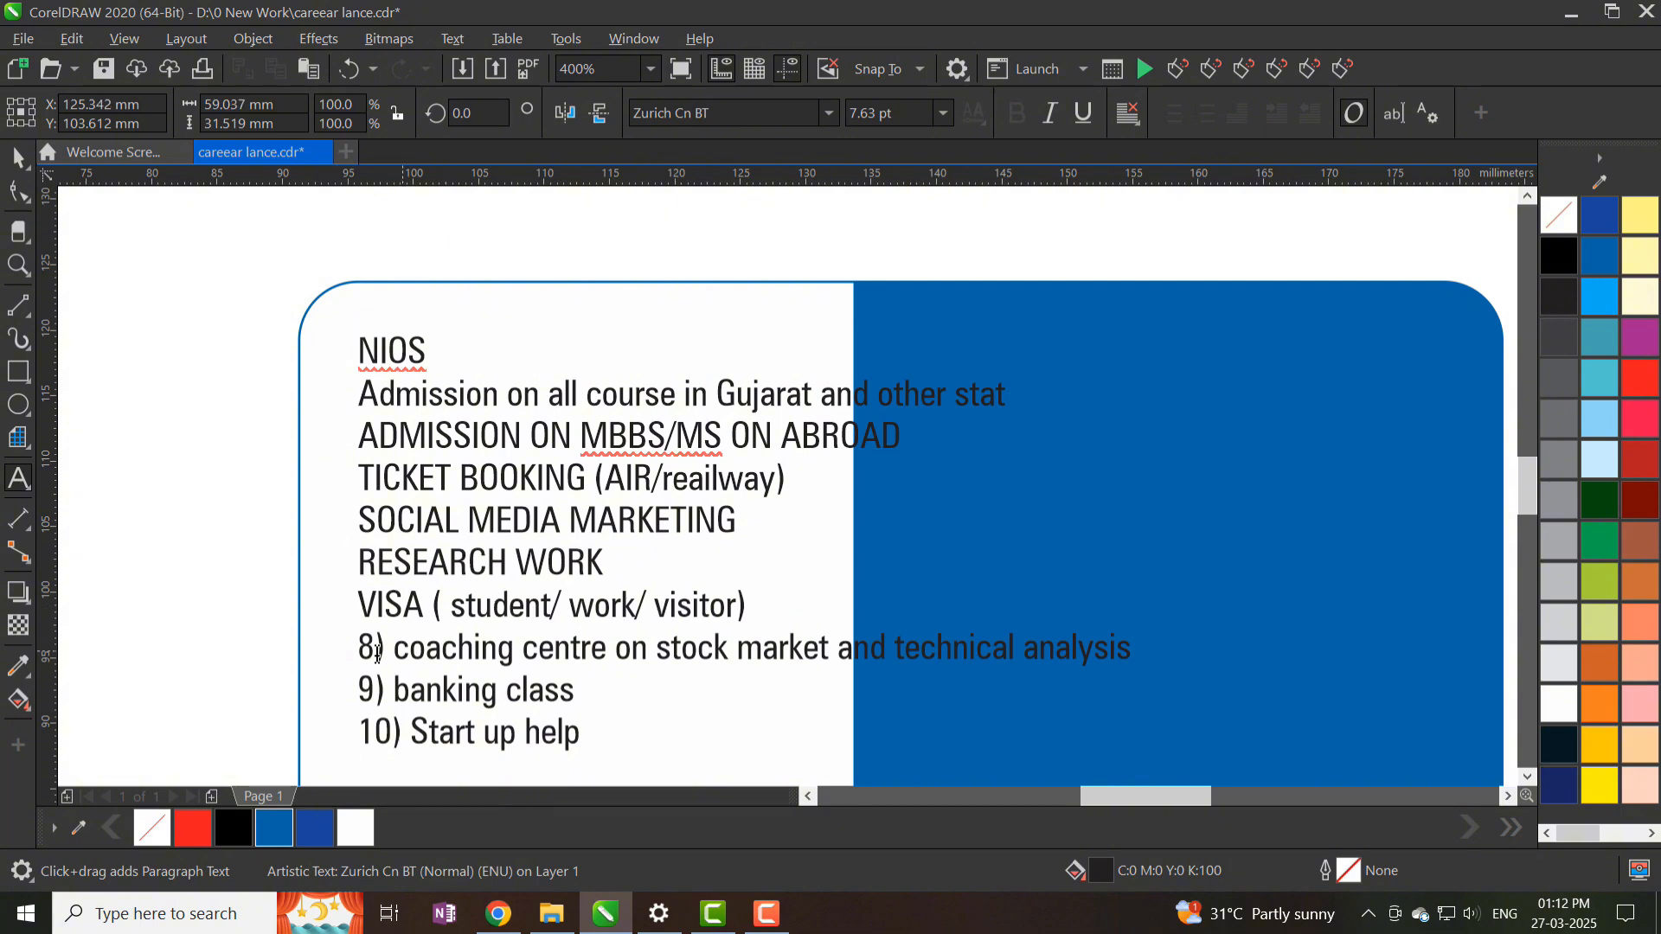
- Change the whole services list to Title Case
key(ctrl+a)
key(shift+F3)
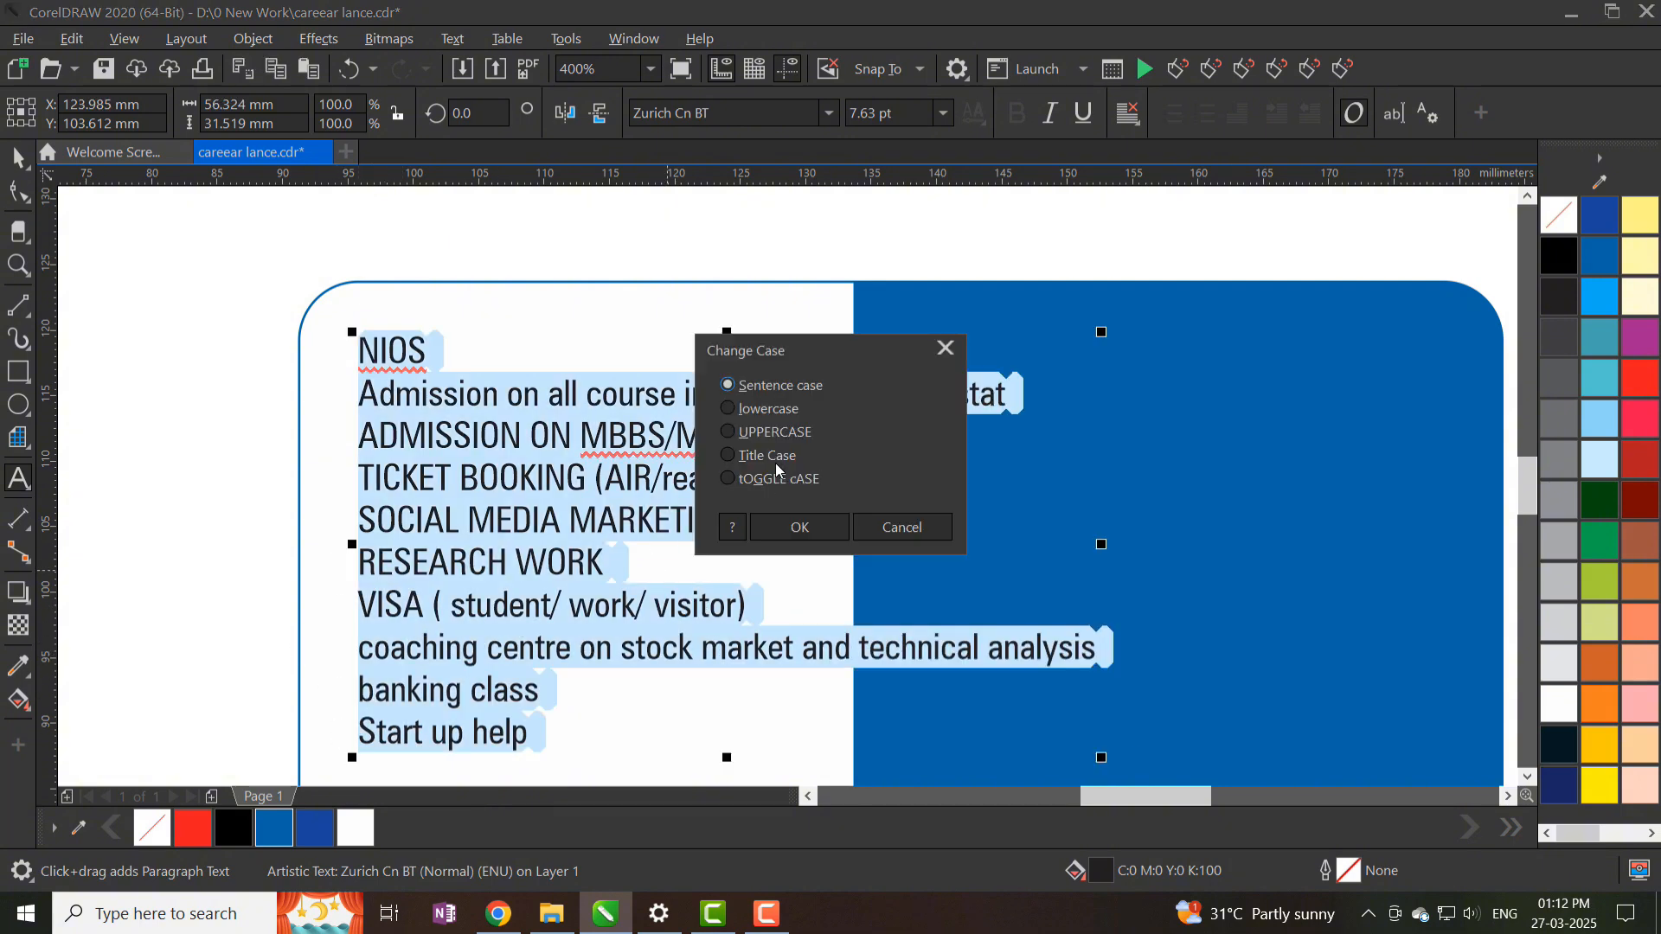
click(775, 464)
click(790, 527)
- Replace 'And' with '&' and move '& Technical Analysis' onto its own line
click(545, 606)
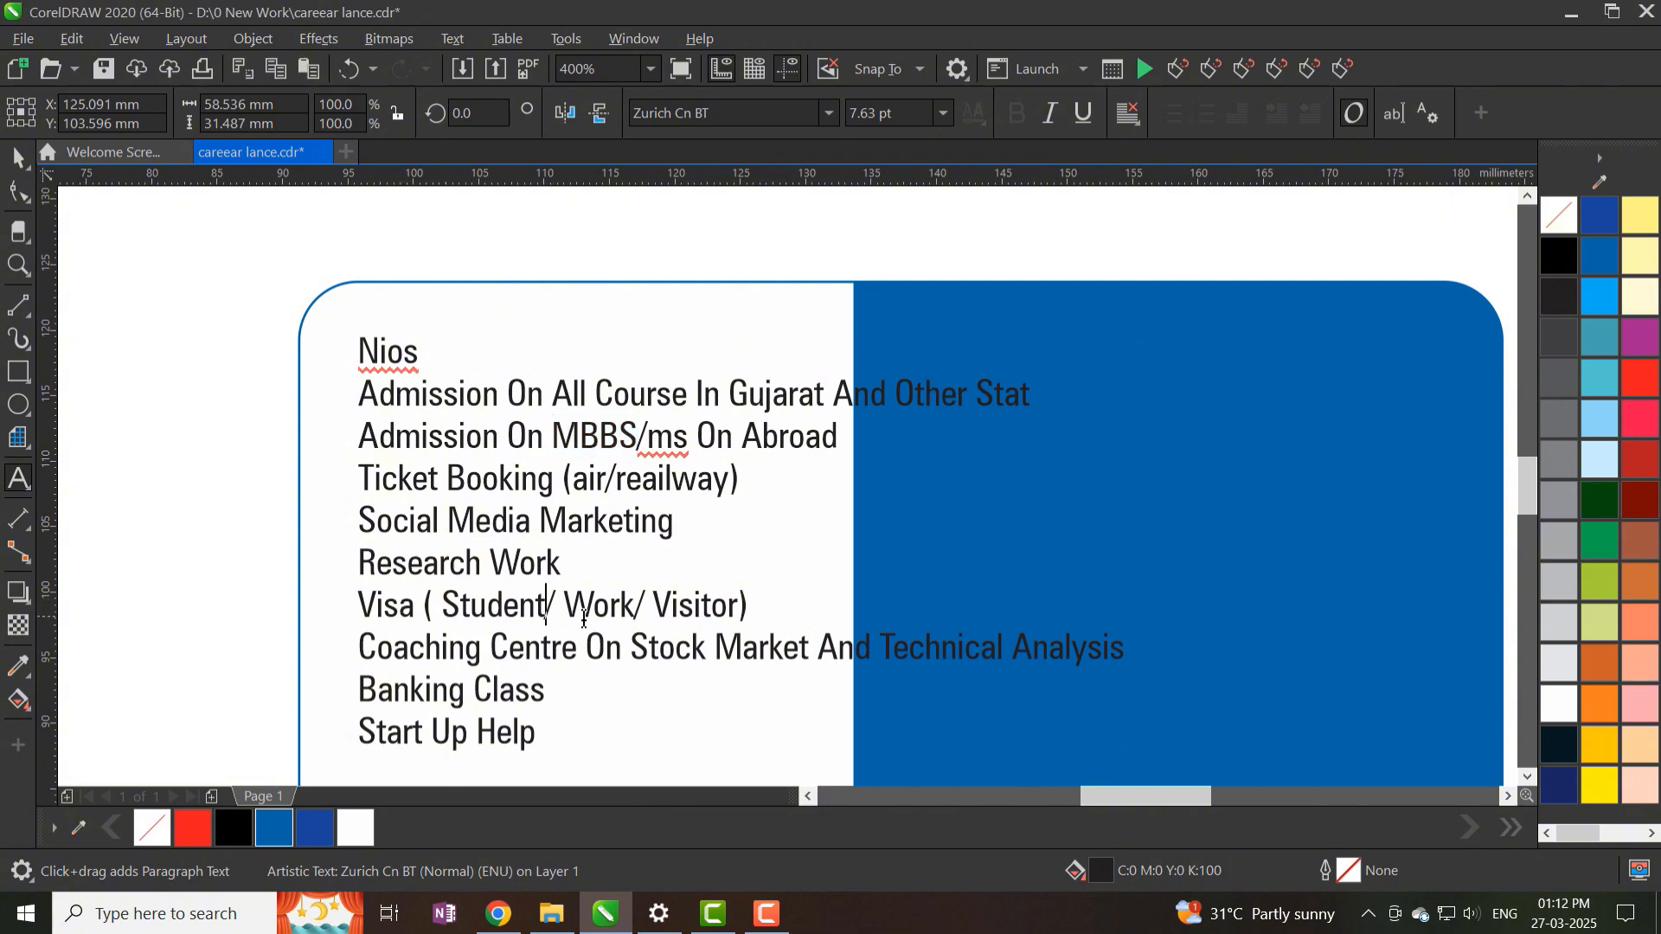
click(671, 561)
scroll(703, 621, up, 1)
click(768, 585)
scroll(715, 507, down, 1)
drag(845, 547, 886, 555)
text(&)
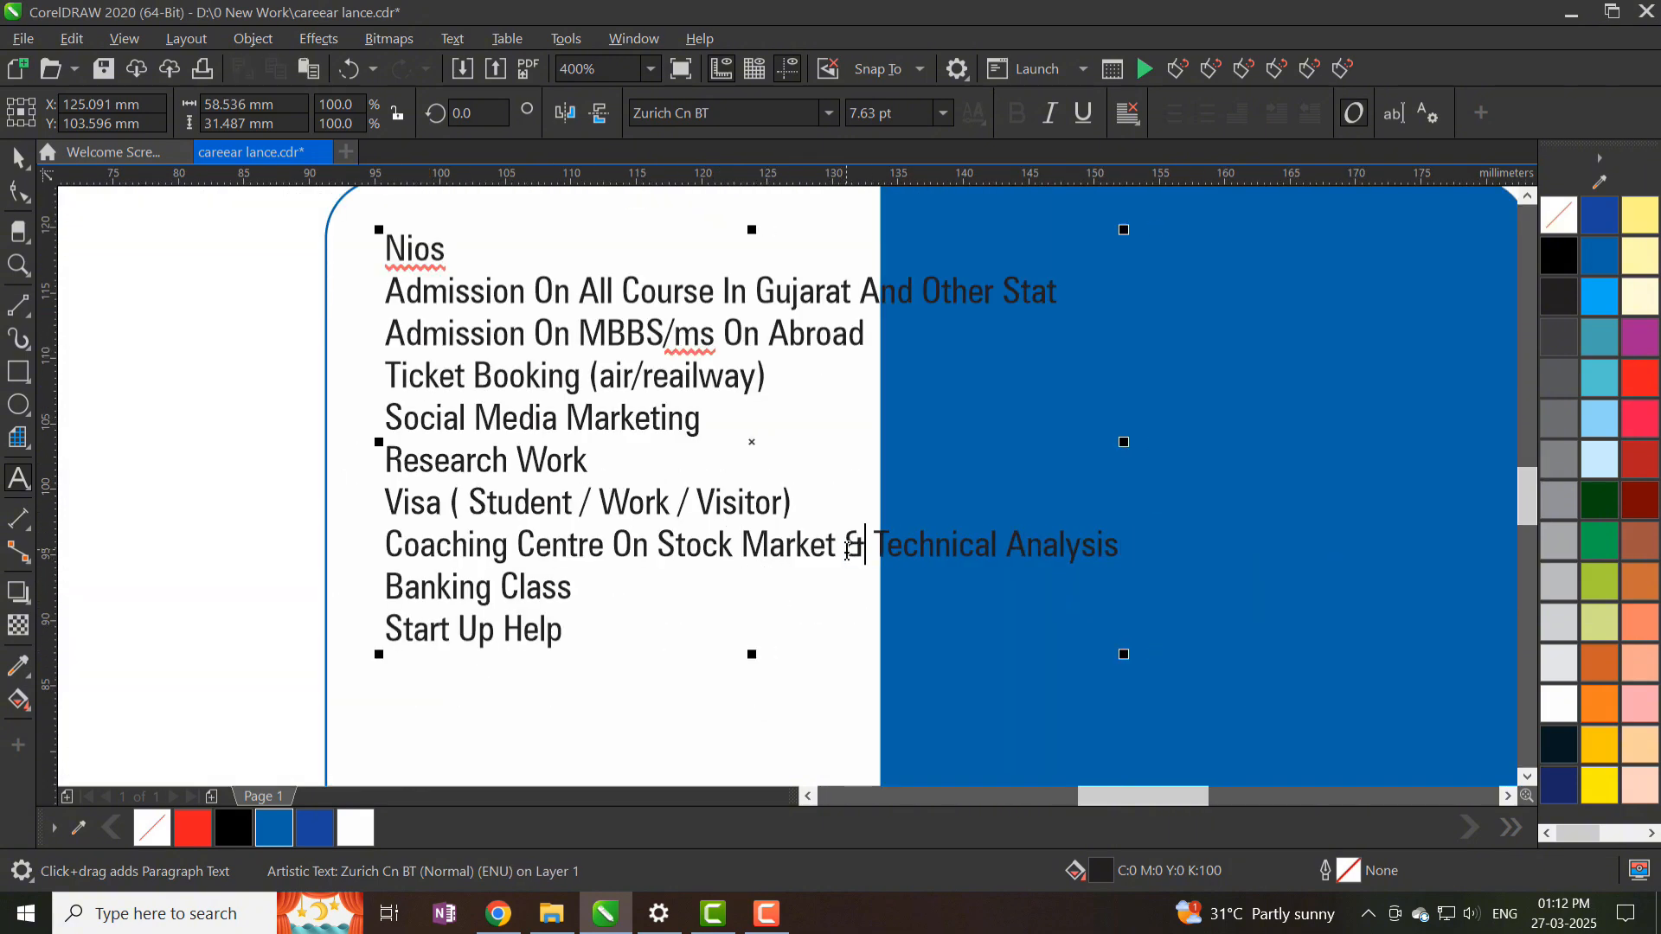
key(Left)
key(Return)
- Break the line before 'Gujarat And Other Stat' and correct 'MBBS/ms' to 'MBBS/Ms'
click(751, 296)
key(Return)
drag(673, 377, 697, 377)
text(M)
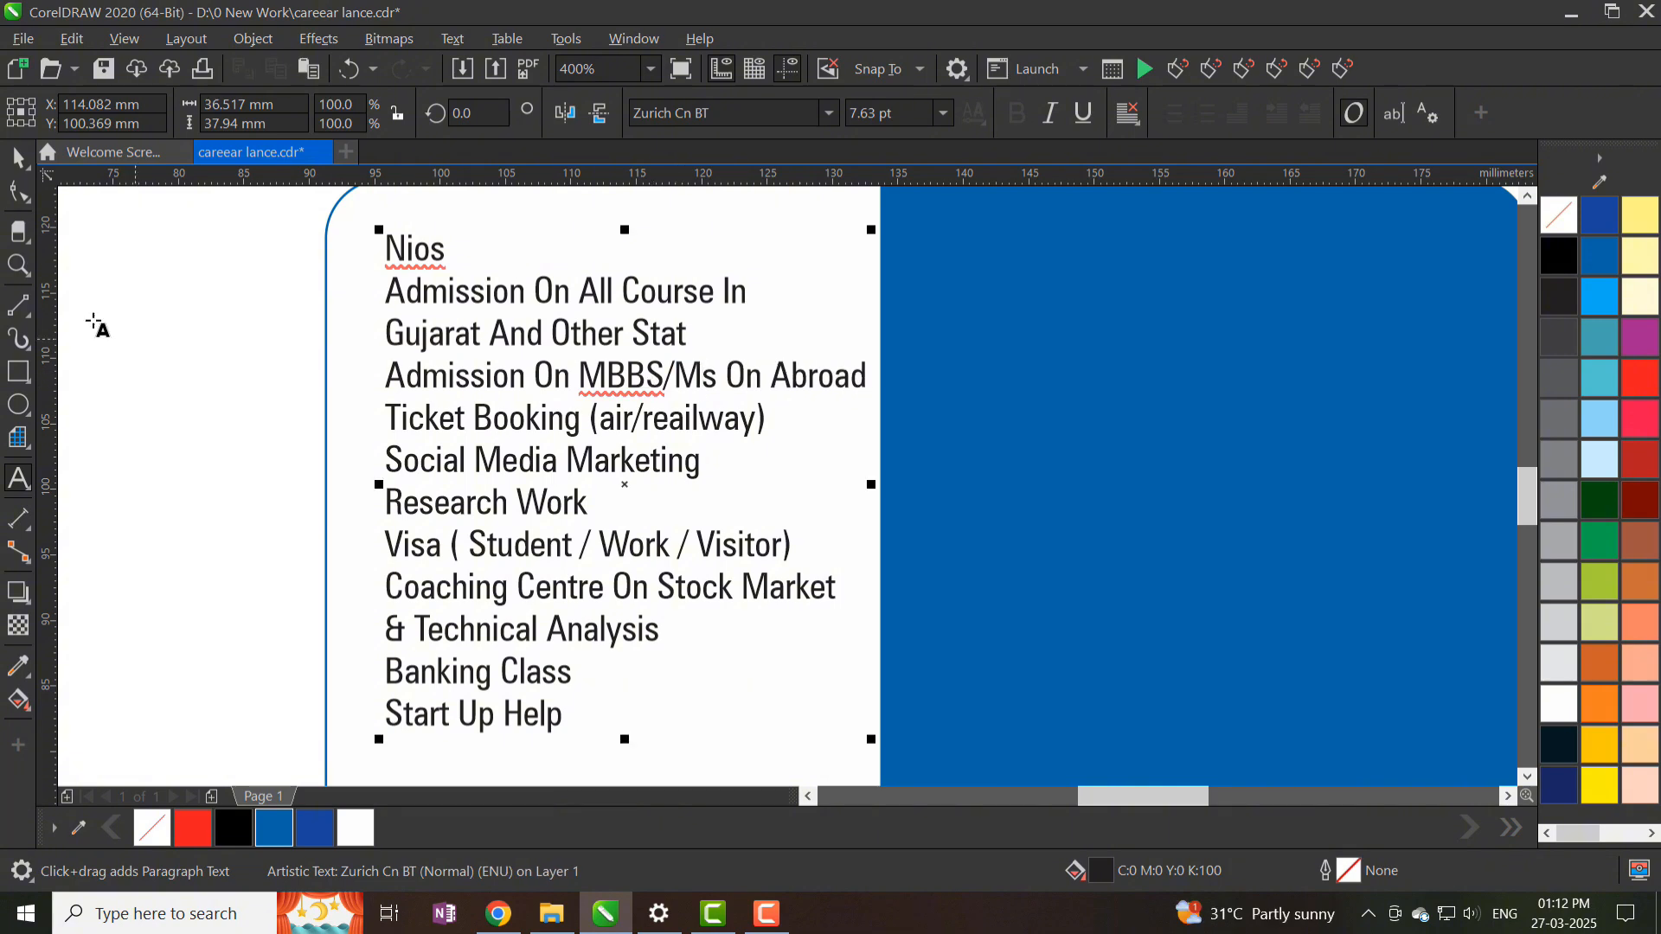
- Change 'Nios' to uppercase NIOS and shift the text block down and right
drag(447, 251, 385, 251)
key(shift+F3)
click(763, 430)
click(796, 527)
key(ctrl+space)
scroll(566, 467, down, 1)
drag(568, 381, 476, 398)
- Add an uppercase 'OUR SERVICES' heading above the NIOS line
double_click(481, 395)
scroll(482, 398, up, 2)
text(our services)
key(Return)
key(shift+F3)
click(763, 431)
- Set the OUR SERVICES heading in the bold condensed Zurich BdXCn BT font
click(808, 527)
click(827, 113)
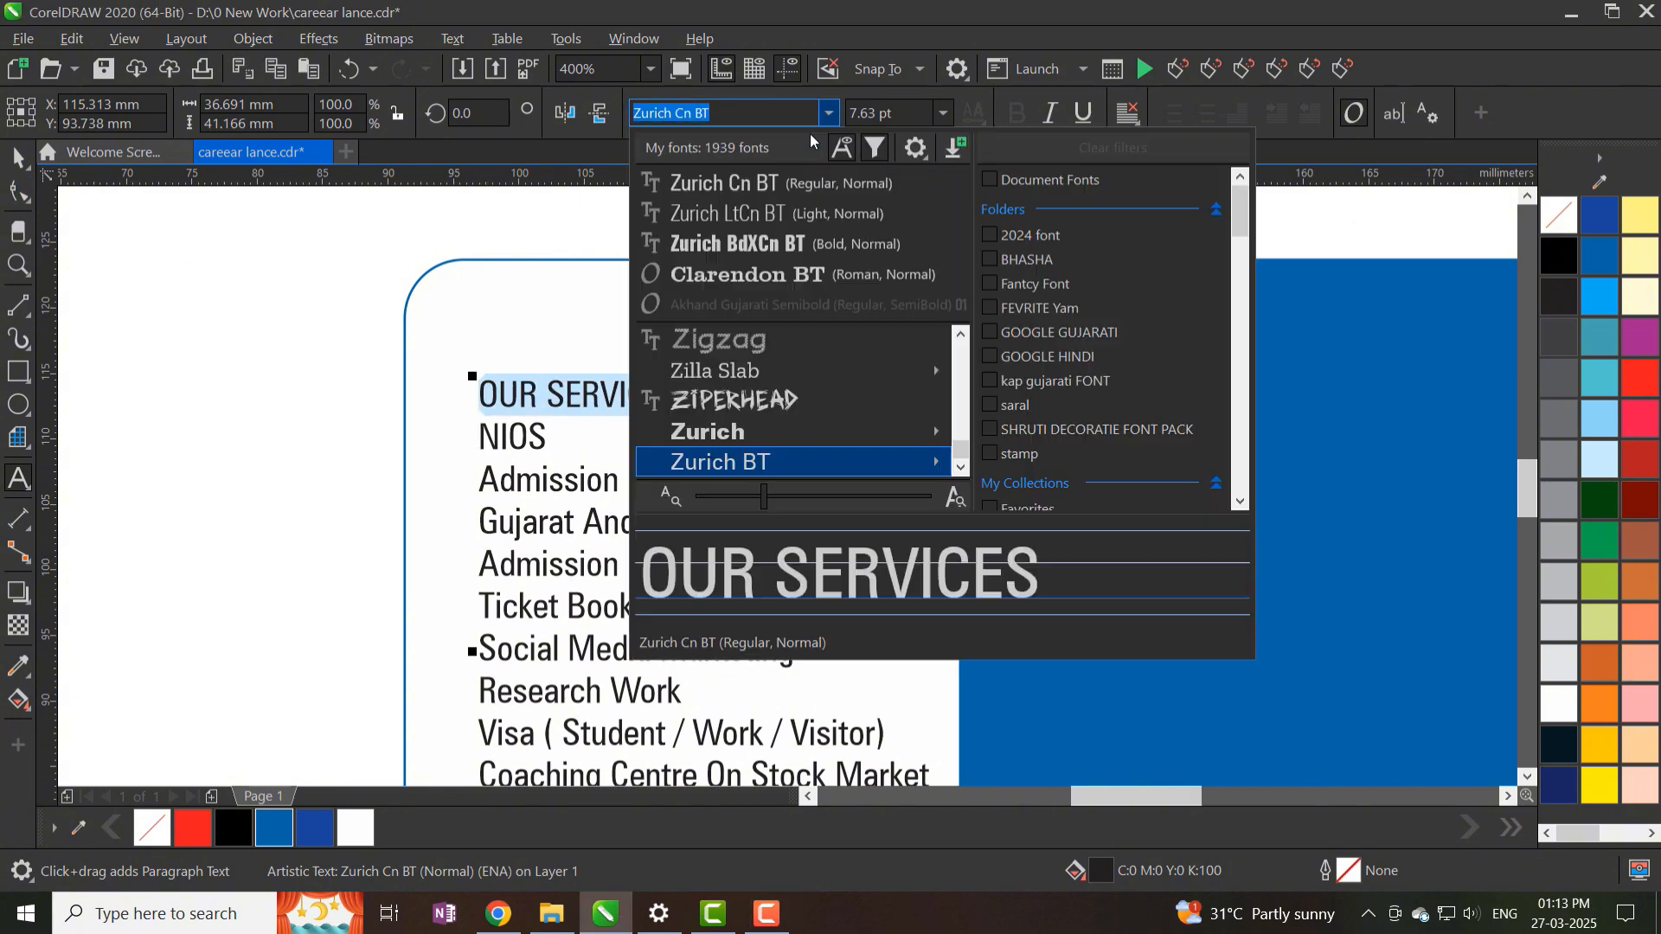
click(769, 245)
key(ctrl+space)
- Widen the white panel to the right and nudge the services text slightly right
scroll(559, 252, down, 2)
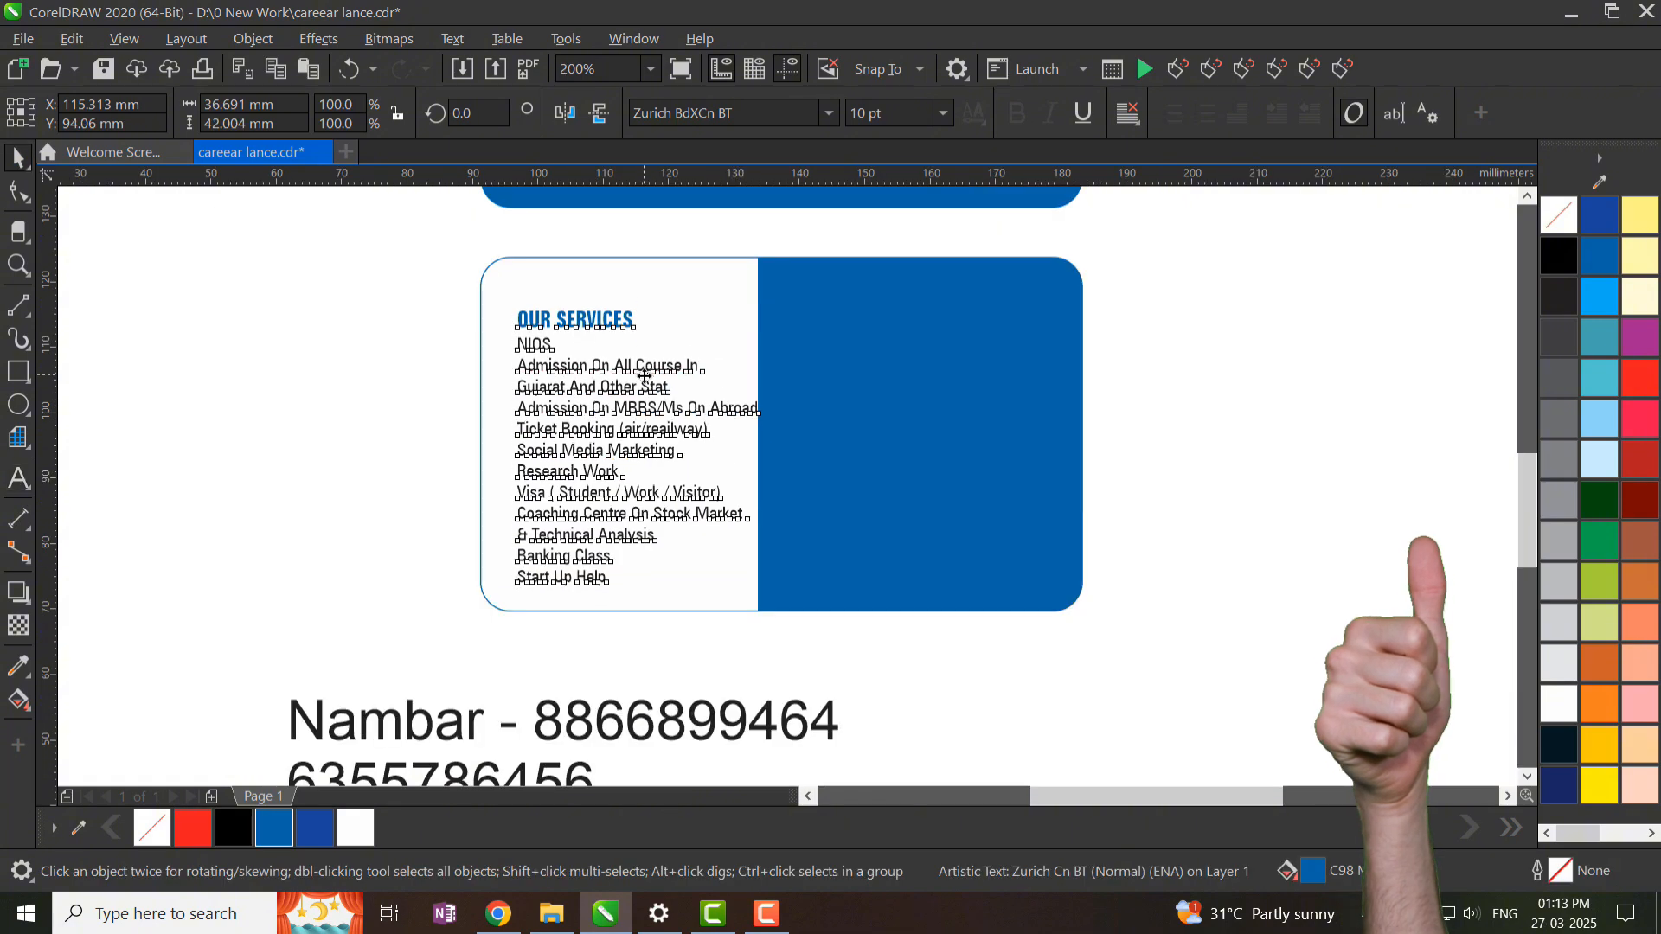
click(792, 463)
ctrl+click(742, 455)
drag(764, 434, 803, 435)
click(719, 505)
click(717, 501)
key(Right)
key(Right)
scroll(557, 274, up, 1)
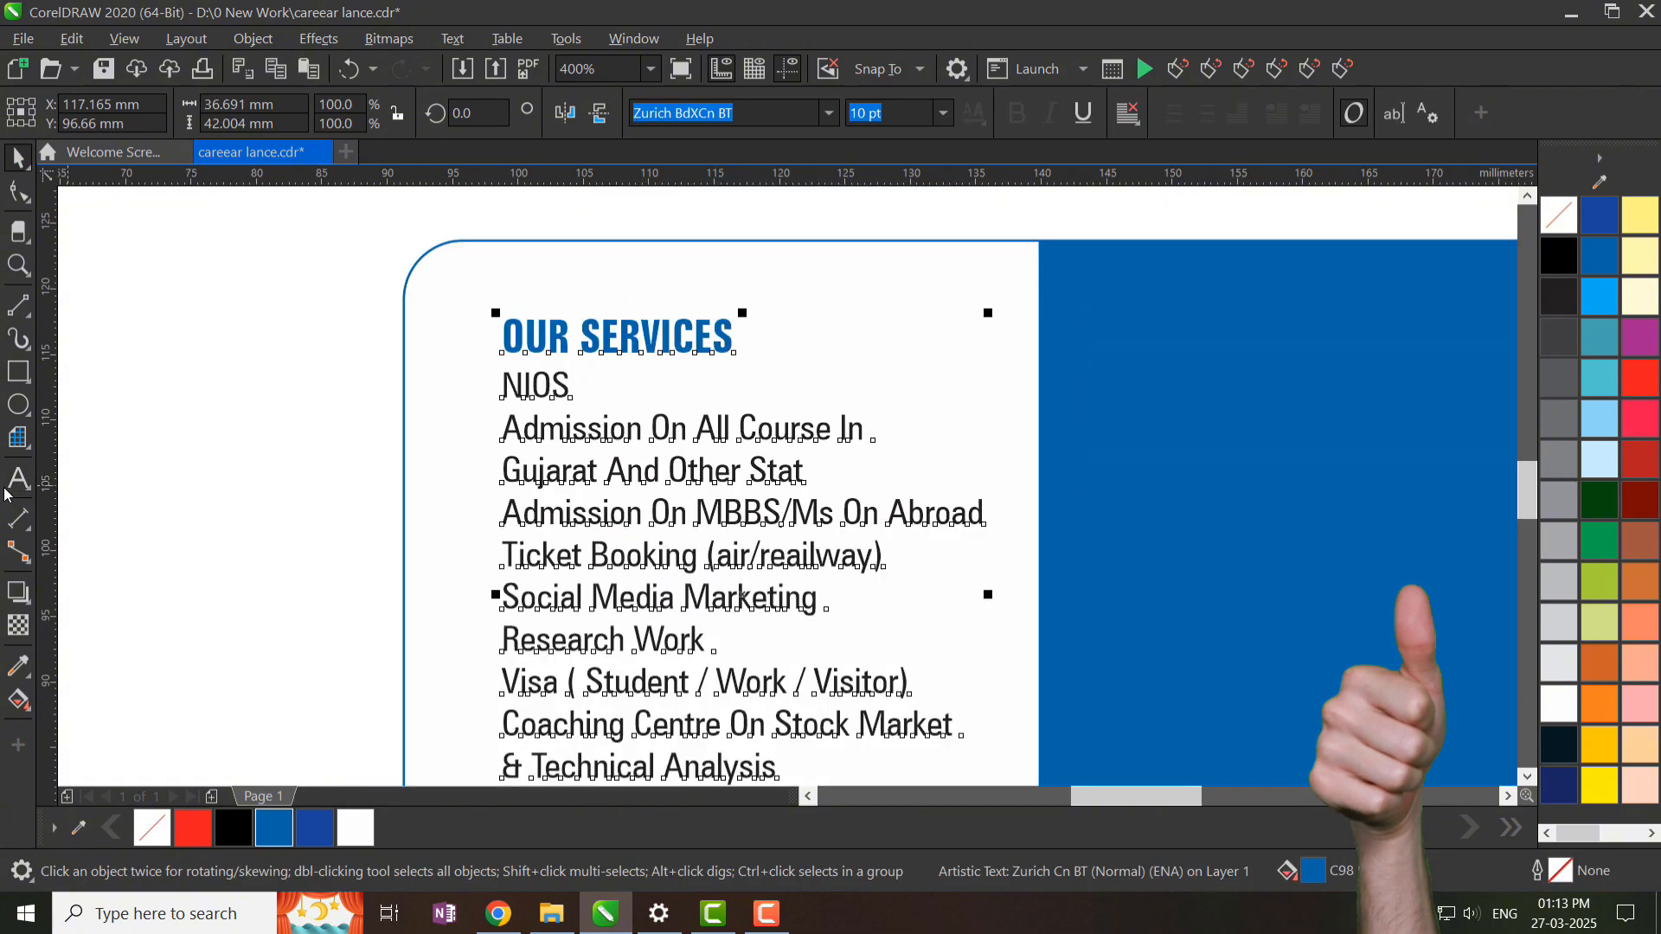
- Draw a small outline-free bullet circle left of the NIOS line
click(18, 373)
click(18, 404)
scroll(499, 327, up, 1)
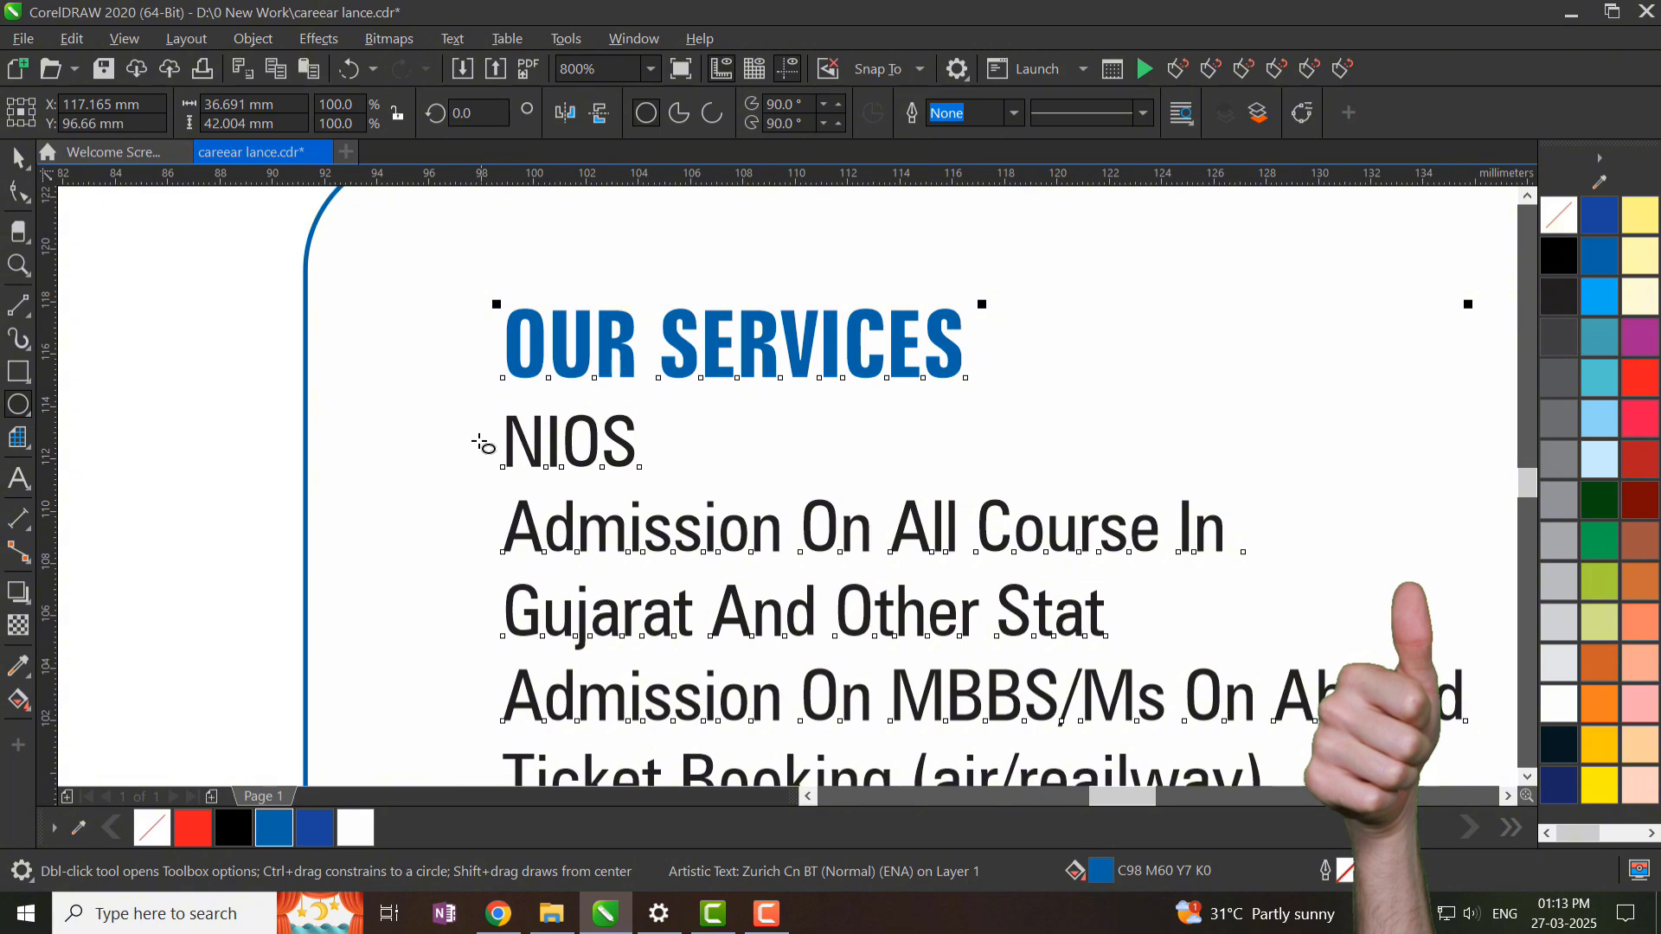
scroll(480, 444, up, 1)
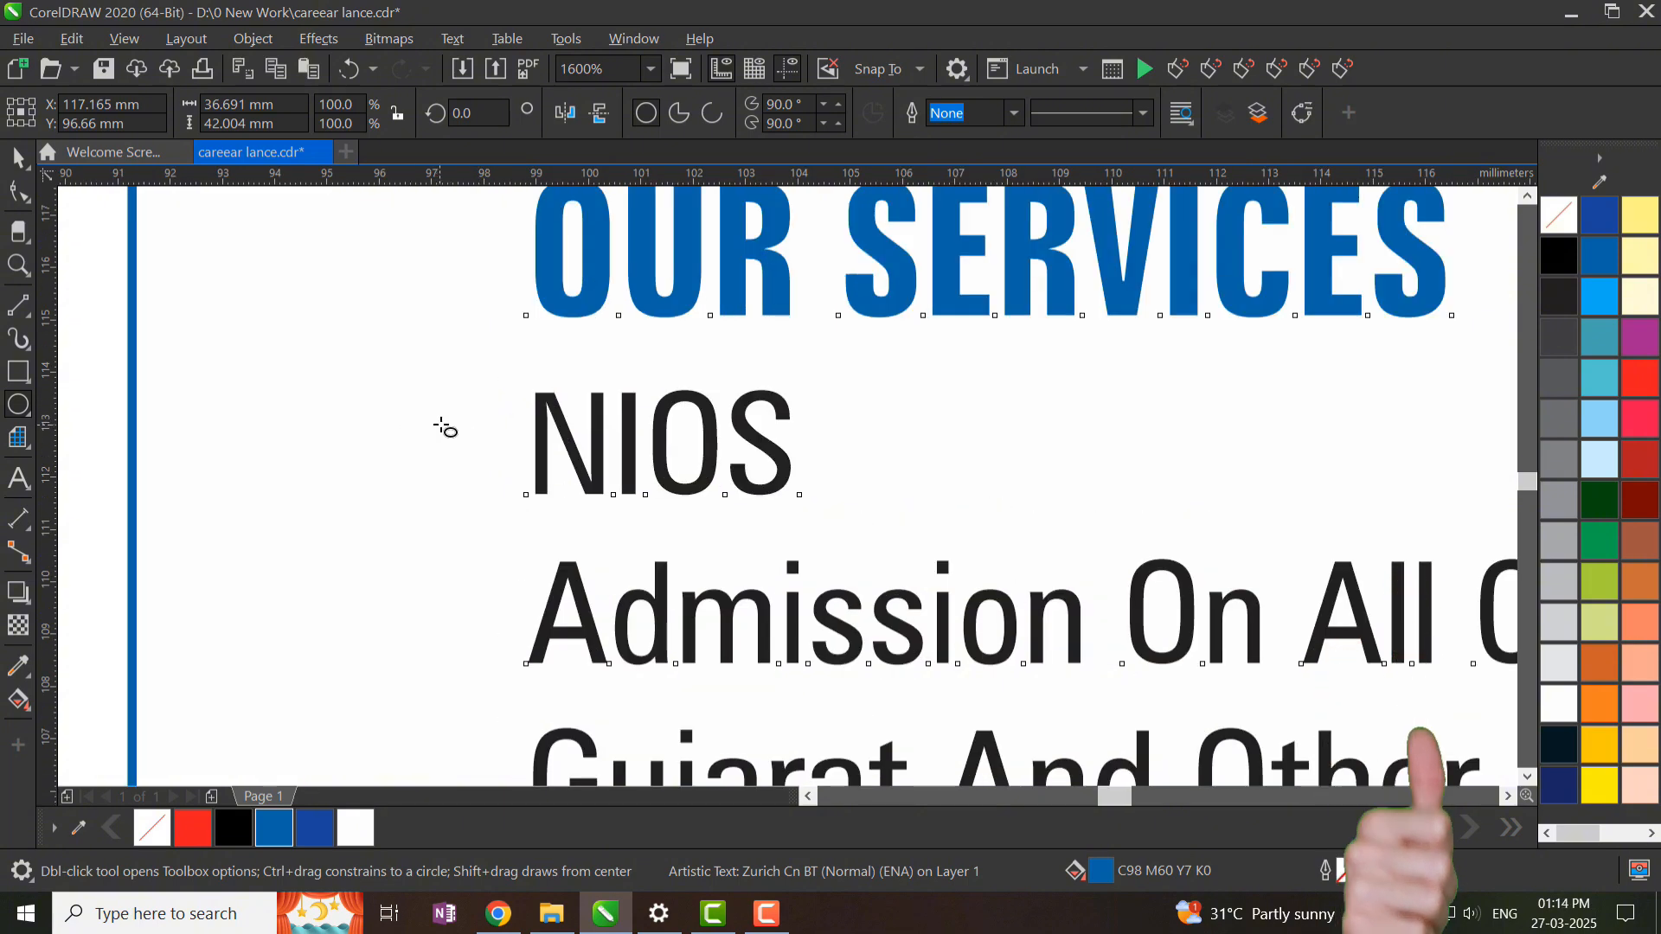
drag(427, 416, 472, 460)
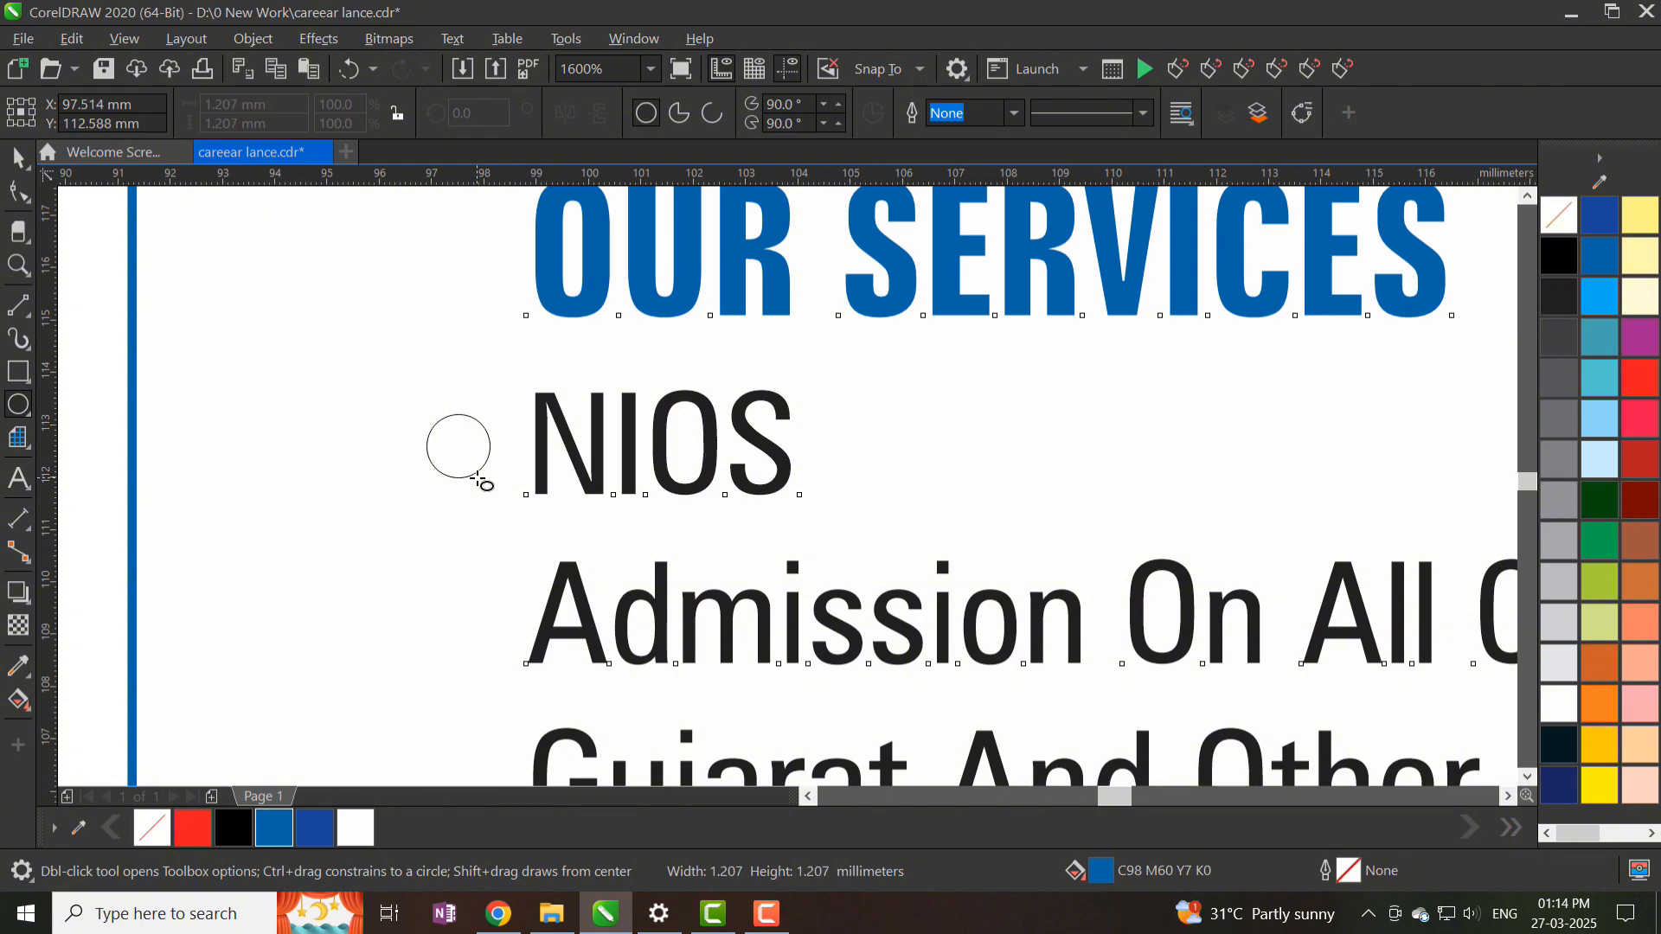
right_click(1557, 215)
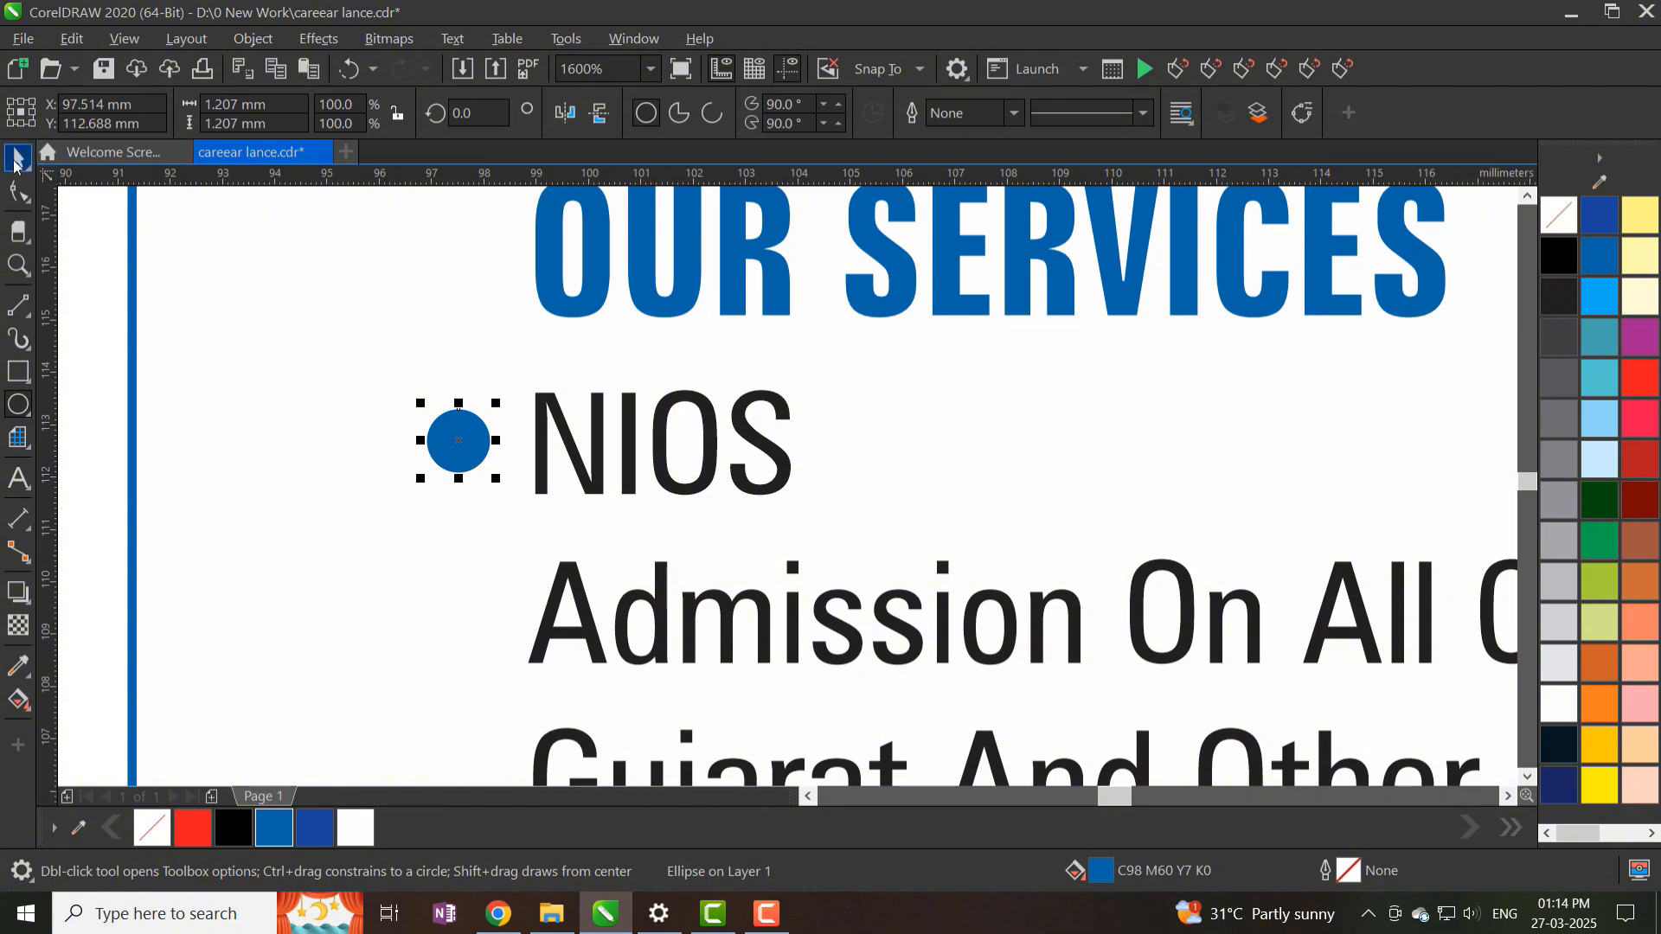
- Duplicate the bullet down beside each following service line
click(17, 161)
scroll(452, 454, down, 1)
drag(454, 431, 456, 523)
scroll(490, 503, down, 1)
key(ctrl+d)
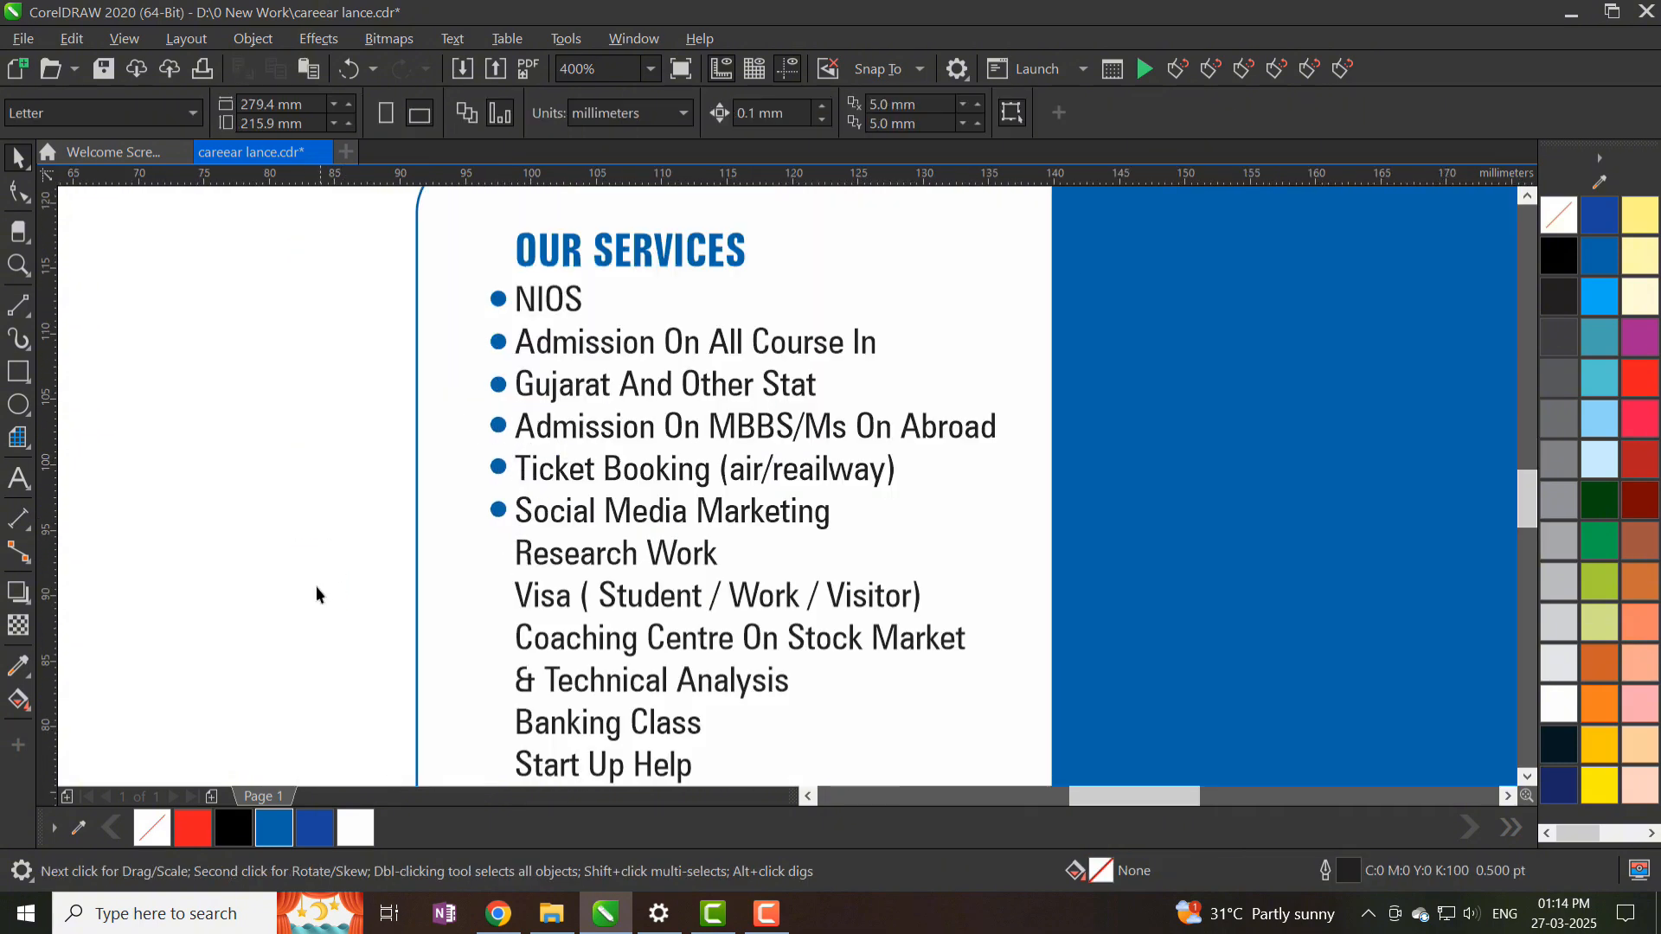
drag(315, 585, 519, 290)
drag(481, 341, 478, 595)
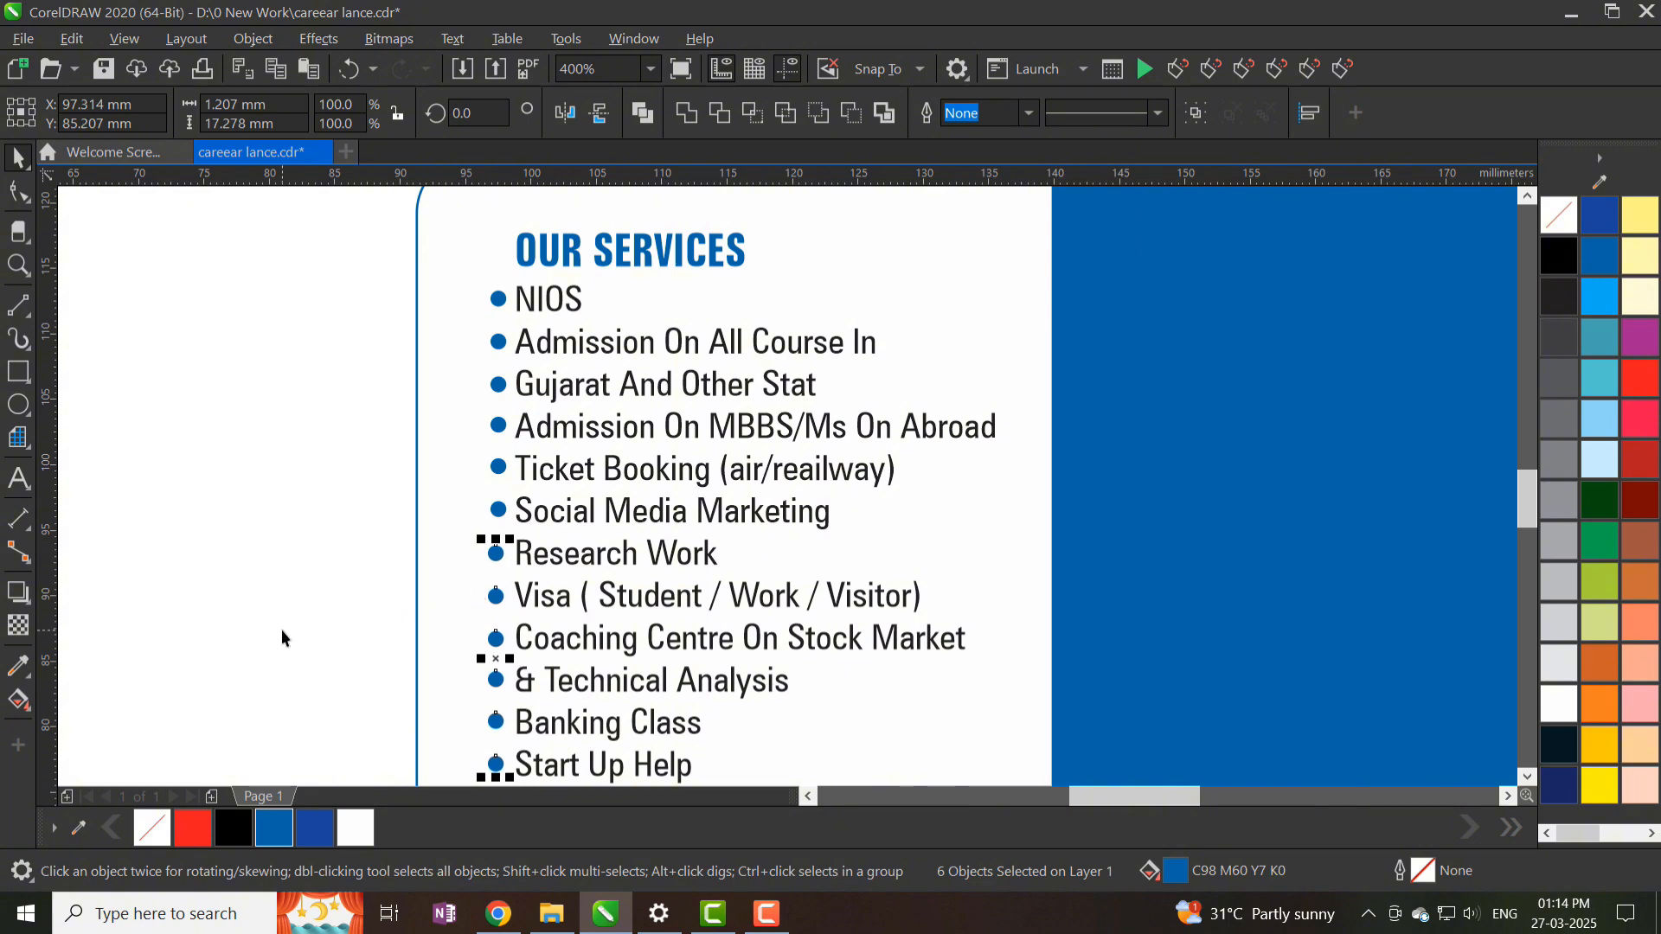
- Align the MBBS, Coaching Centre and Visa bullets, then select all eleven dots
click(282, 638)
click(497, 425)
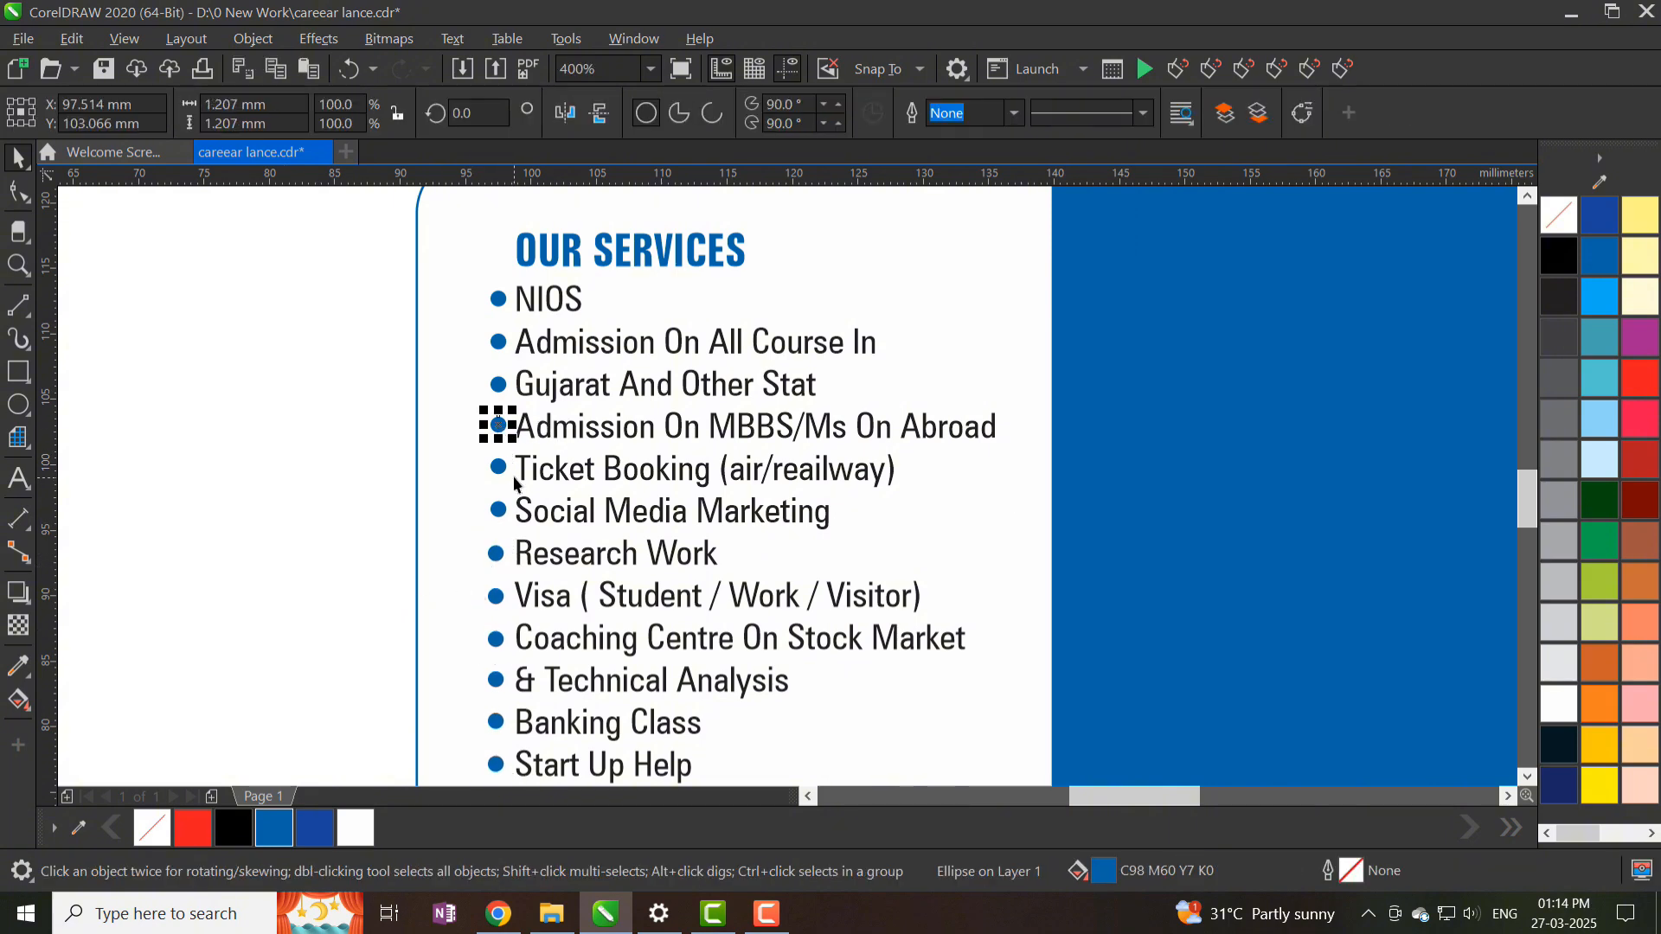
scroll(499, 390, up, 1)
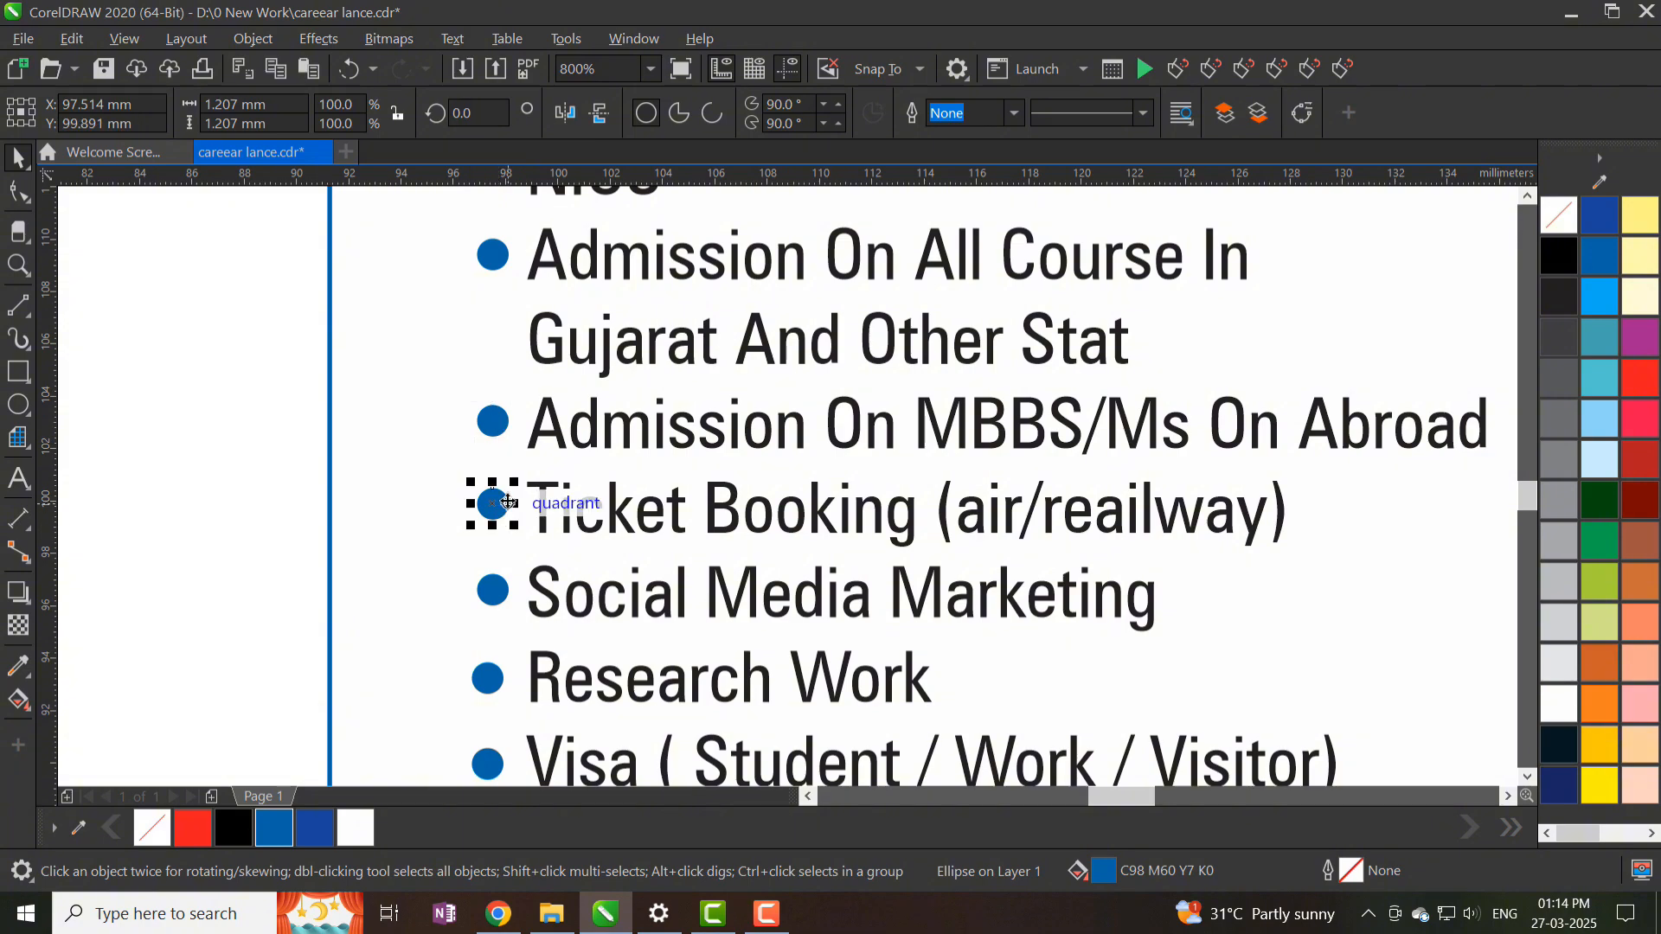
scroll(510, 591, down, 2)
click(527, 590)
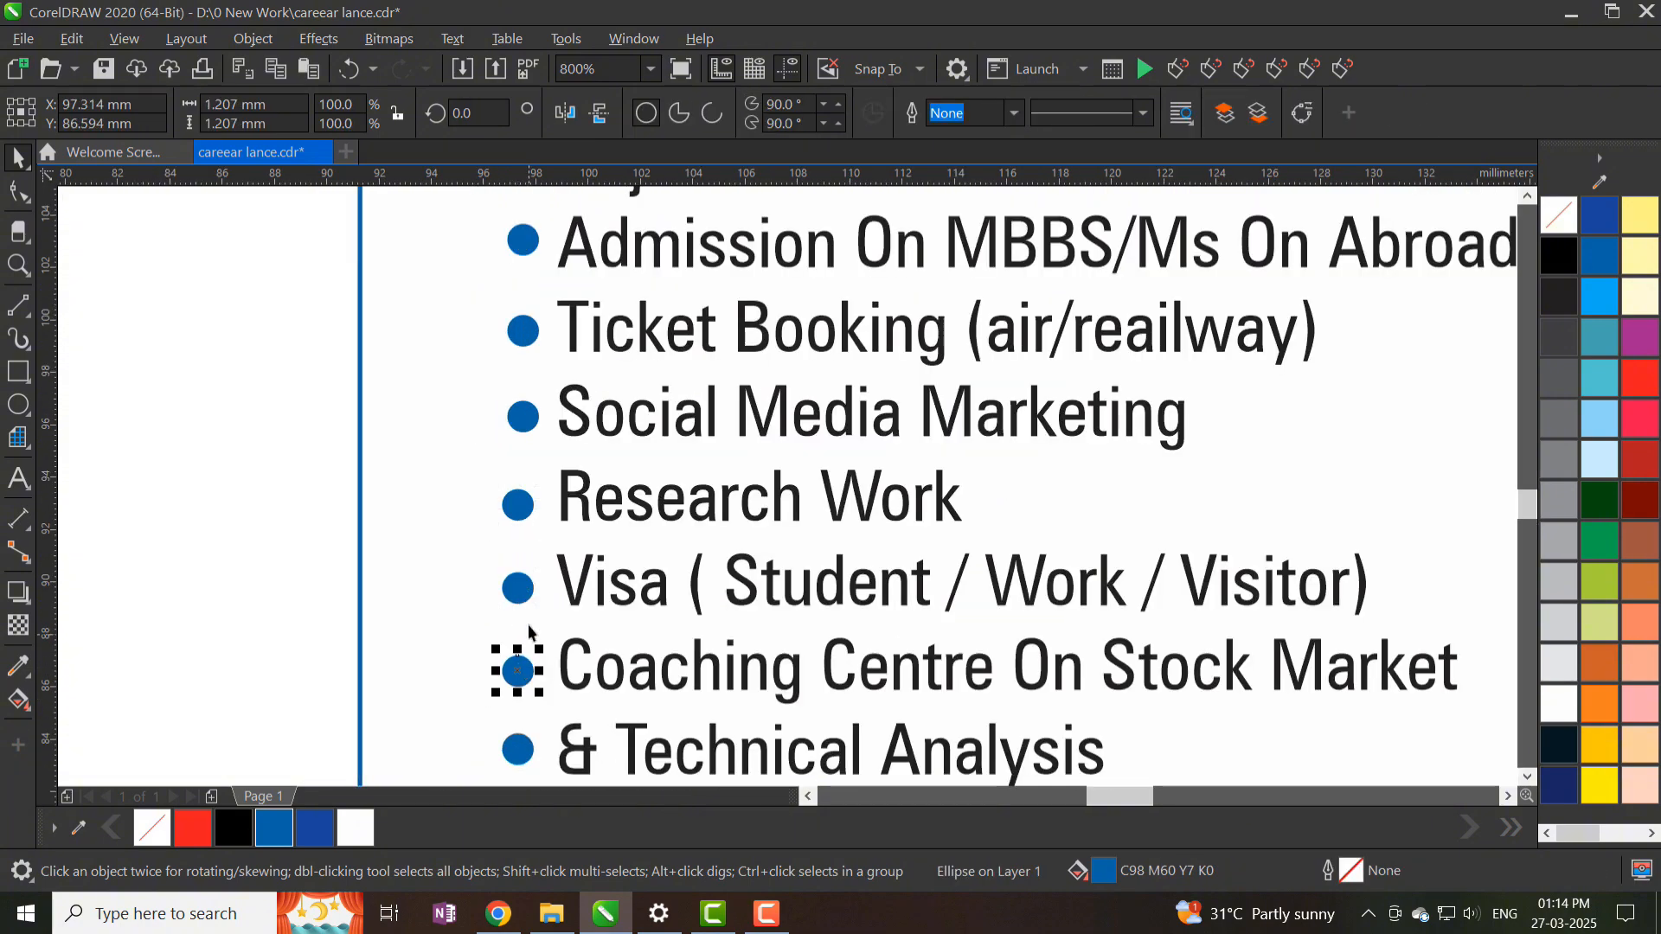
click(524, 585)
key(Up)
scroll(533, 442, down, 1)
drag(563, 205, 562, 203)
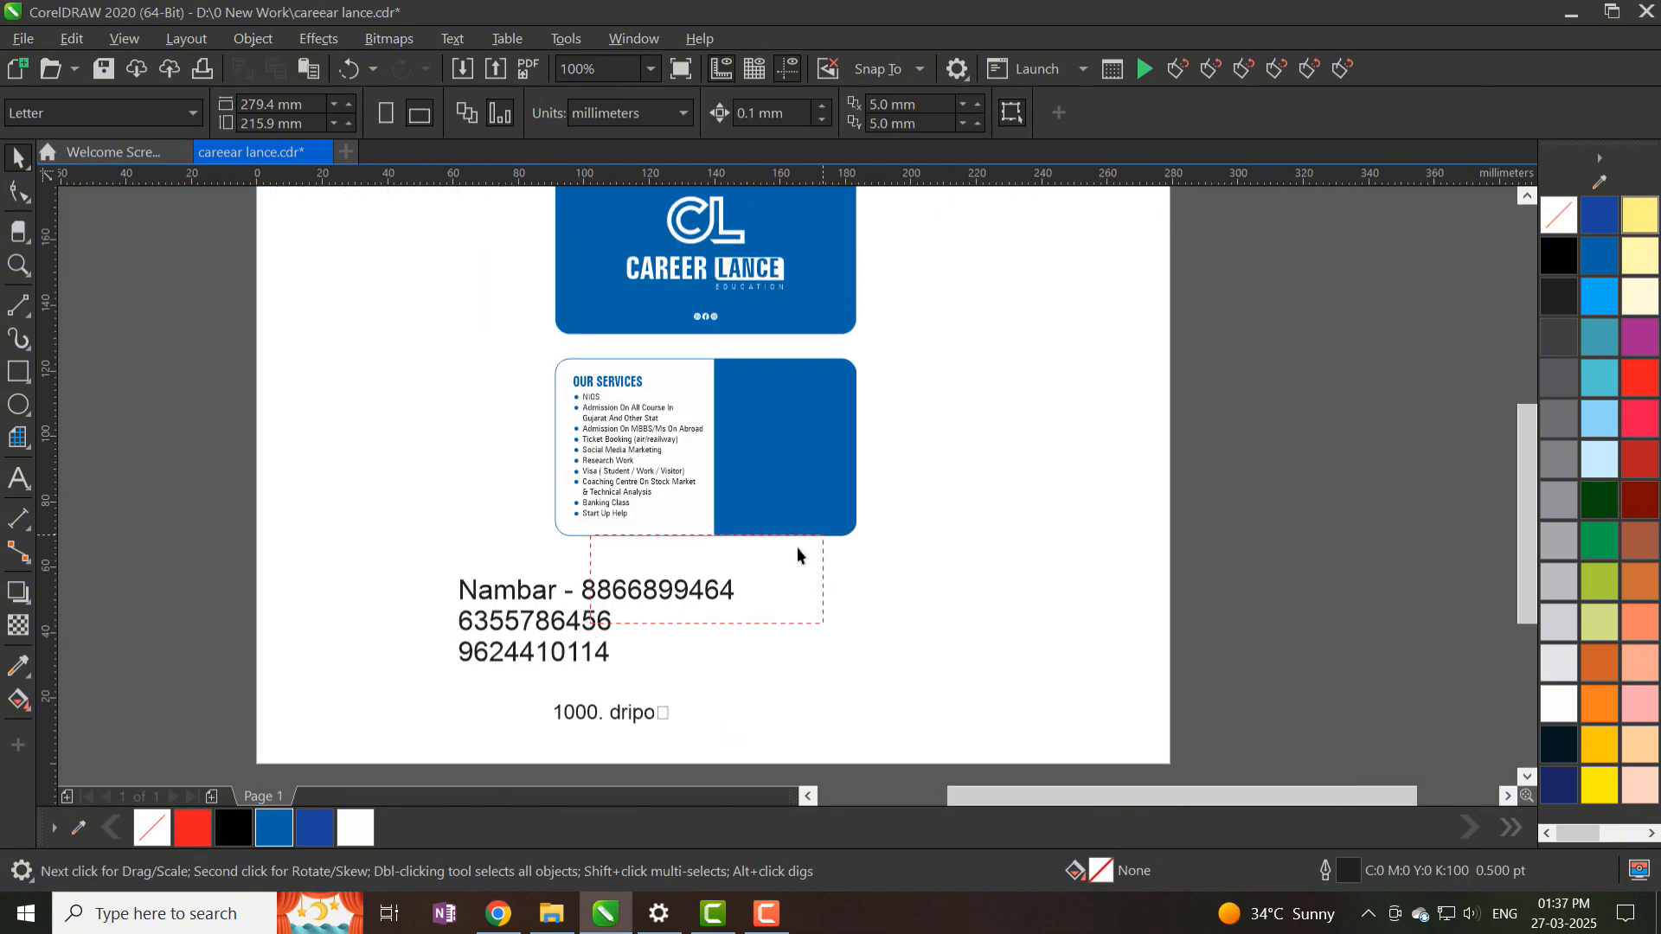
- Move the phone numbers onto the blue panel and copy the services text's fill and font
drag(786, 548, 1193, 363)
click(1557, 702)
scroll(611, 374, up, 1)
key(ctrl+shift+a)
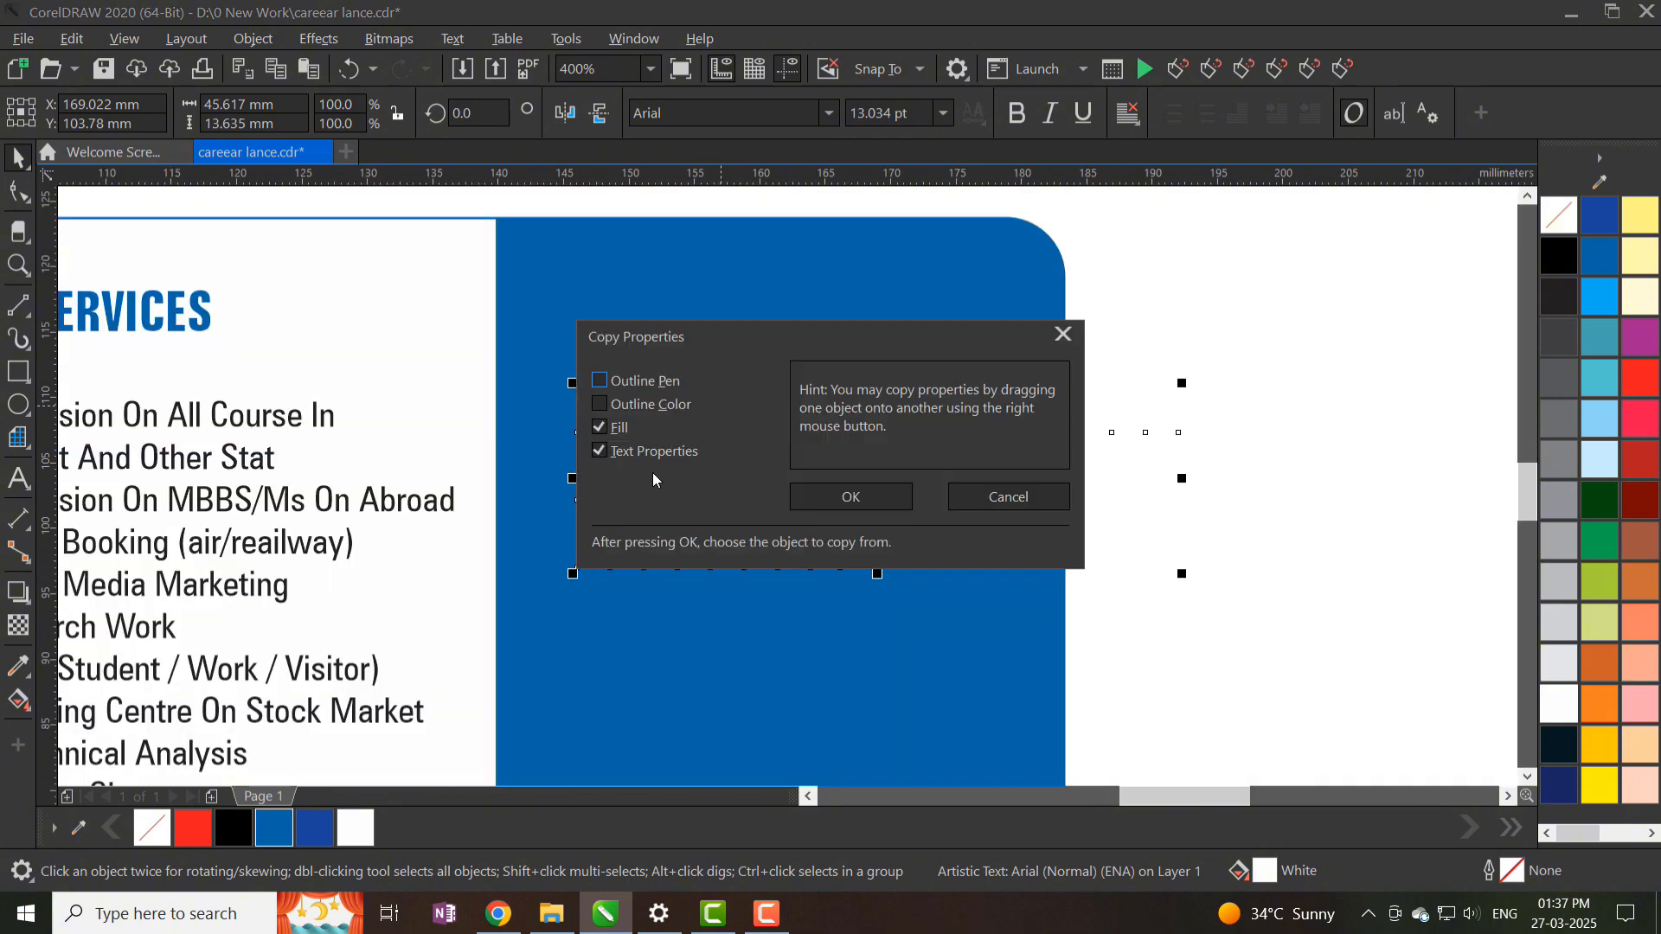
key(Return)
click(272, 418)
- Replace the Nambar label with +91 prefixes on all three numbers and enlarge the text
click(1551, 707)
key(F8)
drag(708, 424, 578, 429)
key(BackSpace)
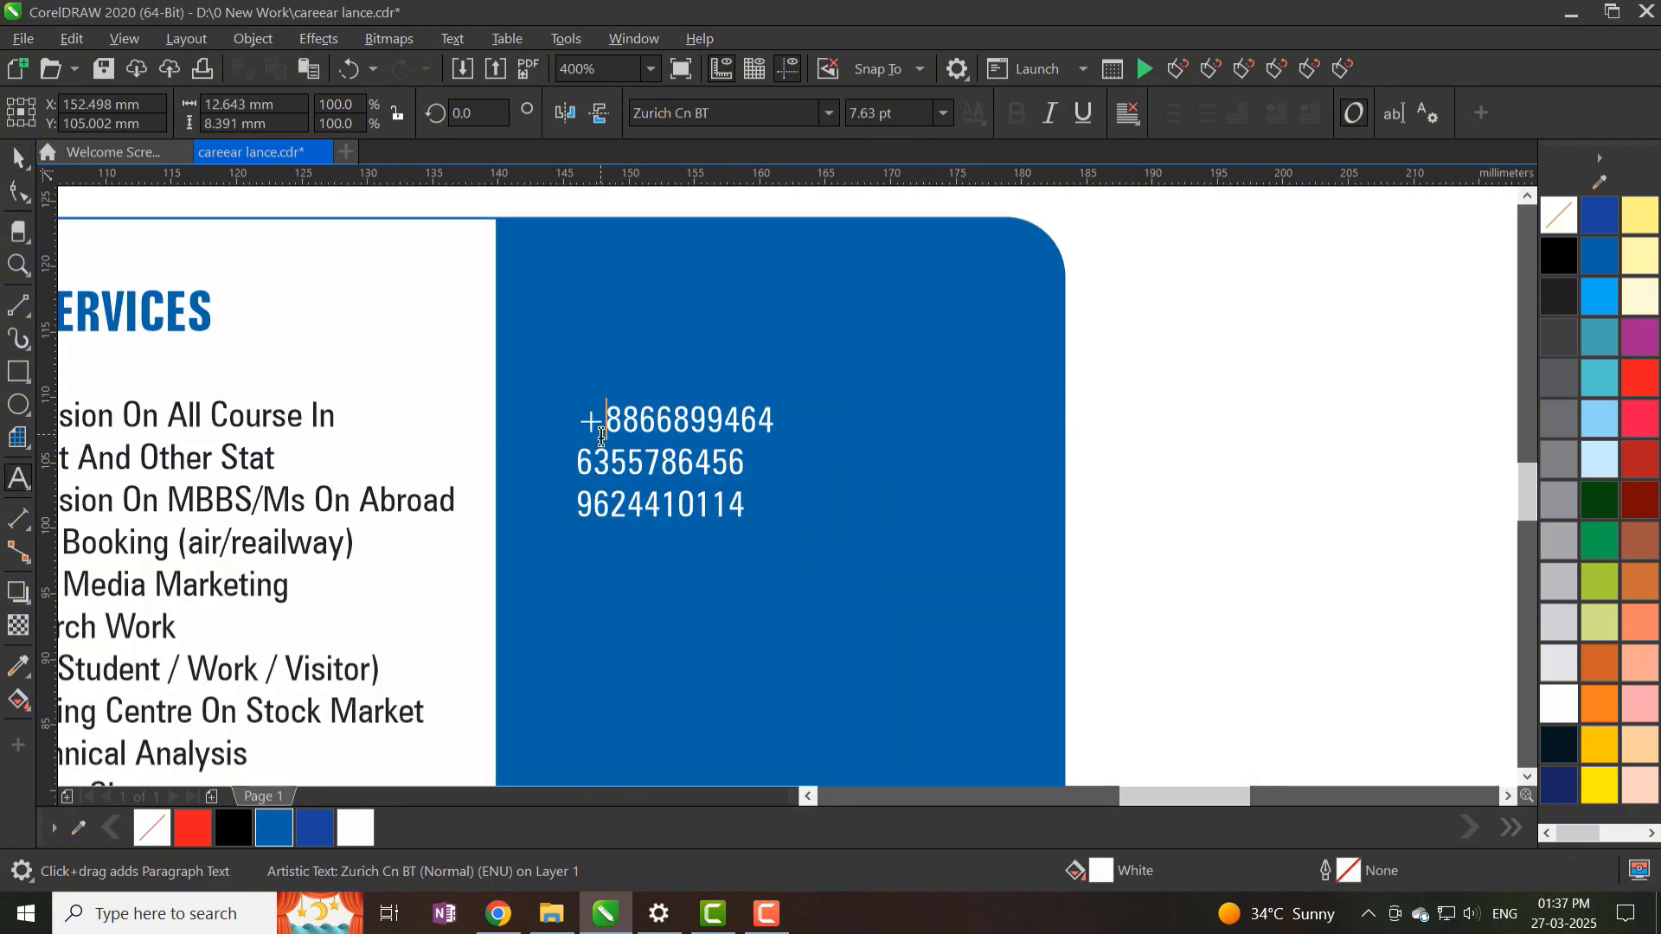
scroll(607, 450, up, 1)
click(556, 471)
text(+91)
click(550, 563)
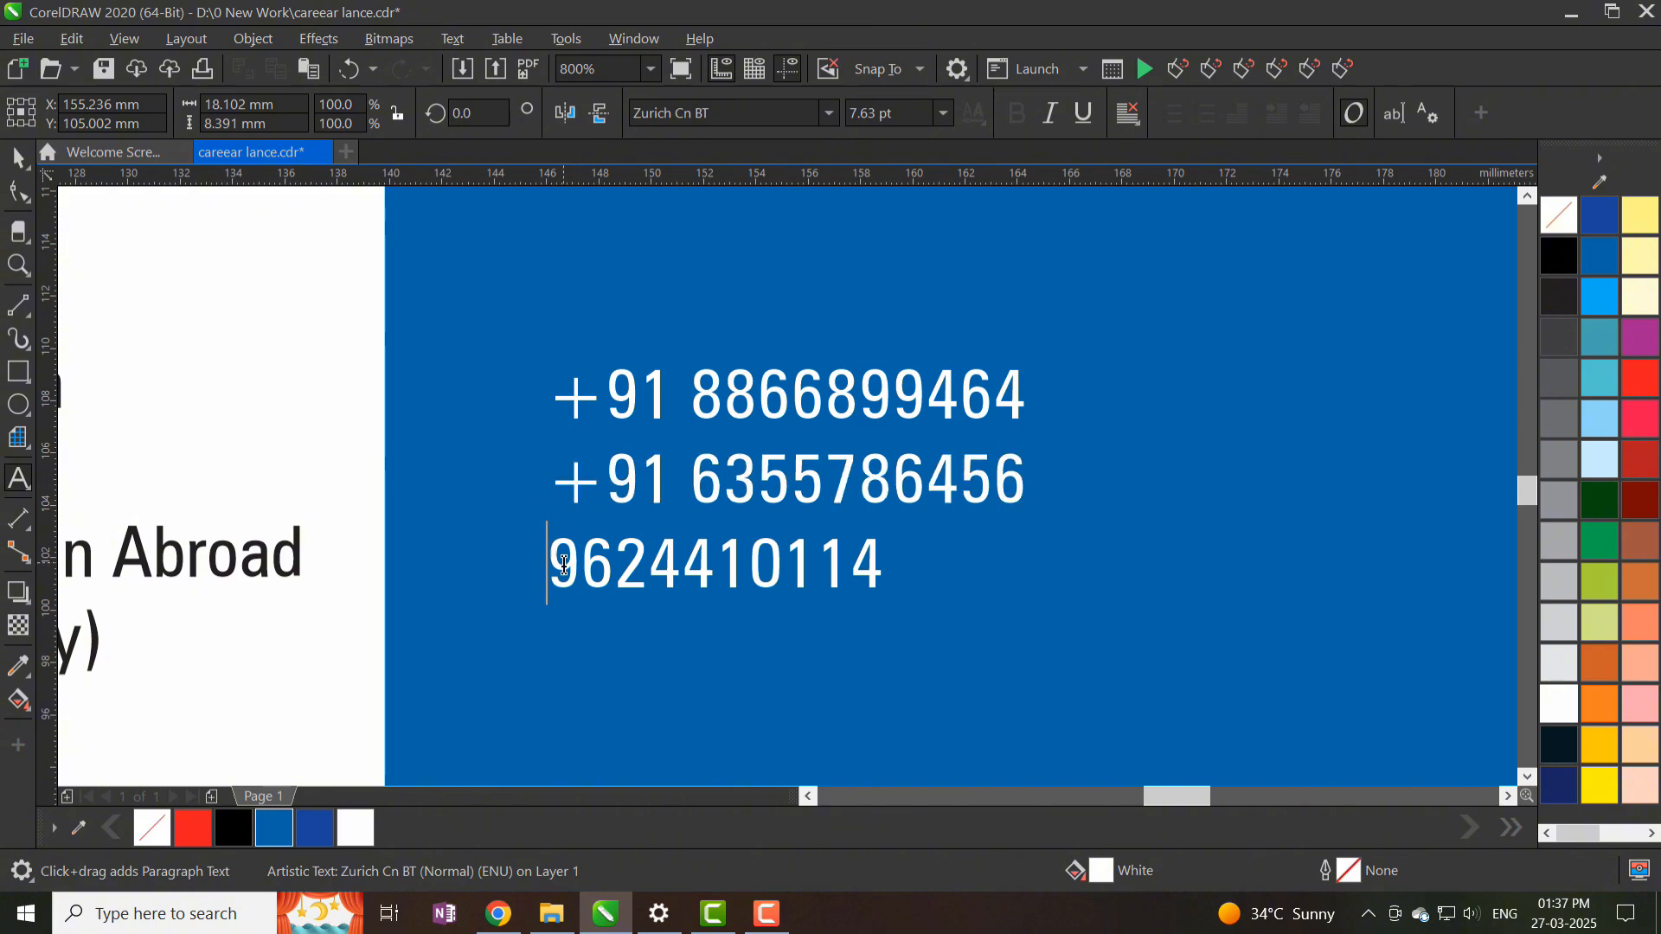
text(+91)
scroll(711, 376, down, 2)
key(ctrl+space)
drag(792, 430, 819, 397)
- Import the contact icon sheet, ungroup it, delete unneeded columns and enlarge the round icons
right_click(1027, 386)
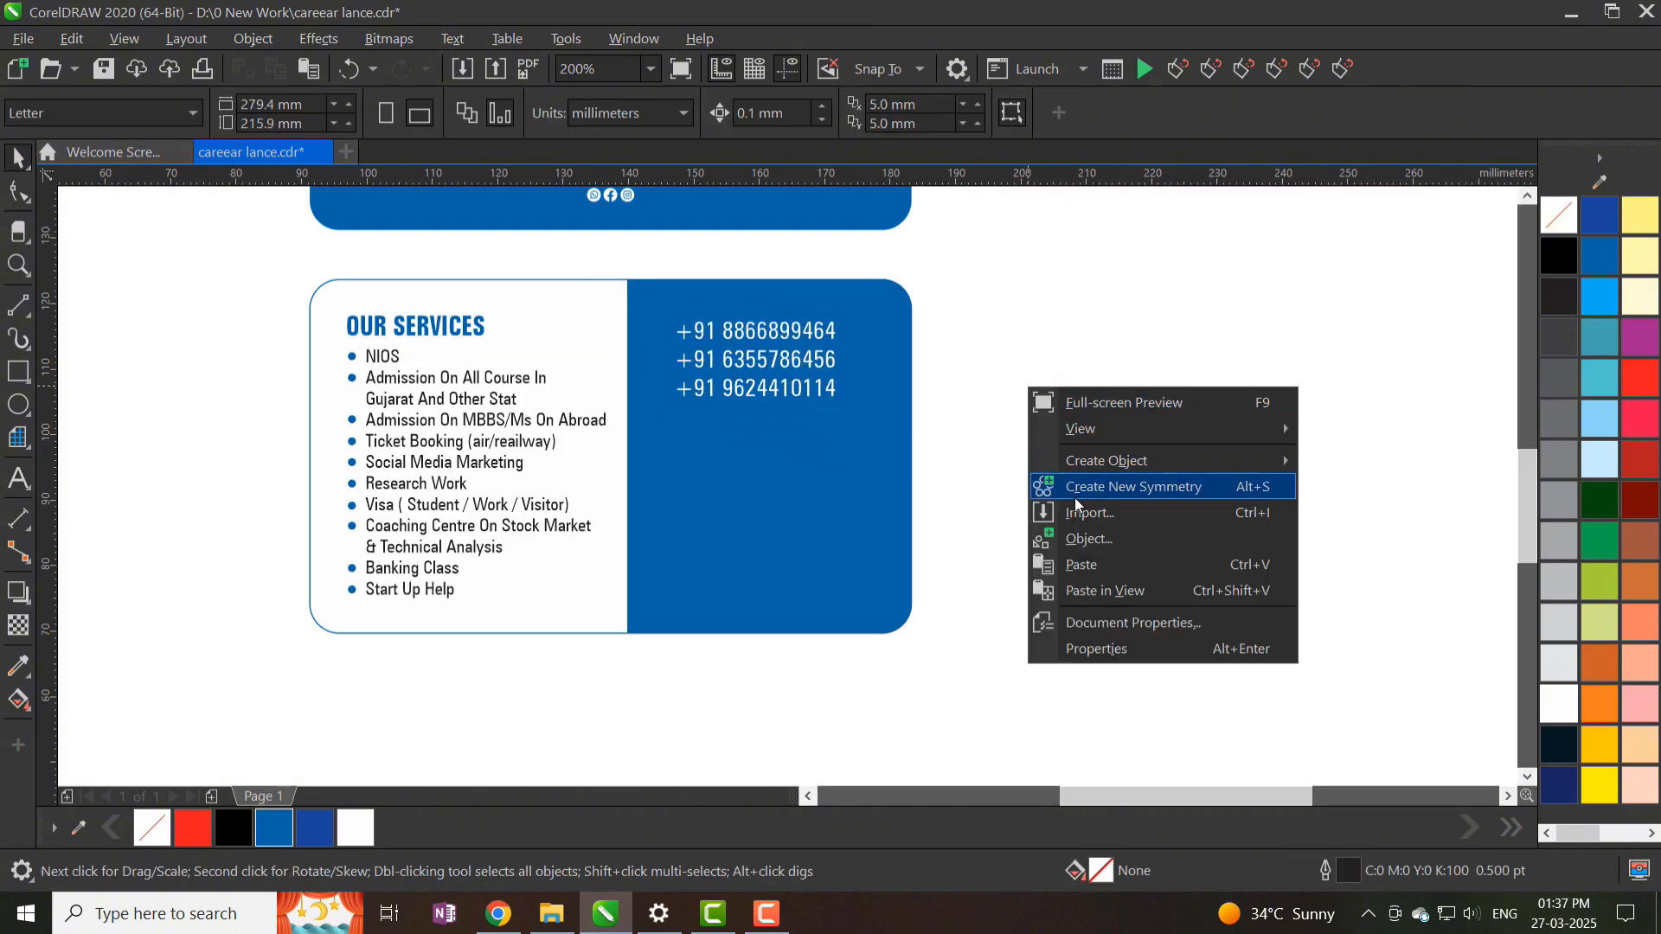
click(1083, 513)
double_click(1344, 177)
click(1112, 346)
scroll(1154, 426, up, 1)
key(ctrl+u)
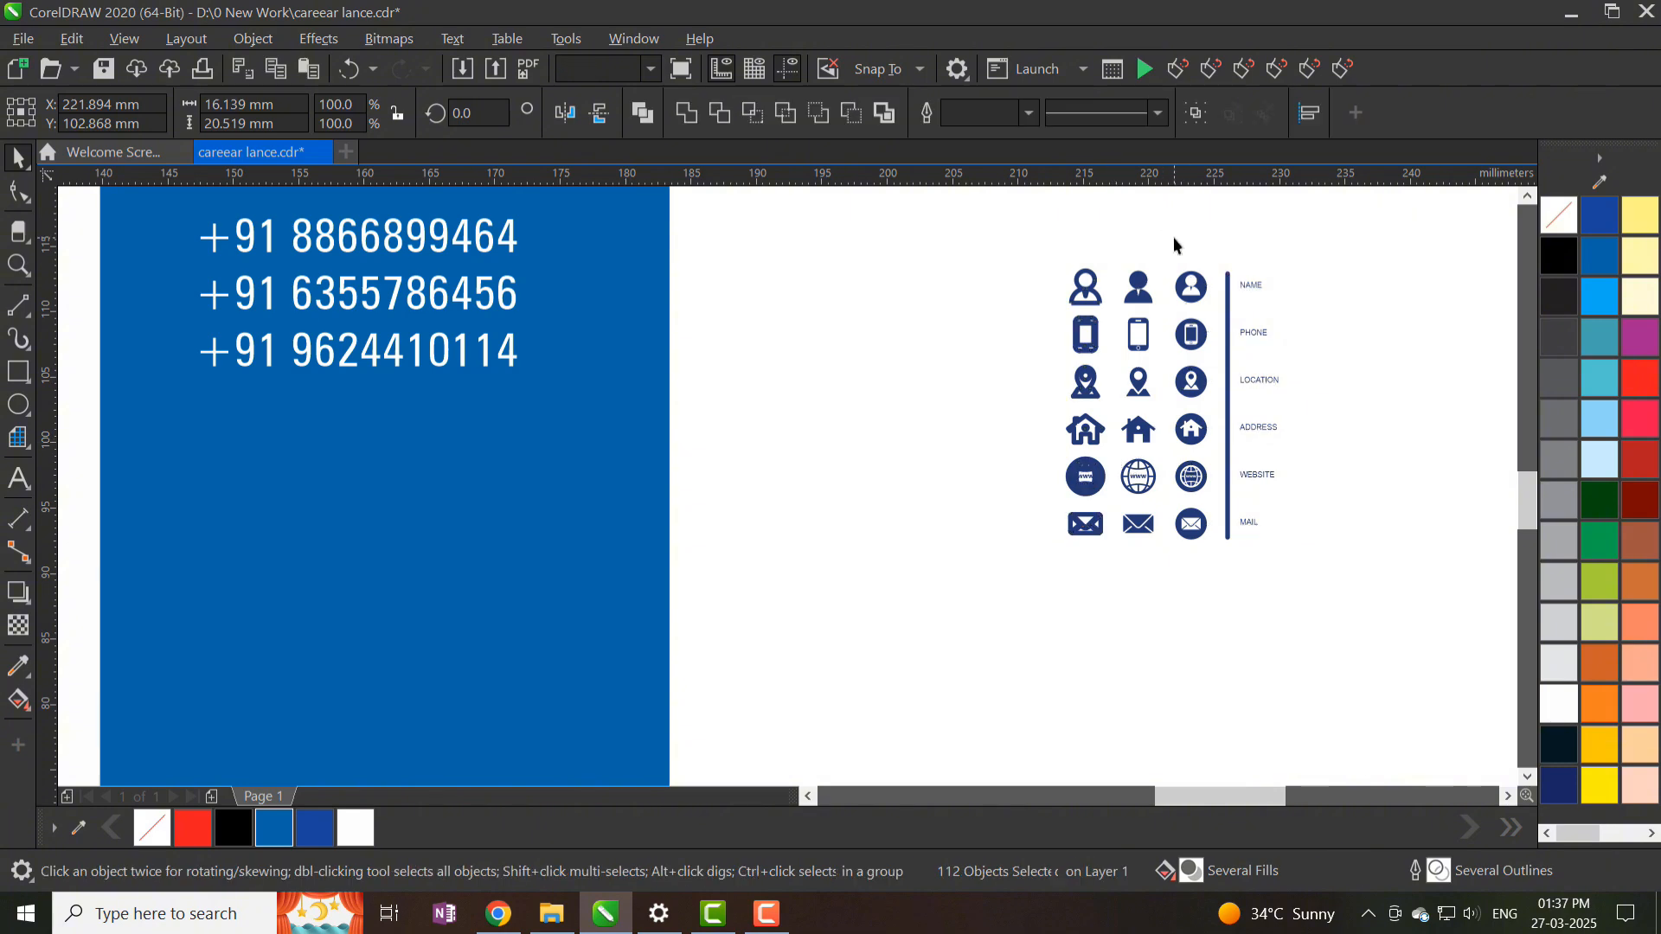
drag(1173, 241, 1038, 571)
key(Delete)
drag(1209, 571, 1373, 244)
scroll(950, 525, down, 1)
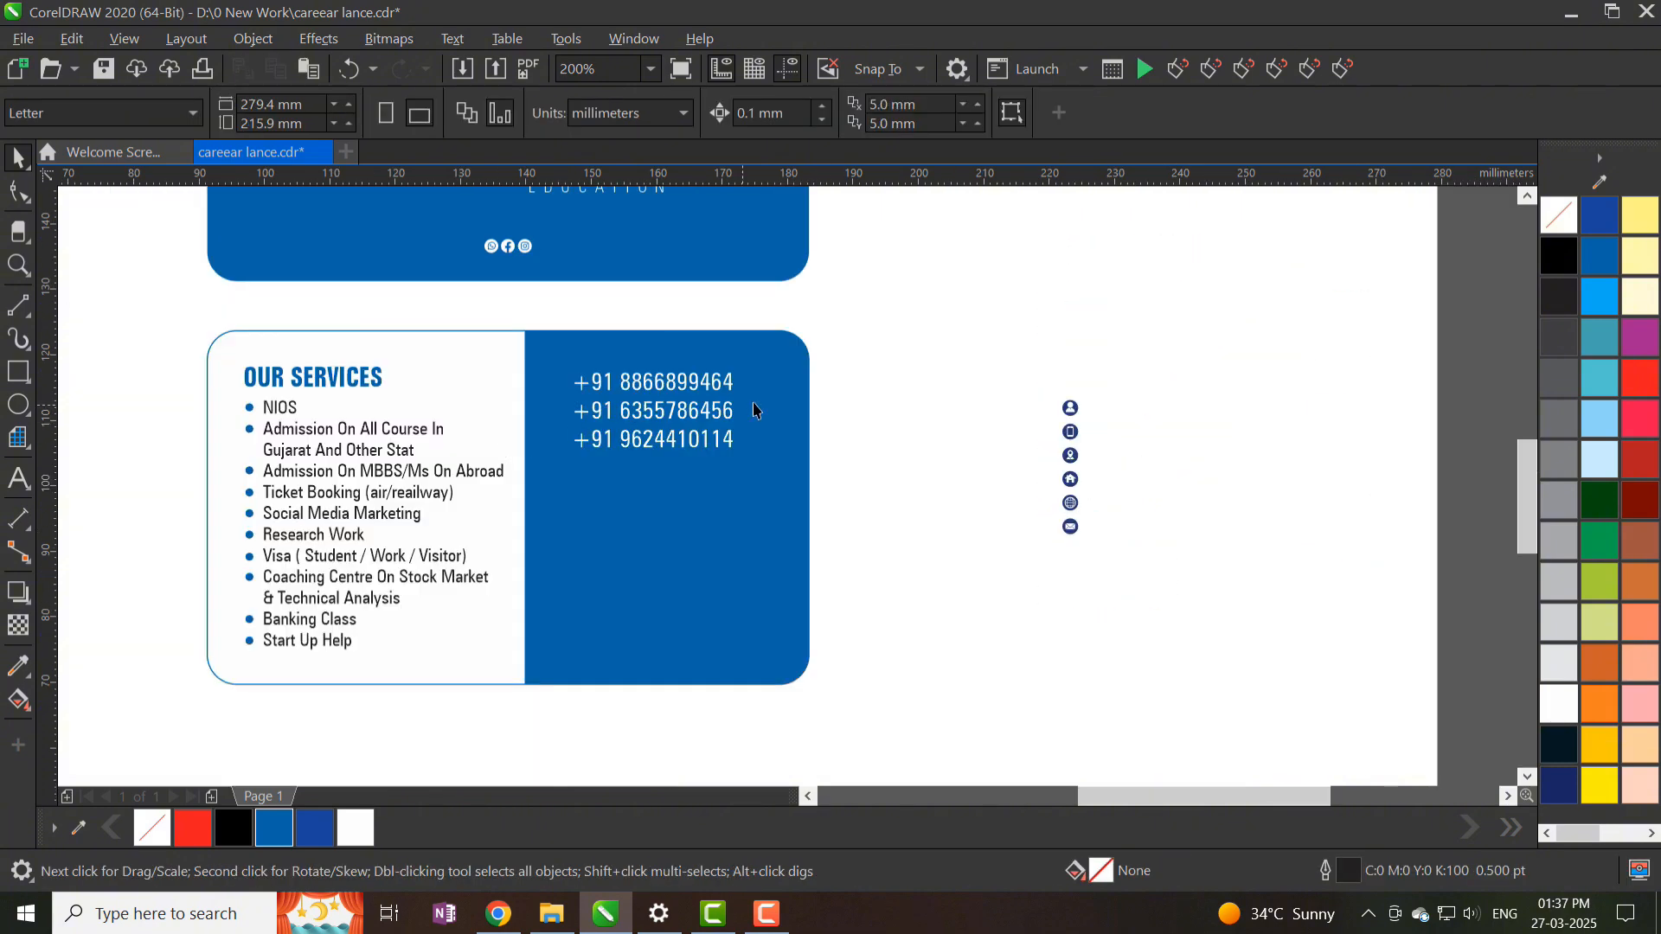
drag(1118, 535, 1144, 621)
- Increase the spacing between the three phone-number lines
scroll(593, 391, up, 1)
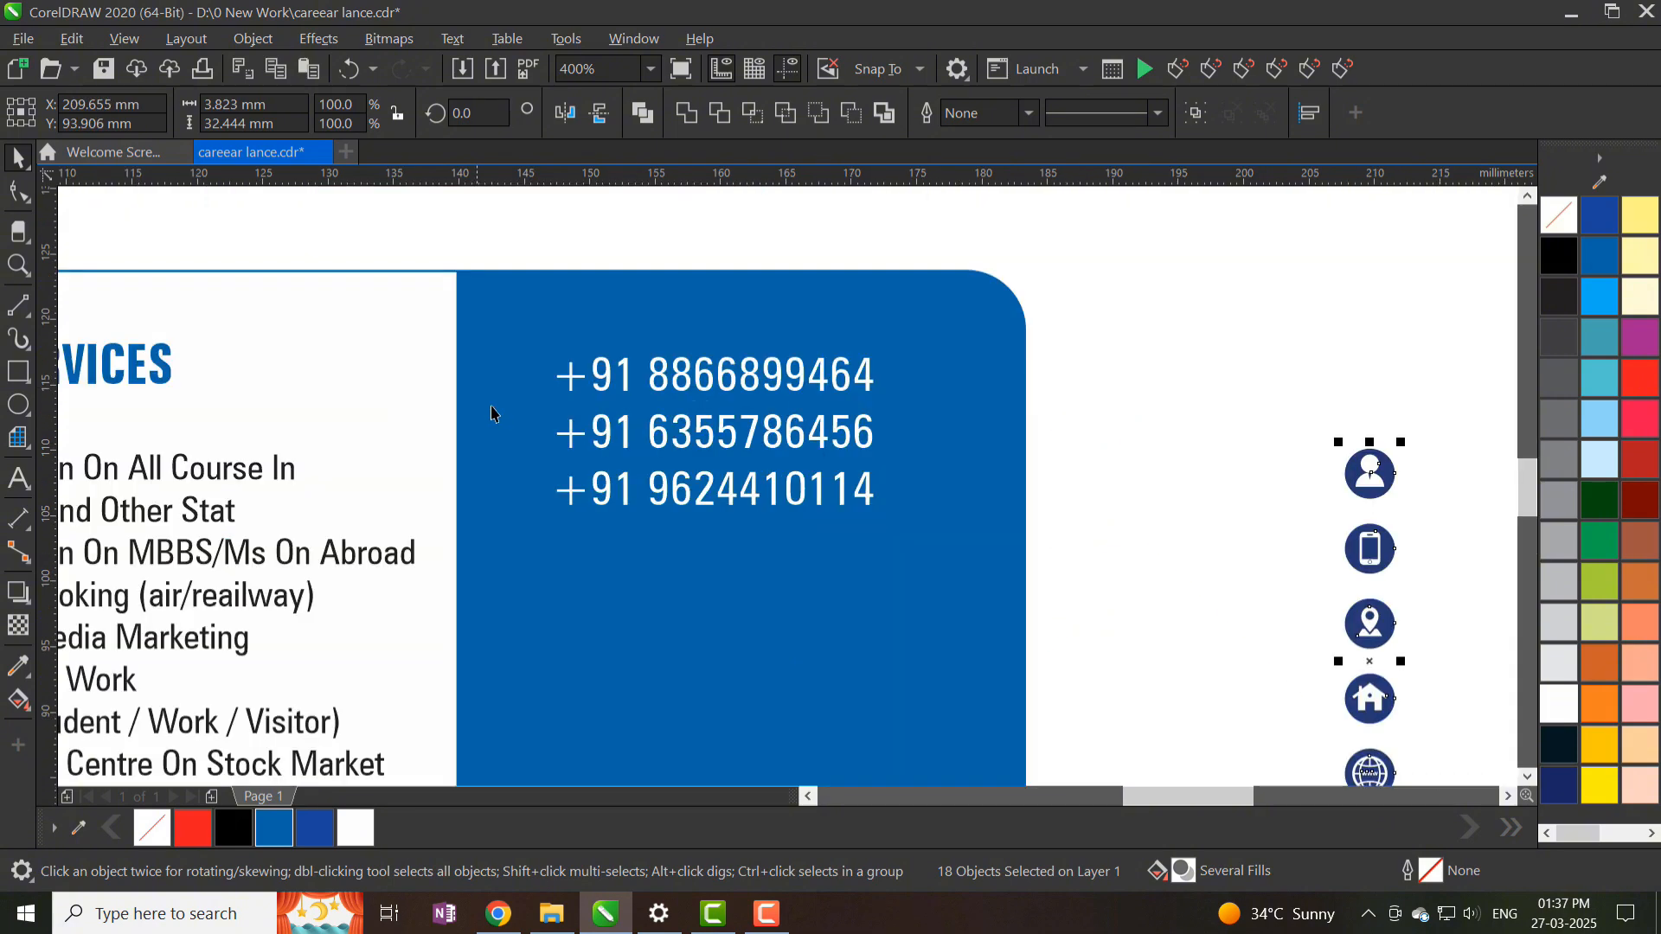
click(597, 430)
click(18, 192)
drag(548, 514, 546, 533)
- Draw a white tag with rounded right corners beside the first number
click(18, 372)
scroll(478, 383, up, 1)
drag(435, 333, 572, 417)
key(F10)
drag(572, 333, 493, 340)
mouse_move(572, 417)
mouse_down()
mouse_move(461, 409)
mouse_move(531, 377)
mouse_up()
click(18, 159)
key(Up)
click(1558, 704)
- Duplicate the white tag beside the second and third numbers
drag(524, 354, 522, 486)
right_click(522, 486)
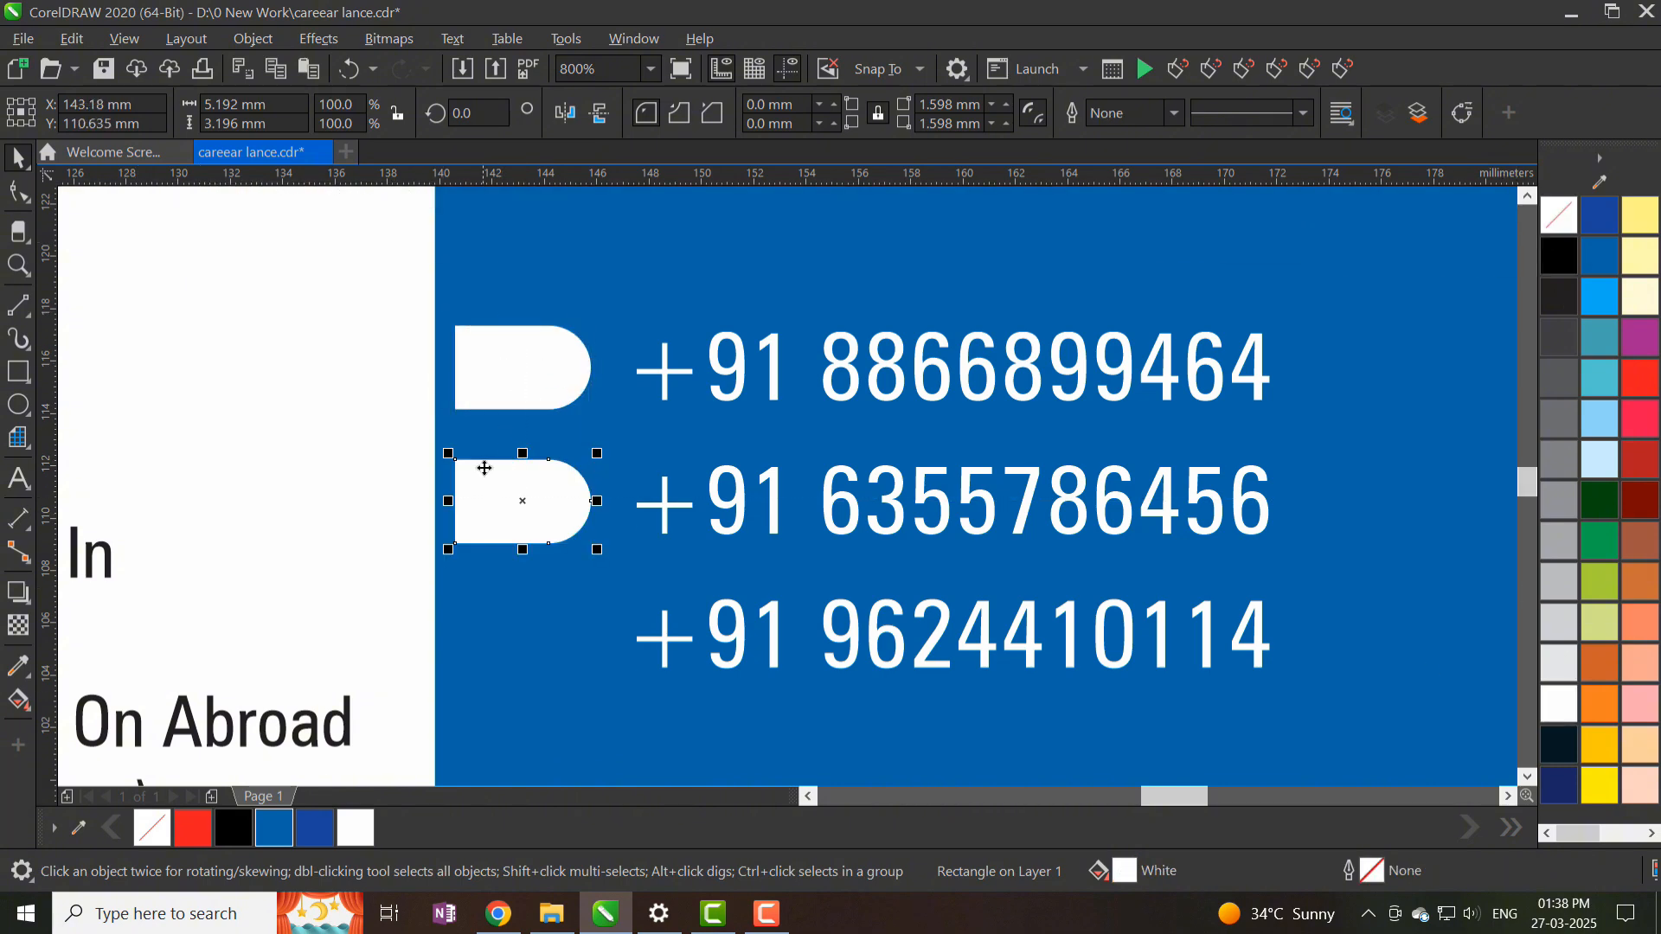
key(ctrl+r)
scroll(547, 501, down, 2)
- Copy a thin strip from the white panel's edge and colour it grey
click(516, 621)
ctrl+click(517, 621)
drag(176, 585, 509, 630)
right_click(508, 631)
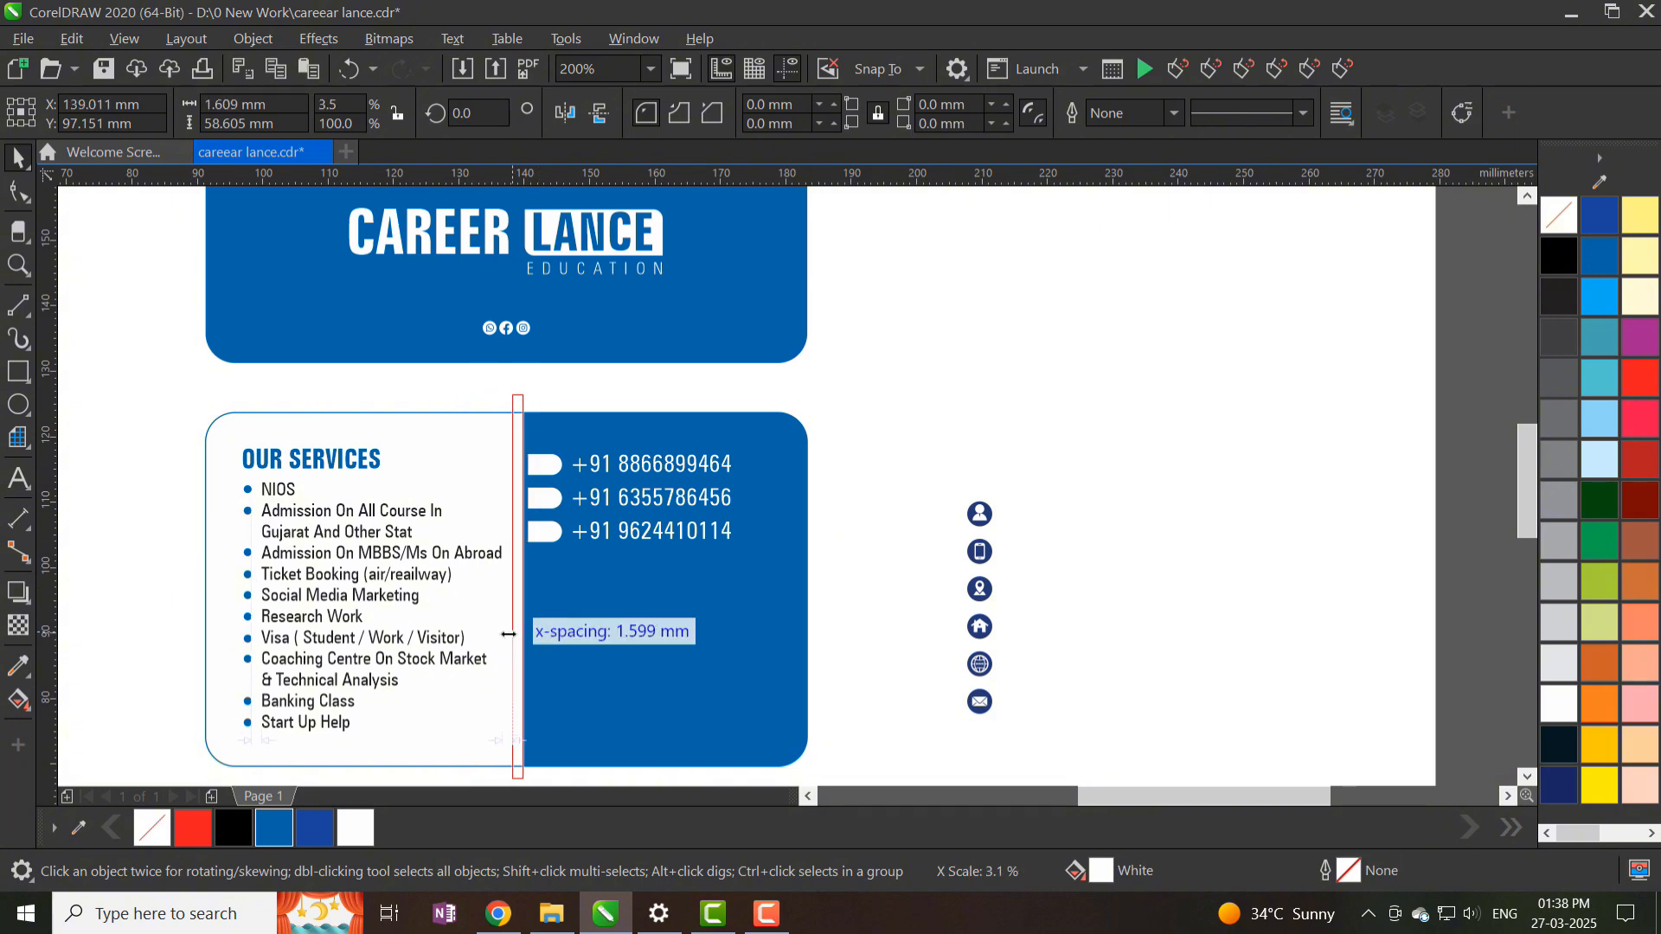
click(1559, 786)
scroll(534, 556, up, 2)
click(1558, 500)
scroll(644, 416, down, 2)
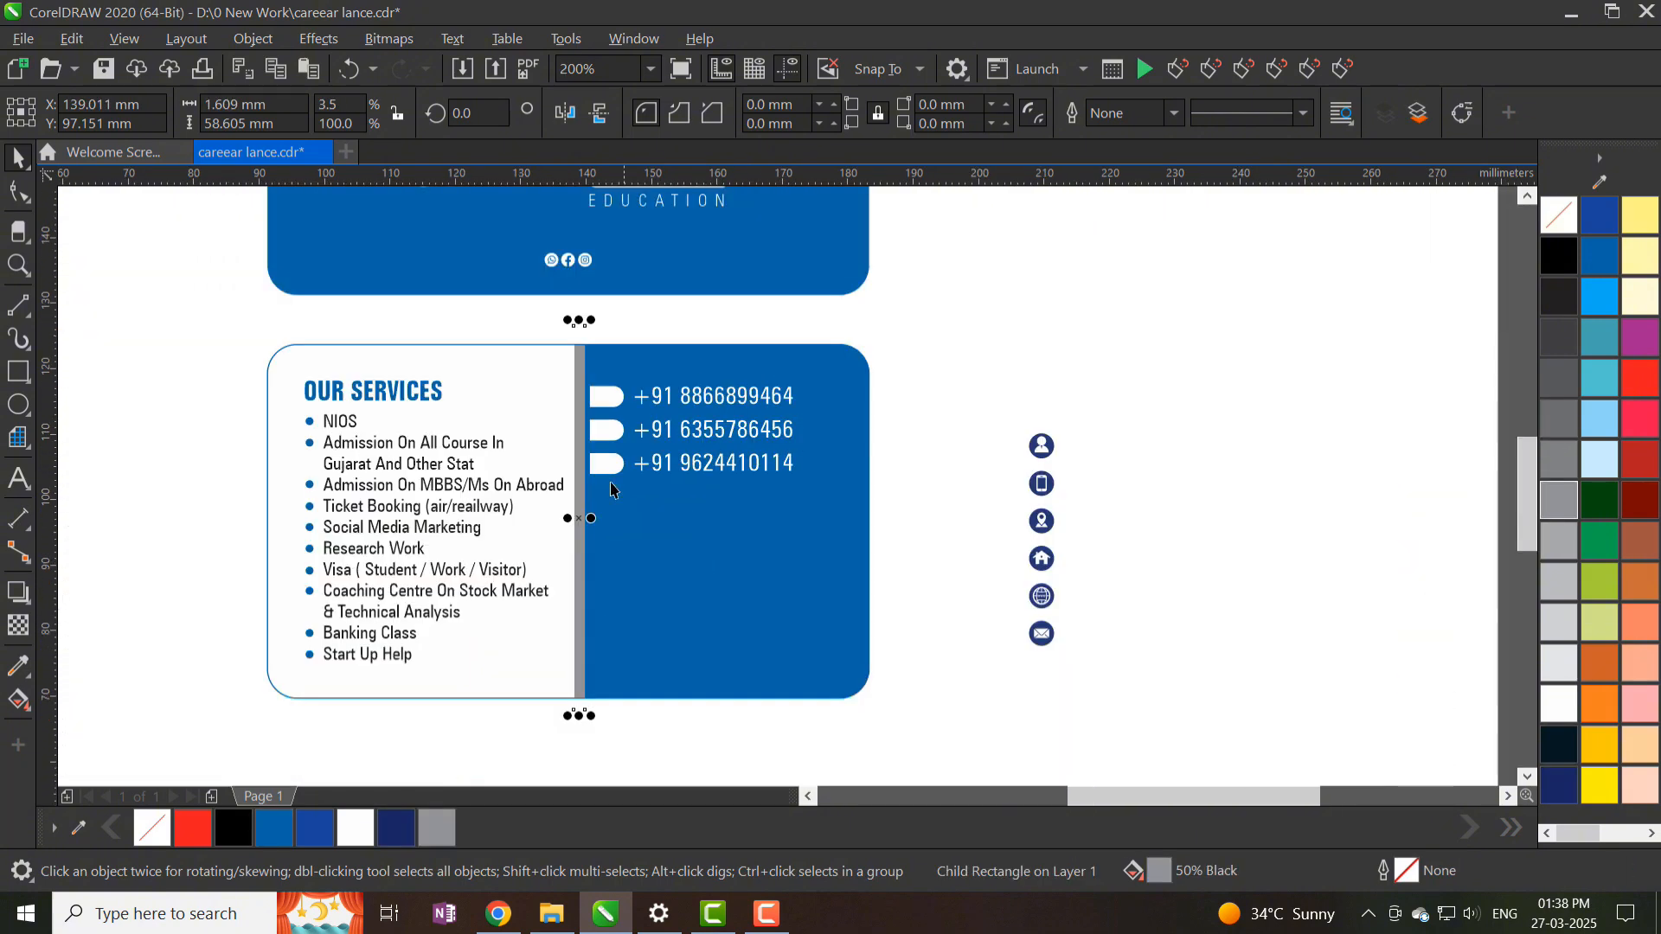
- Place a phone icon on each of the three tags and delete the six spare round icons
scroll(598, 412, up, 2)
drag(1469, 553, 613, 368)
scroll(620, 368, up, 2)
drag(597, 398, 604, 666)
right_click(603, 667)
key(ctrl+r)
scroll(660, 475, down, 3)
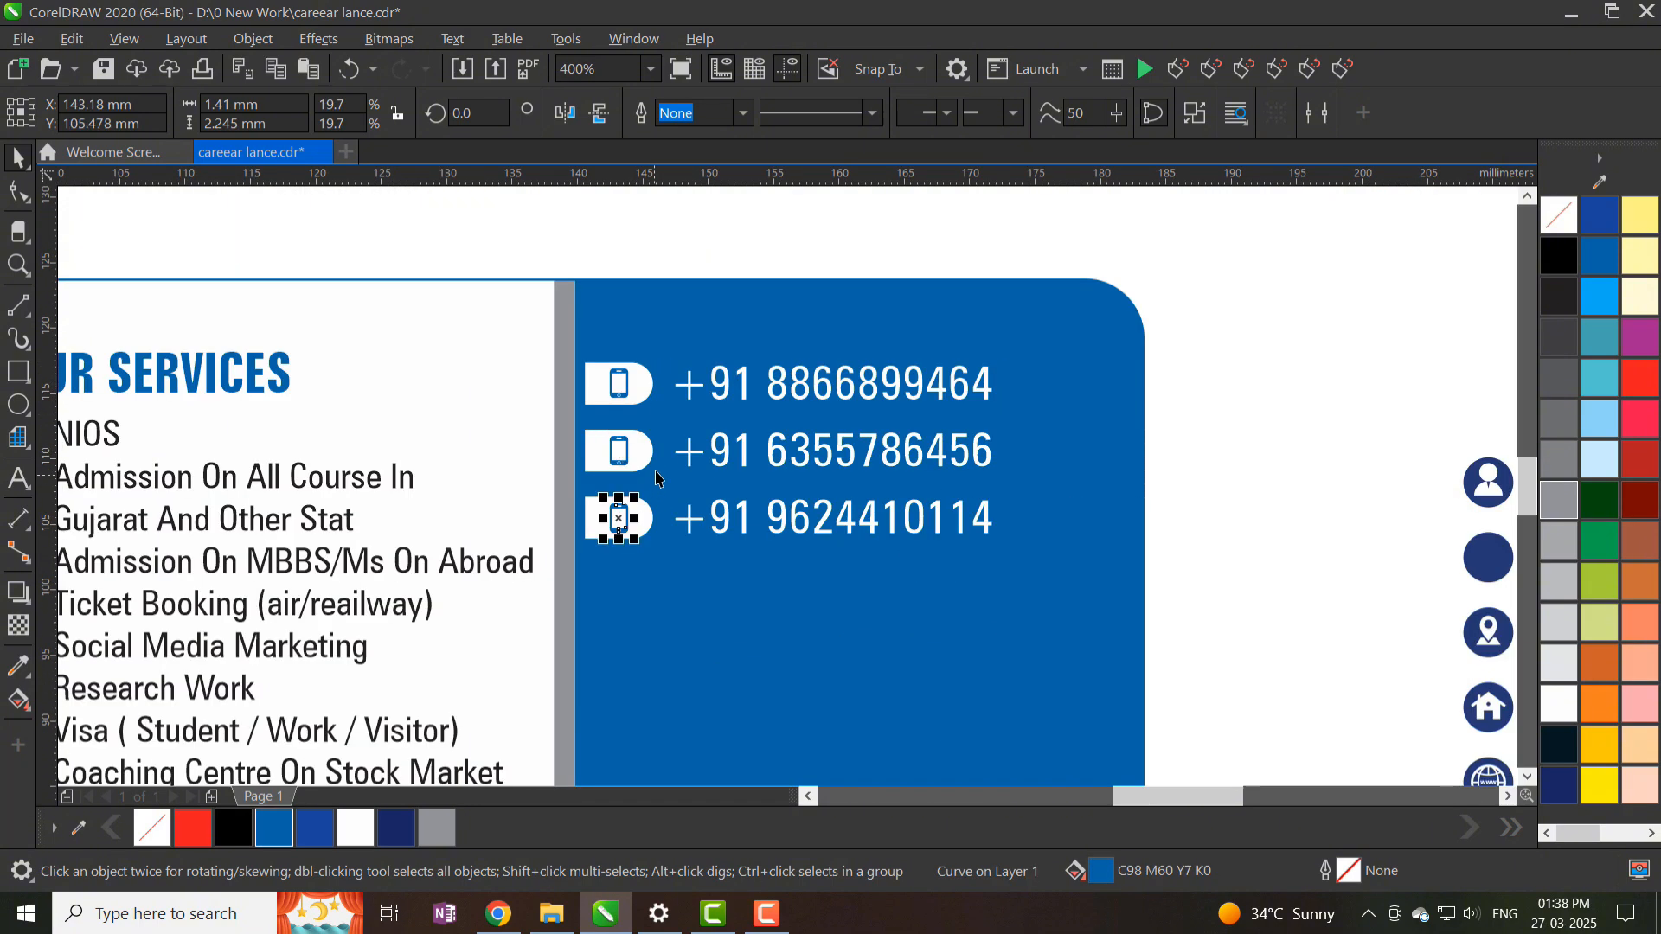
drag(1181, 367, 1041, 673)
key(Delete)
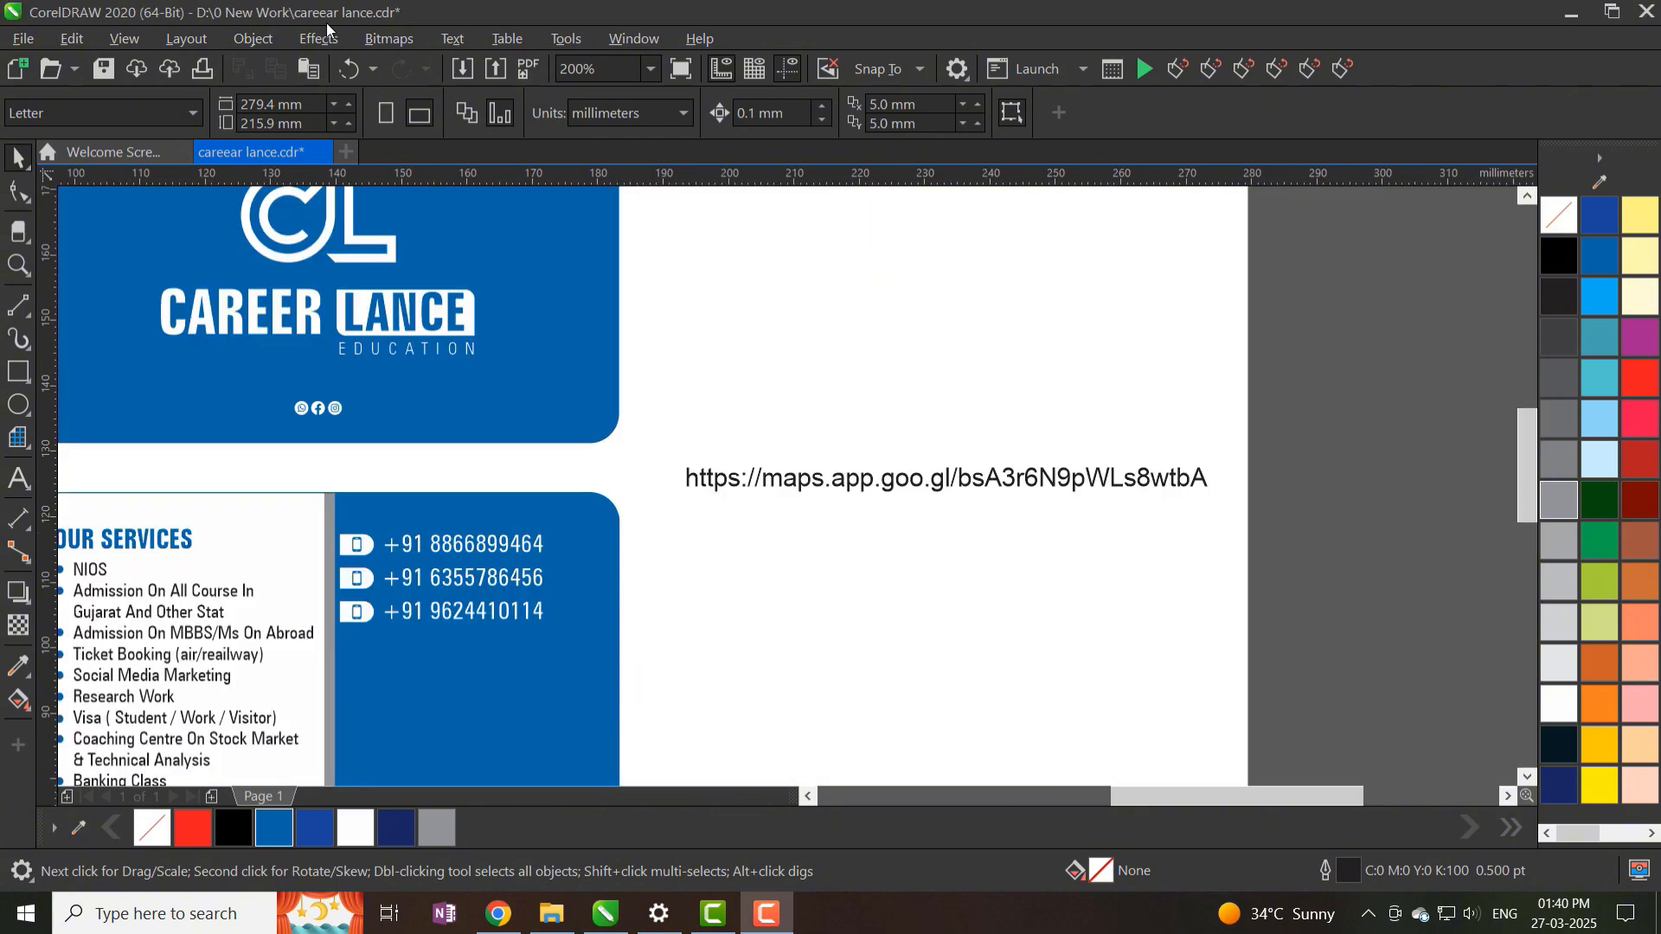
- Insert a QR code, remove the map link text and set the Google Maps link as its address
click(252, 38)
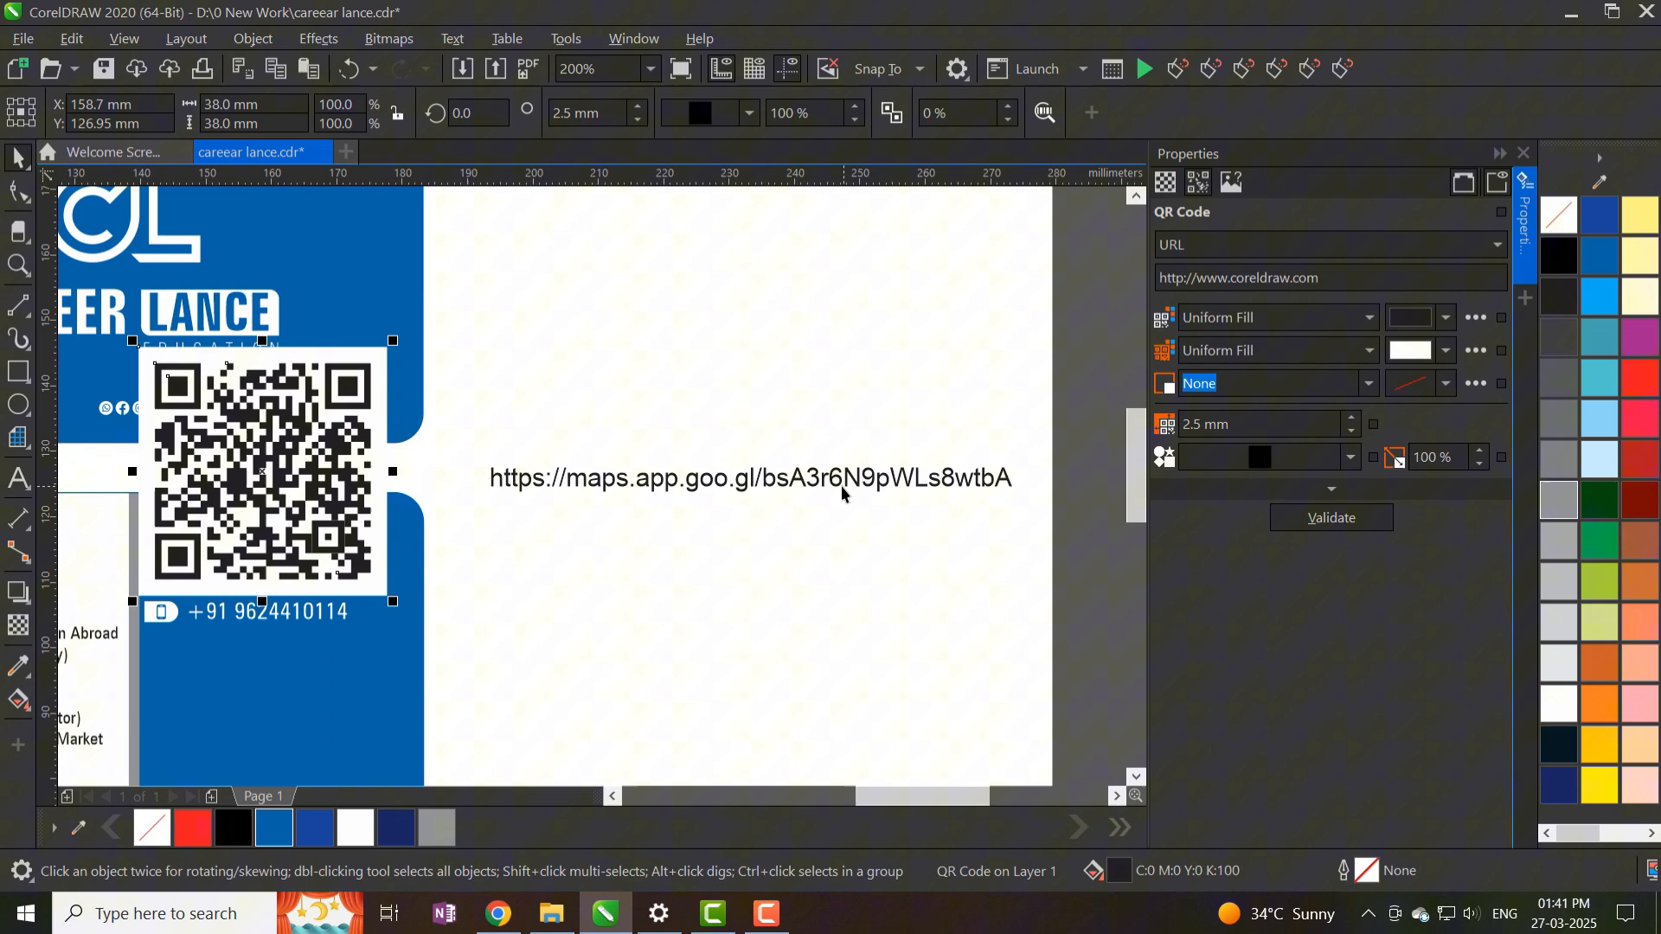
double_click(841, 485)
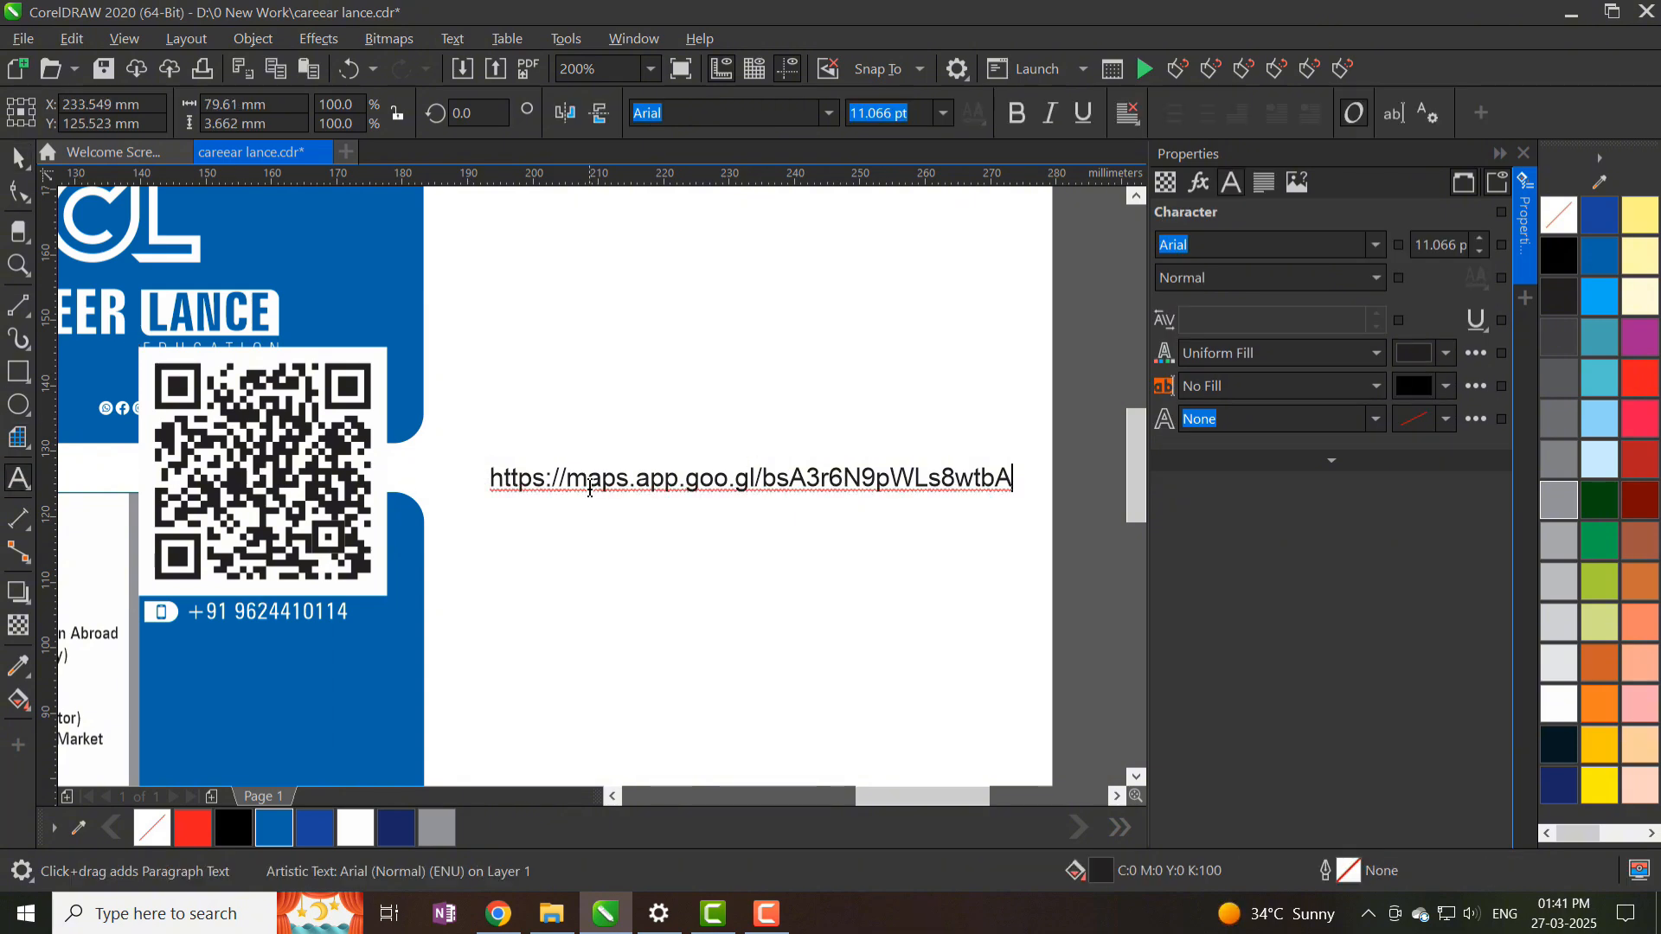
key(ctrl+a)
key(Delete)
click(1168, 185)
double_click(235, 445)
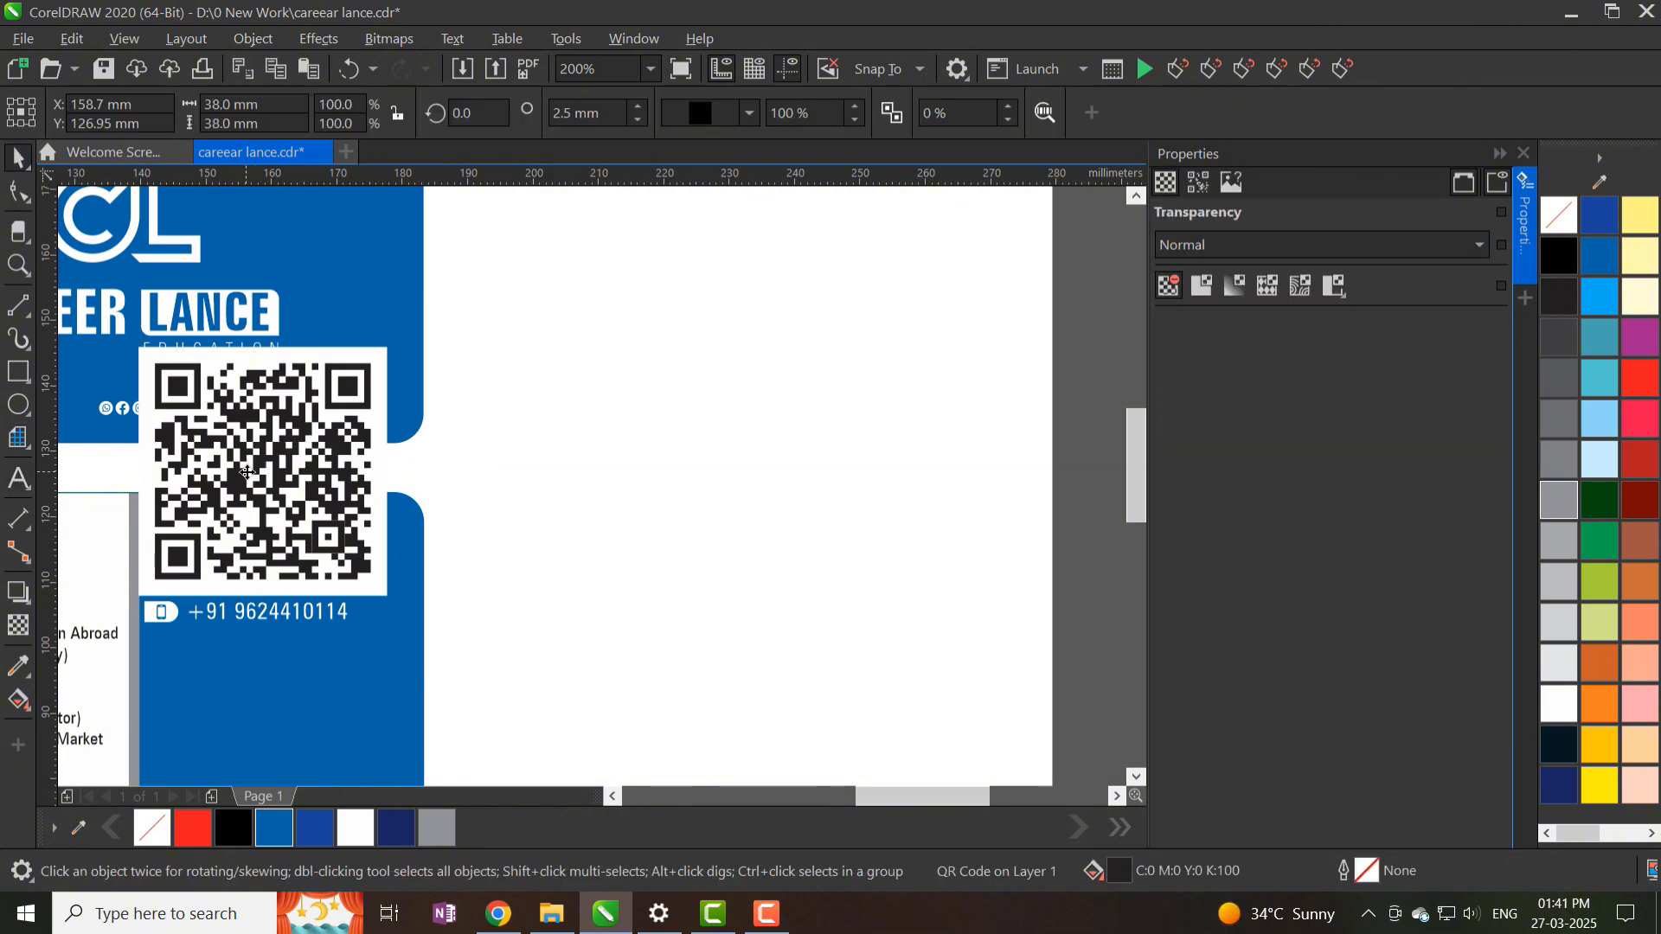
drag(1367, 282, 1173, 290)
key(Return)
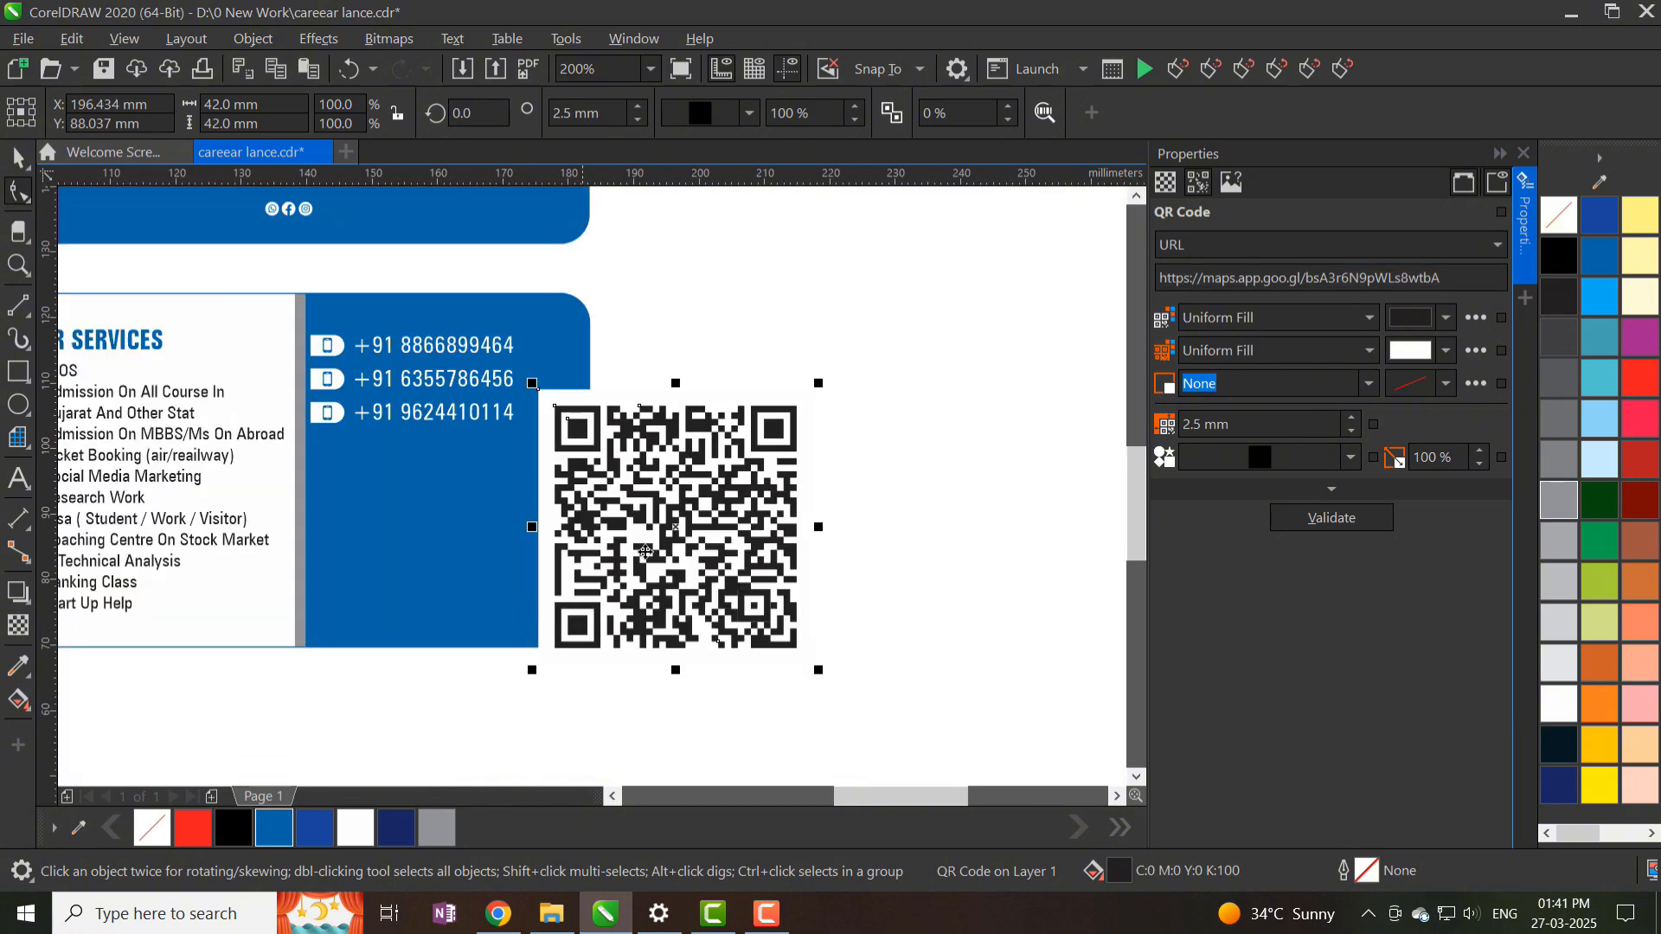
- Shrink the QR code and position it below the phone numbers on the blue panel
drag(549, 381, 440, 522)
scroll(452, 581, up, 1)
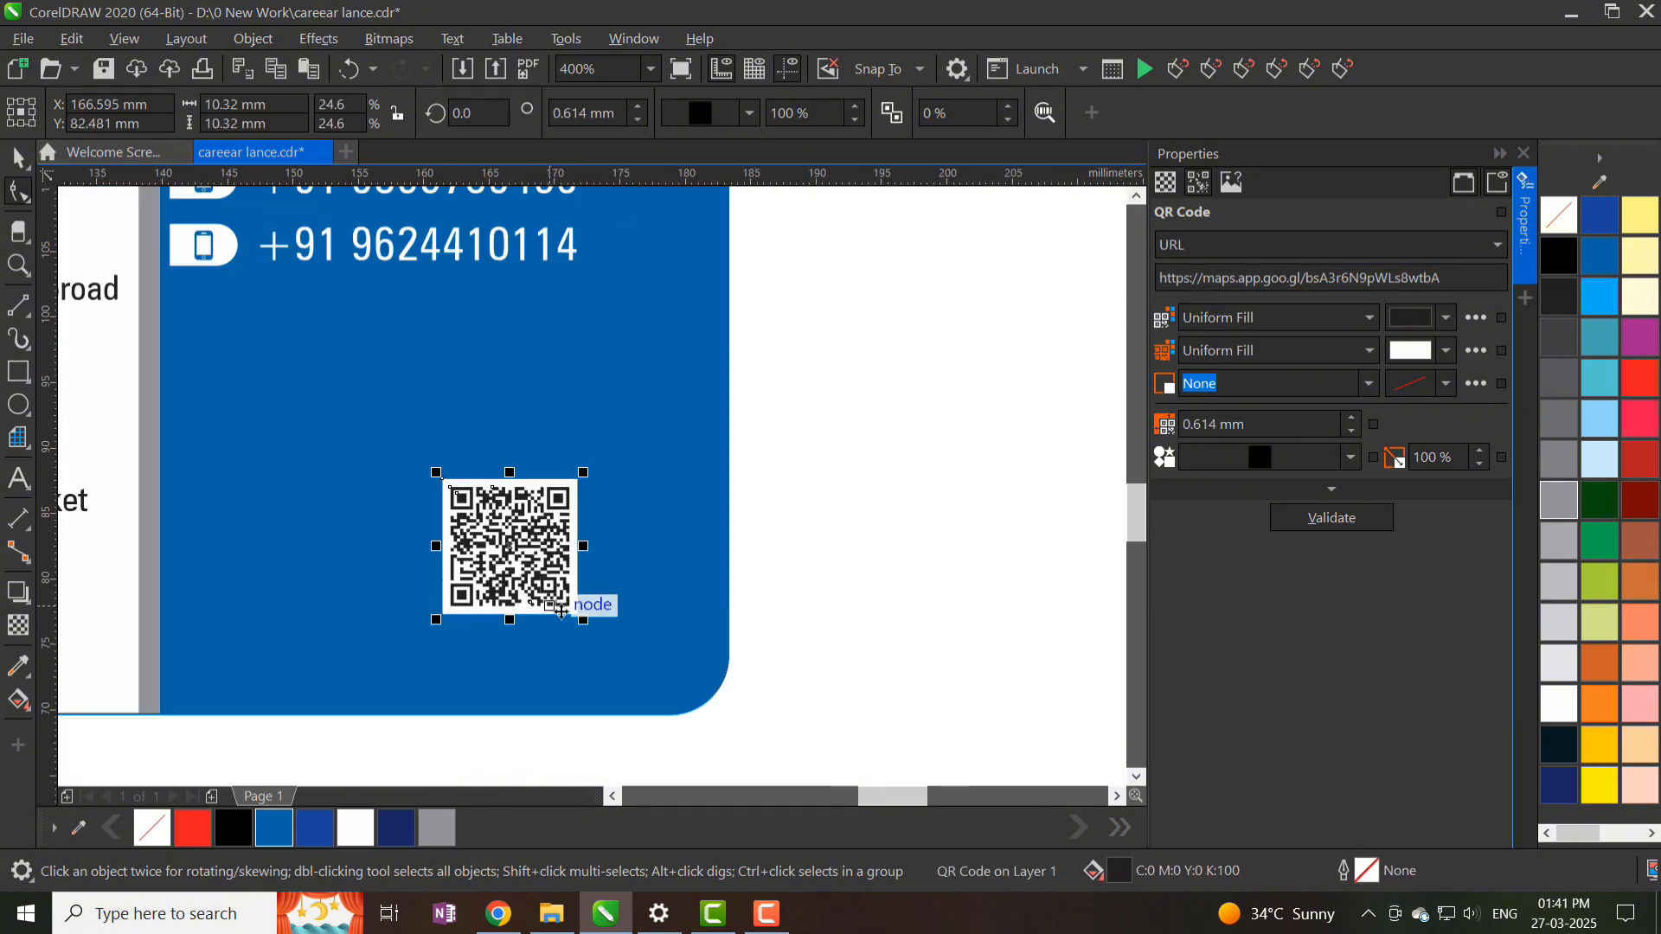
drag(580, 618, 626, 663)
scroll(615, 603, down, 1)
key(Left)
key(Left)
key(Left)
key(Left)
key(Left)
key(Left)
key(Left)
key(Left)
key(Left)
key(Left)
key(Left)
key(Left)
- Import location.cdr and place the map-pin icon beside the QR code
right_click(889, 481)
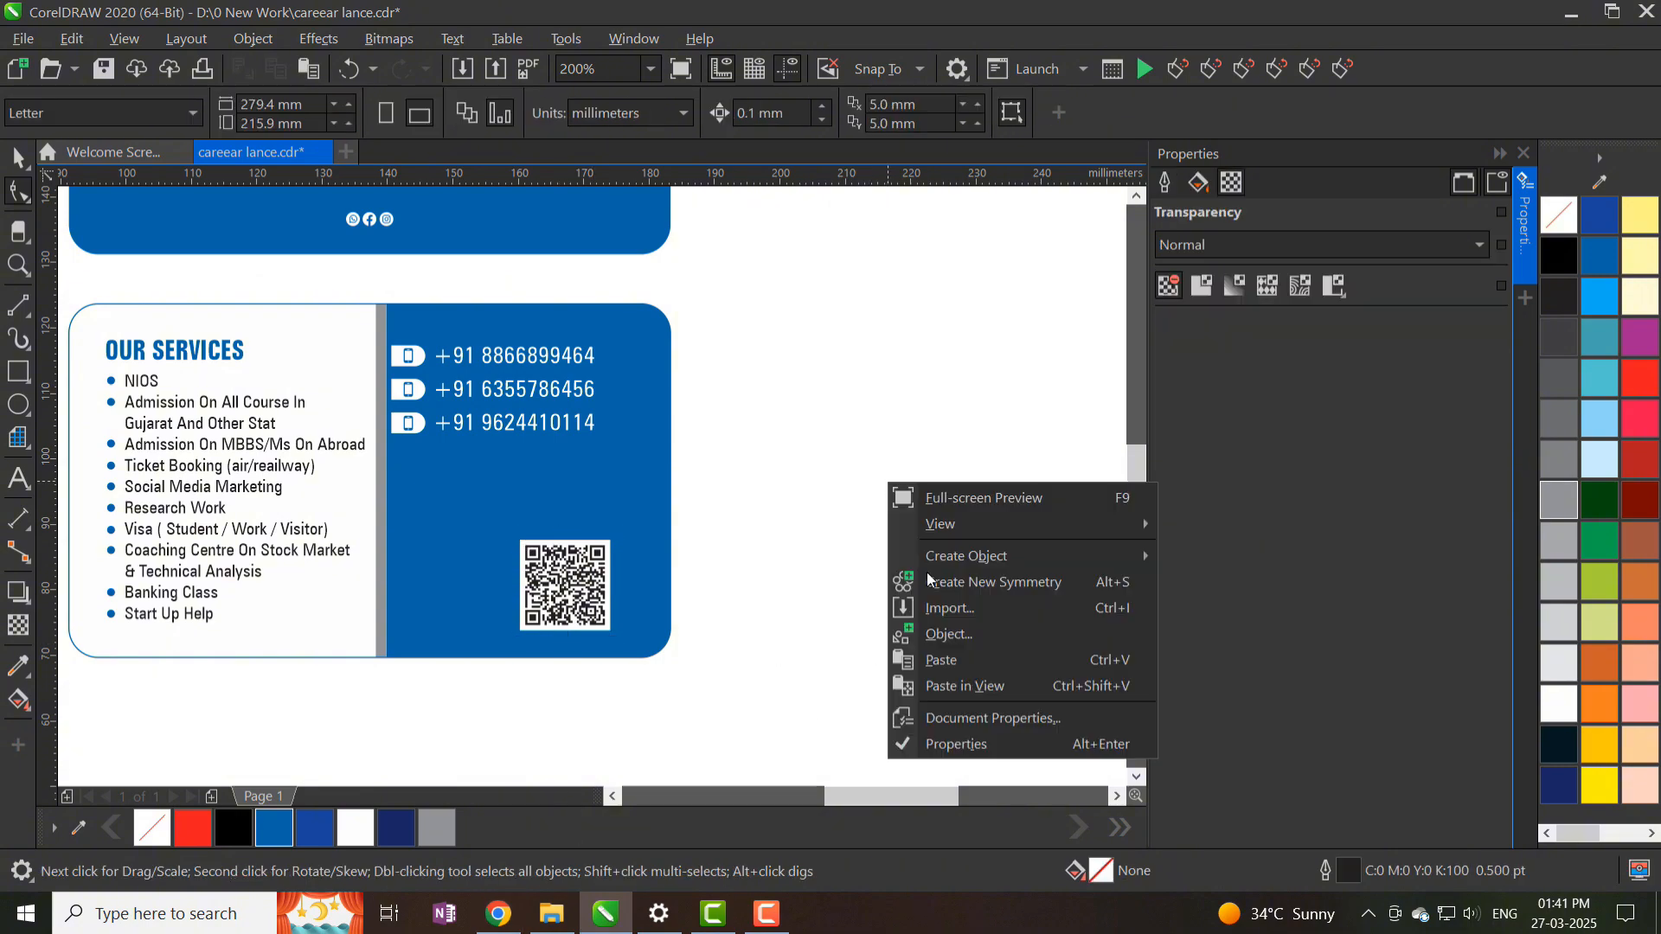
click(945, 607)
double_click(1581, 173)
drag(458, 586, 511, 620)
scroll(511, 621, up, 1)
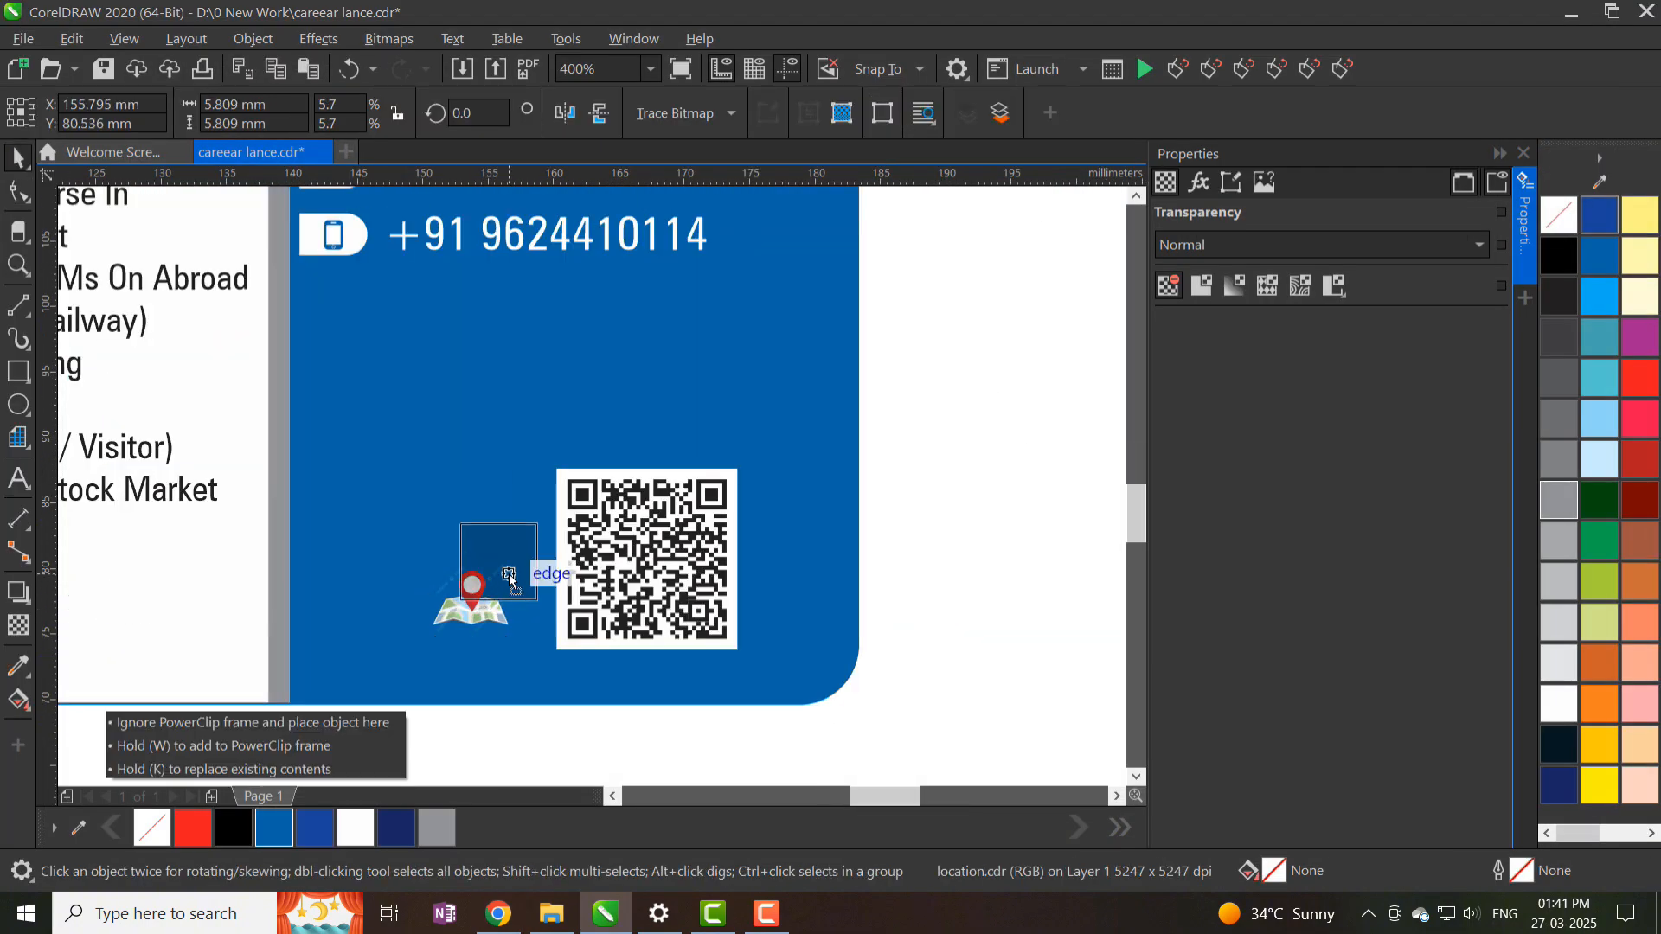
scroll(588, 584, down, 1)
click(688, 551)
- Copy the last phone tab below the numbers and delete its phone icon
scroll(499, 394, up, 2)
click(479, 428)
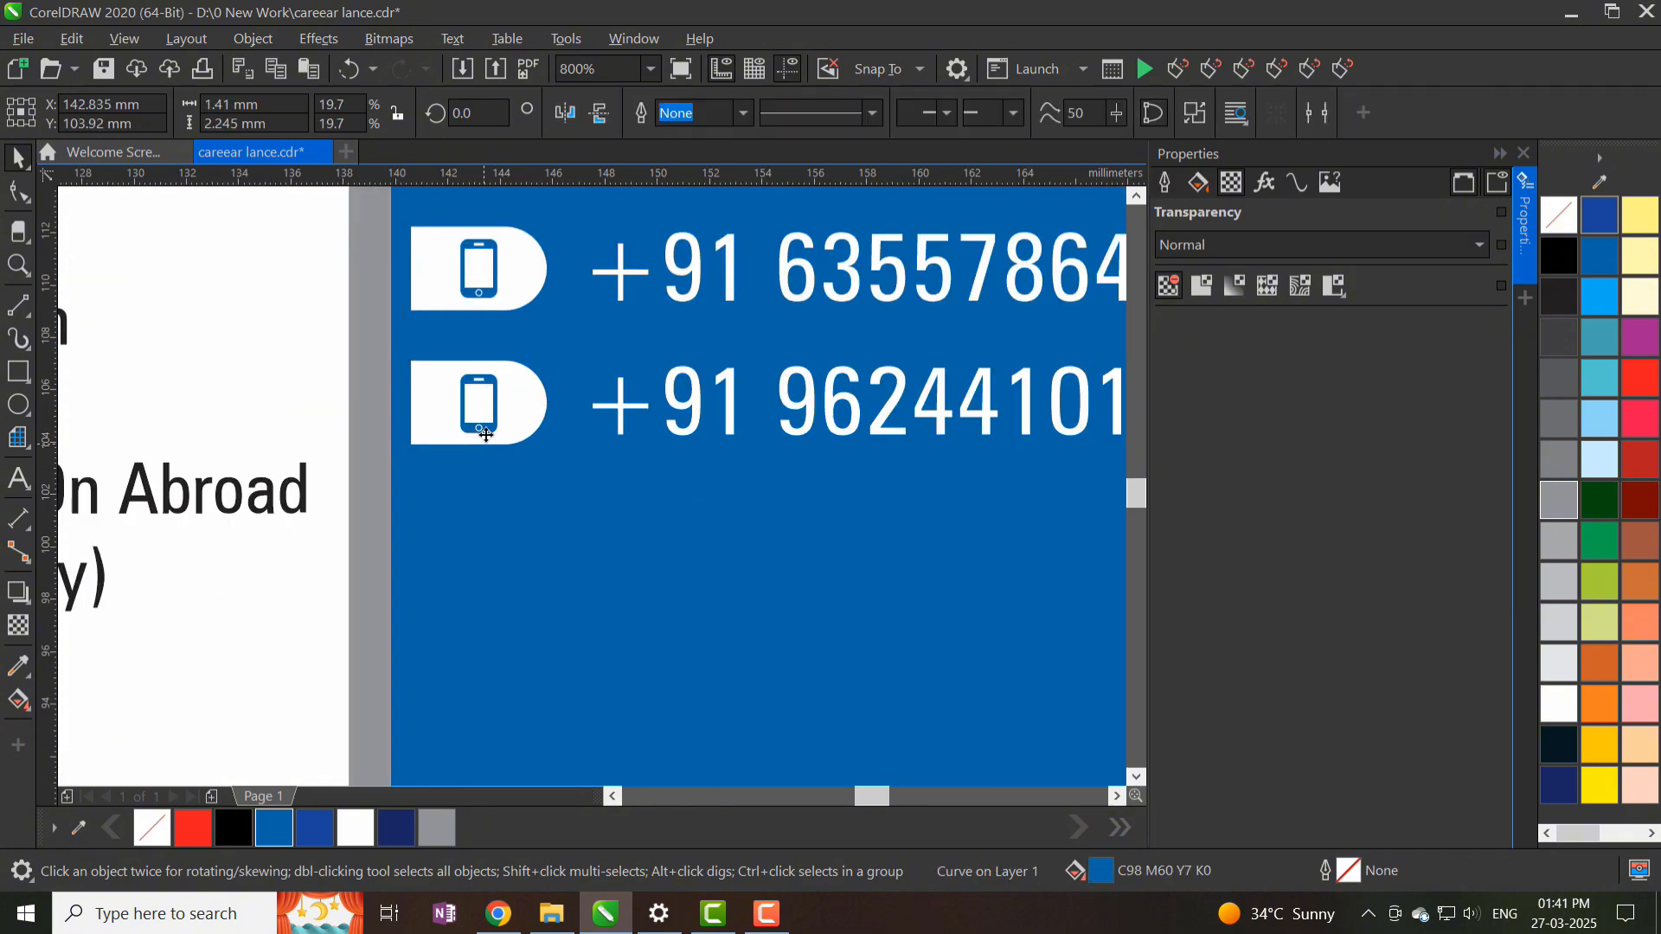
shift+click(521, 396)
drag(520, 394, 521, 528)
click(480, 533)
key(Delete)
- Import ICONS 2.cdr, copy its house icon onto the empty tab, and delete the leftover icon set
scroll(484, 521, down, 2)
right_click(906, 465)
click(969, 591)
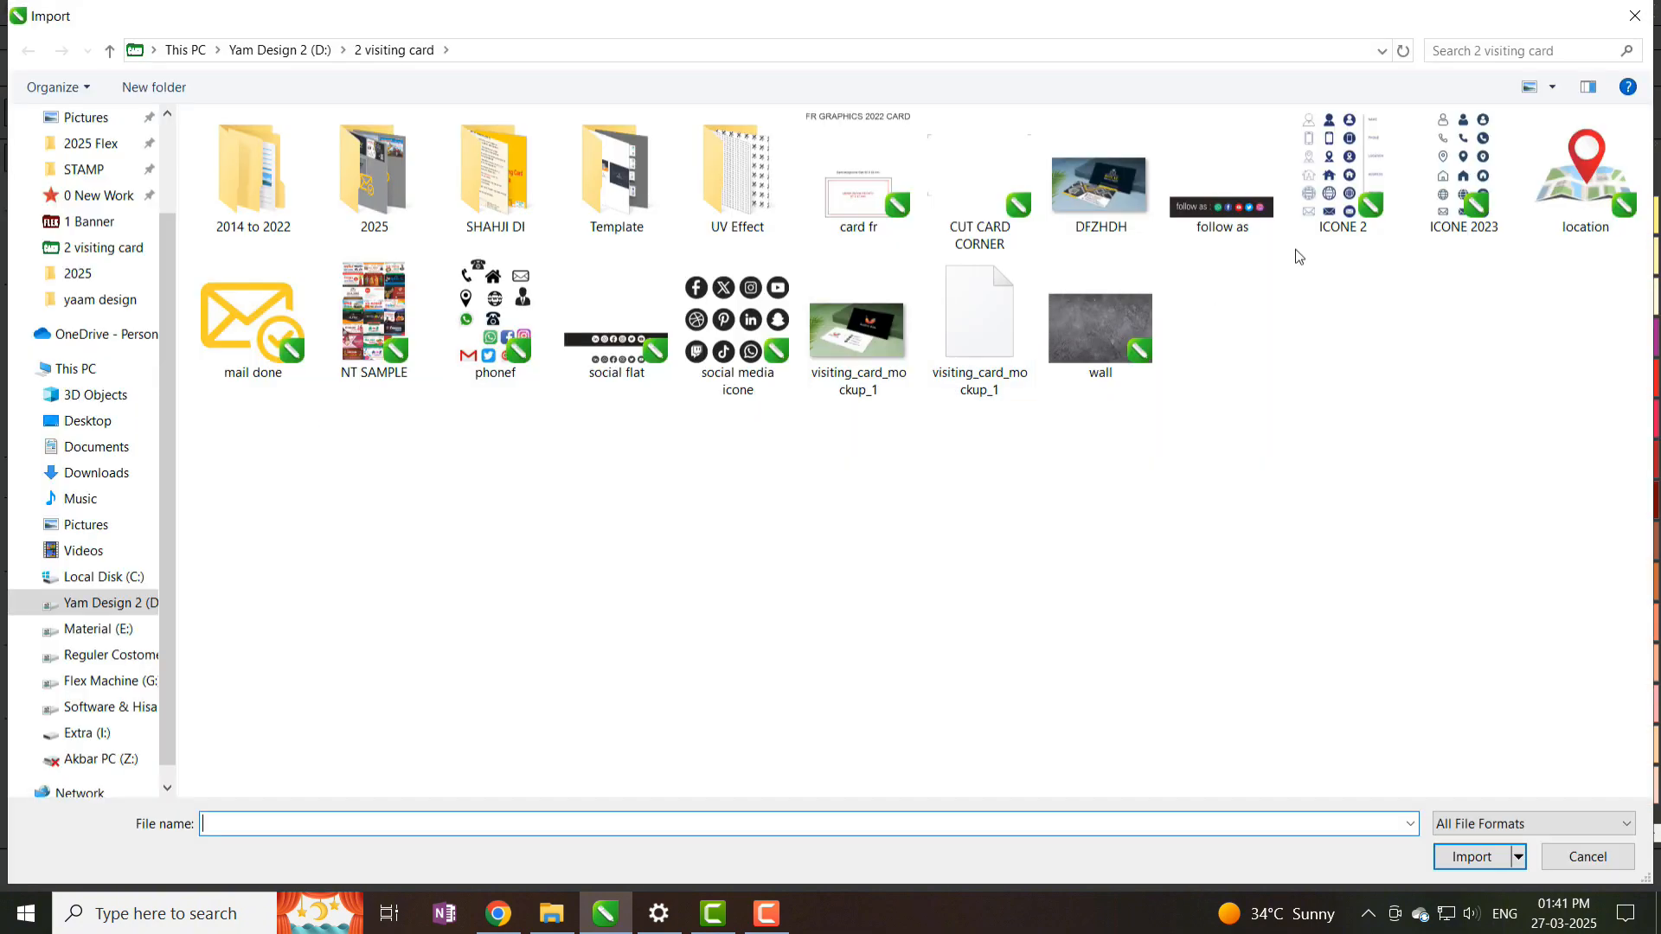
double_click(1350, 167)
click(777, 424)
scroll(858, 505, up, 2)
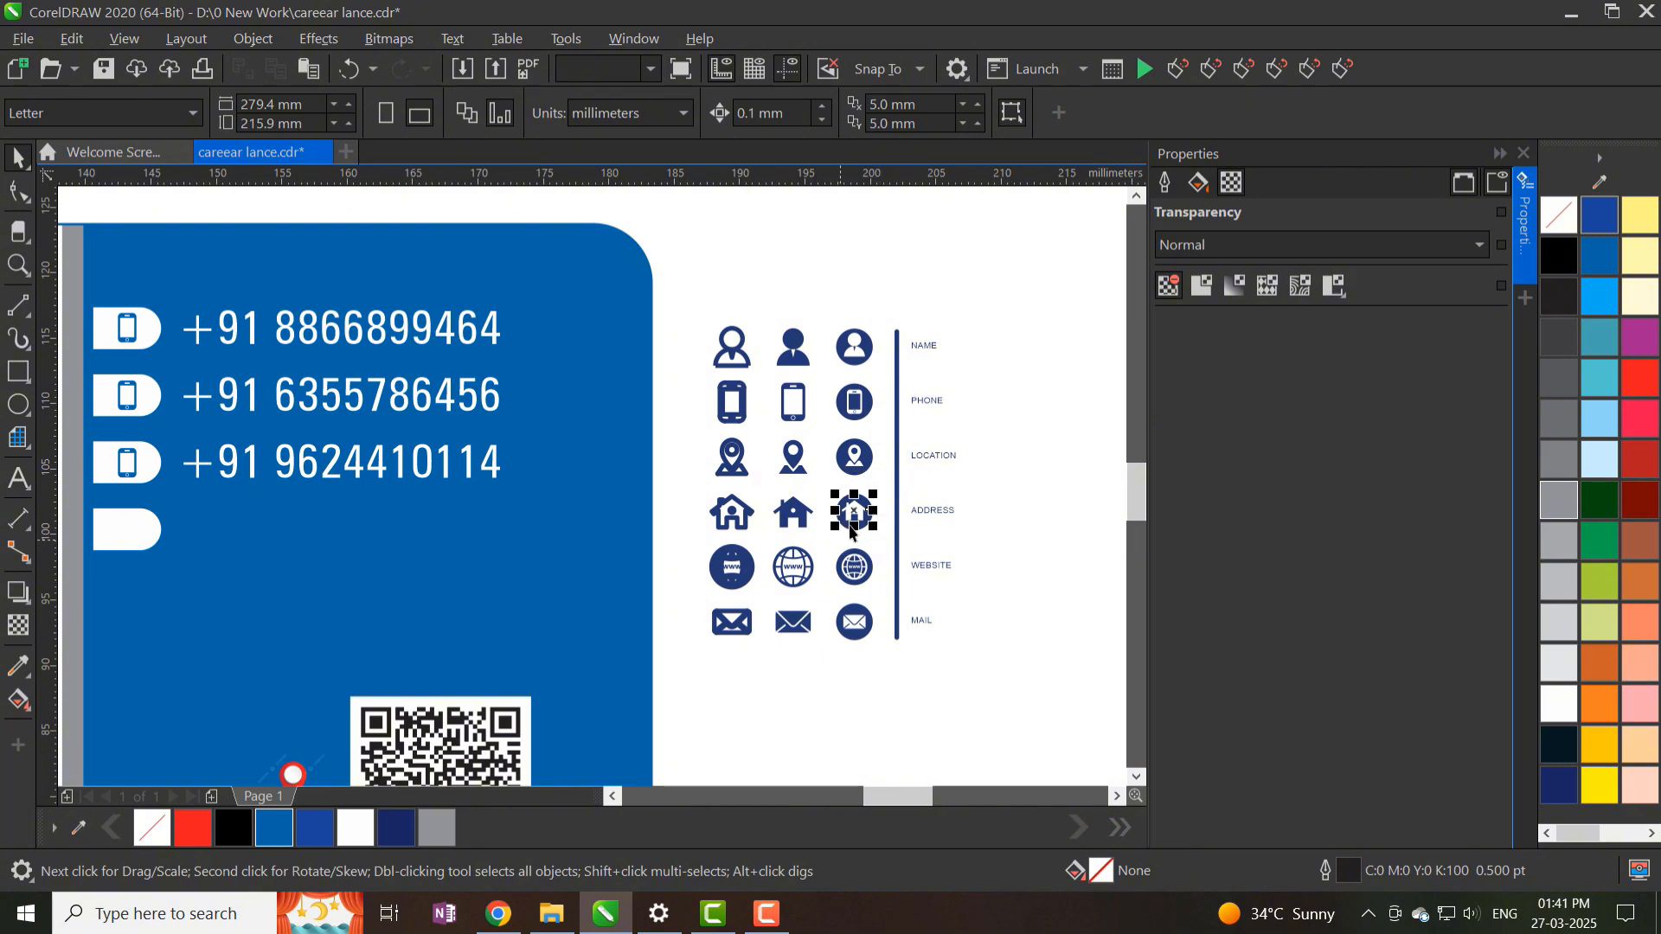
drag(851, 519, 121, 534)
drag(708, 642, 690, 659)
key(Delete)
- Enlarge the house icon and nudge it into position on the tab
scroll(84, 524, up, 1)
click(166, 530)
drag(198, 551, 206, 558)
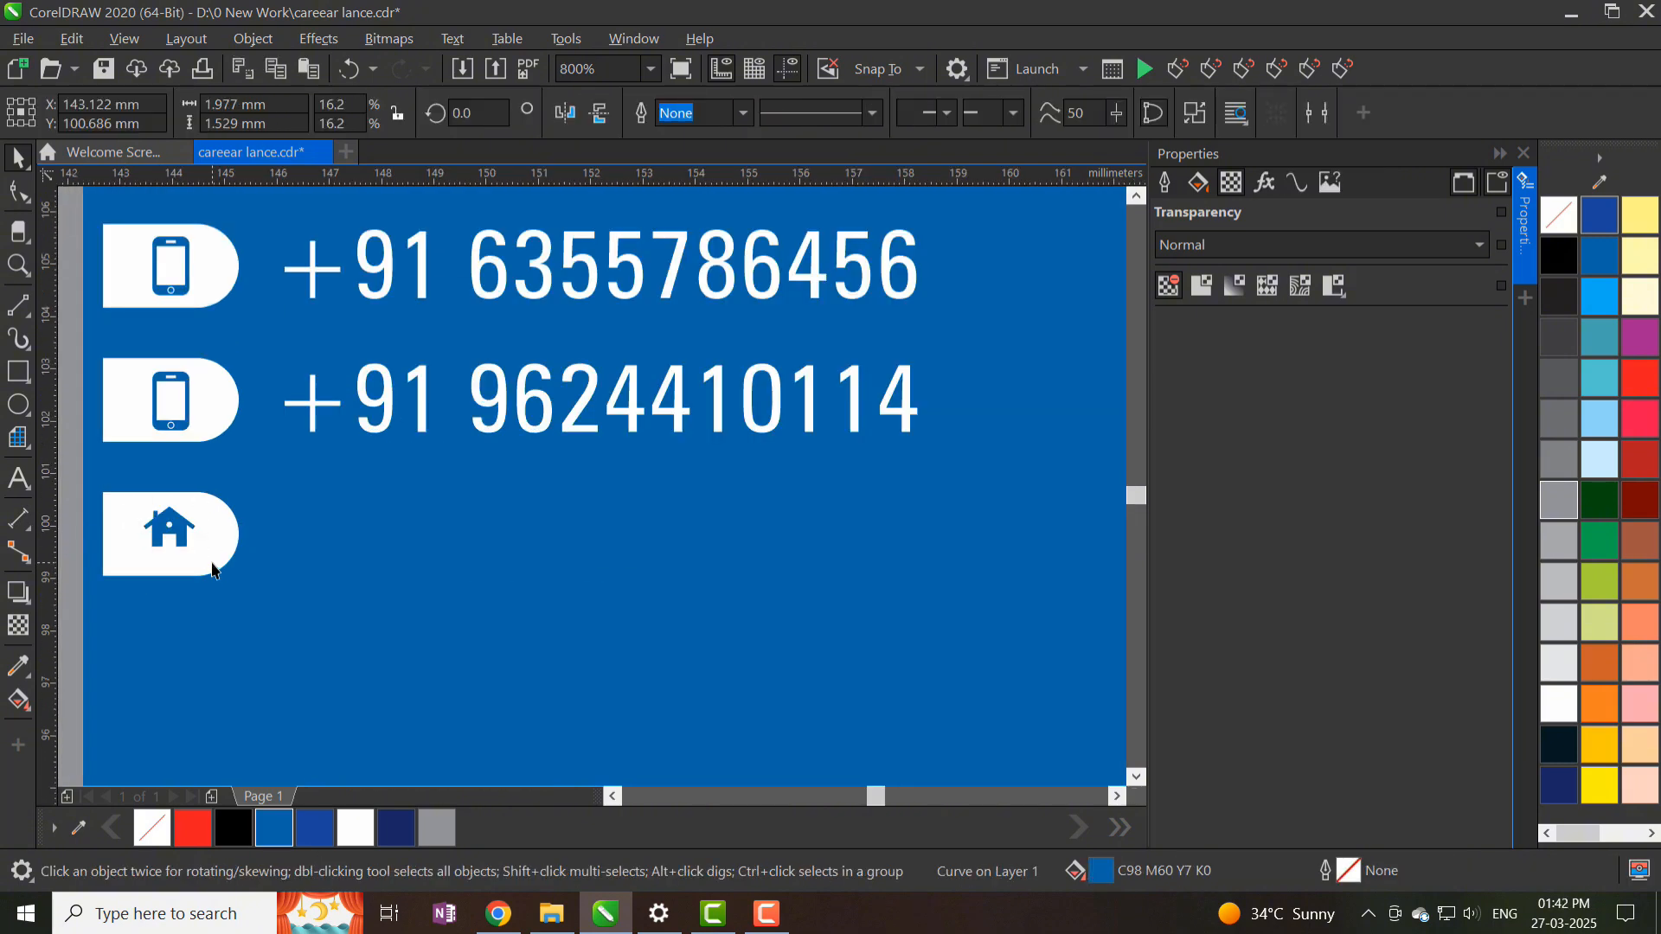
scroll(211, 561, up, 1)
key(Down)
scroll(364, 524, down, 3)
click(706, 512)
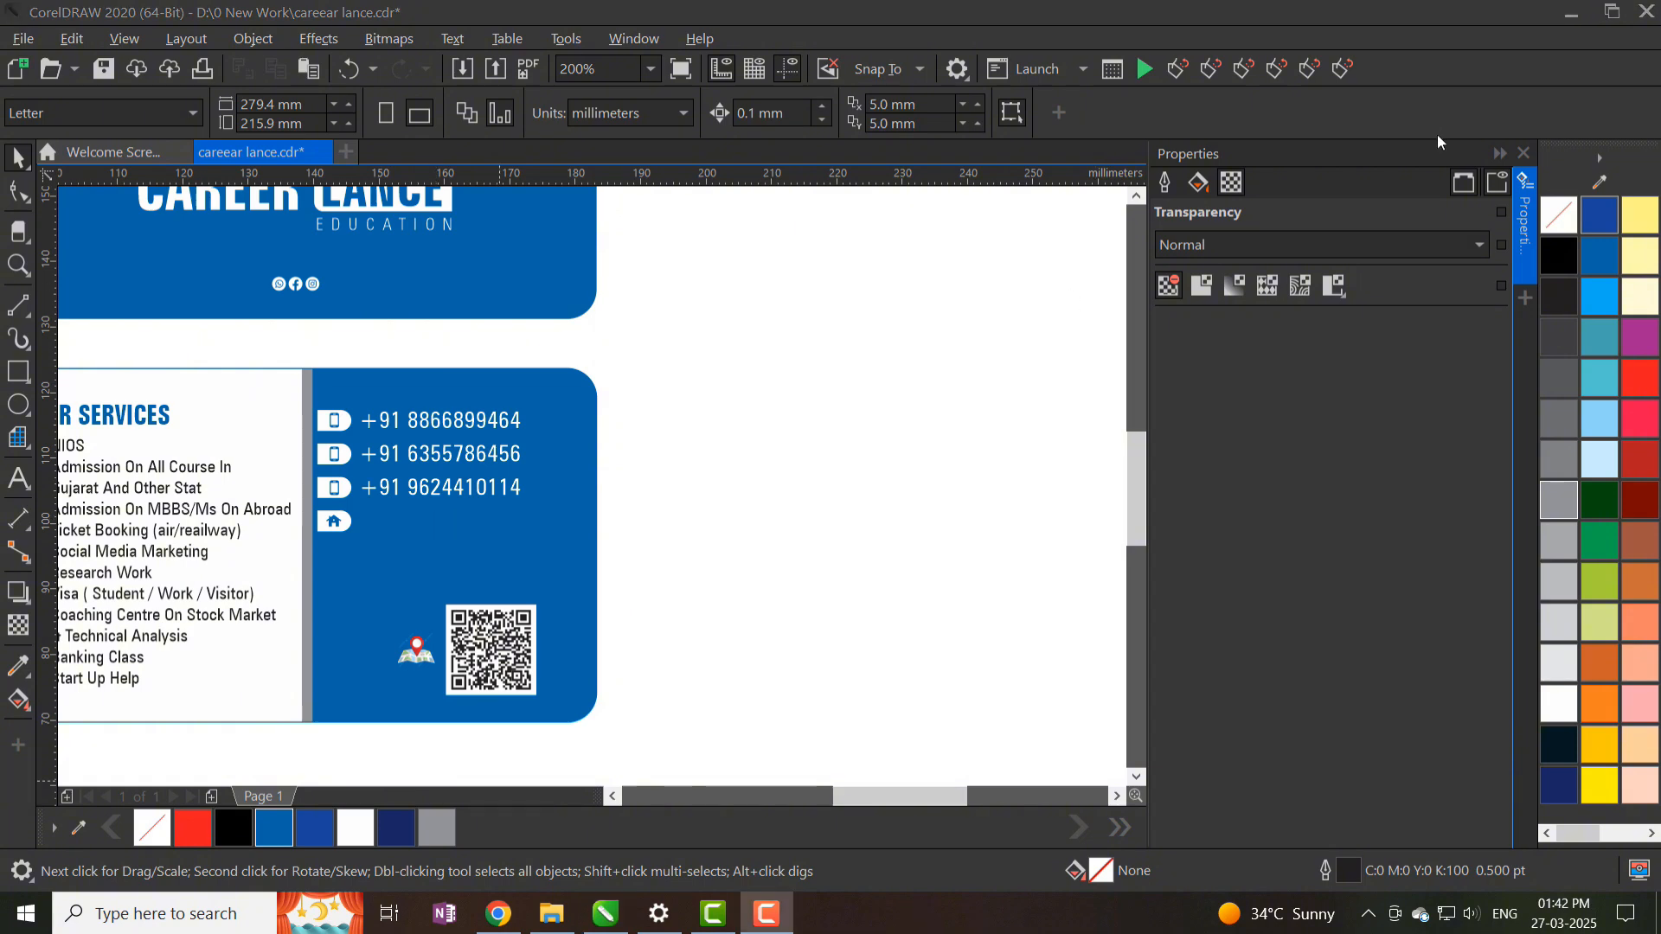
scroll(437, 519, up, 1)
- Copy a phone number beside the house tab, replace it with the pasted address, and set 8 pt
drag(441, 346, 428, 552)
right_click(429, 552)
click(18, 485)
click(589, 574)
key(ctrl+a)
key(ctrl+v)
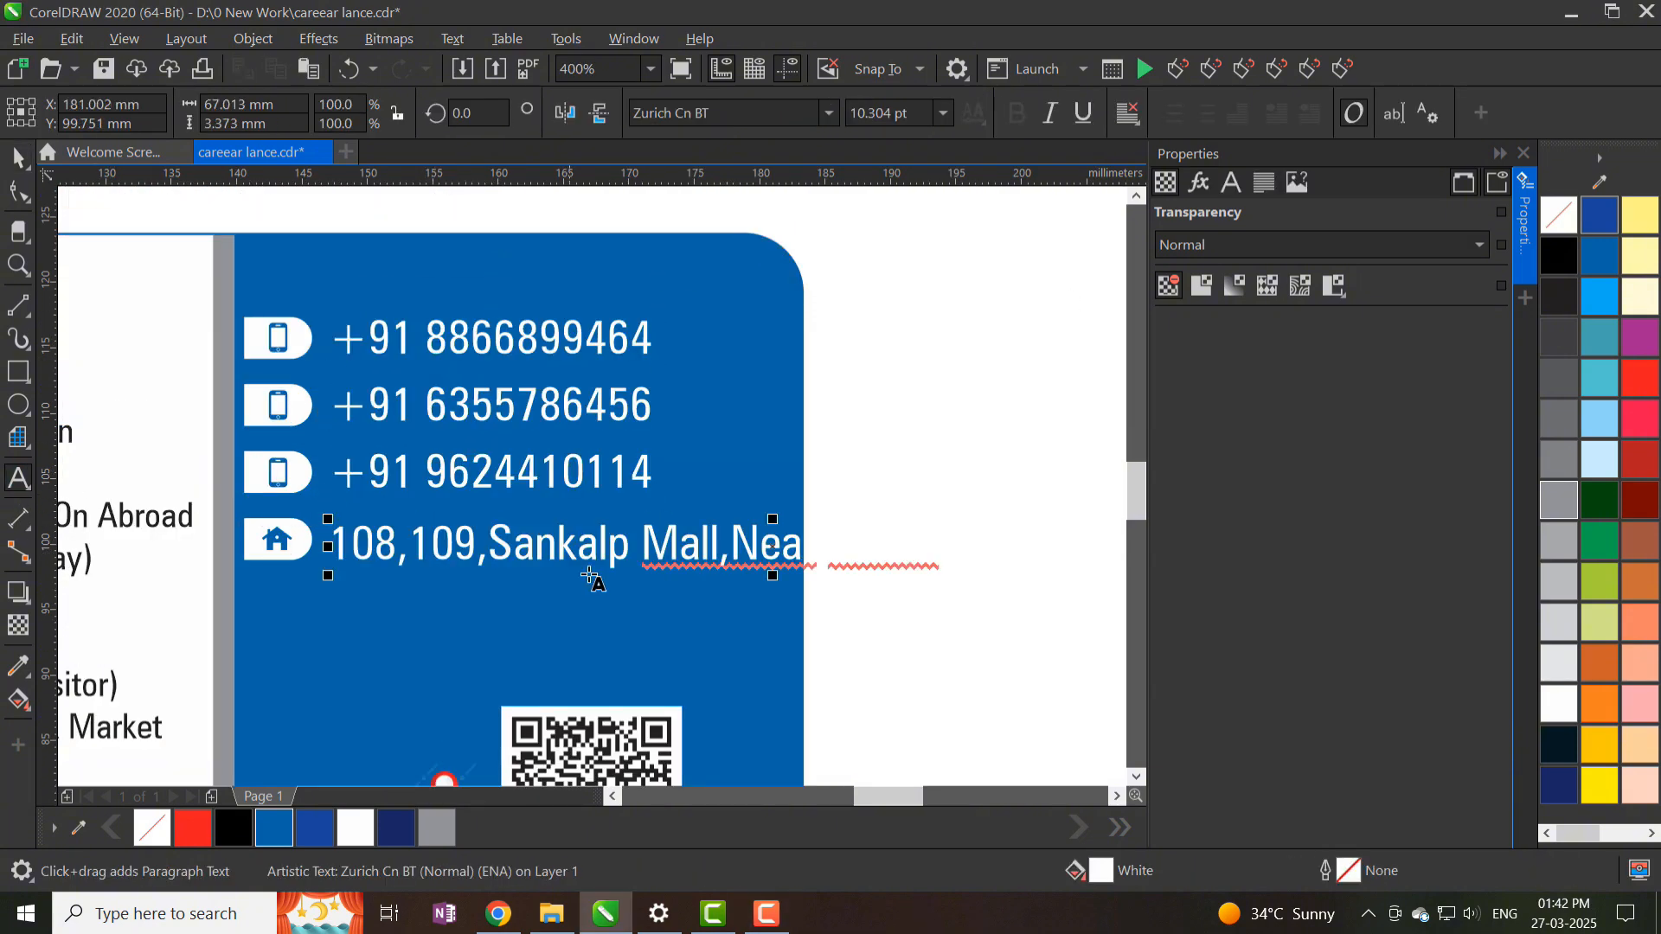
click(742, 546)
key(ctrl+a)
click(887, 114)
text(8)
key(Return)
- Shorten 'Near' to 'Nr,' and tidy the address punctuation
click(661, 550)
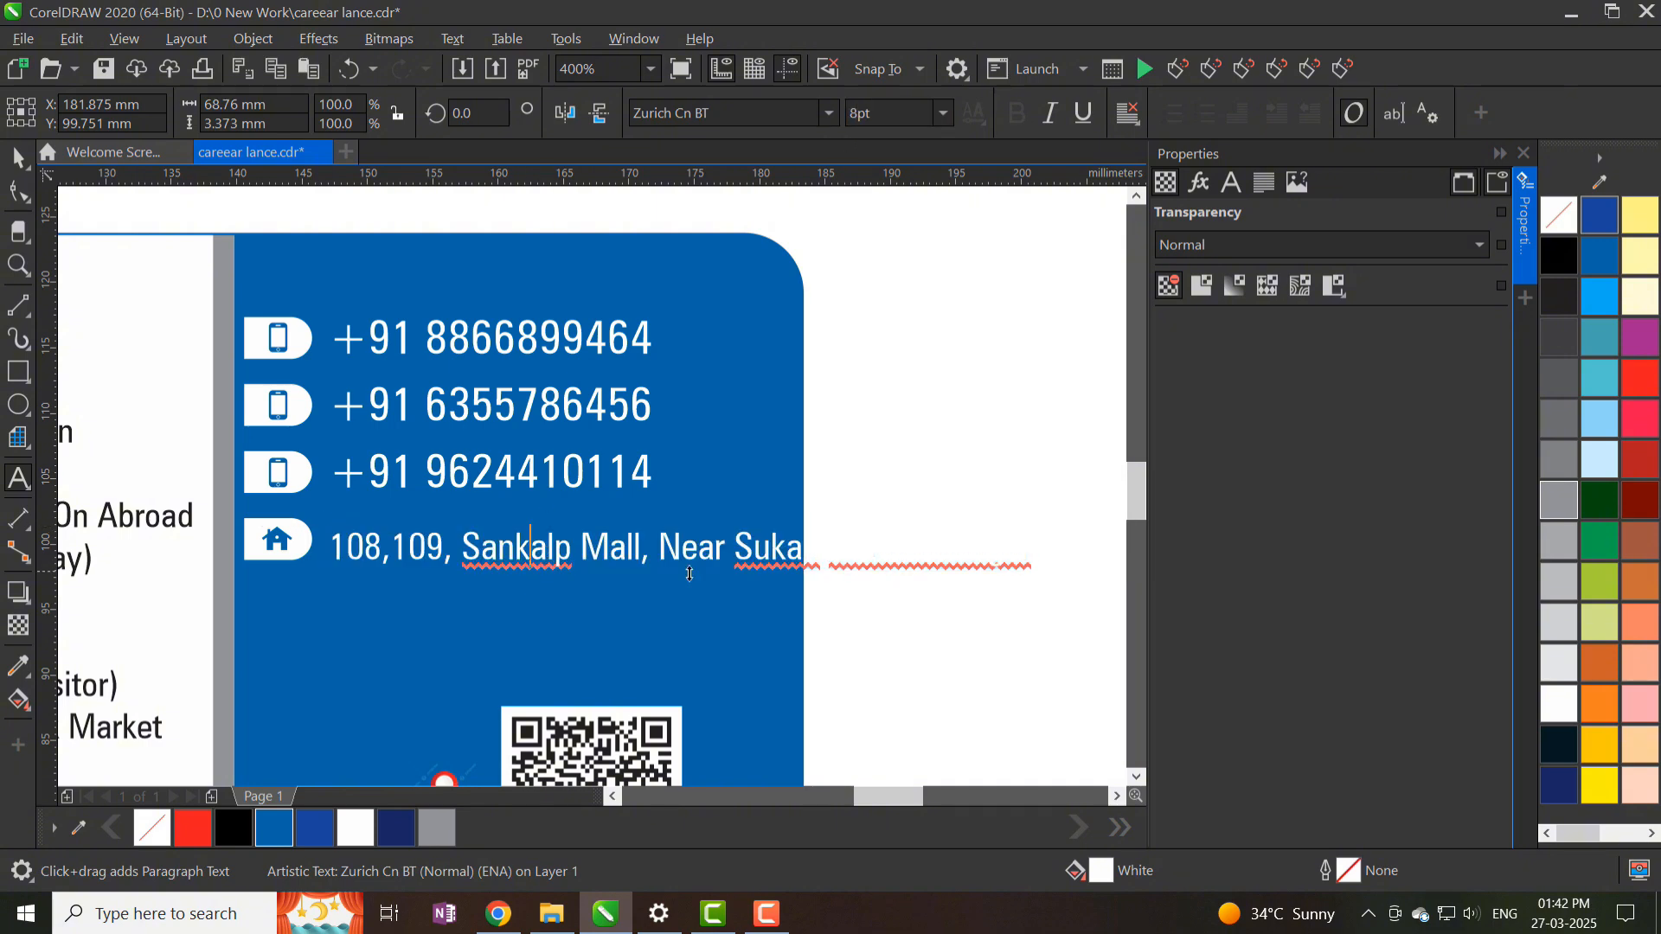
drag(467, 561, 378, 561)
key(Delete)
click(403, 560)
text(, Sukan Hotel,Visnagar)
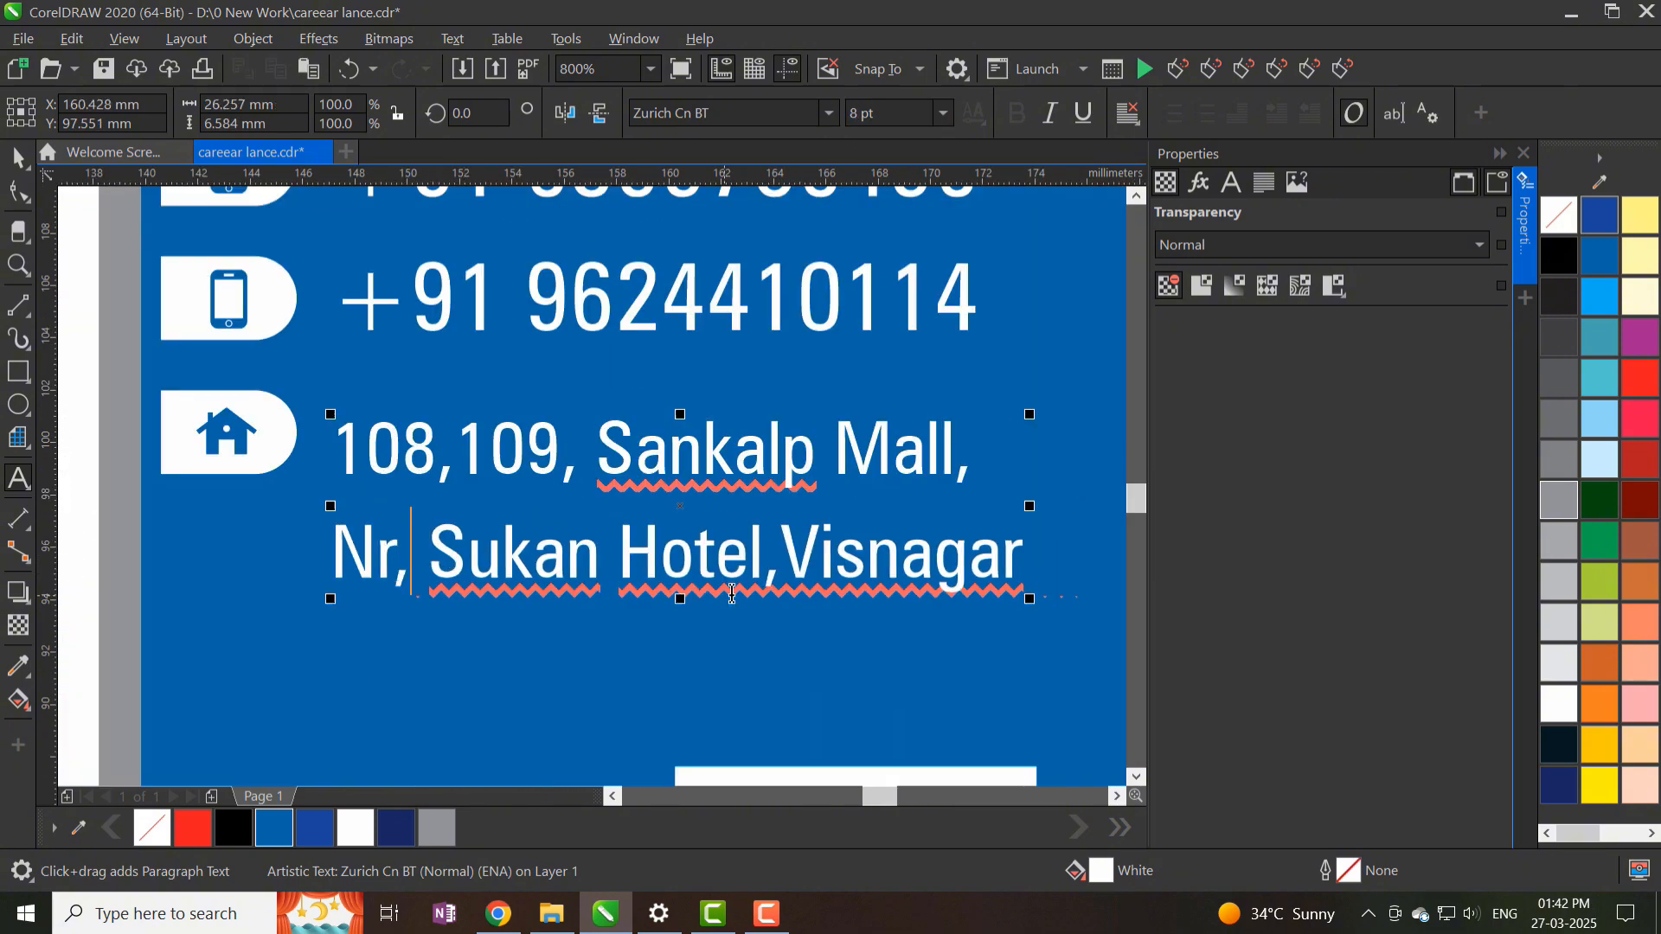
click(766, 558)
scroll(629, 507, down, 1)
click(18, 158)
scroll(907, 467, down, 1)
- Save the document
click(988, 466)
click(458, 564)
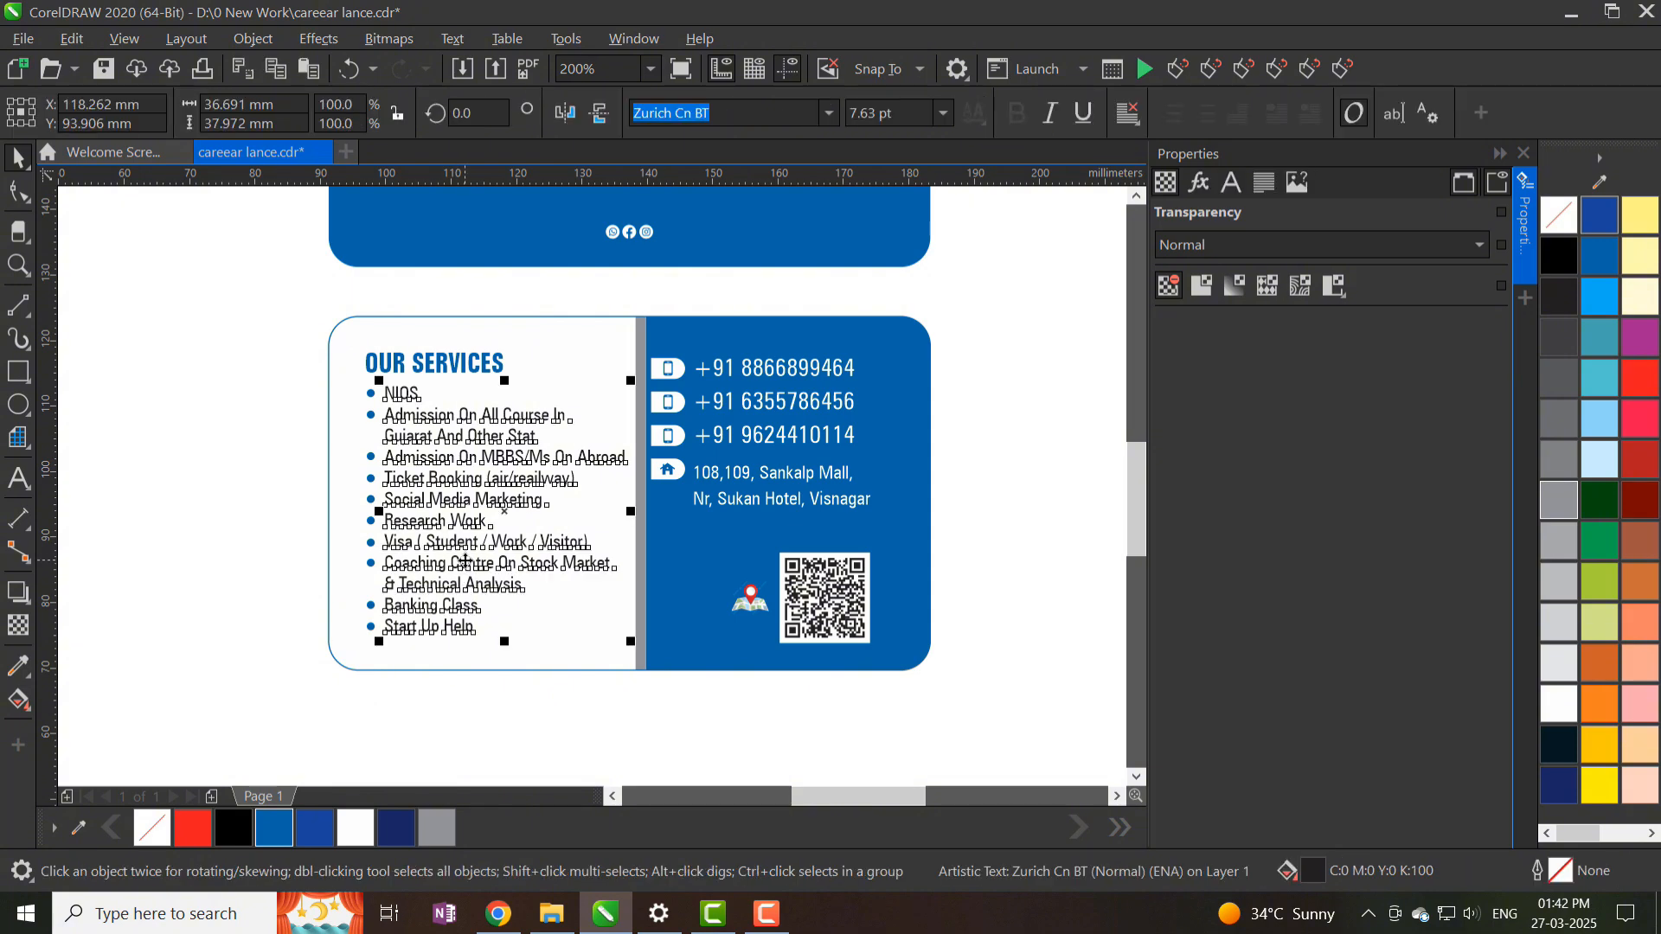
click(292, 522)
key(ctrl+s)
scroll(455, 467, up, 2)
- Apply Title Case to 'air/ reailway' in the services list and capitalise the 'A'
click(421, 490)
key(F8)
click(684, 517)
drag(928, 525, 594, 525)
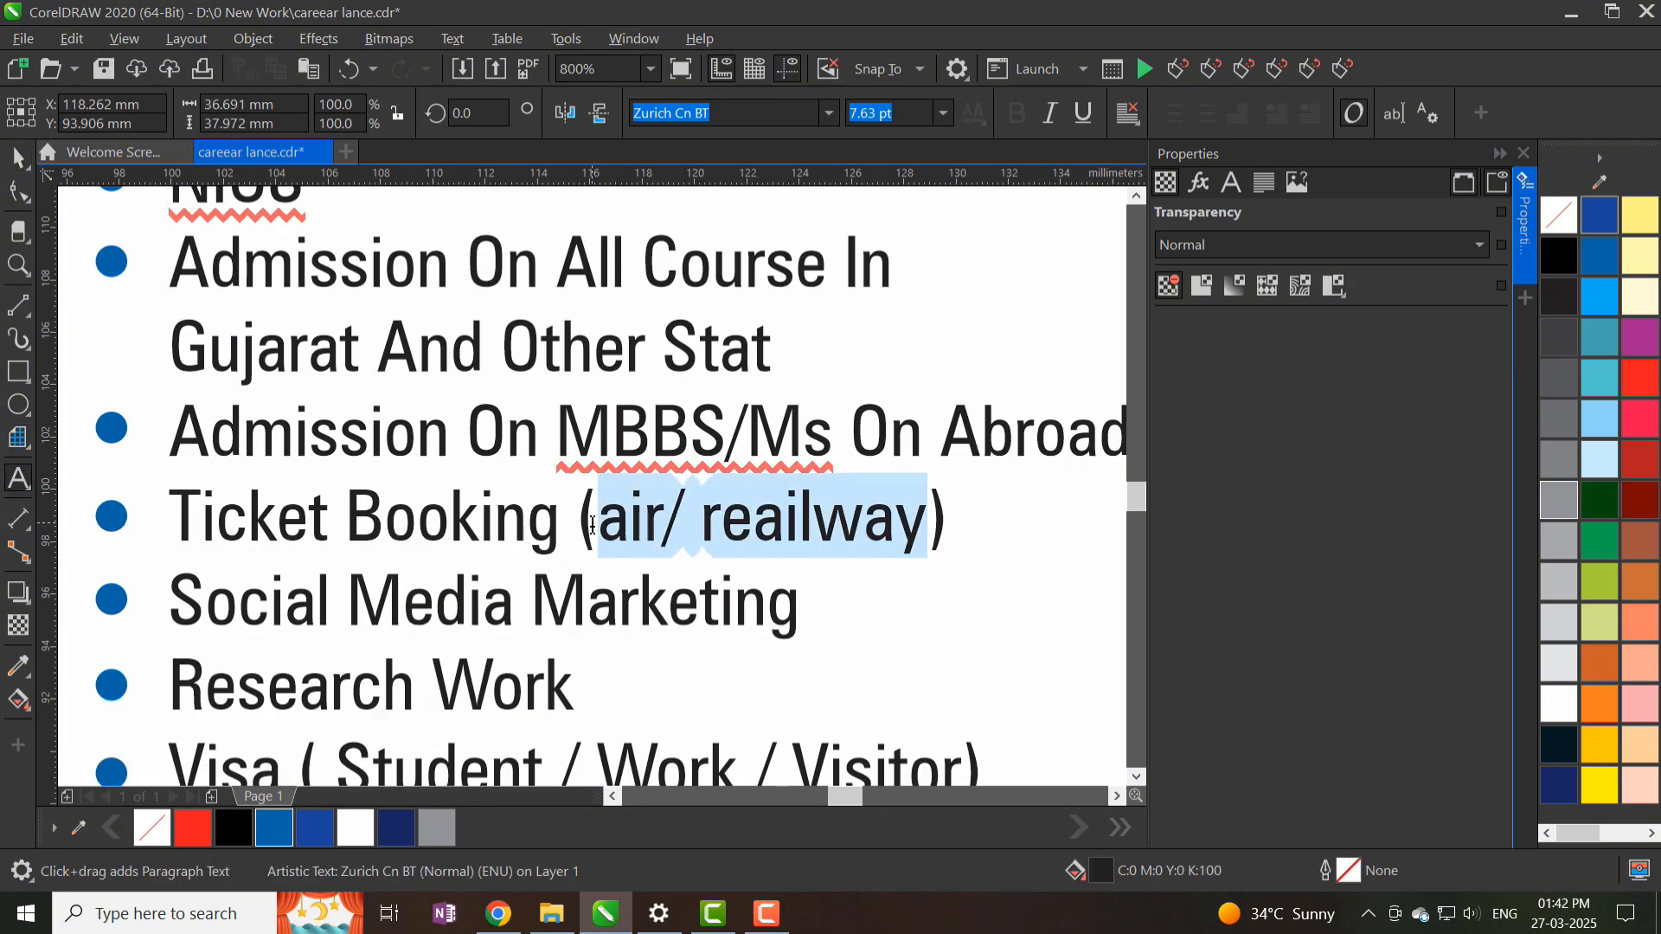
key(shift+F3)
double_click(780, 460)
click(627, 517)
key(shift+Left)
text(A)
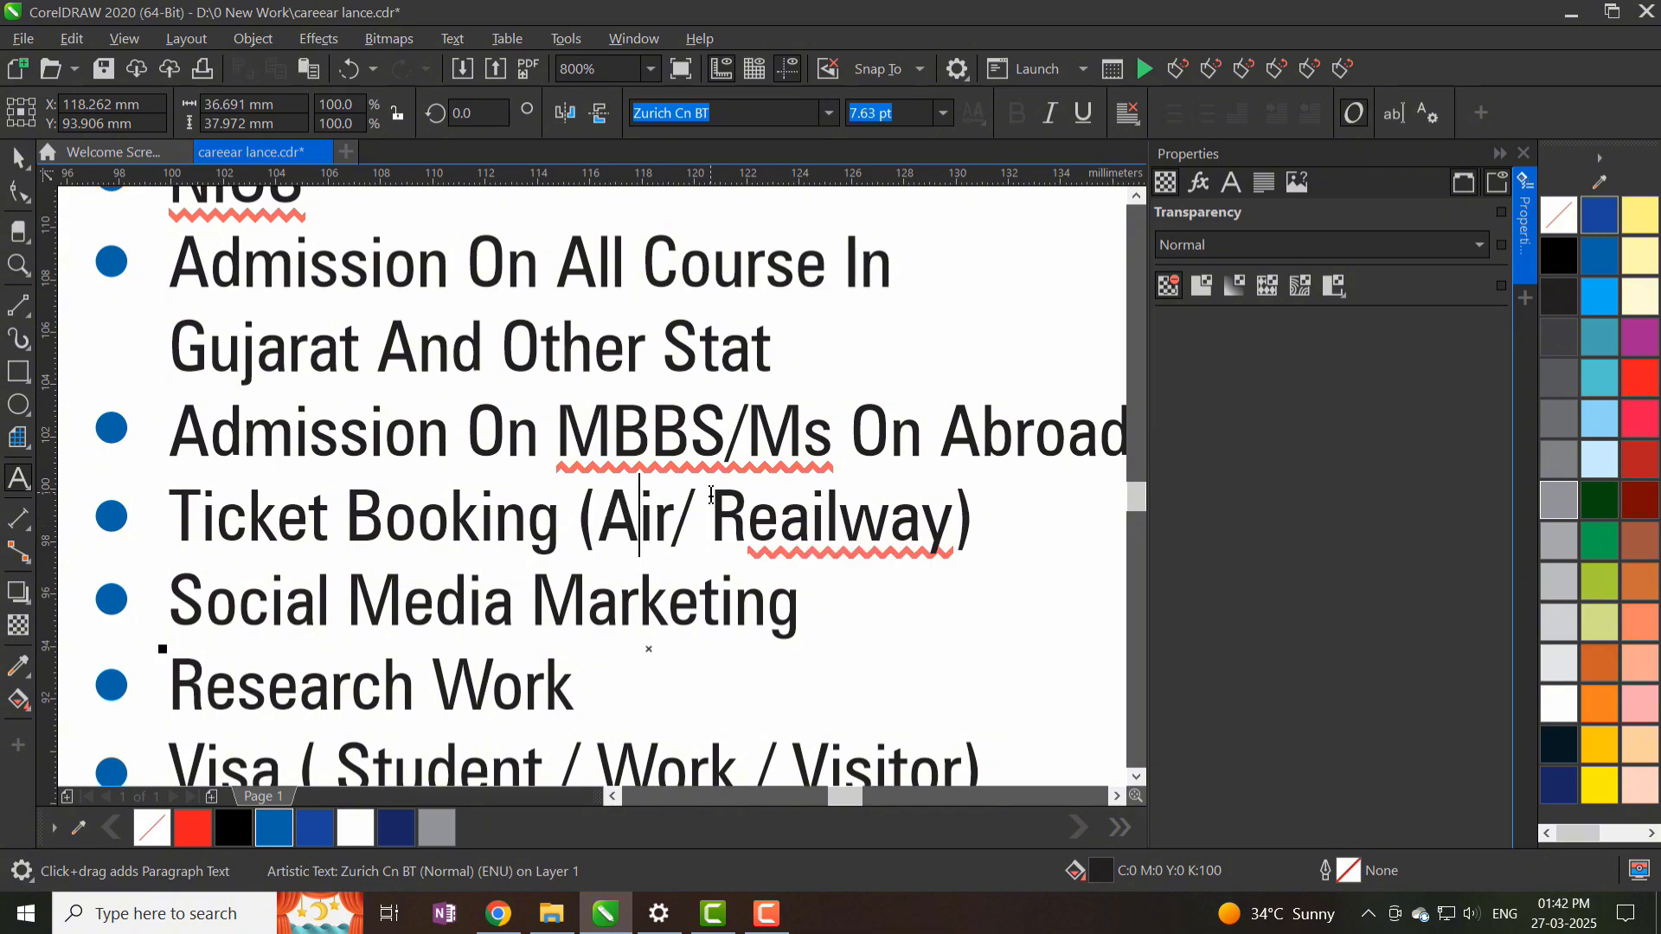
scroll(816, 595, down, 1)
scroll(763, 585, down, 1)
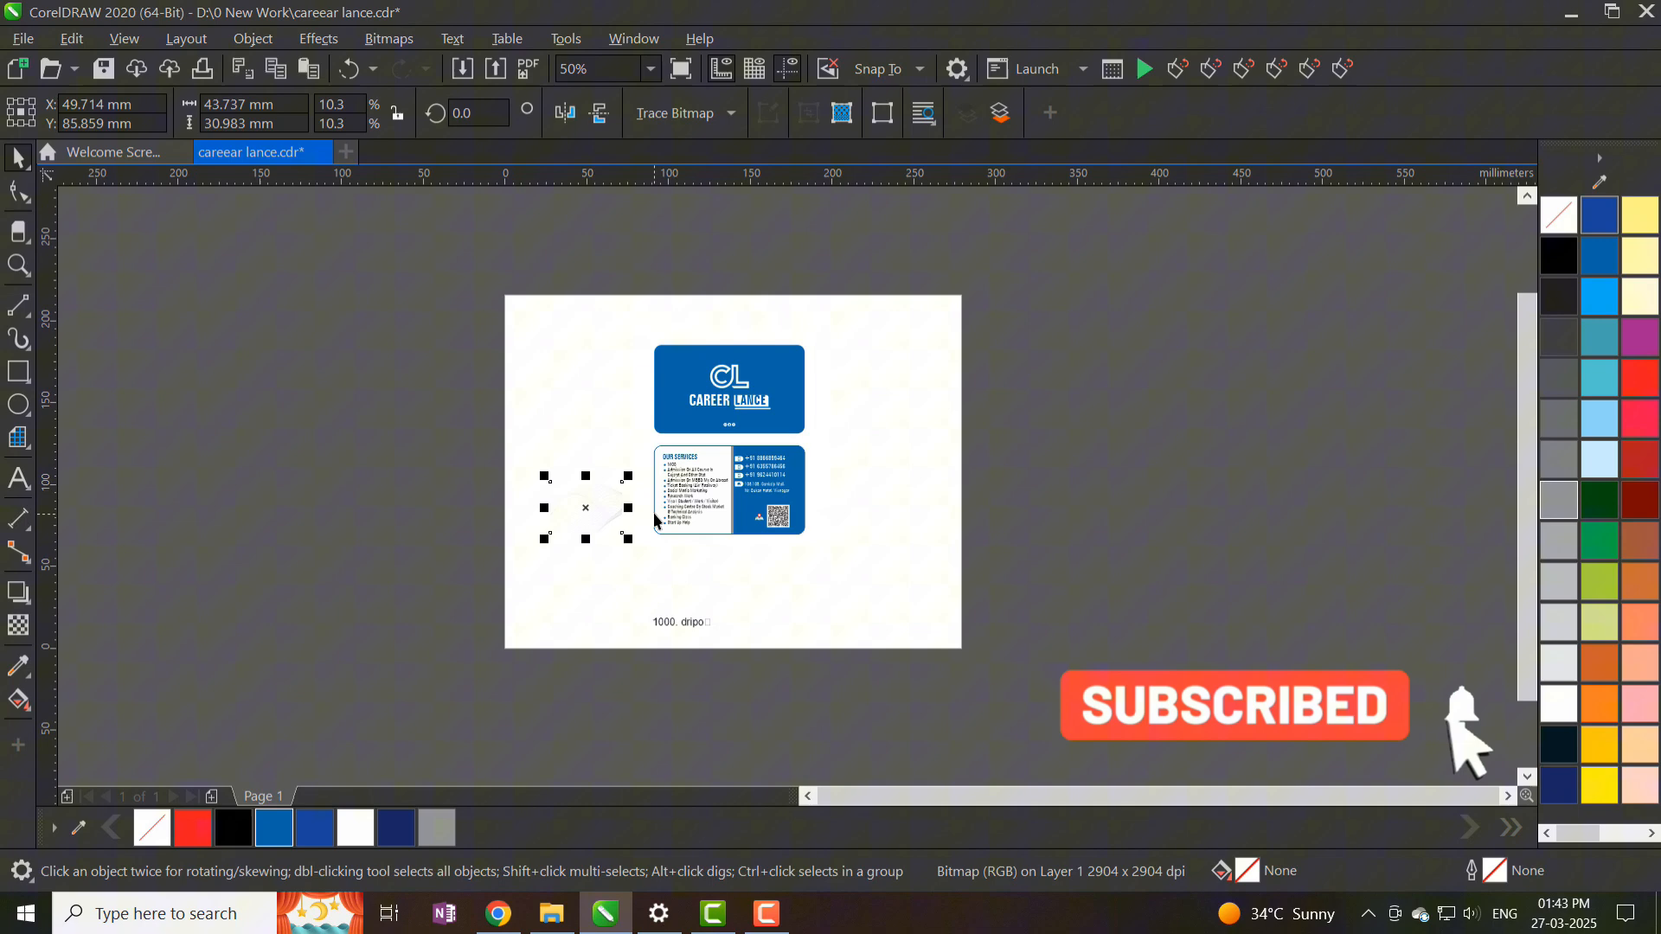
- PowerClip the wave bitmap inside the back card with Place Inside Frame
click(318, 38)
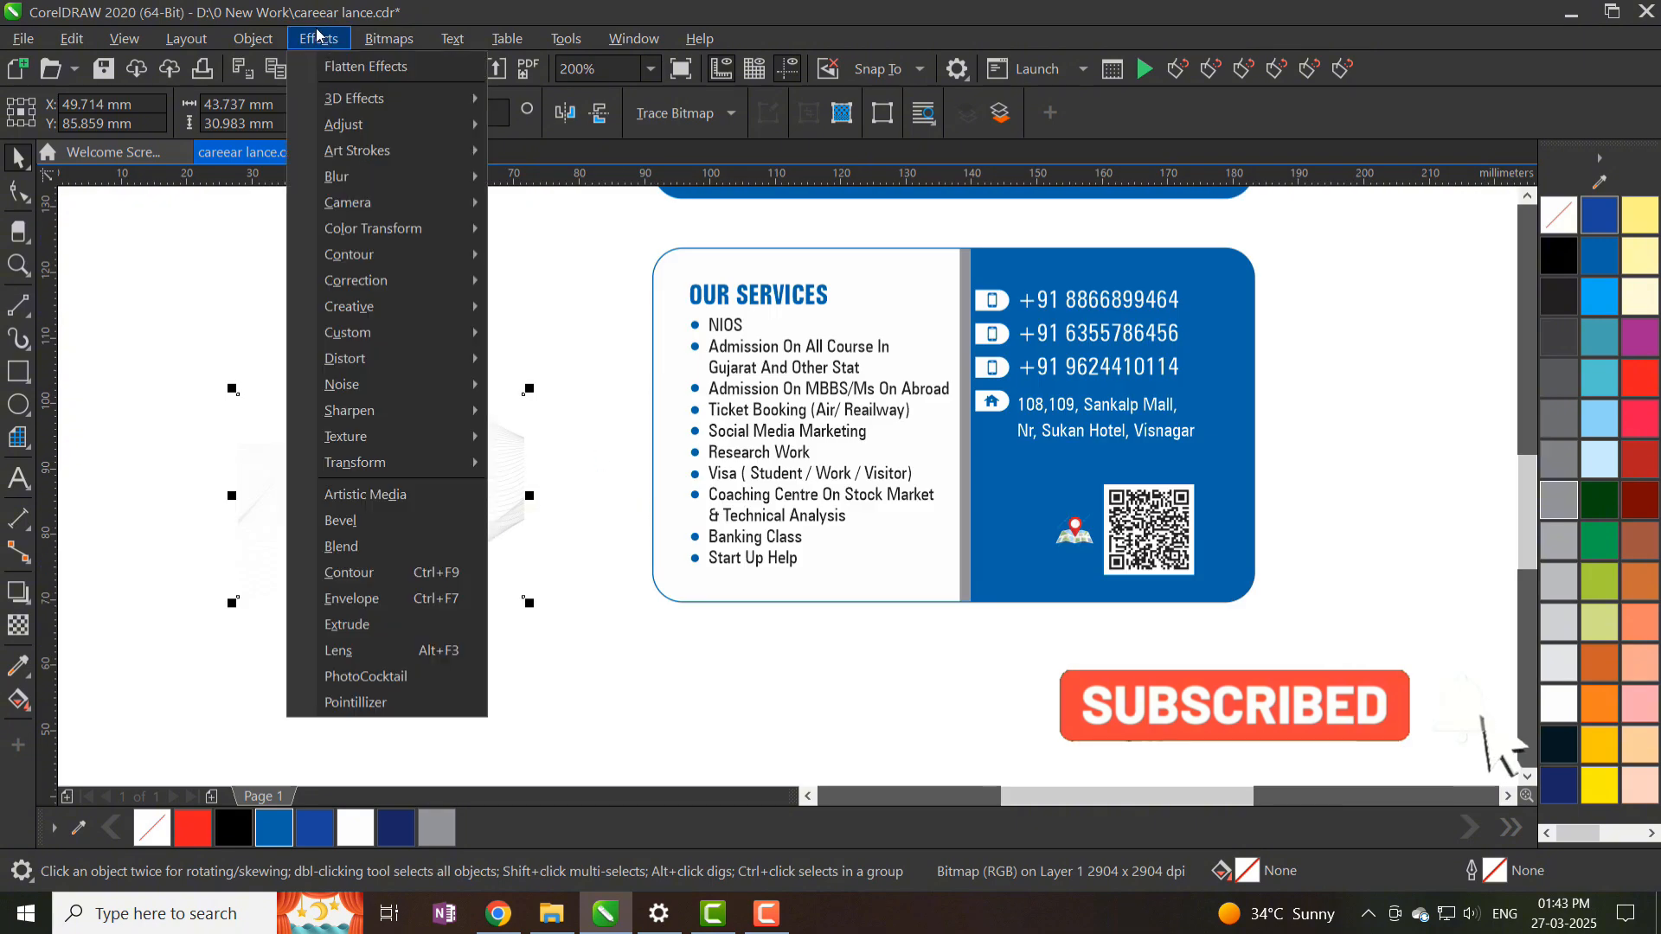
mouse_move(269, 42)
mouse_move(294, 125)
click(641, 130)
click(953, 501)
alt+click(952, 501)
- Rotate the wave pattern 270° and scale it to cover the white services panel
drag(953, 501, 789, 417)
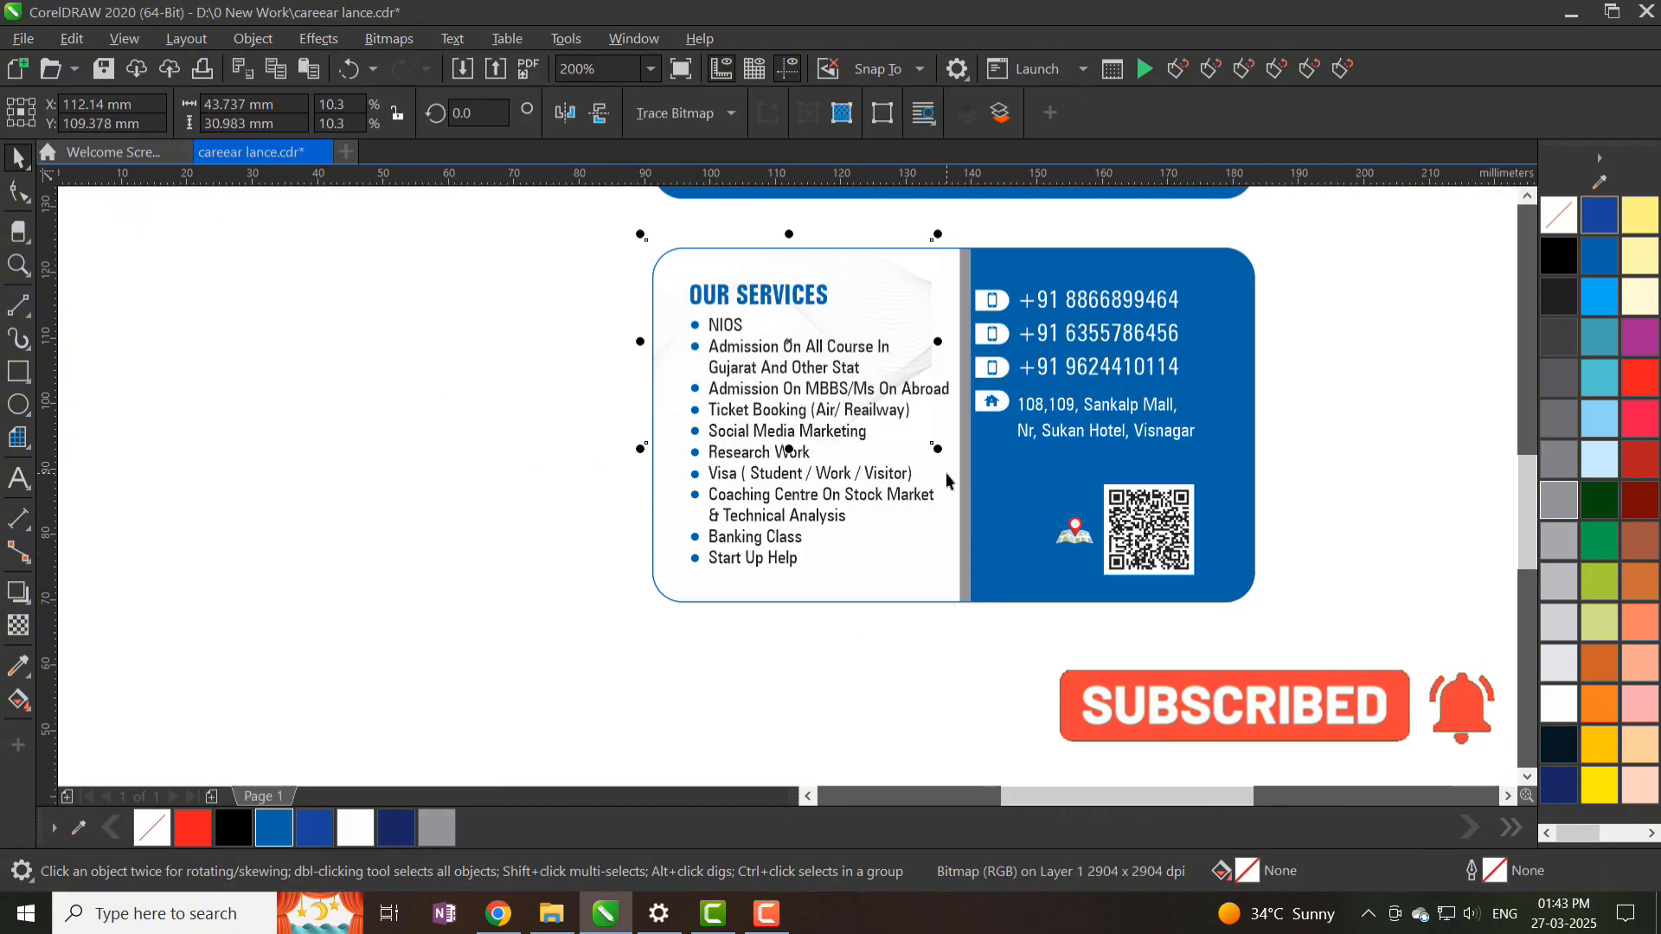
drag(938, 448, 691, 542)
click(896, 361)
drag(845, 352, 784, 399)
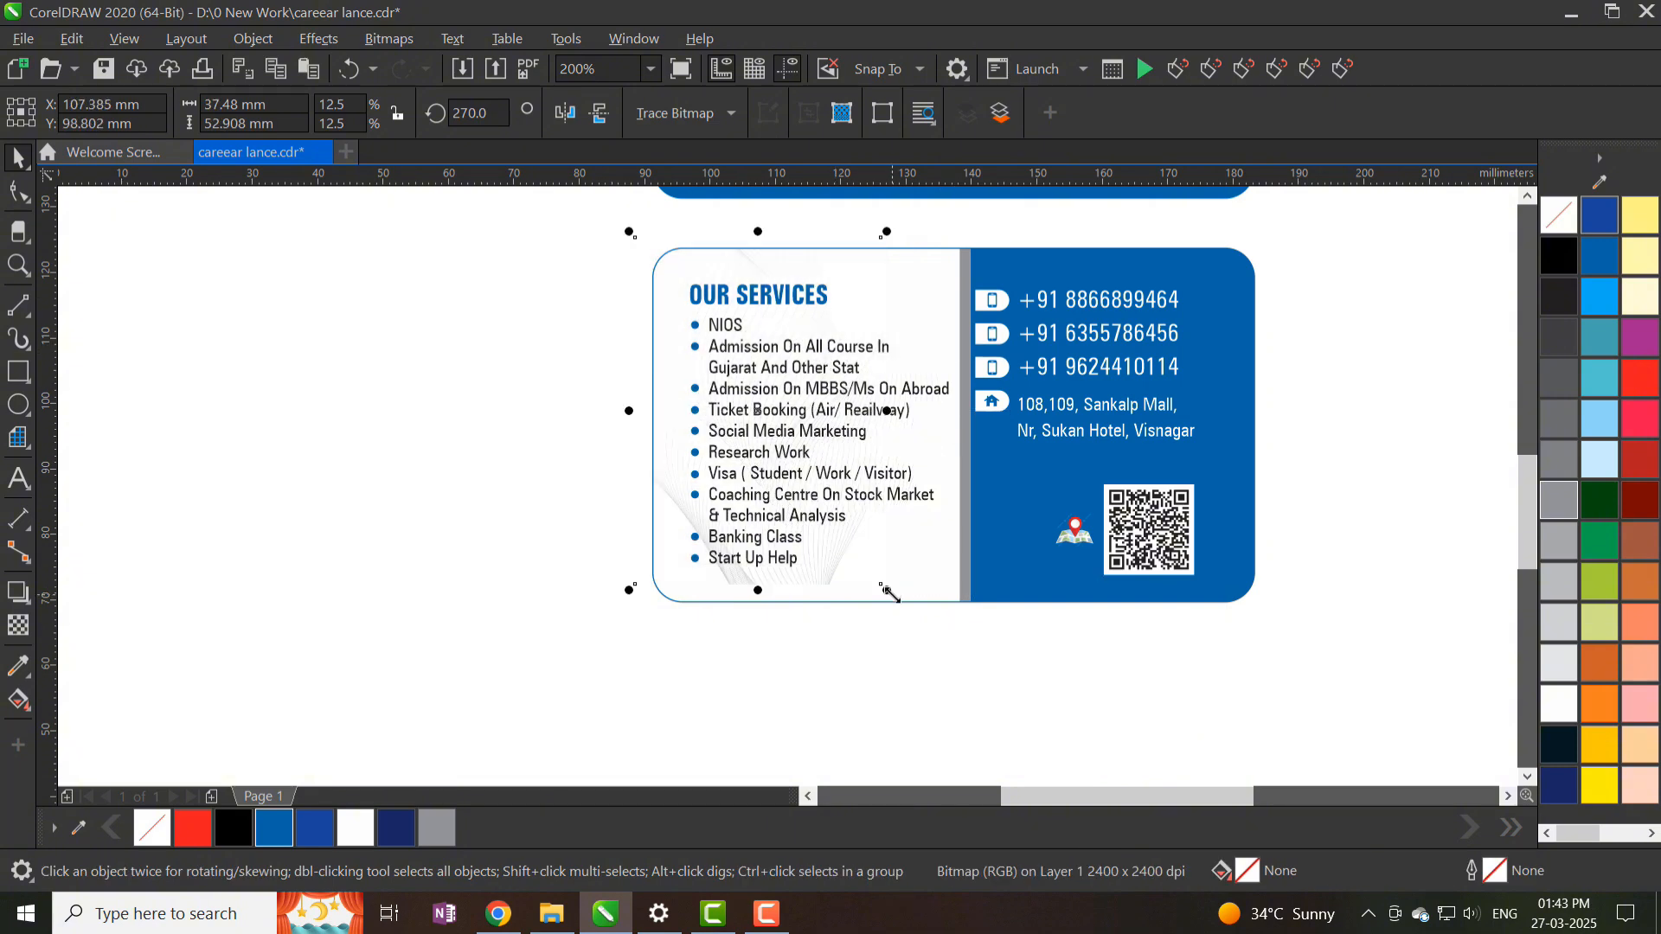
drag(888, 590, 976, 717)
drag(910, 571, 905, 499)
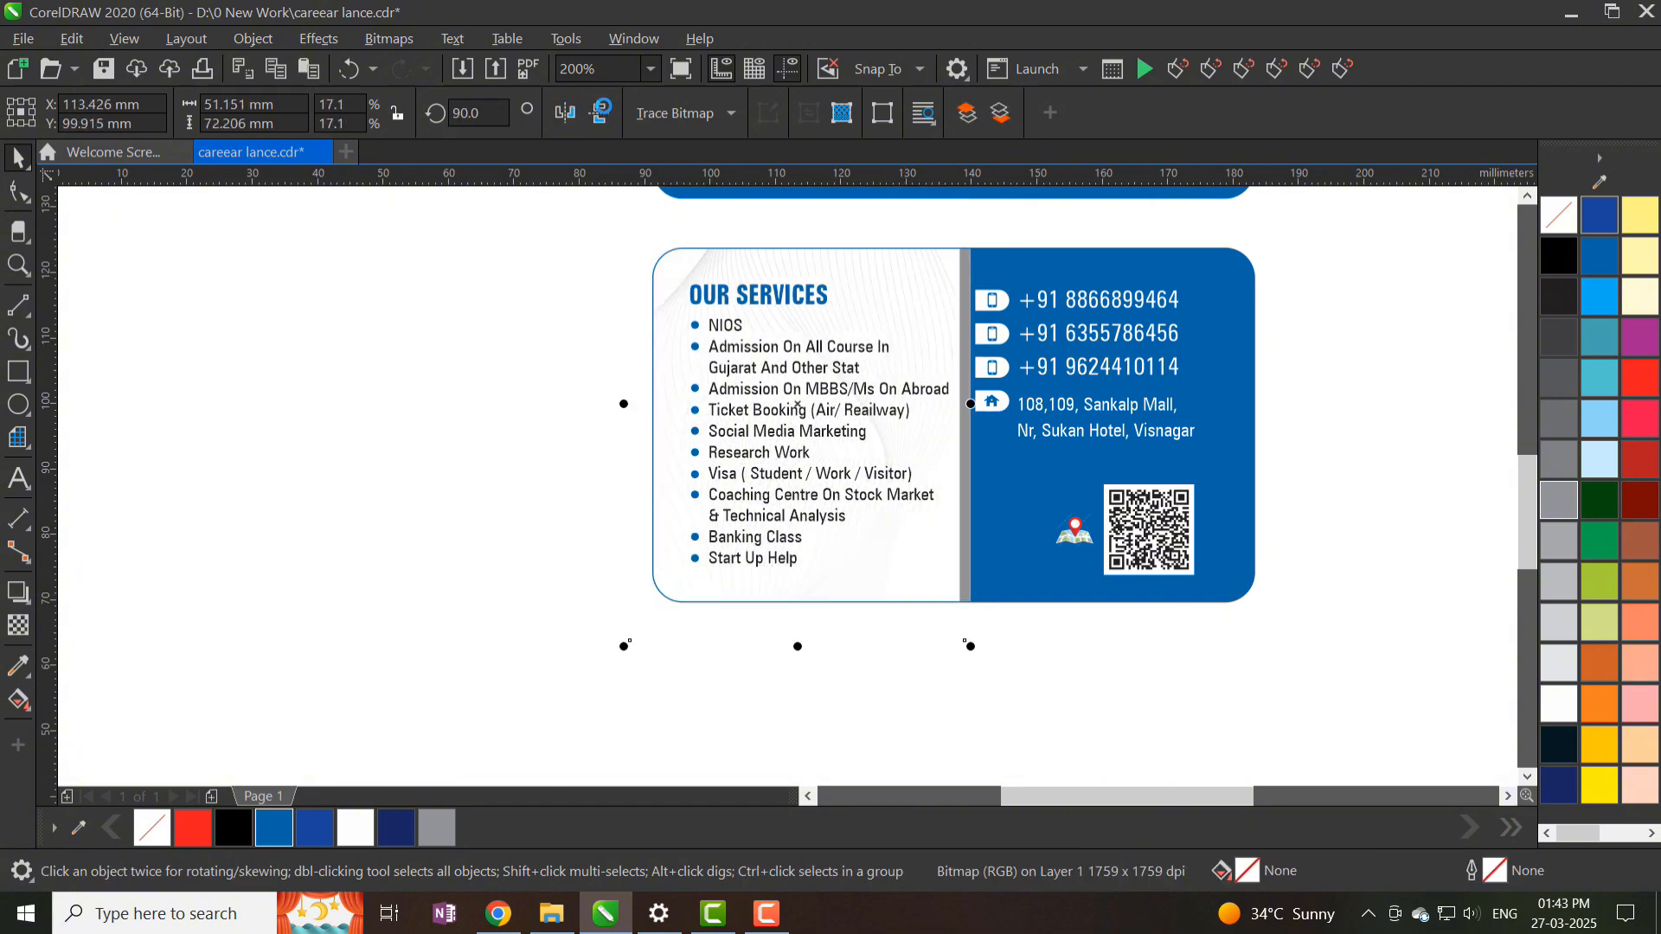
drag(625, 405, 614, 399)
- Select the grey divider strip and apply a blue palette fill, undoing a darker tint
click(613, 411)
scroll(885, 513, down, 1)
scroll(925, 467, up, 2)
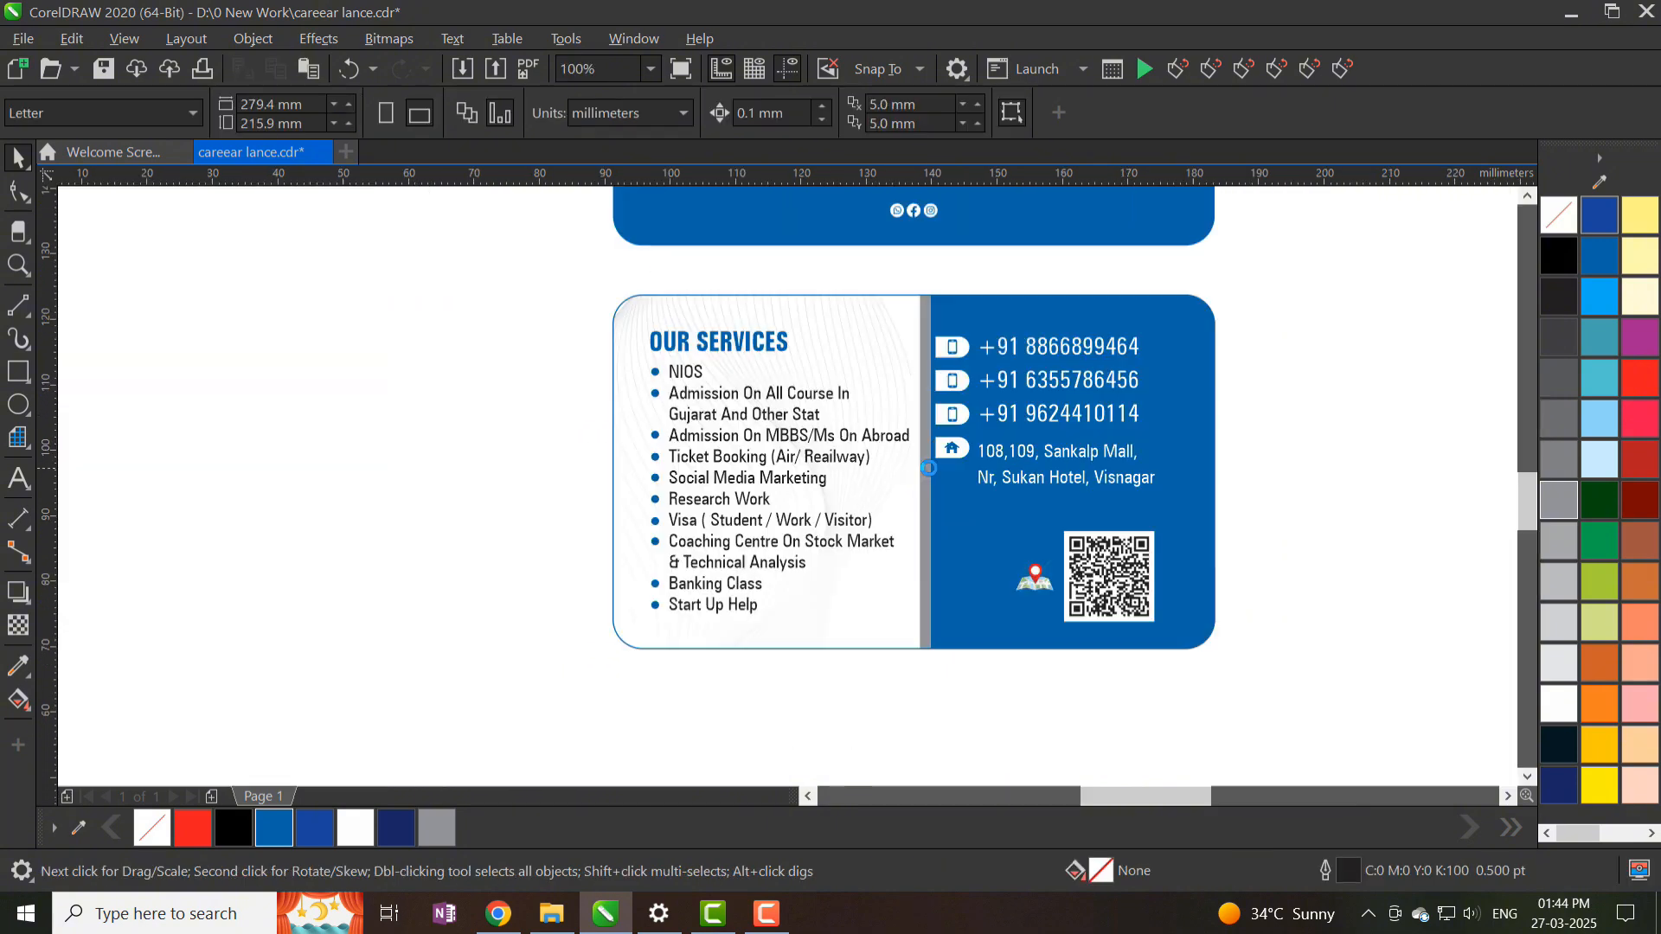
ctrl+click(919, 485)
click(274, 828)
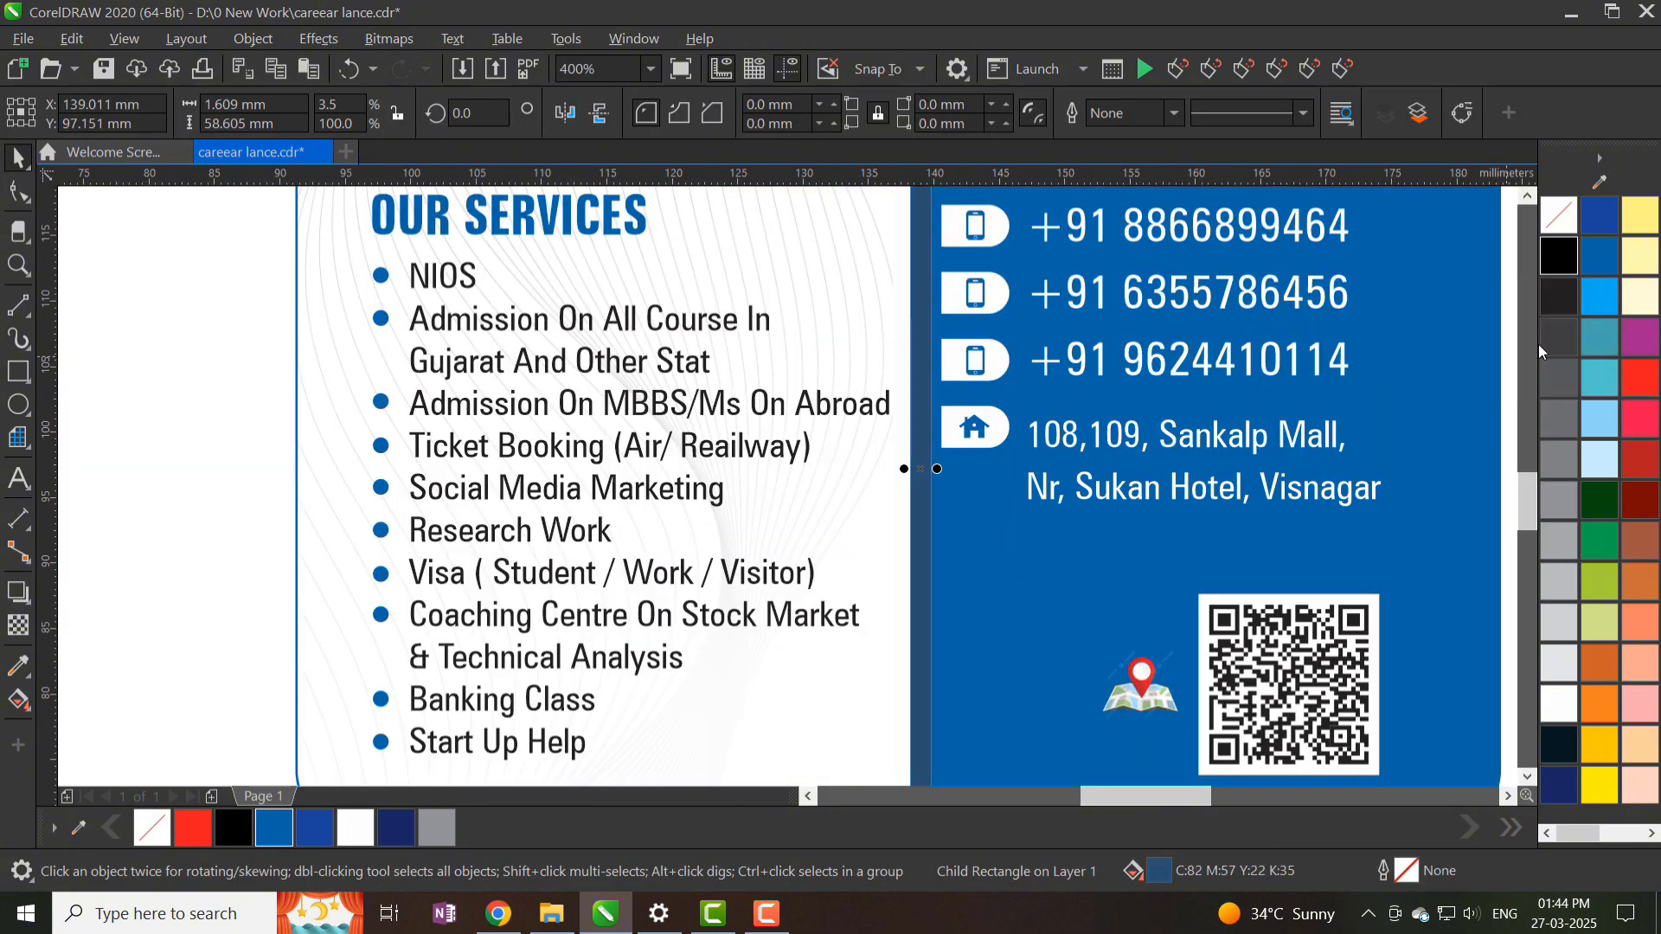
click(278, 824)
ctrl+click(1557, 252)
key(ctrl+z)
- Pick a darker blue for the strip from the Edit Fill colour viewer
double_click(1159, 871)
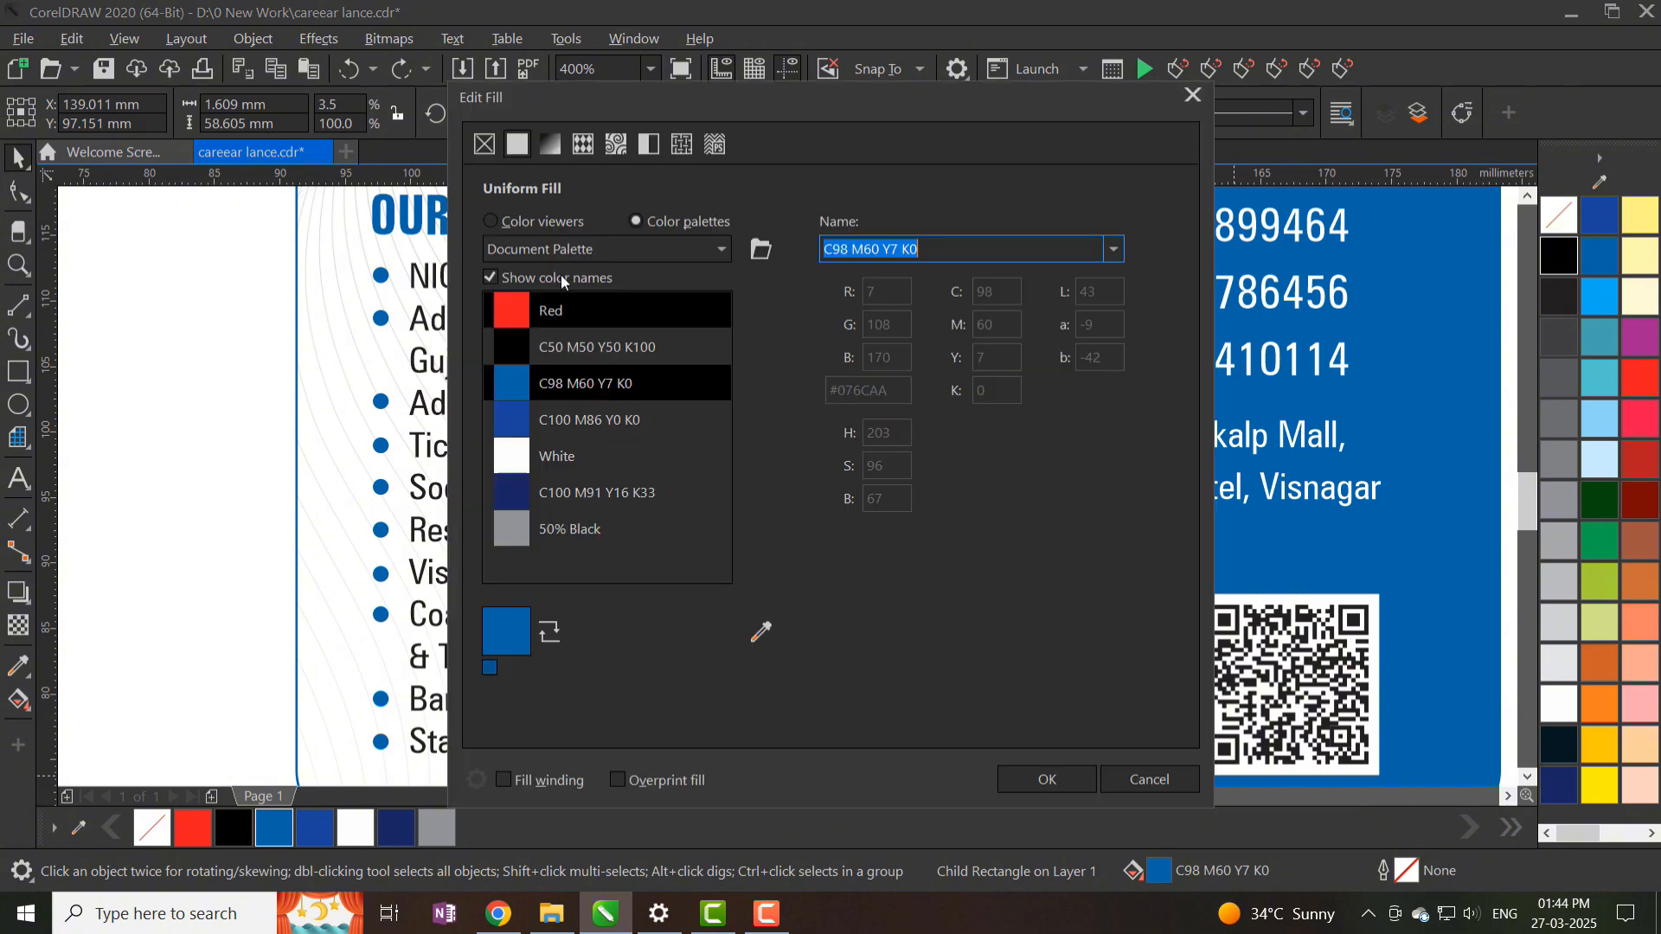
click(543, 222)
click(731, 402)
drag(833, 106, 448, 156)
click(308, 442)
key(Return)
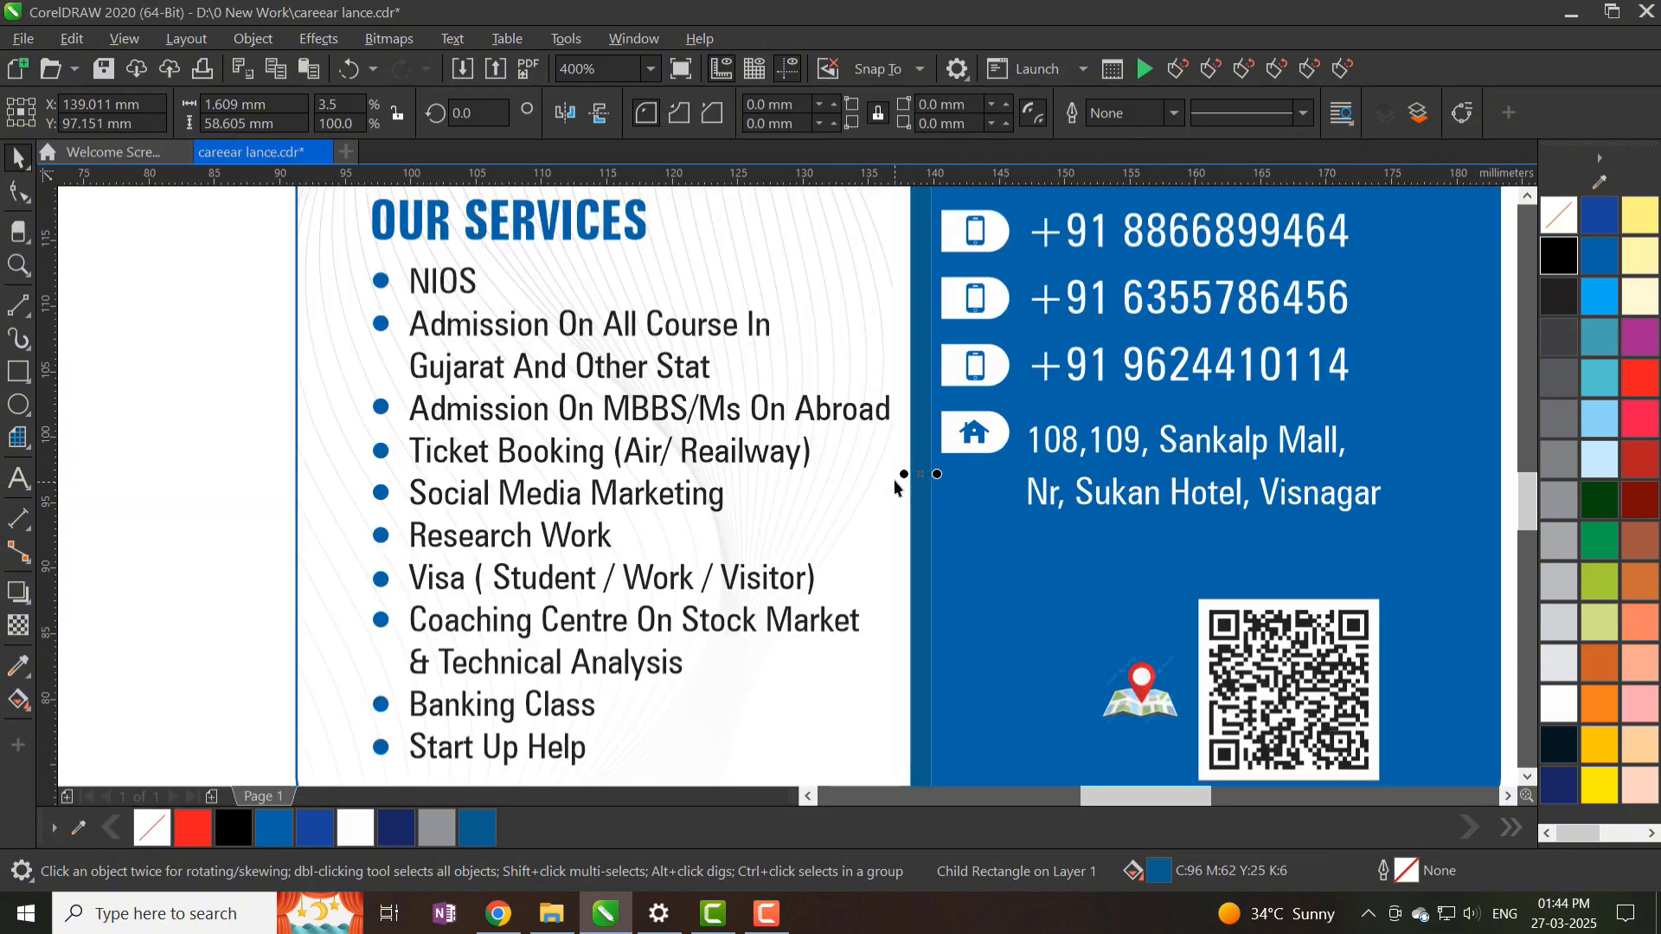
scroll(901, 482, down, 2)
scroll(917, 286, up, 2)
scroll(931, 689, down, 1)
scroll(931, 689, up, 1)
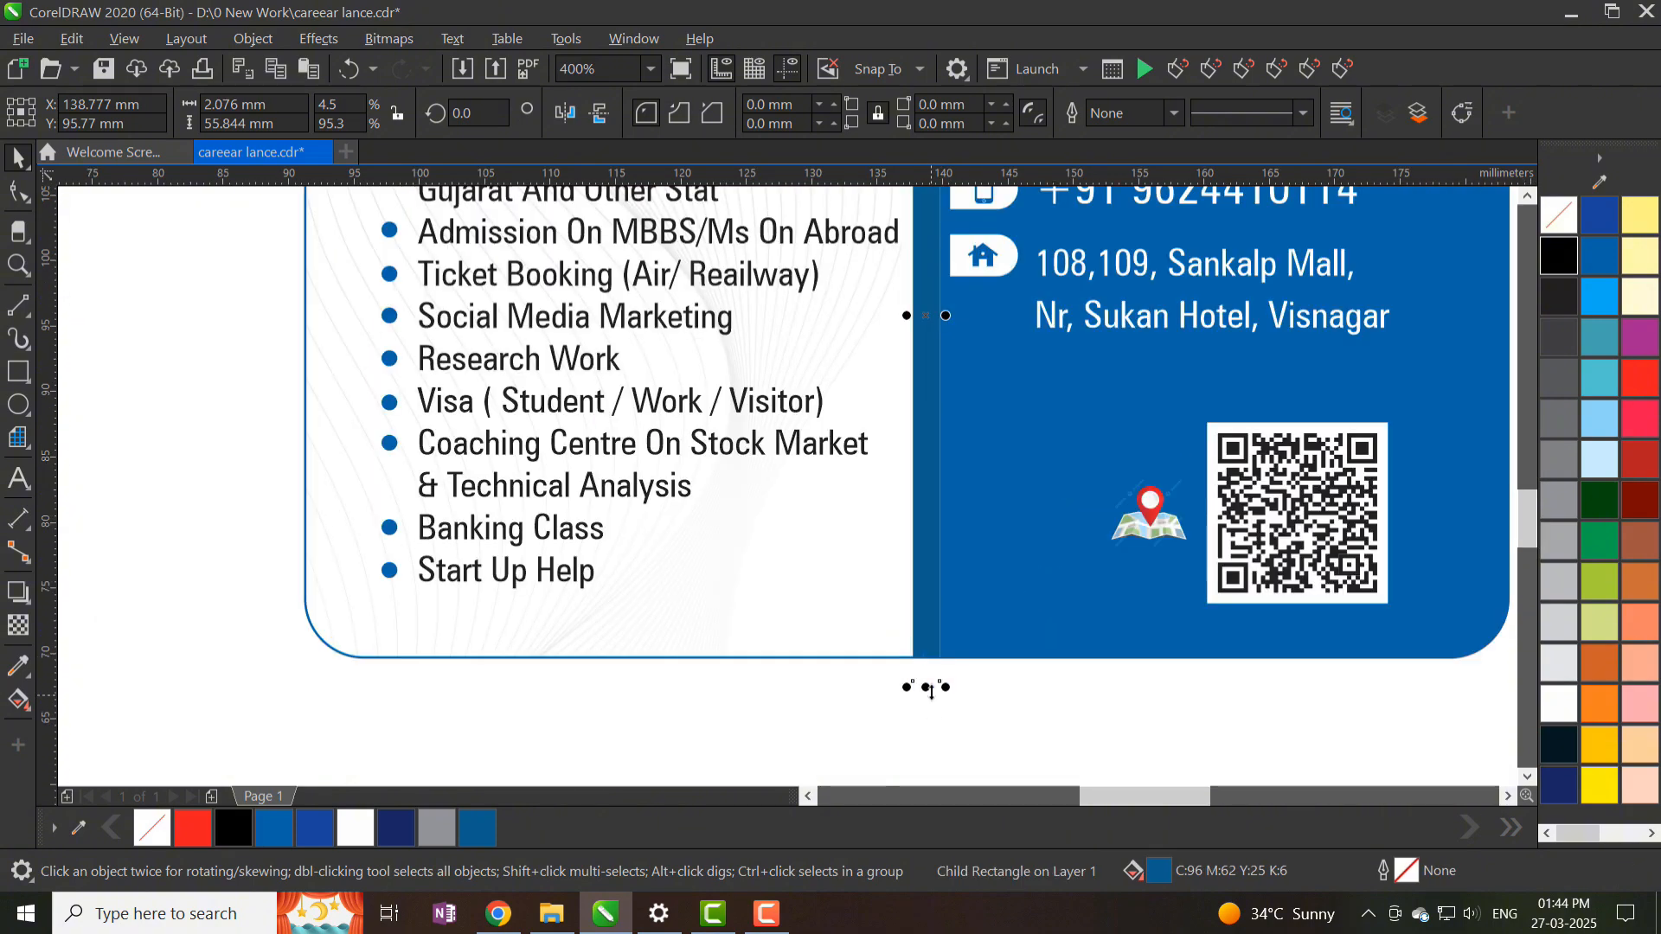
scroll(931, 689, up, 1)
- Convert the strip to curves and adjust its top nodes to slant the top edge
key(F10)
key(ctrl+q)
scroll(875, 432, down, 1)
drag(875, 281, 908, 333)
scroll(912, 303, down, 1)
key(space)
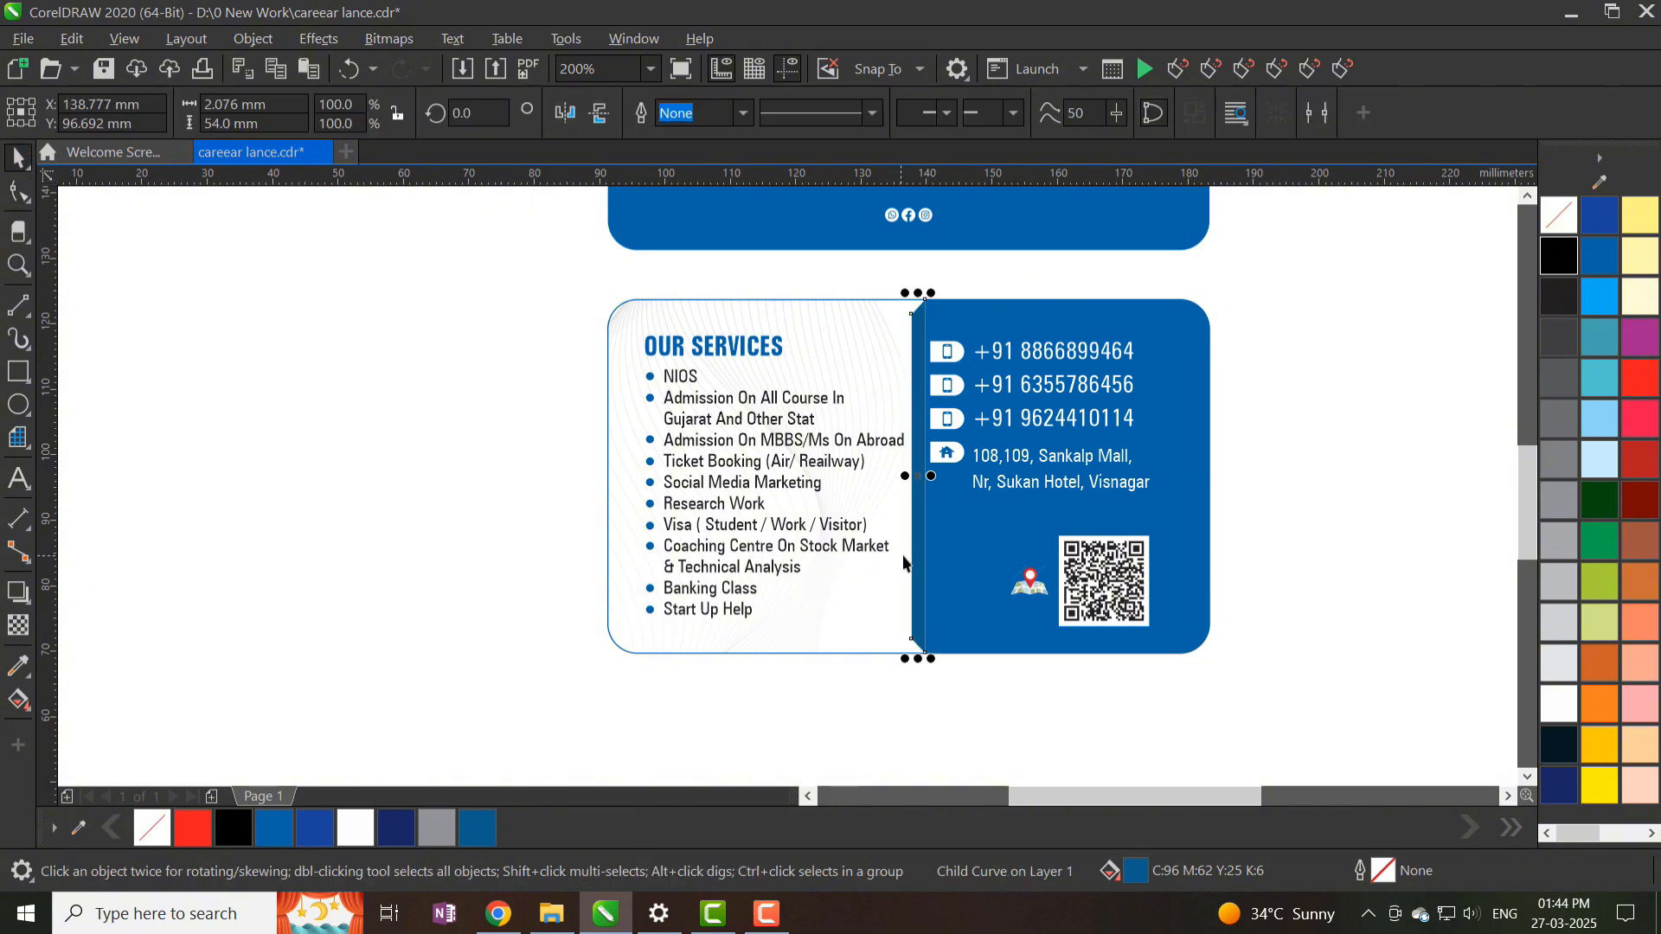
click(1569, 490)
key(ctrl+z)
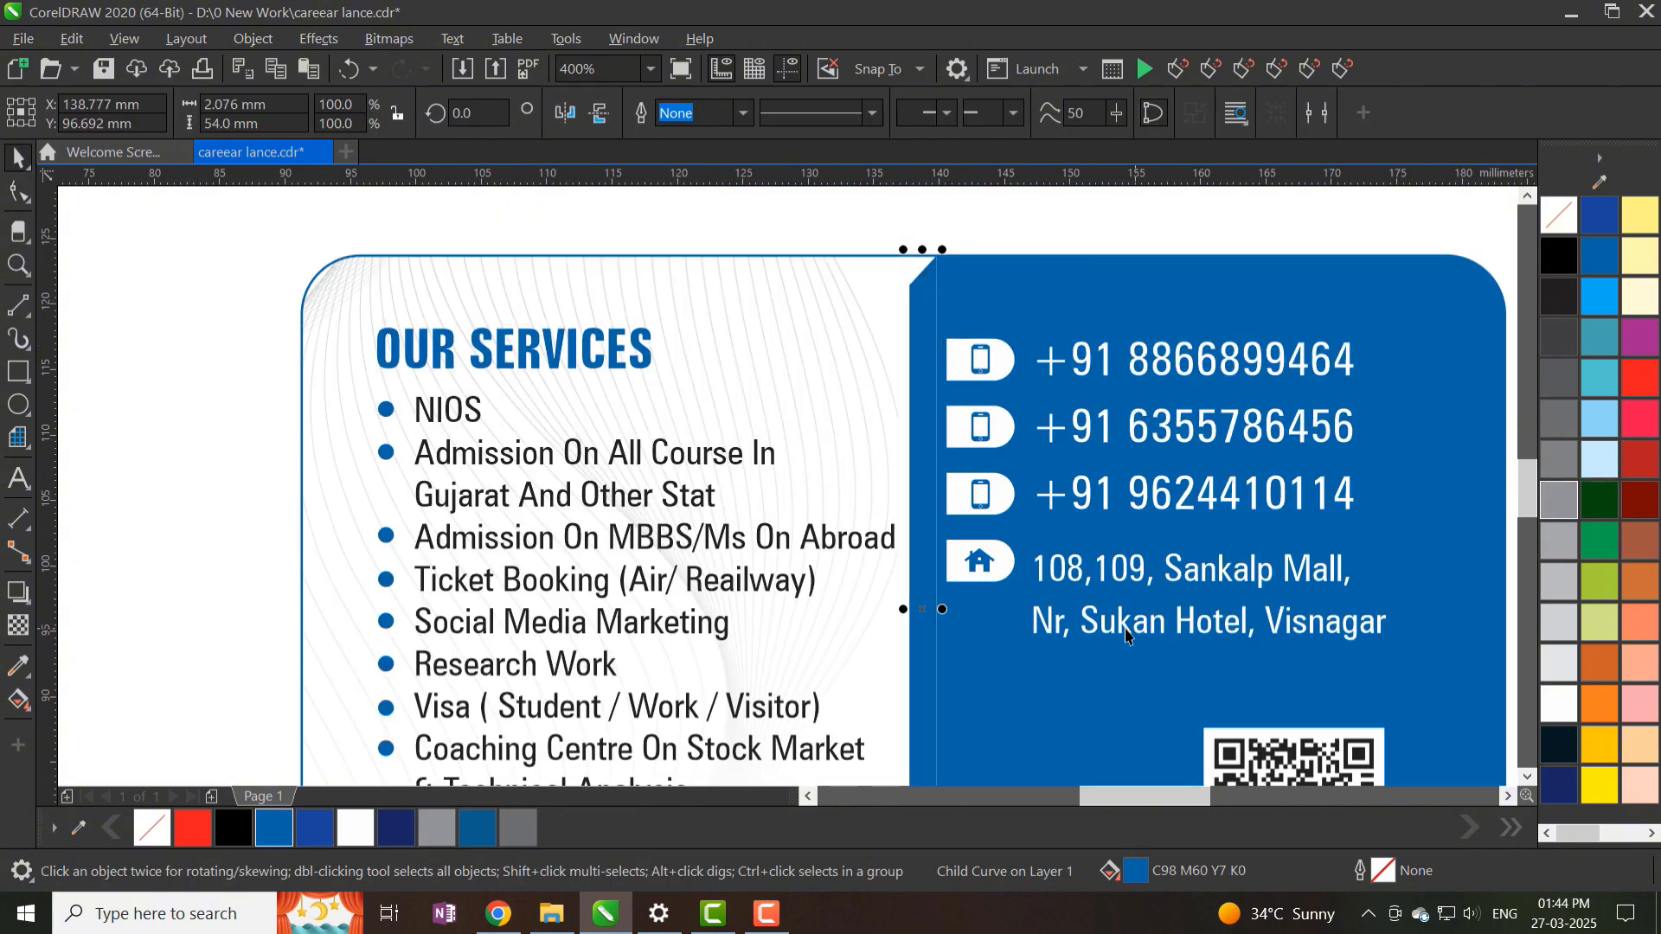
- Change the strip fill to lighter blue #2780B3 and zoom to view both cards
double_click(1136, 871)
drag(778, 208, 1406, 212)
click(1152, 336)
click(1360, 474)
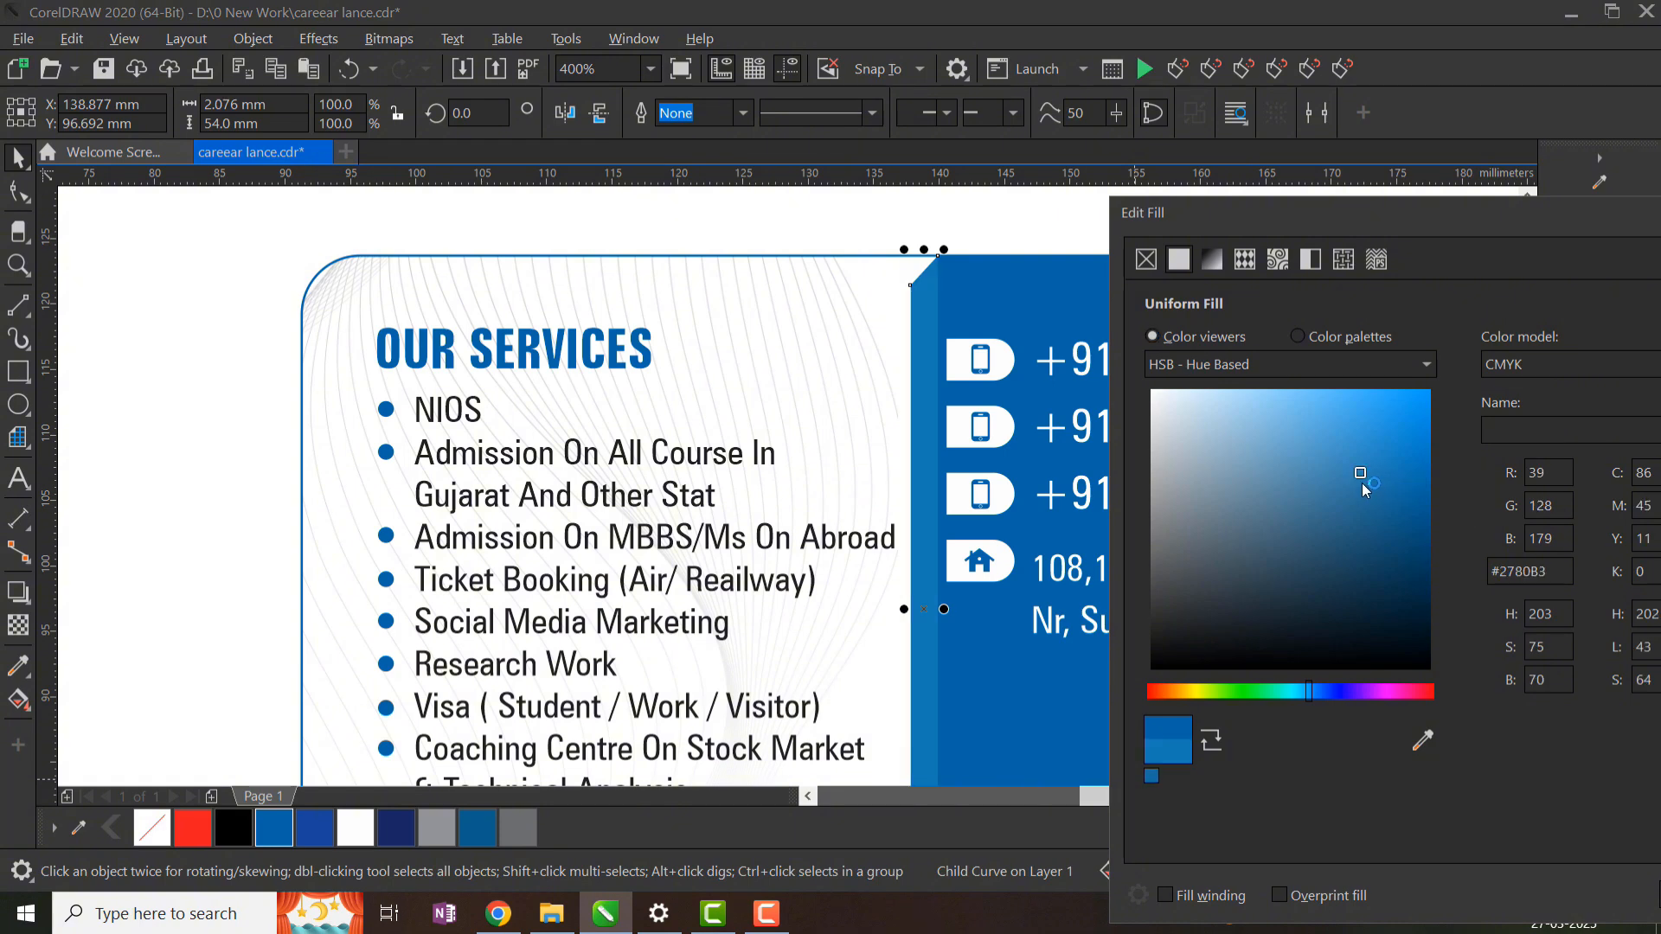
key(Return)
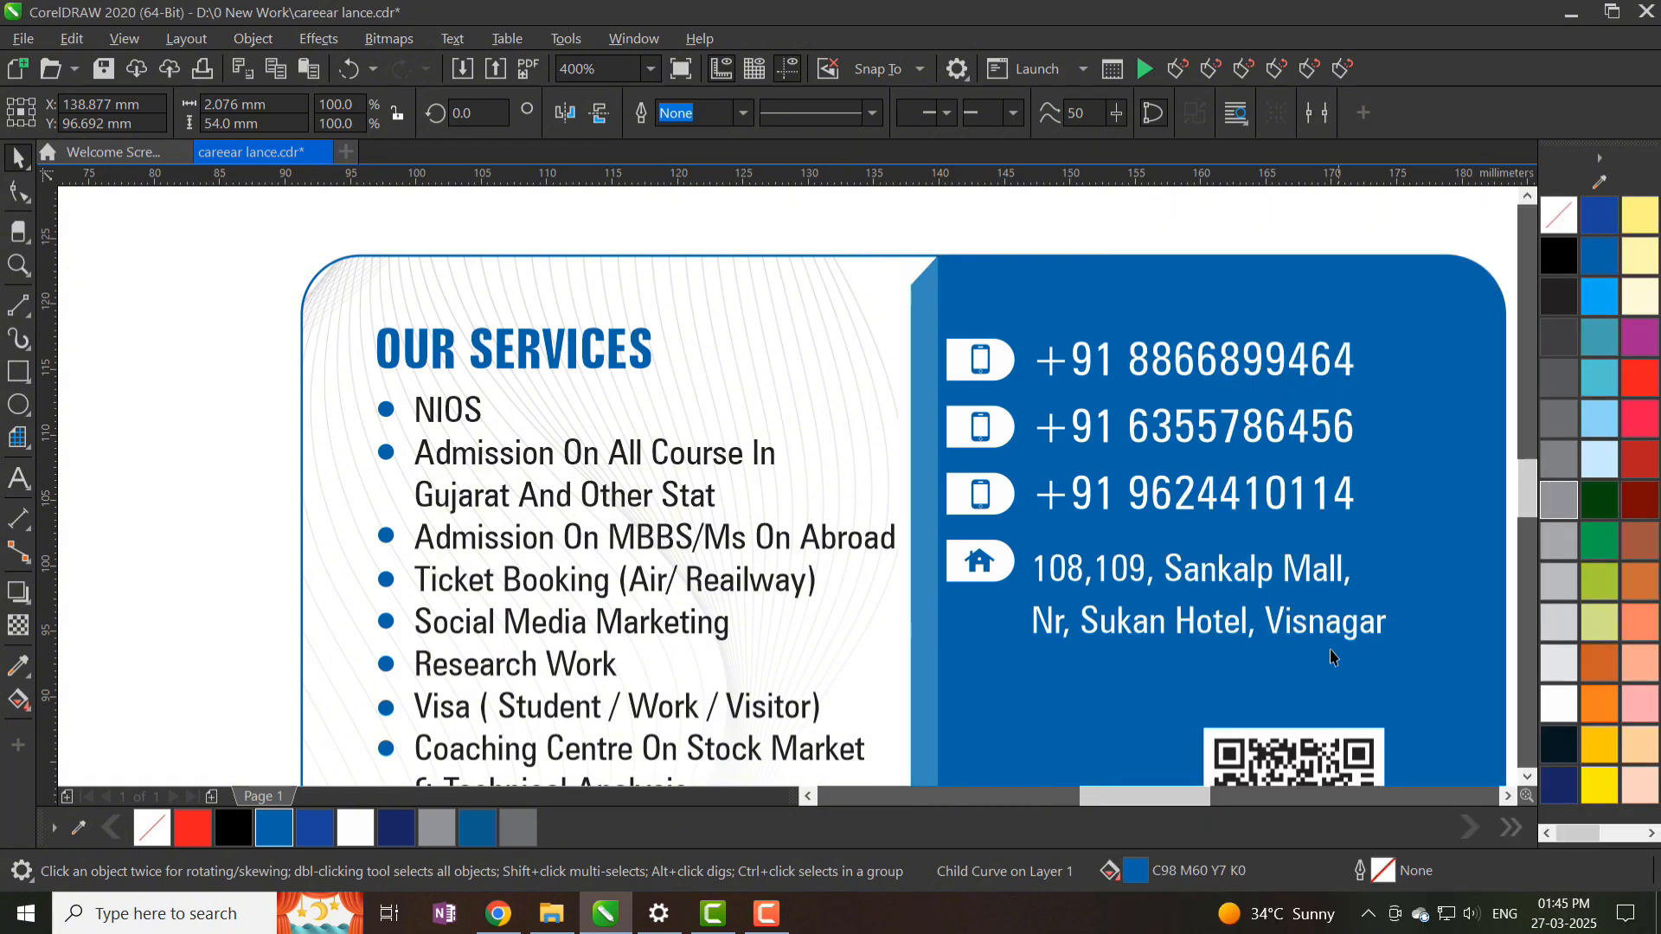
scroll(830, 365, down, 5)
drag(830, 365, 974, 530)
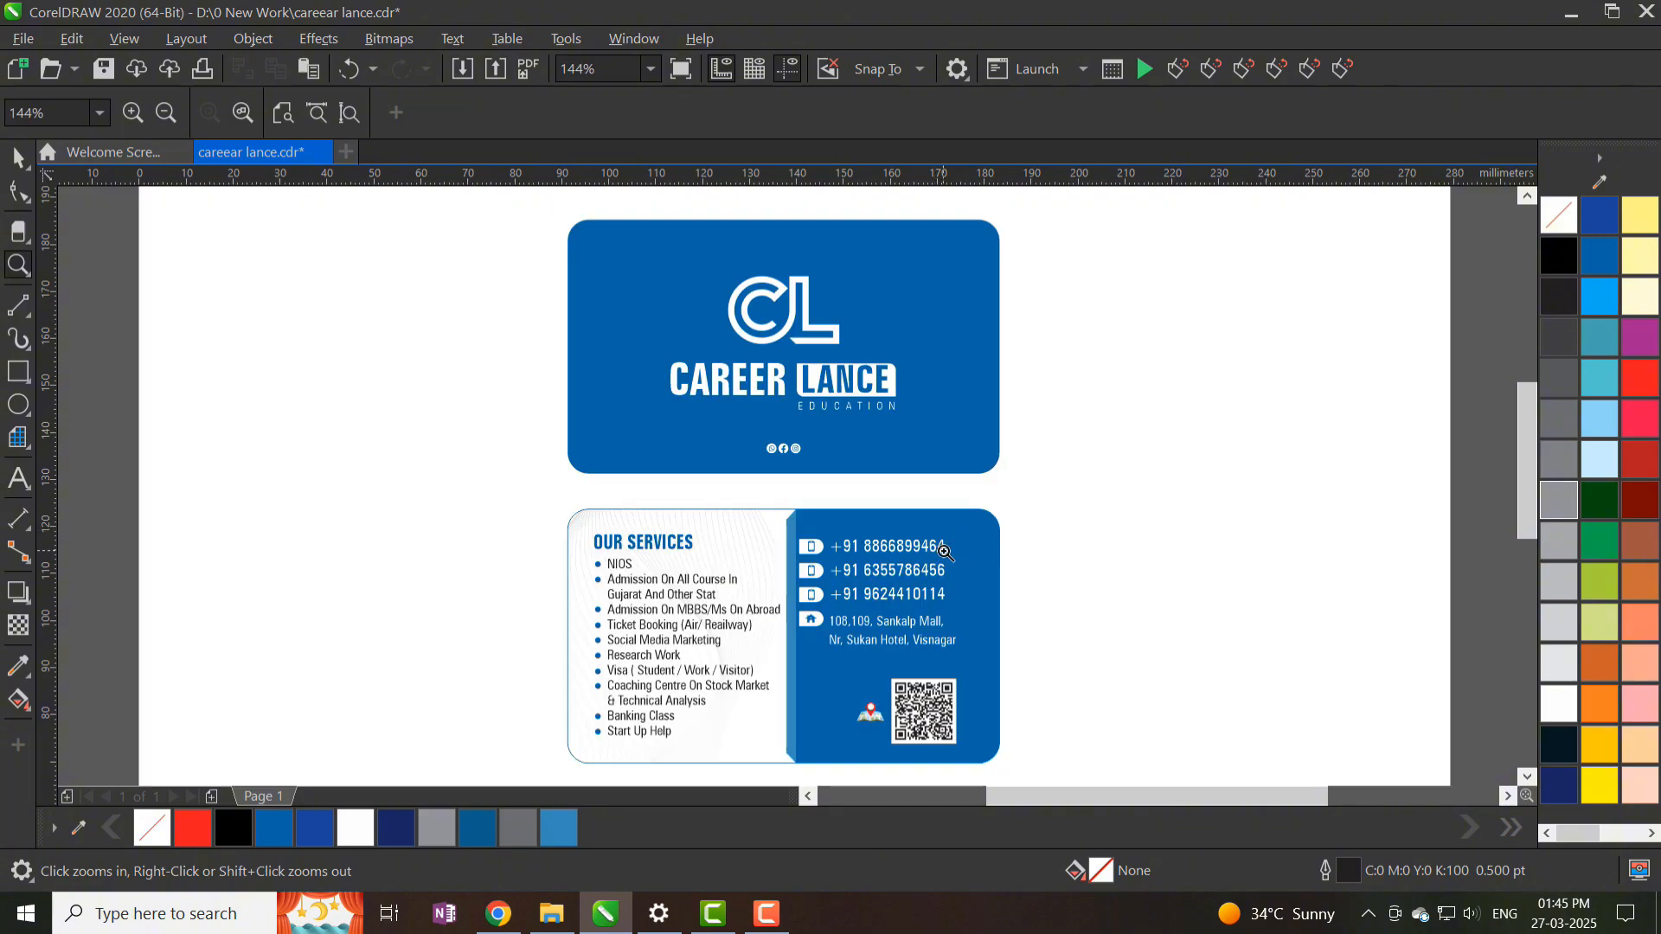